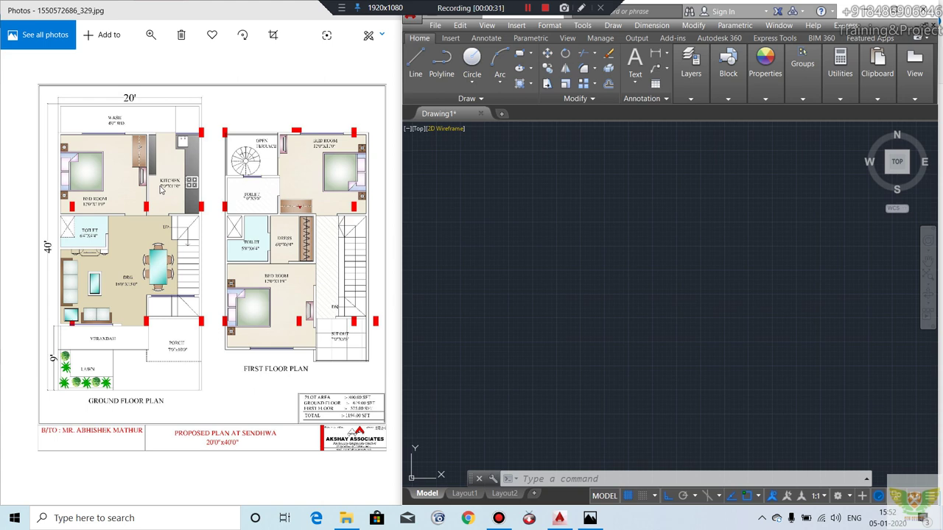
Step: Check the drawing's layer list without changing the current layer
left_click(565, 266)
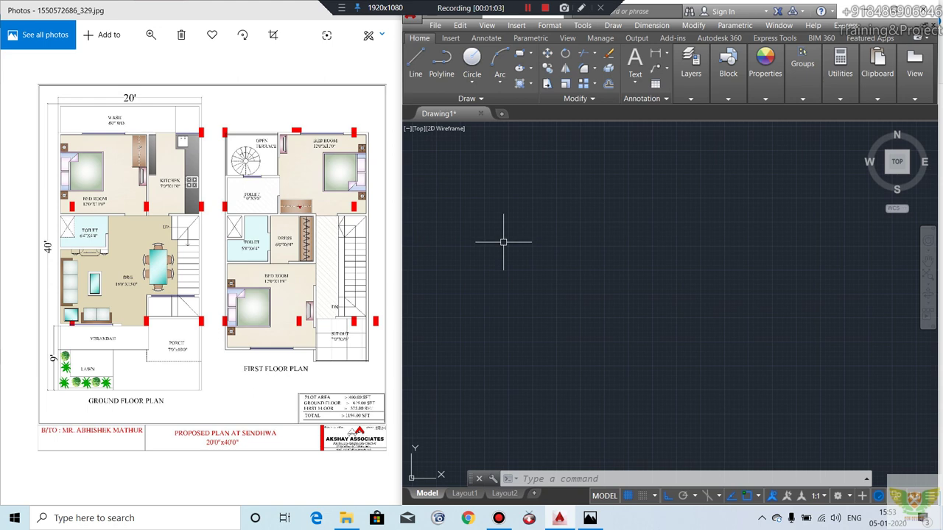
left_click(690, 97)
left_click(781, 113)
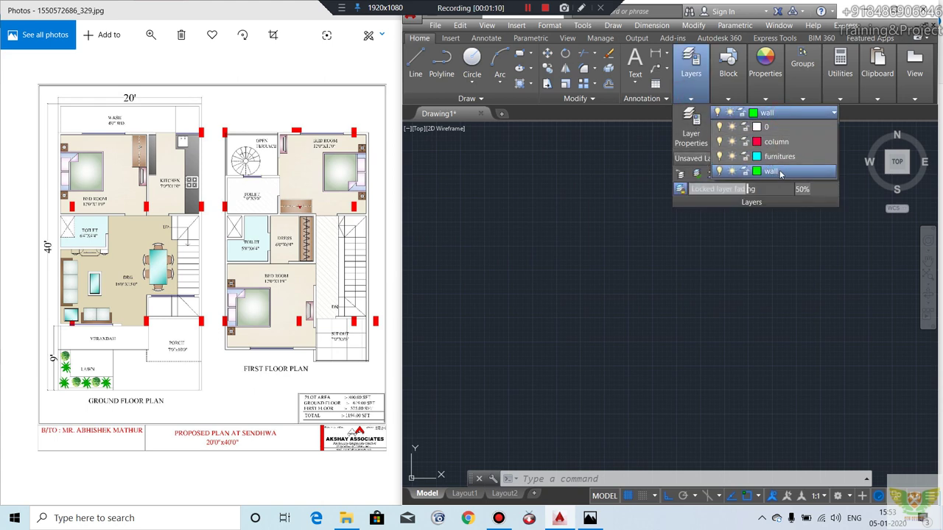
left_click(666, 253)
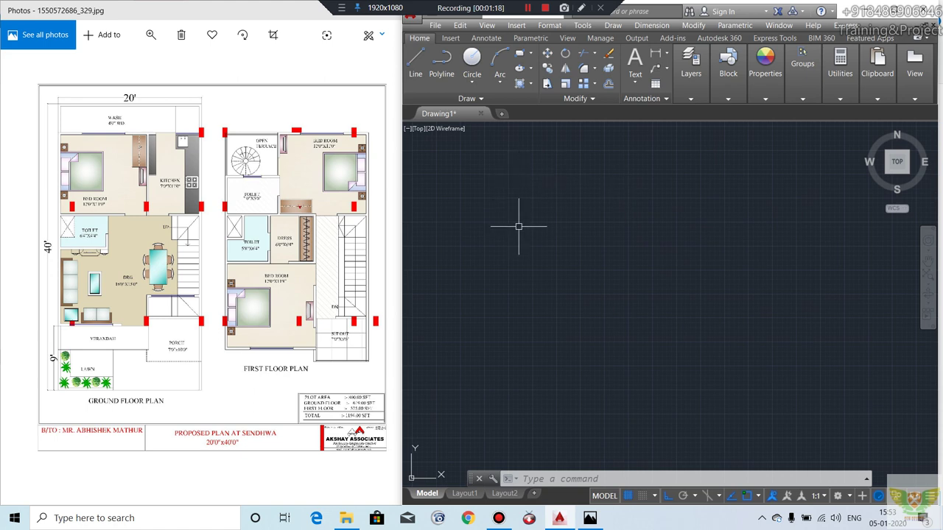
Step: Set units via UN to Architectural length, 0'-0" precision, and Inches insertion scale
type("un")
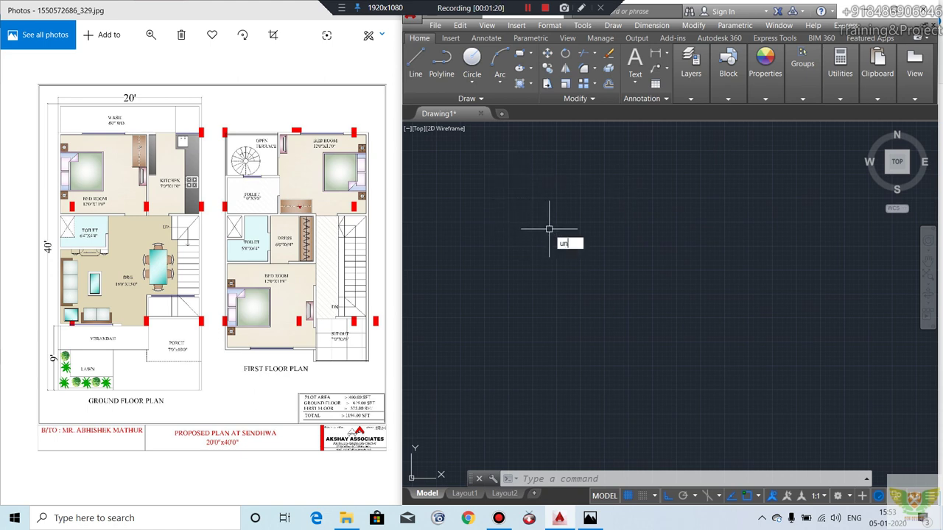
key("Return")
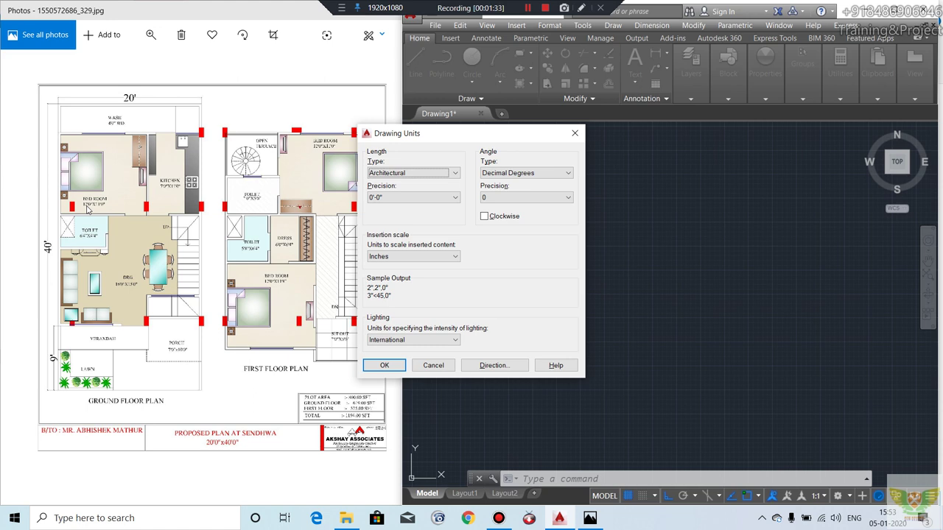
key("Tab")
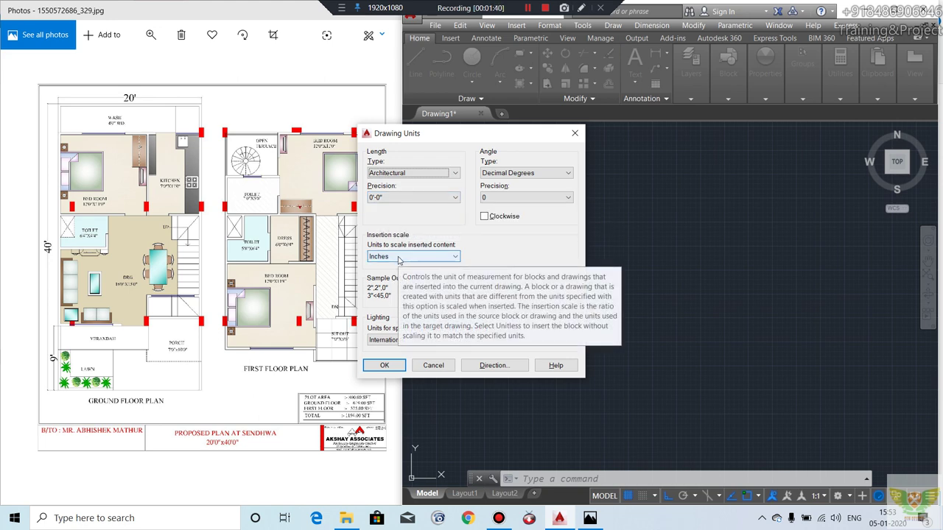
left_click(384, 366)
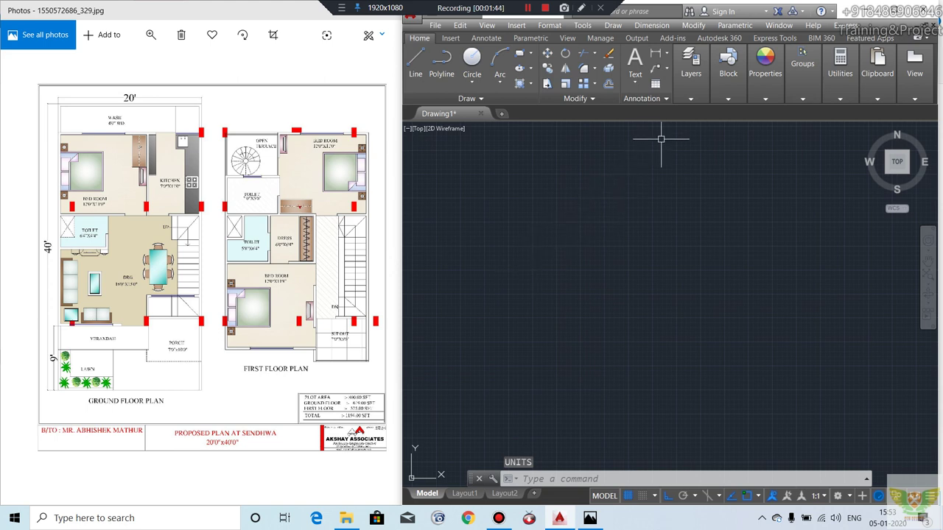
Step: Keep wall as the current layer, widen the drawing area over the reference, and start a rectangle
left_click(691, 99)
left_click(781, 113)
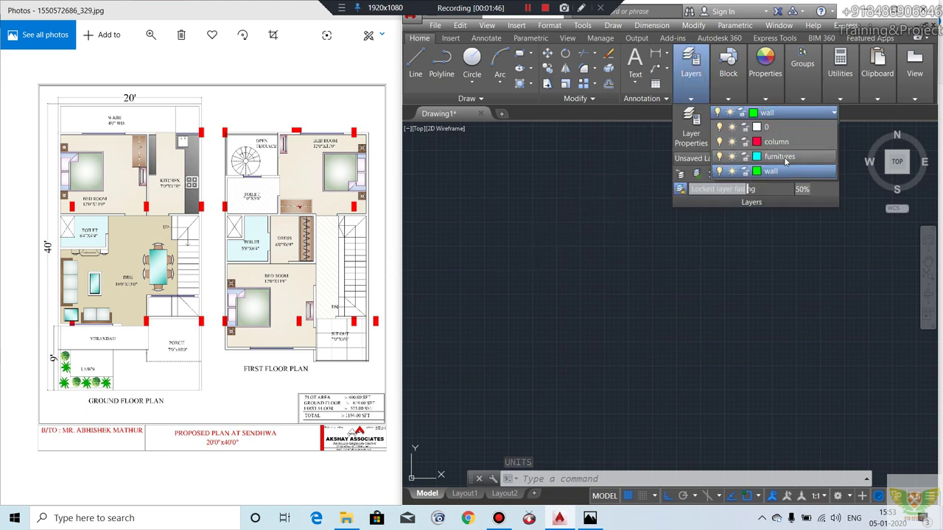
left_click(785, 171)
left_click(595, 256)
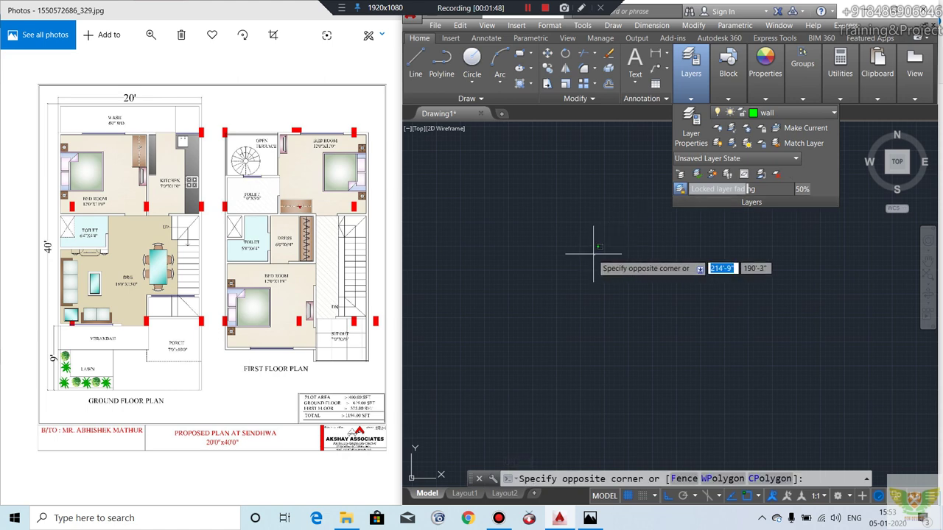
left_click(479, 221)
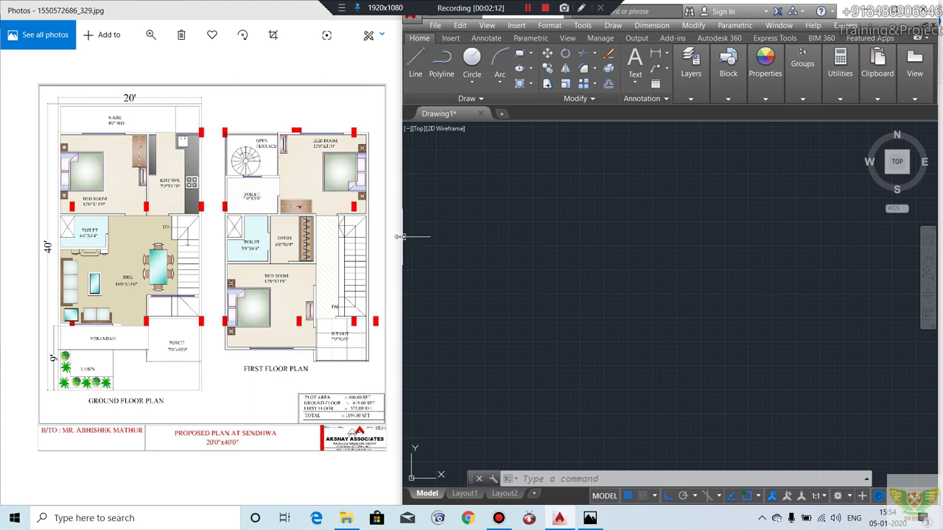
left_click_drag(399, 236, 229, 219)
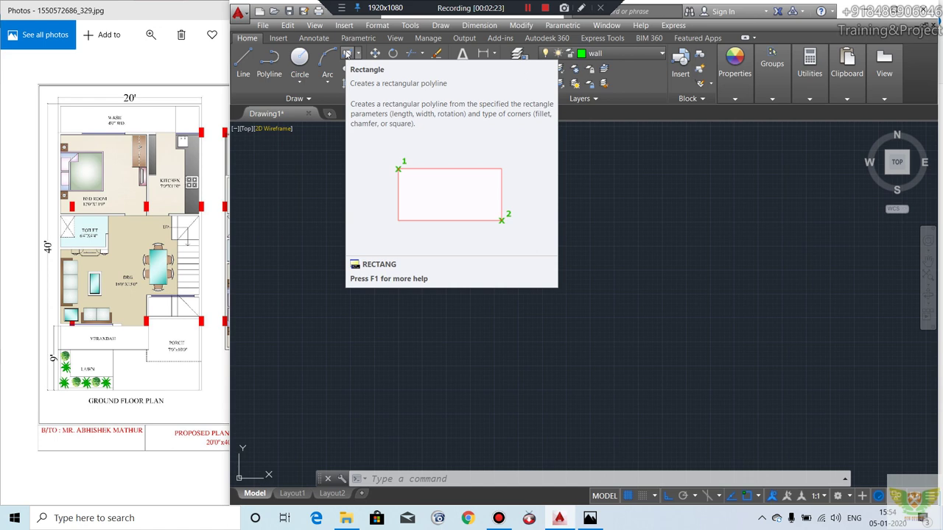
left_click(348, 57)
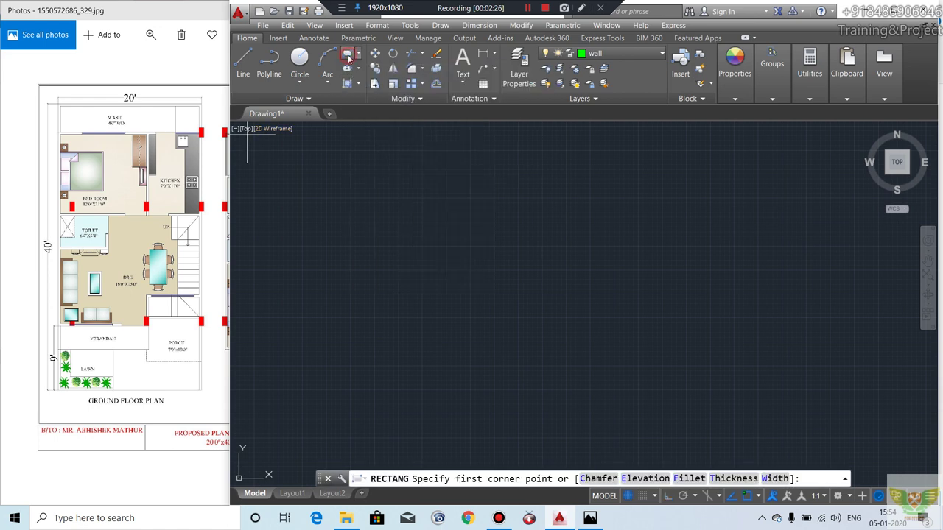
Step: Draw the first room as a 12' by 11' rectangle from an upper-left corner
left_click(347, 180)
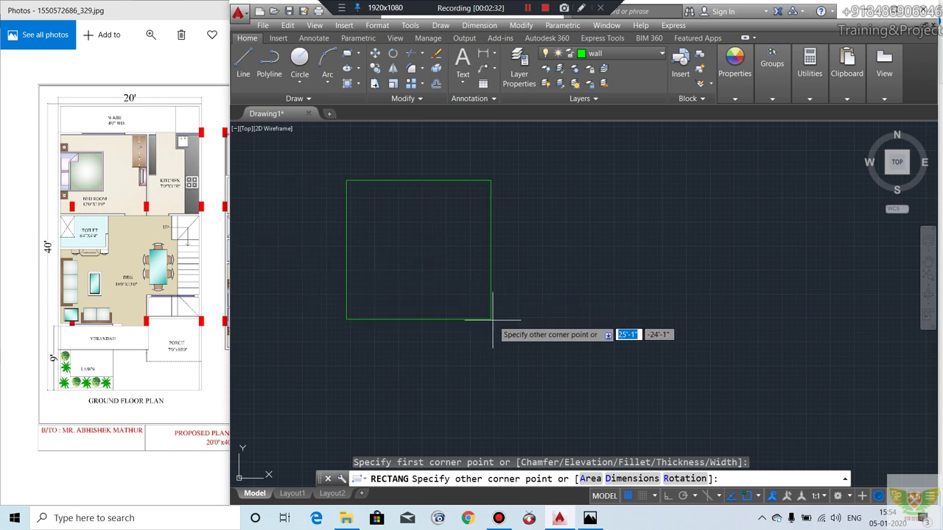
type("12'")
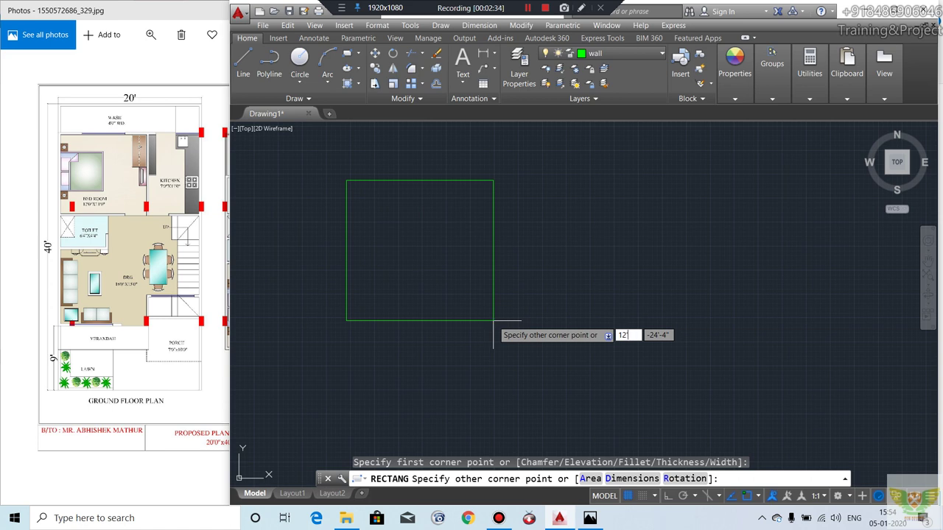
key("Tab")
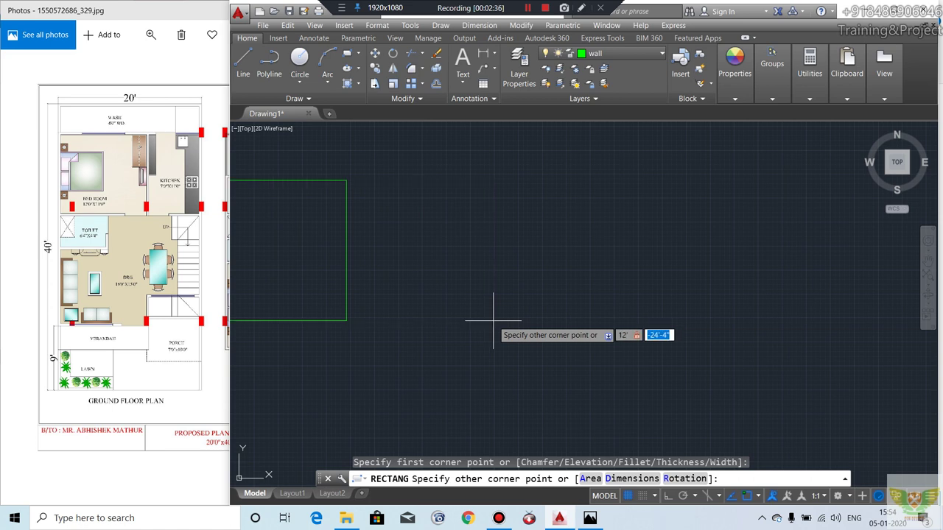
type("11'")
key("Return")
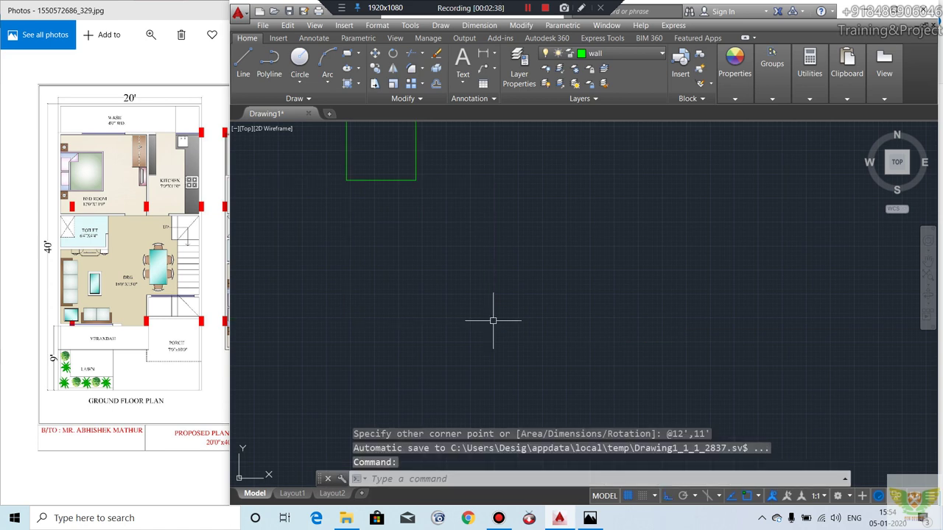
Step: Frame the rectangle in view and explode it with X into separate wall lines
middle_click_drag(473, 290, 456, 377)
scroll(368, 232, "up", 4)
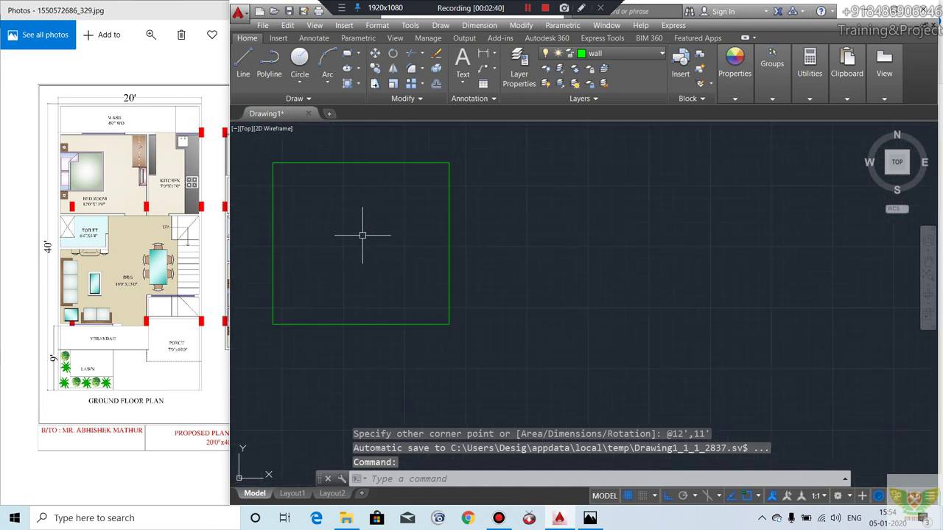
middle_click_drag(319, 189, 325, 185)
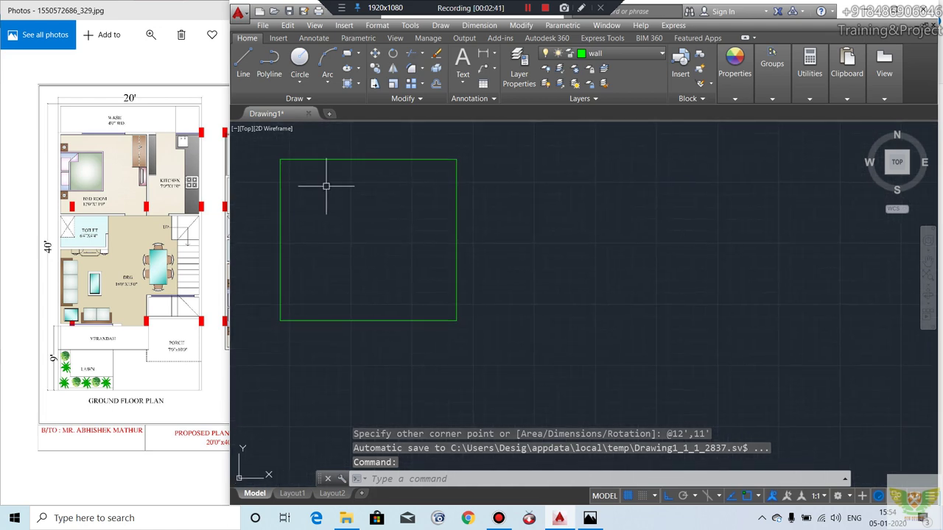
left_click(408, 147)
left_click(375, 162)
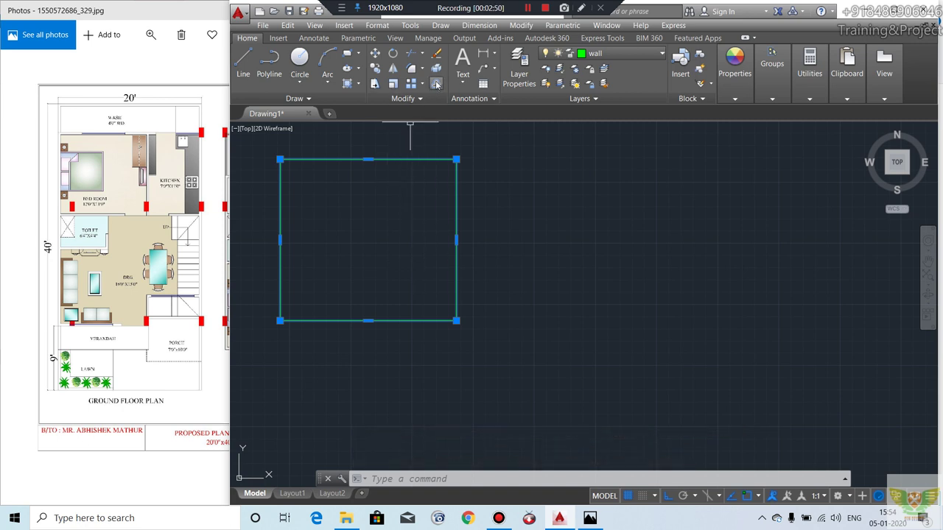
type("x")
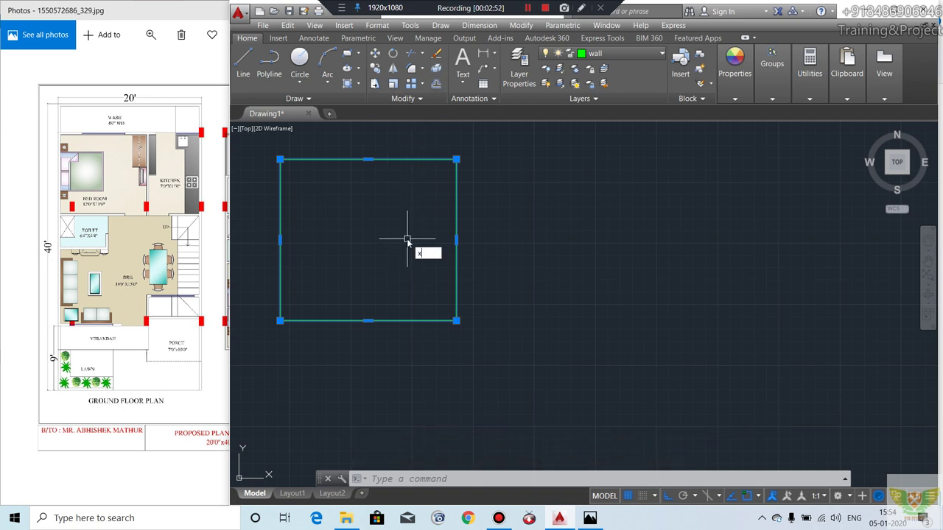
key("Return")
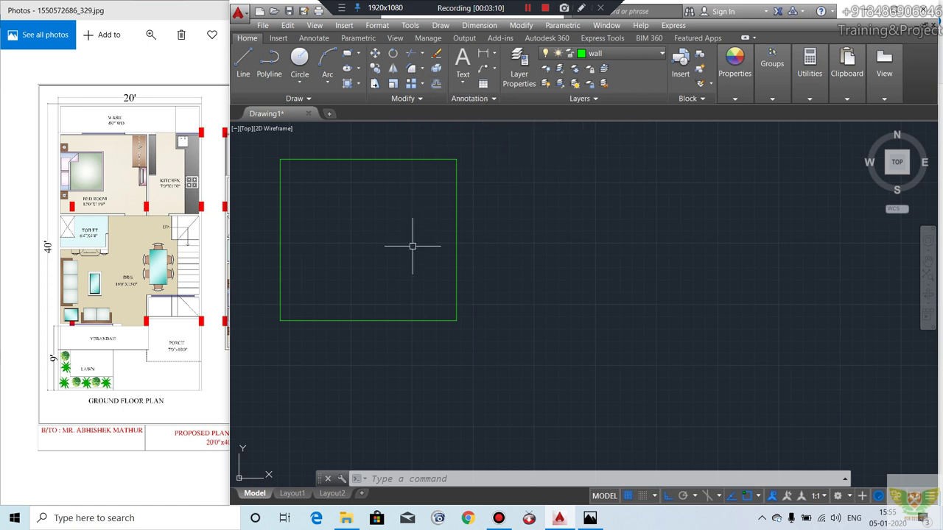
Step: Offset the room's right edge by 4", then 7', then another 4" wall line
type("O")
key("Return")
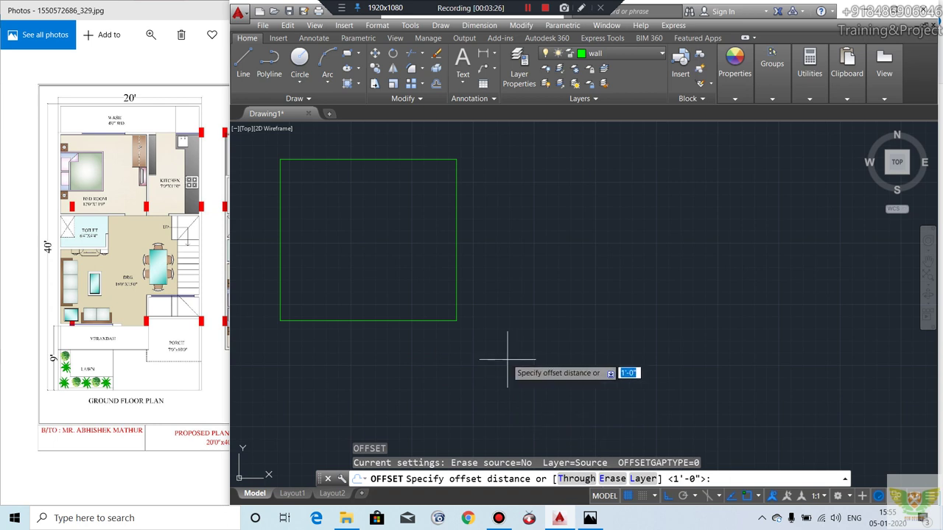
key("Return")
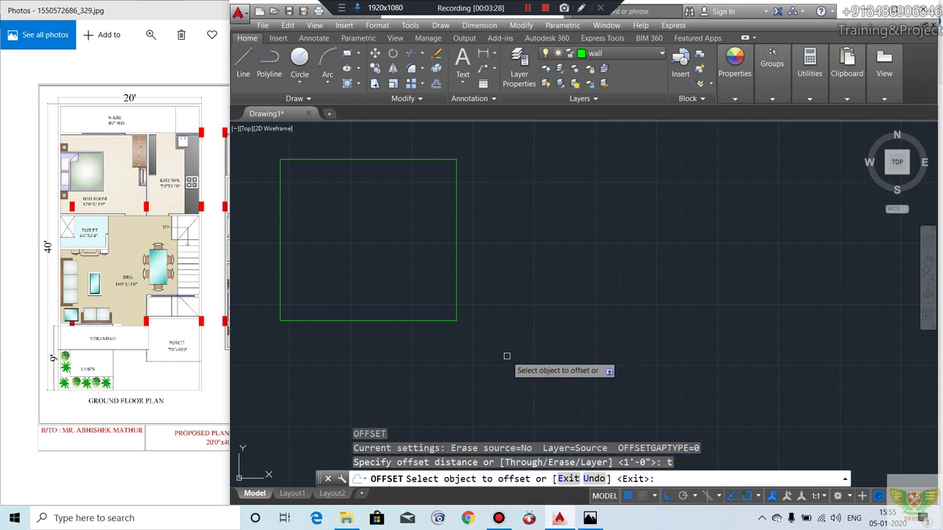
left_click(457, 267)
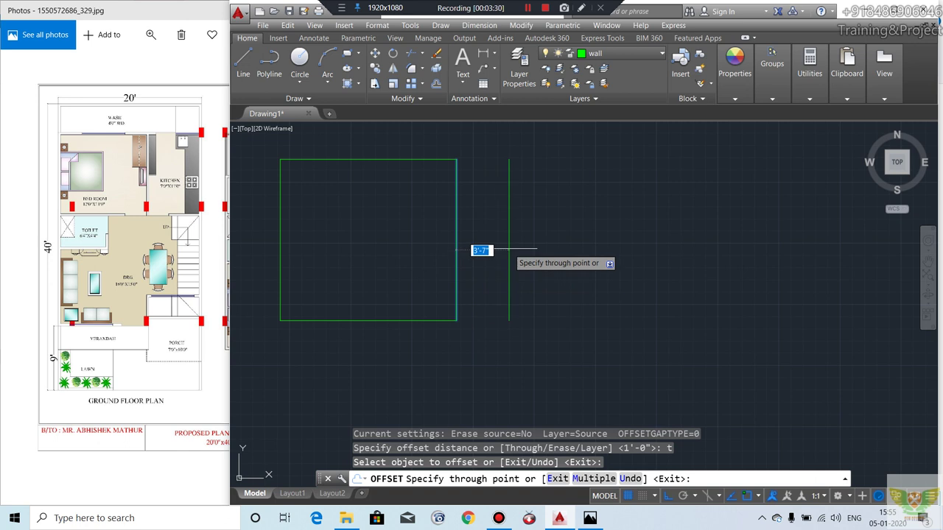
key("Return")
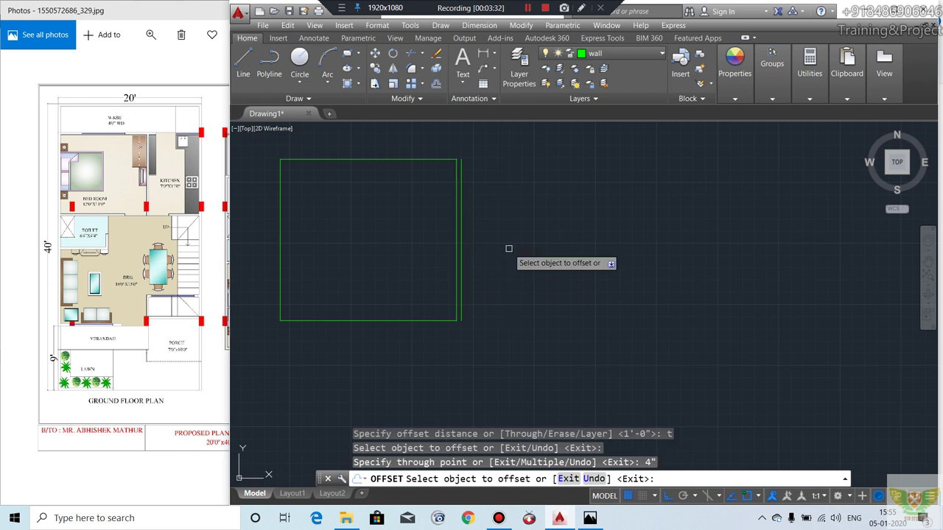
left_click(461, 266)
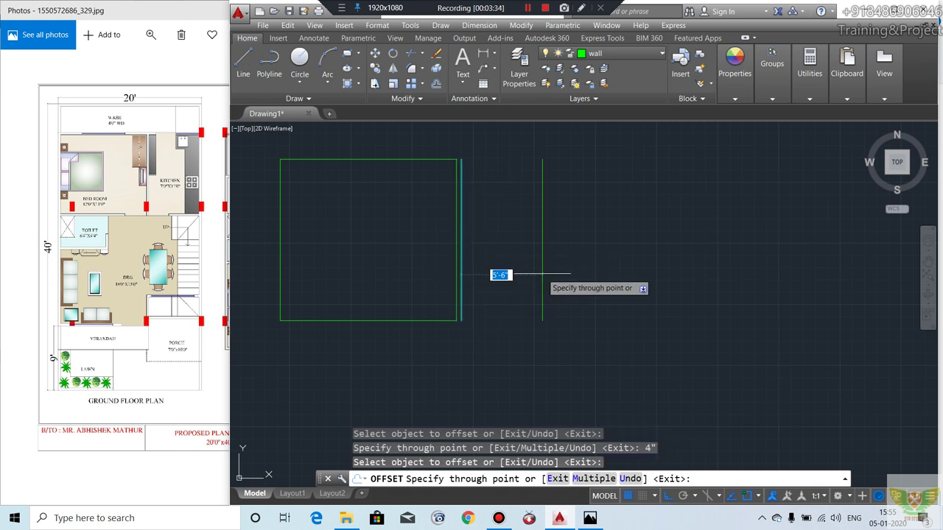
type("7'")
key("Return")
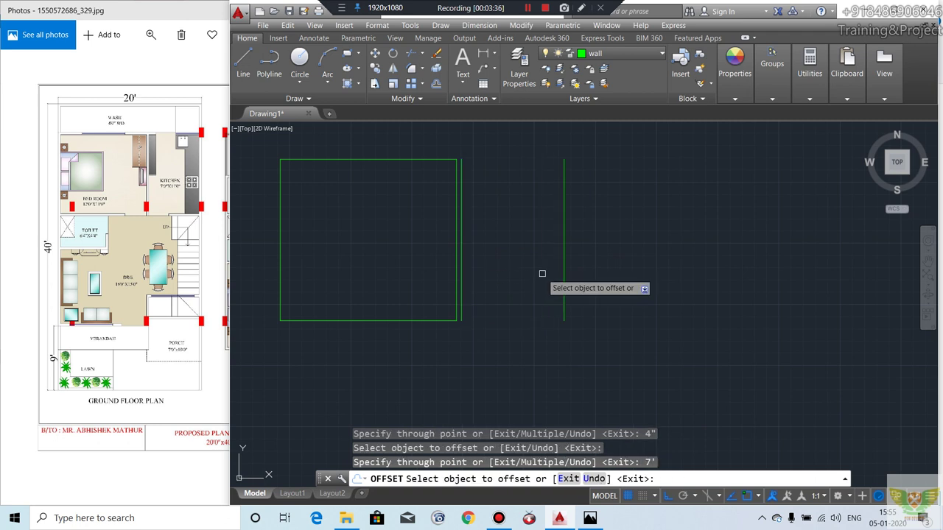
left_click(564, 266)
type("4'")
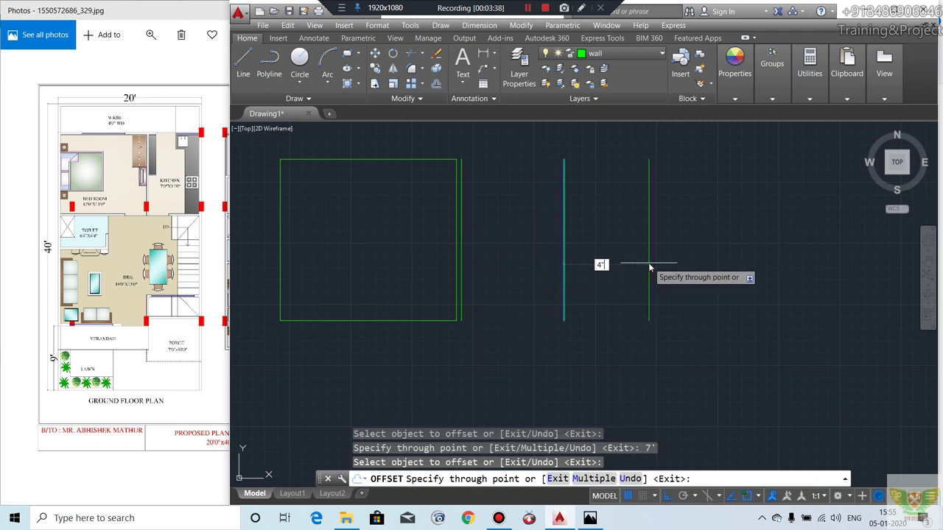
key("Return")
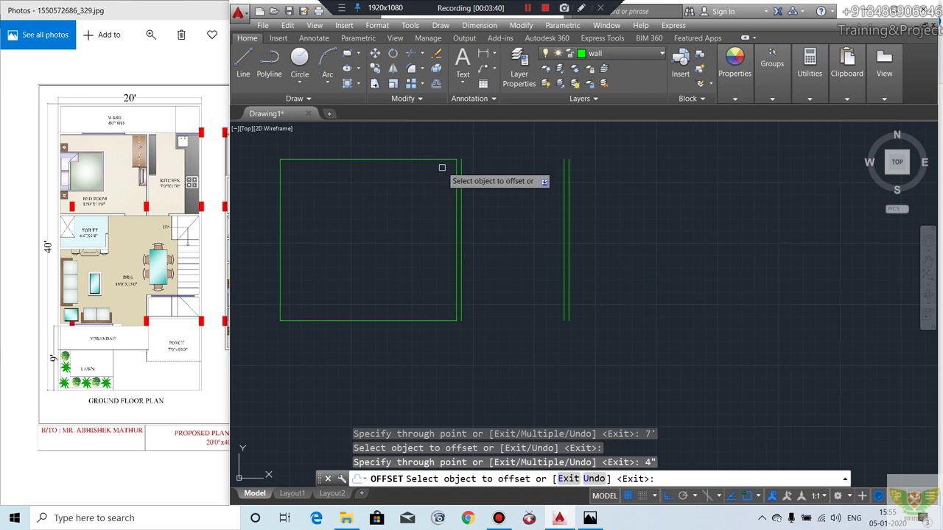
Step: Add 4" wall lines outside the top, left and bottom edges of the room
left_click(442, 159)
key("Return")
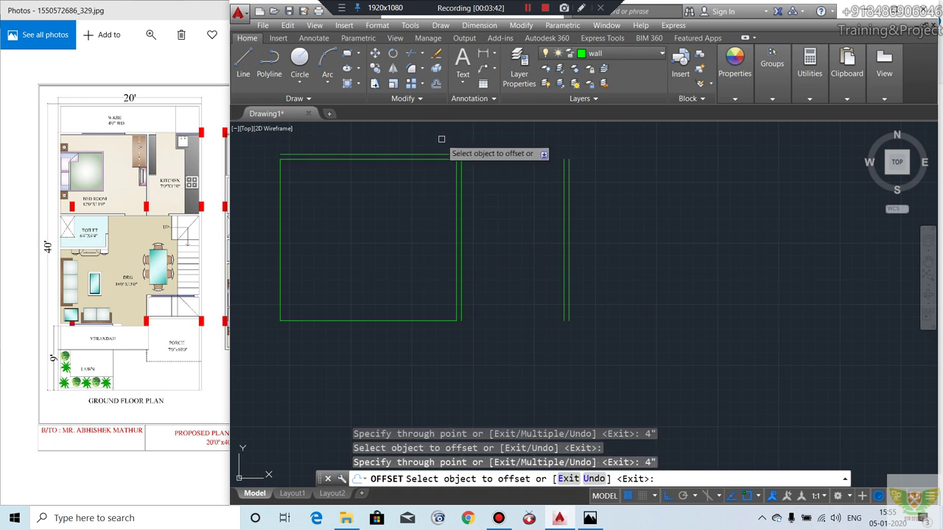
left_click(280, 208)
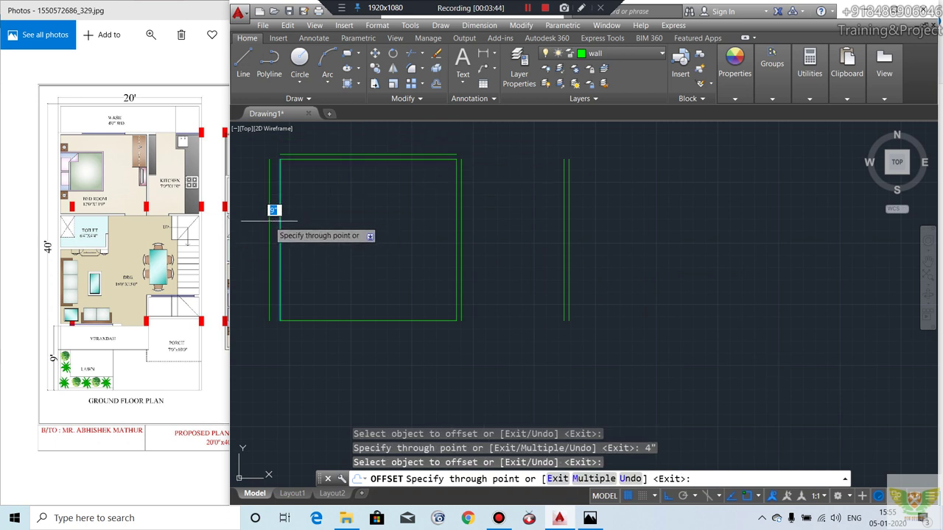
left_click(270, 220)
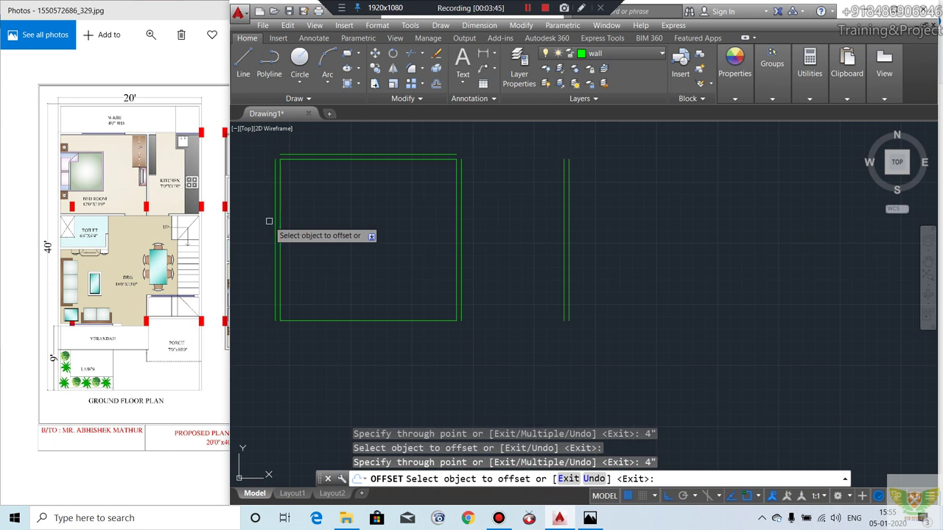
left_click(332, 321)
key("Return")
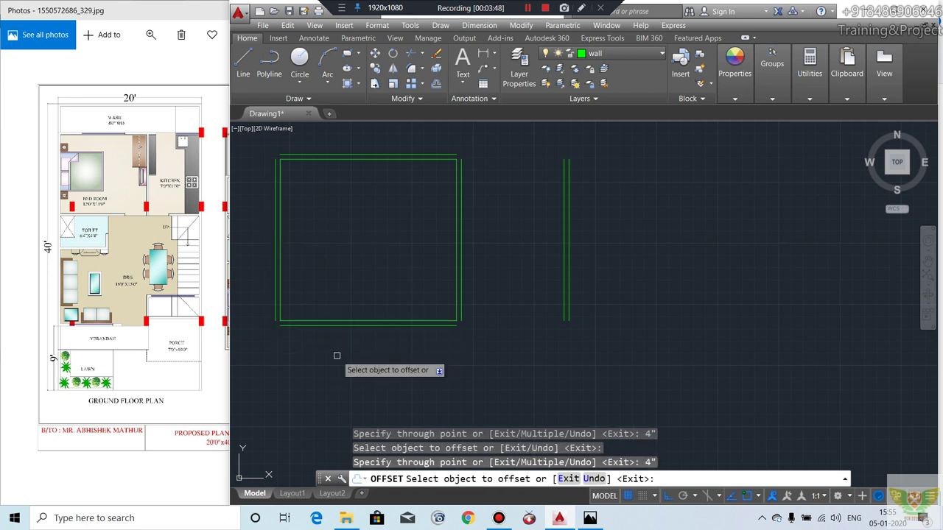
Step: Offset the lower wall line 15' down, then add a 4" thickness line
middle_click_drag(337, 356, 345, 274)
left_click(349, 263)
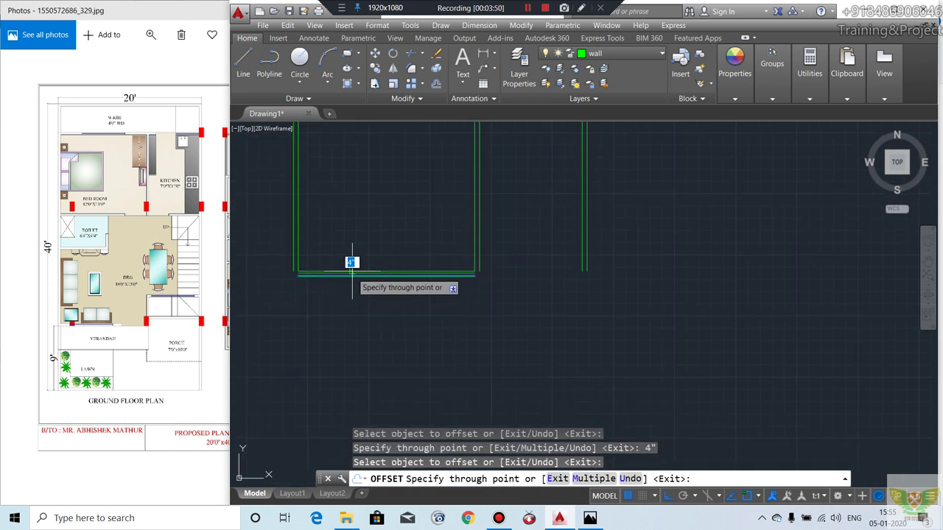
middle_click_drag(359, 319, 359, 266)
scroll(360, 269, "down", 4)
scroll(374, 318, "up", 2)
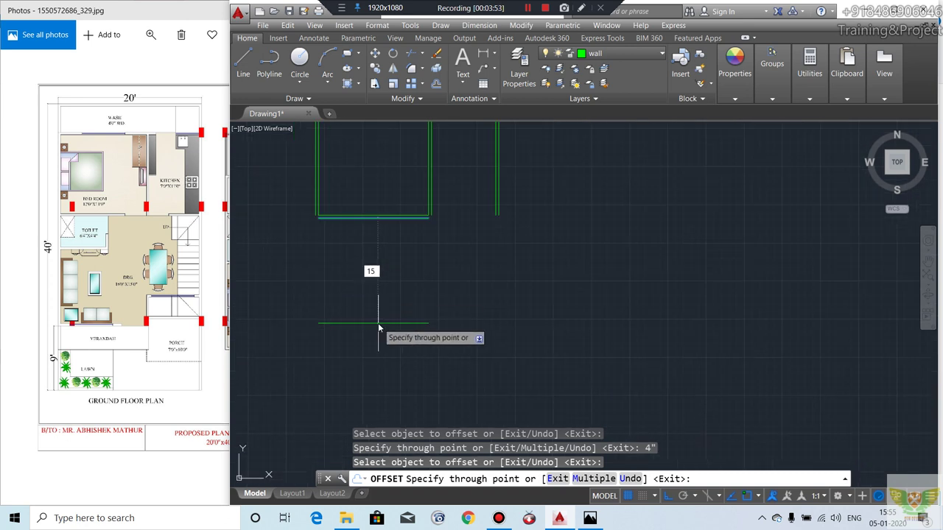
type("'")
key("Return")
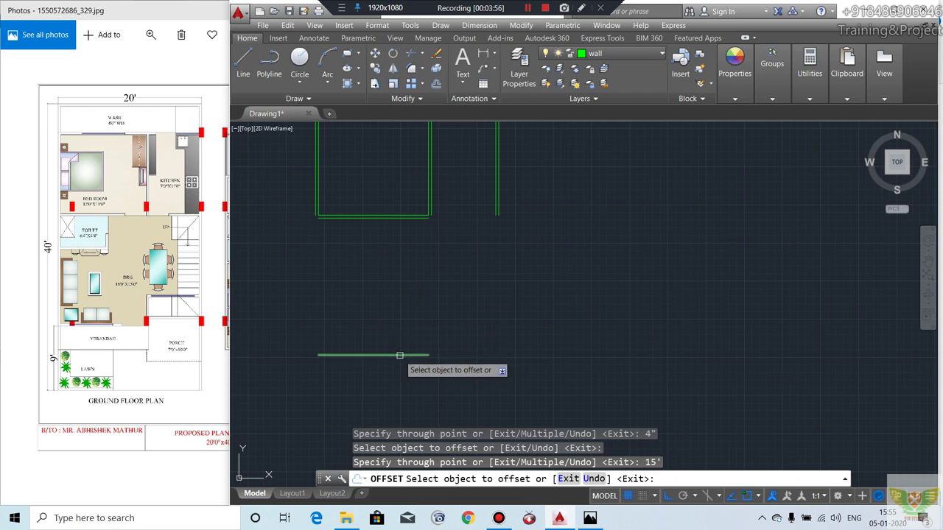
left_click(400, 354)
type("\"")
key("Return")
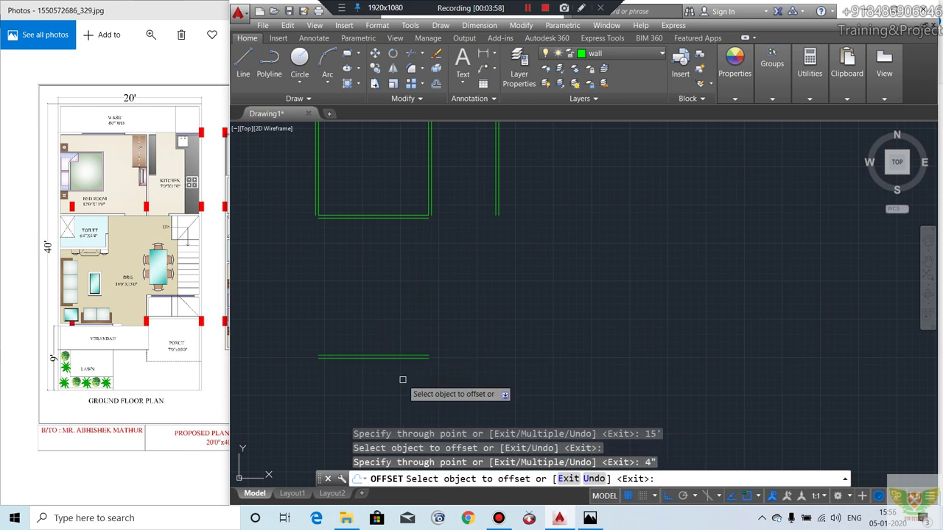
Step: Compare the walls against the reference image, cancelling the pending offset, then restore the drawing area
middle_click_drag(360, 324, 354, 366)
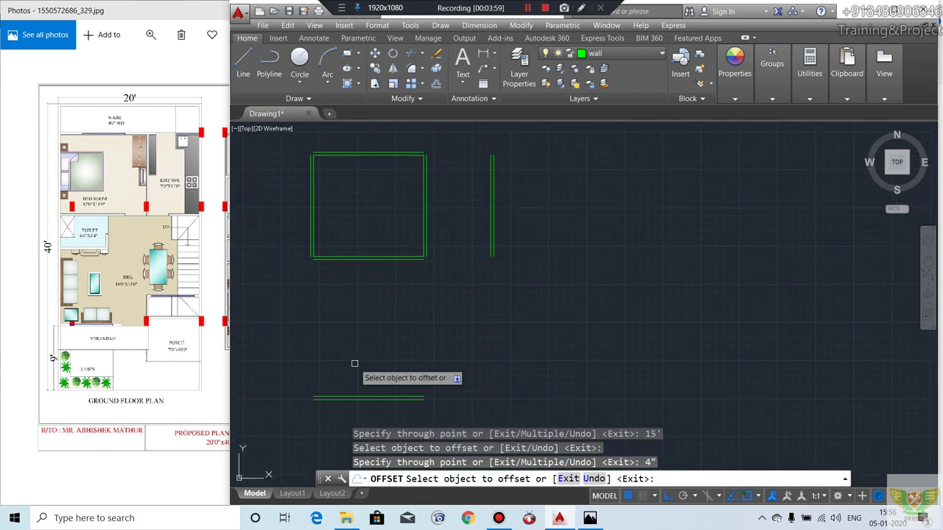
scroll(354, 280, "down", 2)
scroll(349, 331, "up", 3)
scroll(361, 314, "up", 1)
left_click(362, 314)
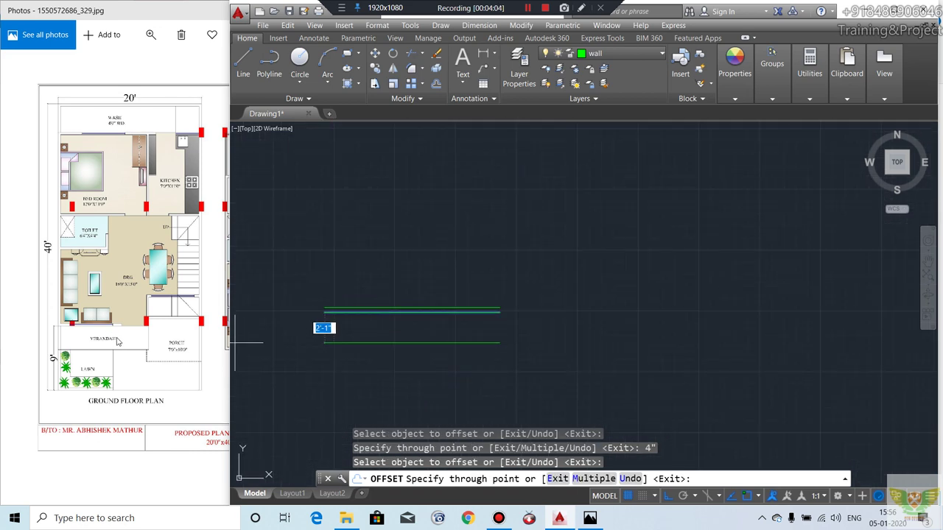
left_click_drag(225, 289, 397, 310)
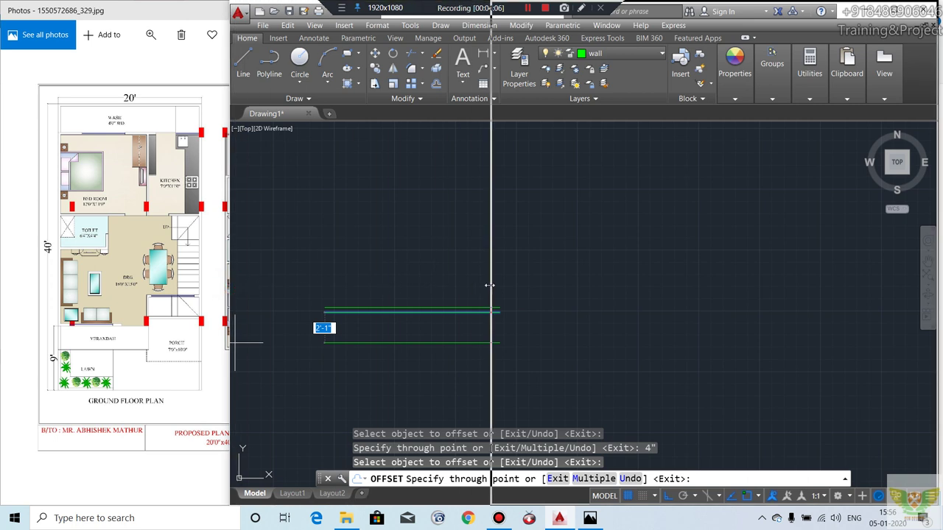
key("Escape")
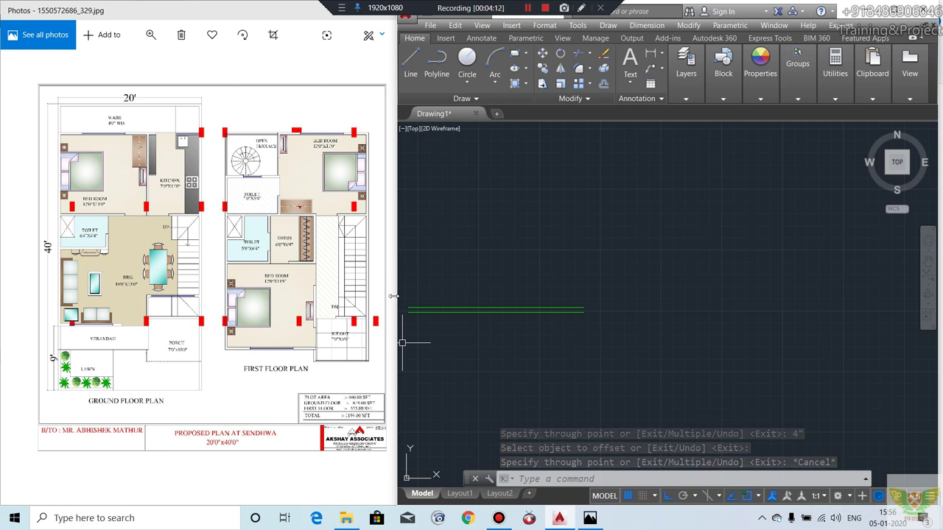
left_click_drag(397, 292, 221, 291)
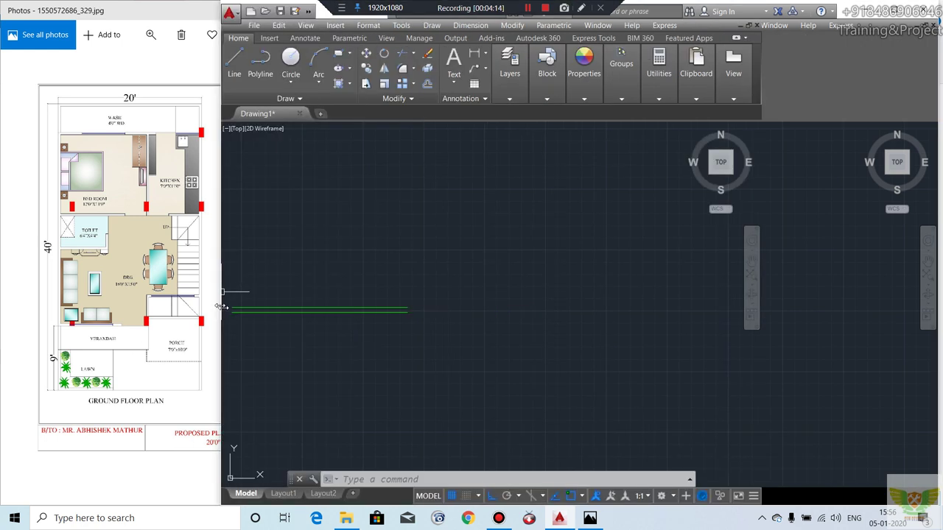
Step: Offset the lower wall line 3' down, then that line a further 9'
left_click(427, 83)
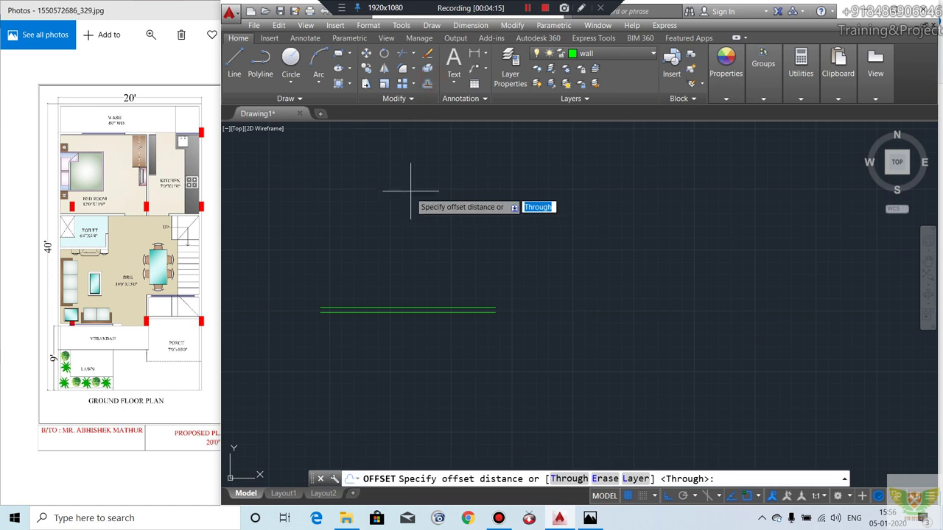
scroll(421, 233, "down", 2)
key("Return")
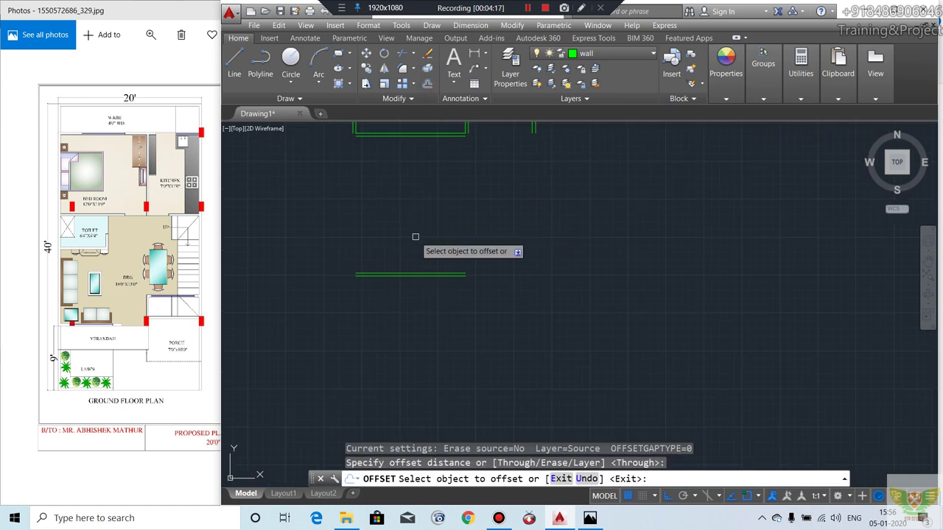
left_click(409, 276)
type("3")
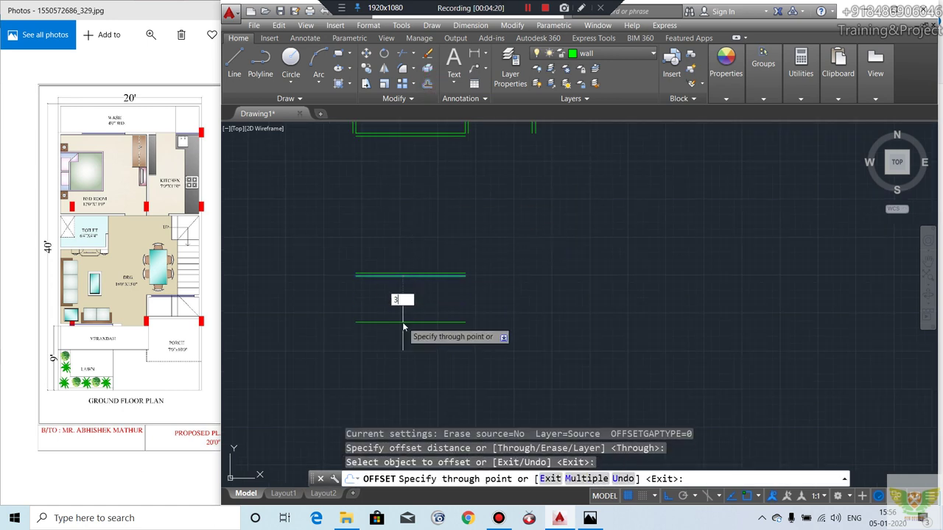
key("Return")
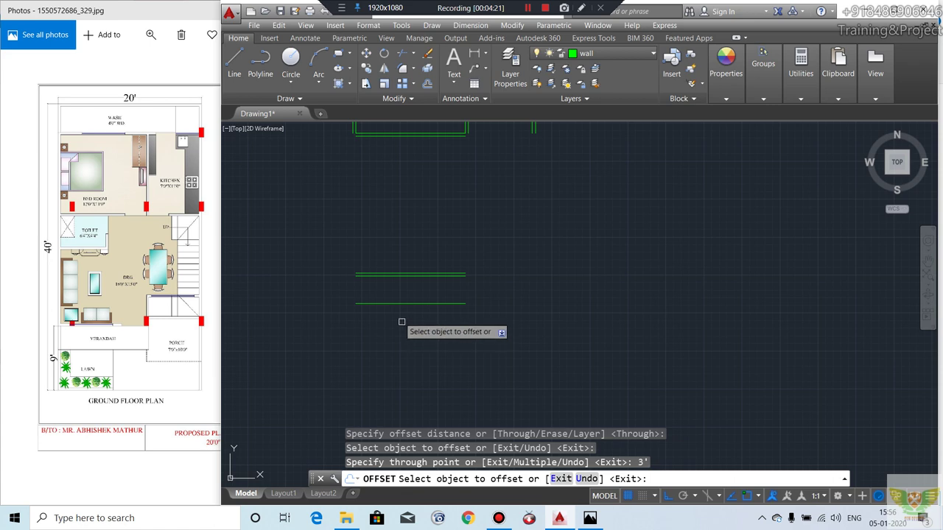
left_click(421, 276)
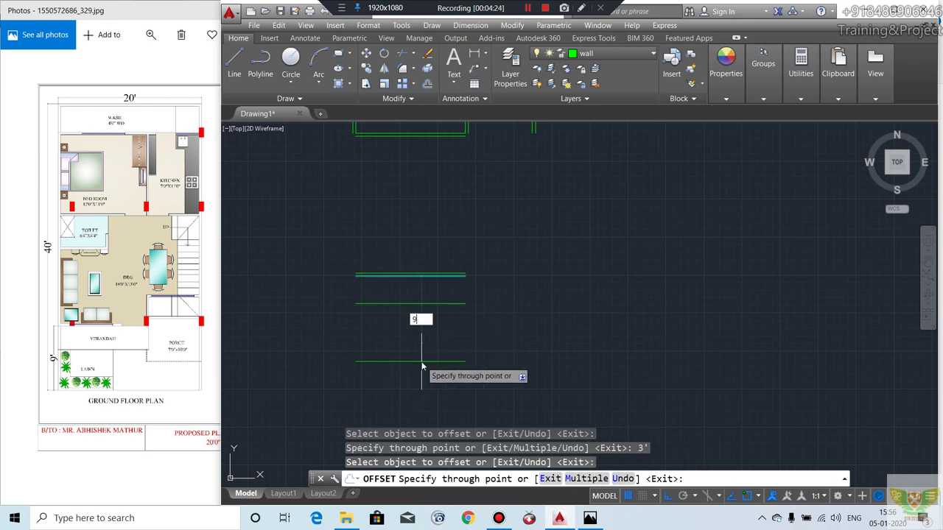
key("Return")
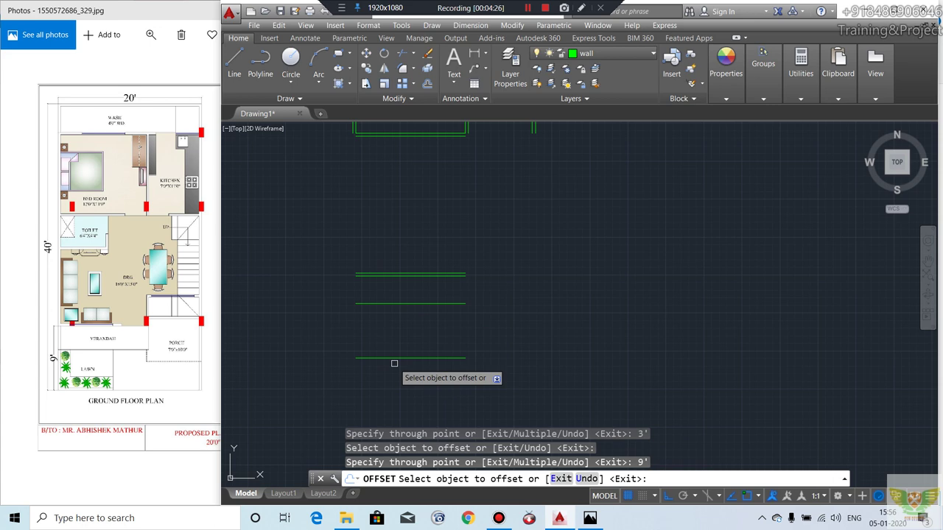
Step: Add a 4" thickness line below the lowest wall and end the offset
left_click(393, 359)
type("\"")
key("Return")
middle_click_drag(300, 271, 293, 292)
scroll(313, 302, "down", 2)
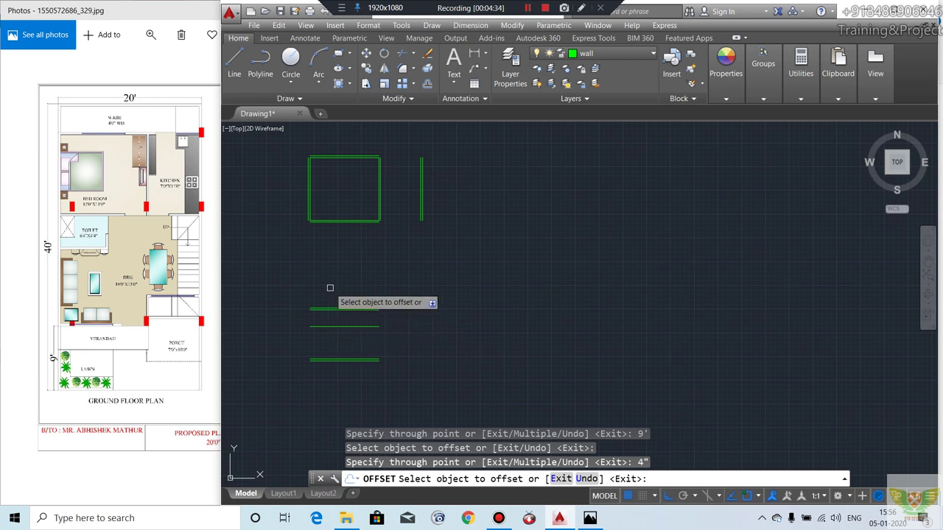
scroll(315, 158, "up", 4)
scroll(312, 165, "up", 4)
scroll(372, 175, "down", 4)
scroll(372, 177, "up", 4)
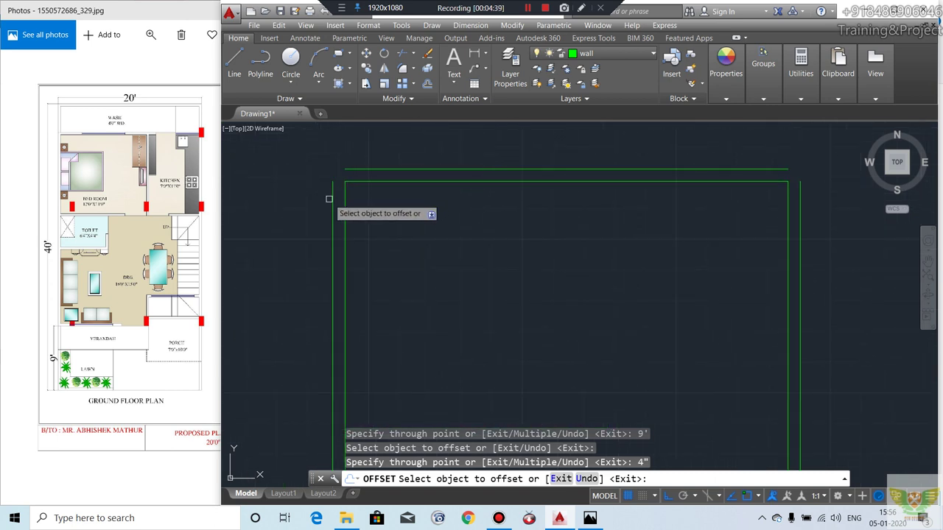
scroll(330, 203, "down", 2)
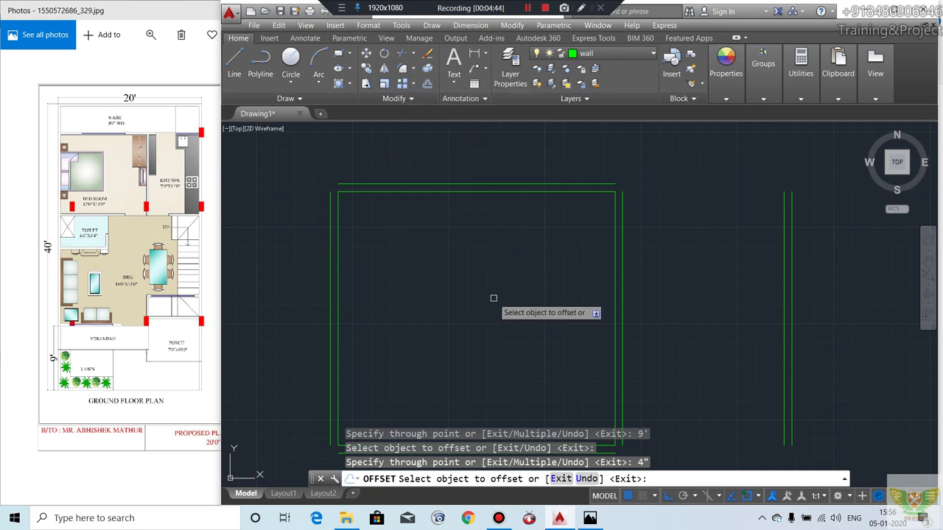
key("Escape")
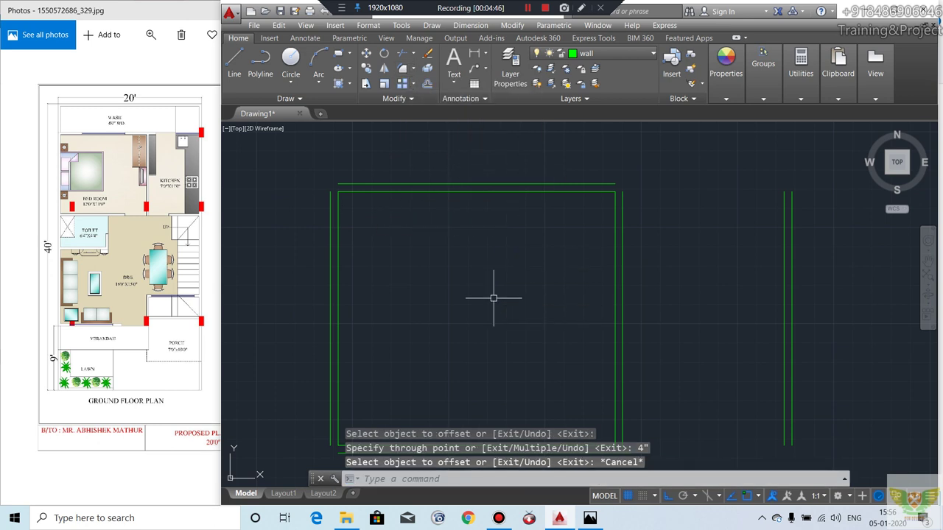
type("F")
Step: Start FILLET with a zero radius in Multiple mode
key("Return")
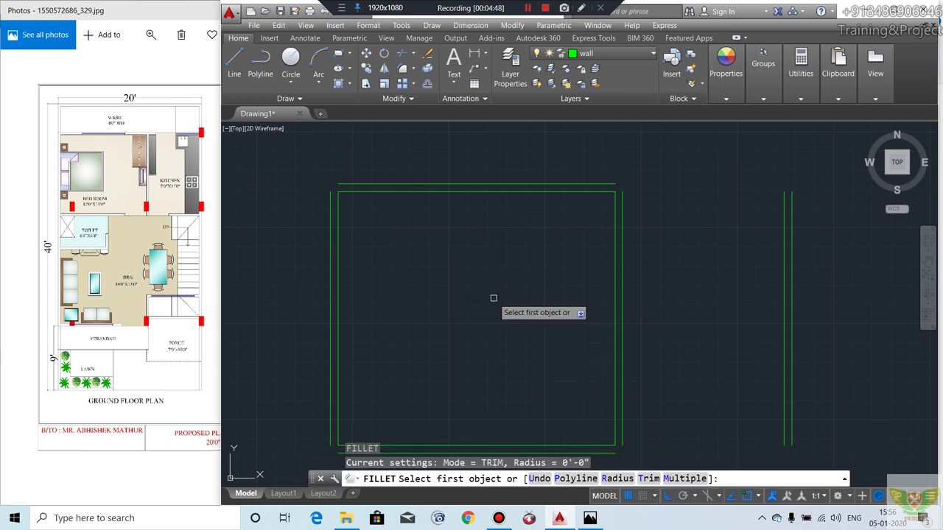
scroll(432, 191, "down", 3)
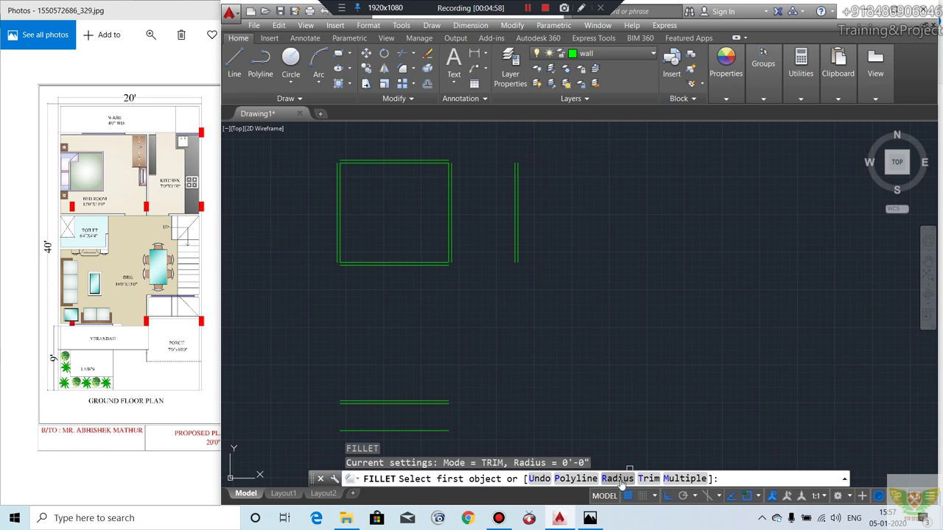
left_click(618, 479)
key("Return")
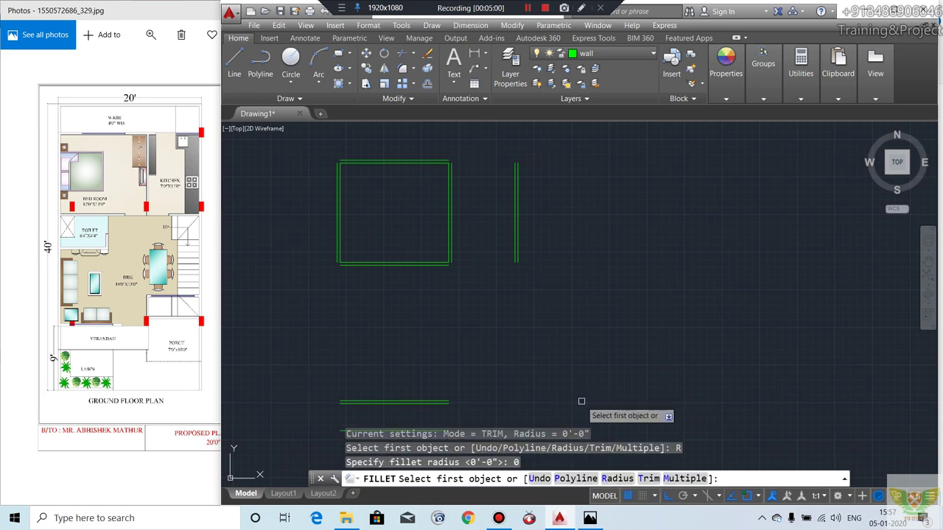
scroll(344, 160, "up", 2)
scroll(356, 160, "up", 2)
scroll(357, 160, "down", 3)
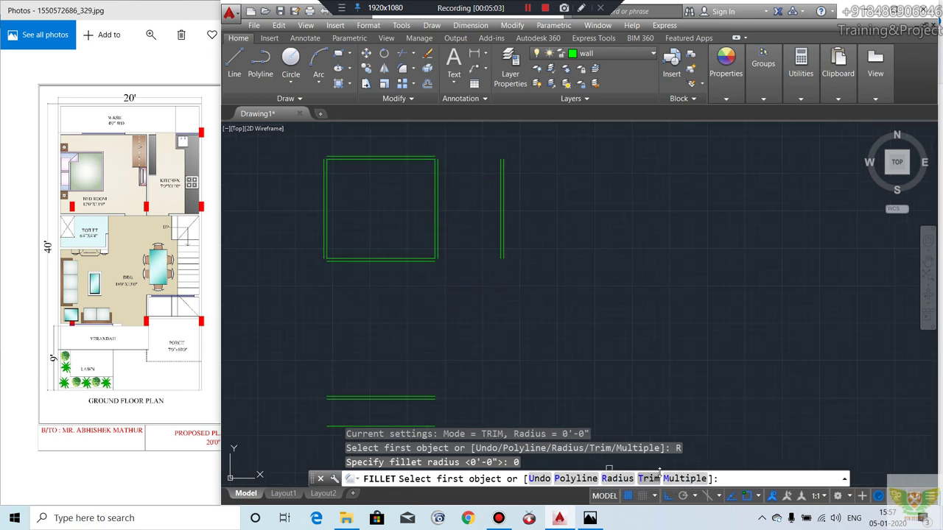
left_click(683, 479)
scroll(335, 164, "up", 1)
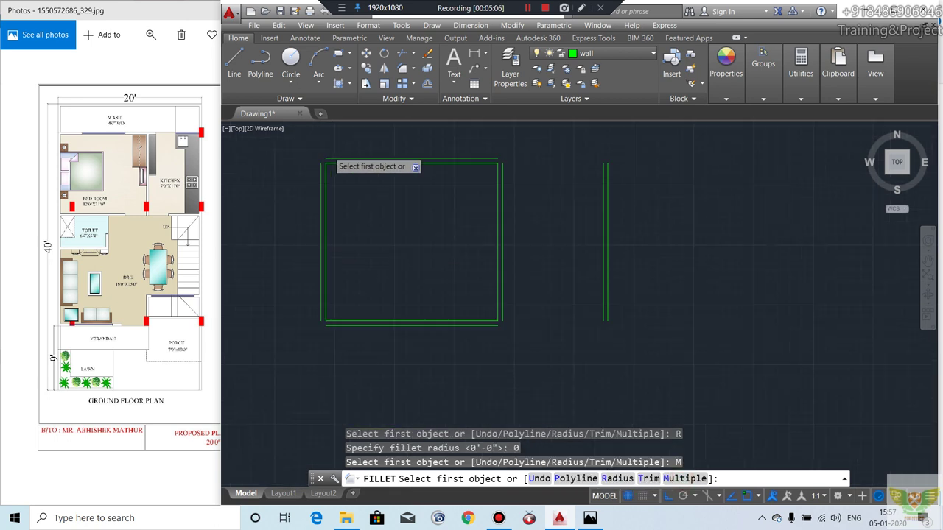
scroll(339, 161, "up", 2)
Step: Join the top wall lines with the left and right walls into sharp corners
left_click(340, 160)
left_click(317, 184)
scroll(339, 203, "down", 2)
scroll(410, 166, "up", 1)
left_click(423, 184)
left_click(537, 199)
left_click(537, 199)
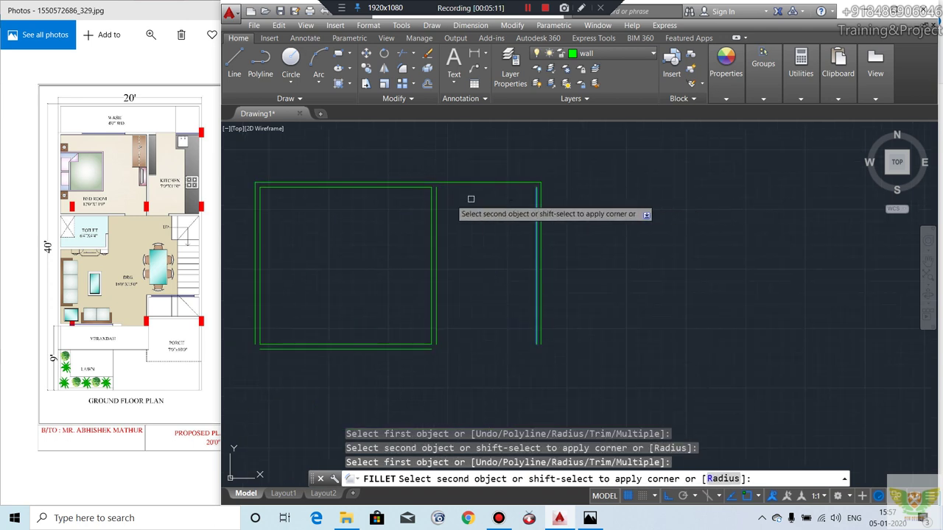
left_click(422, 189)
scroll(378, 247, "down", 2)
scroll(379, 246, "up", 2)
Step: Run the doubled left wall down to meet the lower horizontal walls
left_click(364, 127)
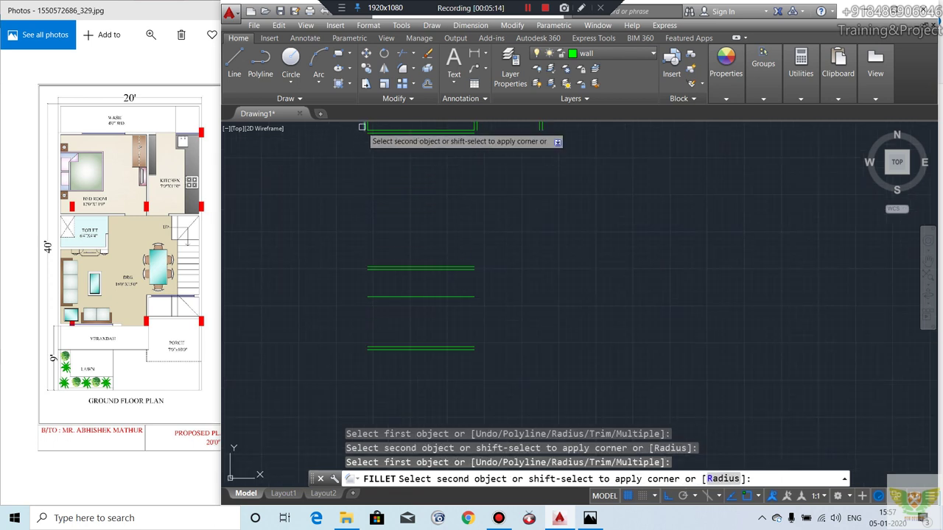
left_click(376, 350)
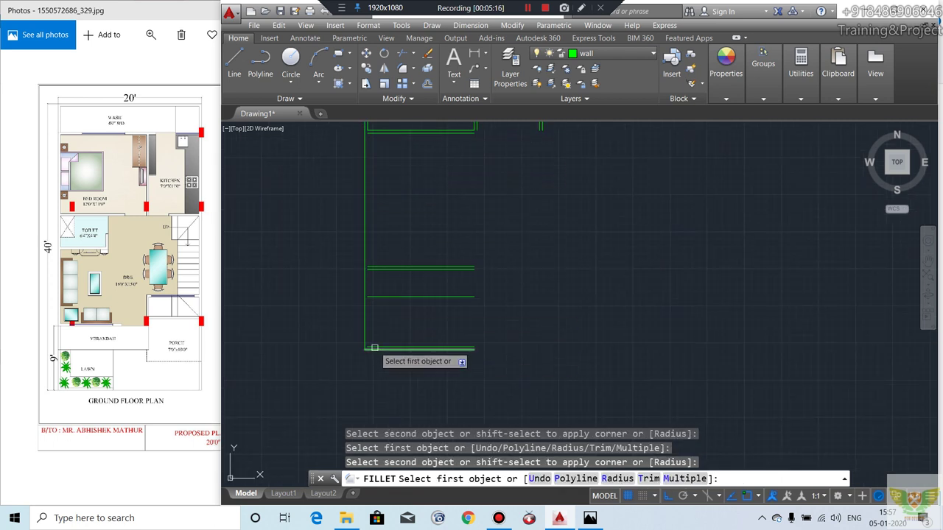
left_click(373, 346)
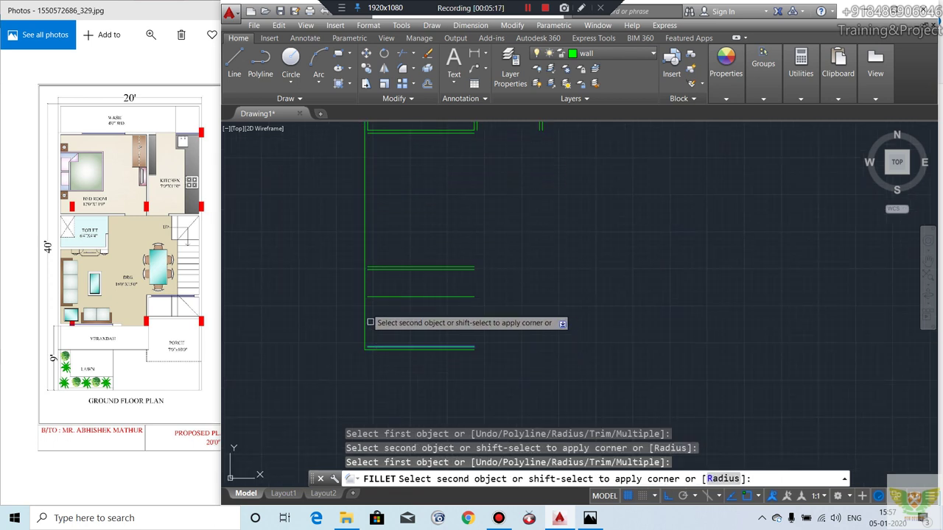
left_click(371, 126)
mouse_move(393, 206)
middle_mouse_down()
mouse_move(359, 262)
mouse_move(412, 309)
middle_mouse_up()
scroll(386, 229, "down", 2)
scroll(379, 276, "up", 2)
scroll(439, 243, "up", 2)
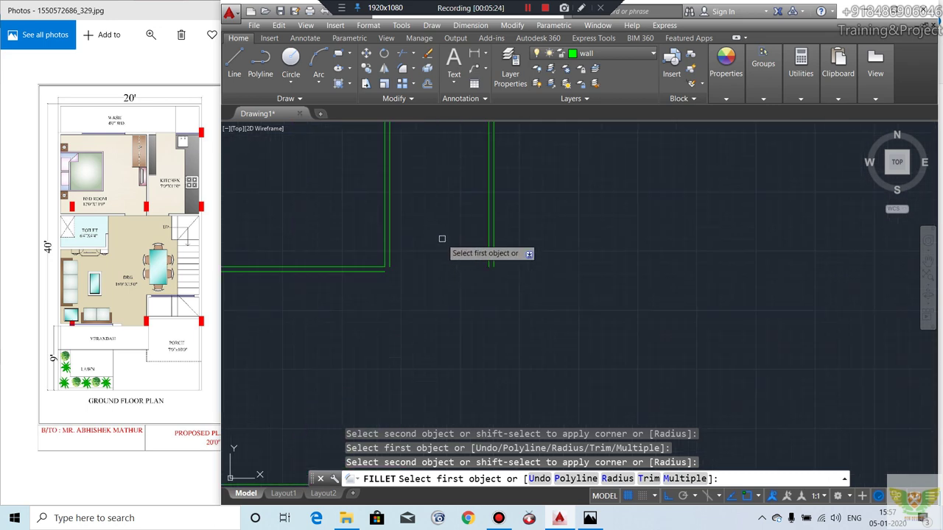
Step: Close the lower wall corners, undoing an accidental arc and rejoining them sharply
left_click(390, 271)
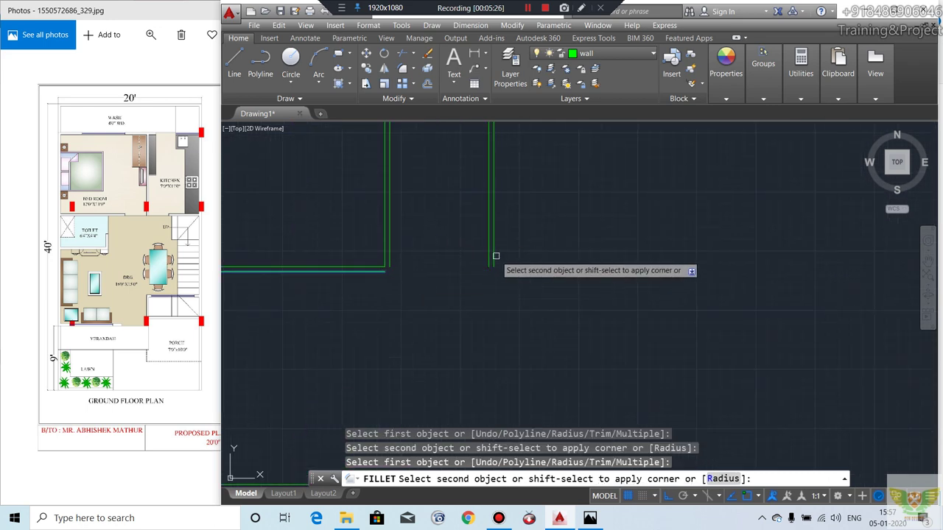
left_click(492, 257)
left_click(492, 257)
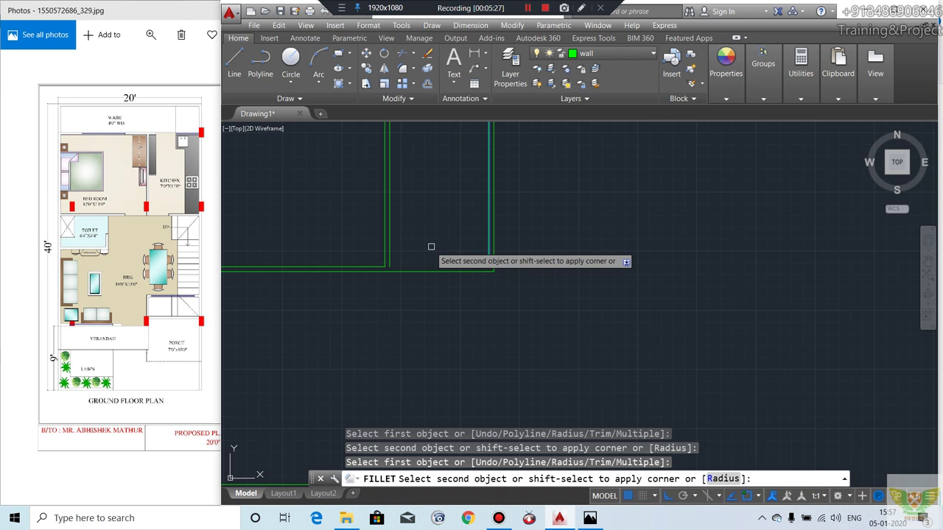
left_click(391, 263)
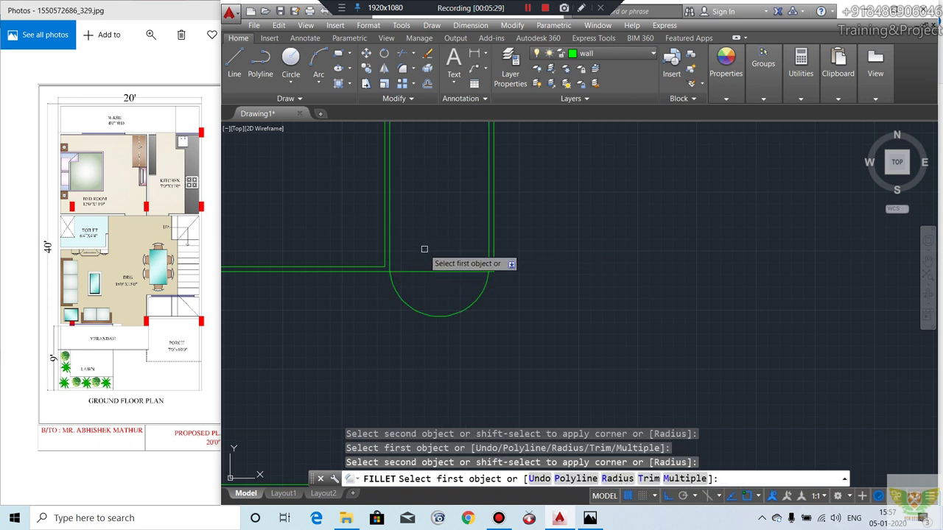
key("ctrl+z")
left_click(487, 252)
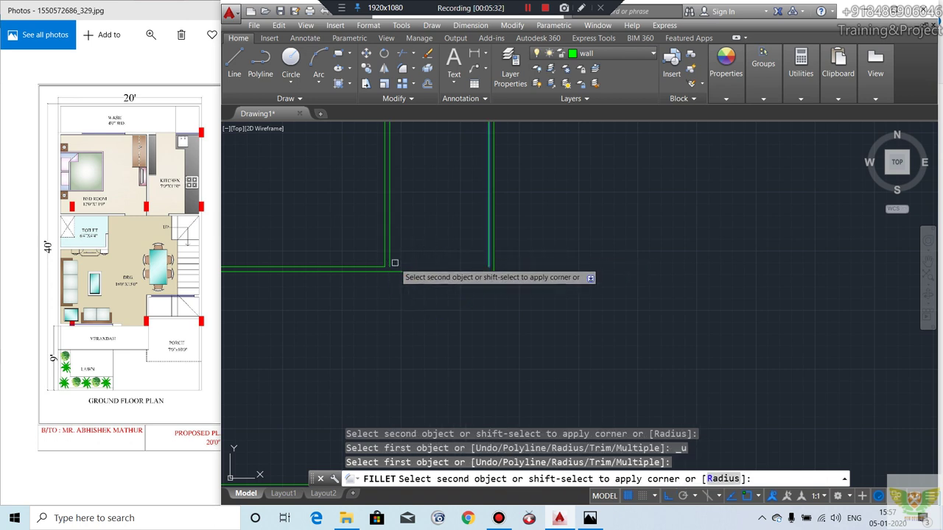
left_click(391, 262)
Step: Finish filleting and zoom around to review the joined wall layout
scroll(442, 289, "down", 2)
middle_click_drag(451, 293, 461, 263)
scroll(482, 274, "down", 2)
key("Return")
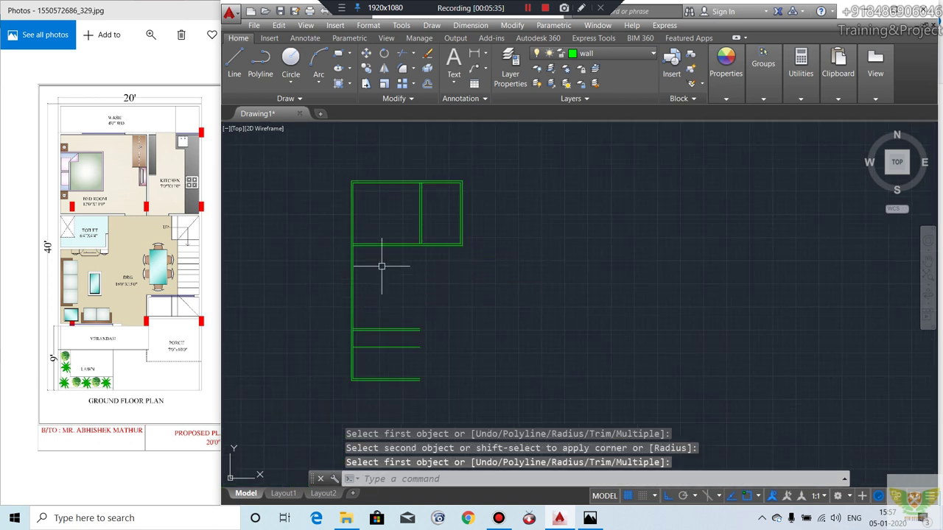
scroll(417, 180, "up", 4)
scroll(442, 189, "down", 2)
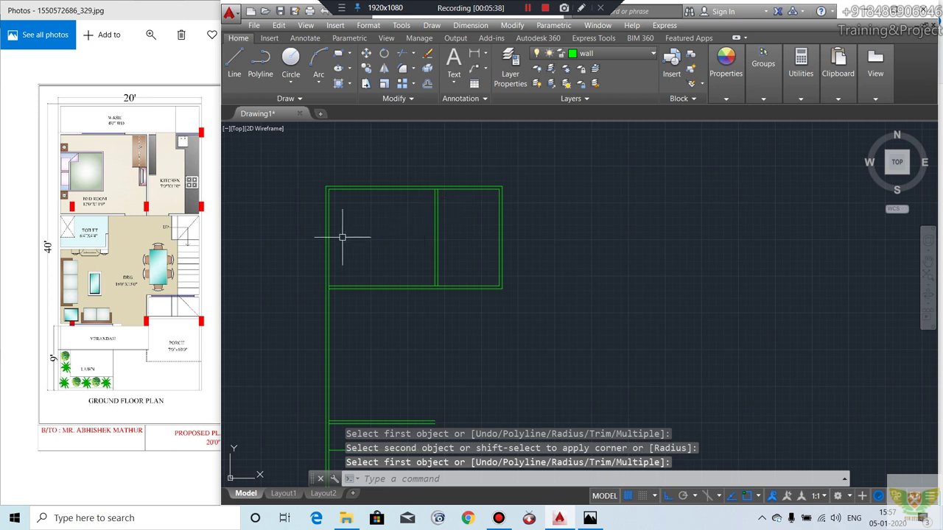
scroll(343, 311, "up", 2)
scroll(332, 292, "down", 4)
scroll(324, 287, "up", 4)
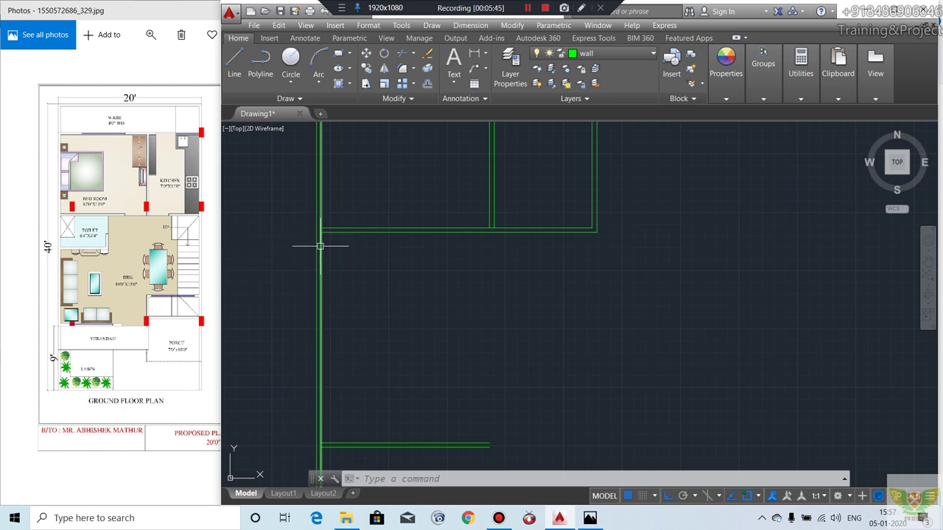
scroll(361, 251, "down", 2)
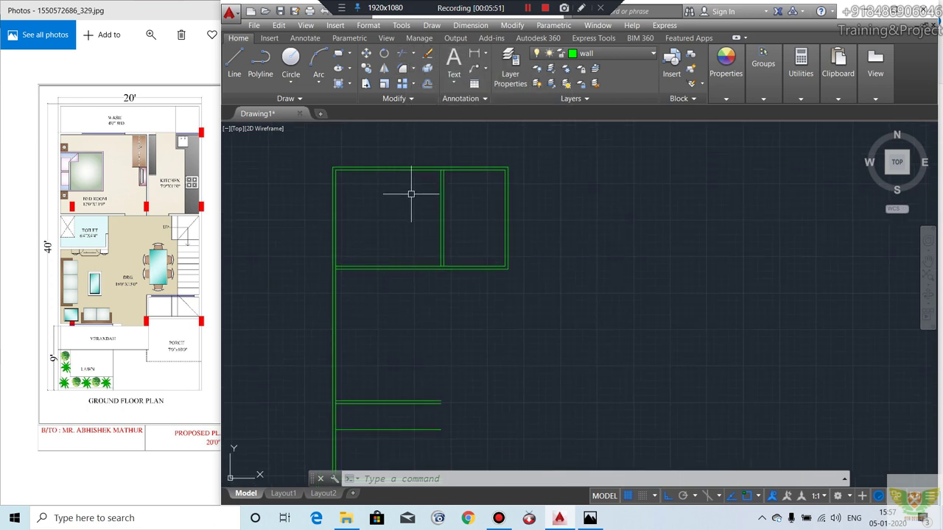
type("TR")
Step: Trim the overshooting wall lines at the upper rooms' shared wall into clean corners, using all lines as cutting edges
key("Return")
key("Return")
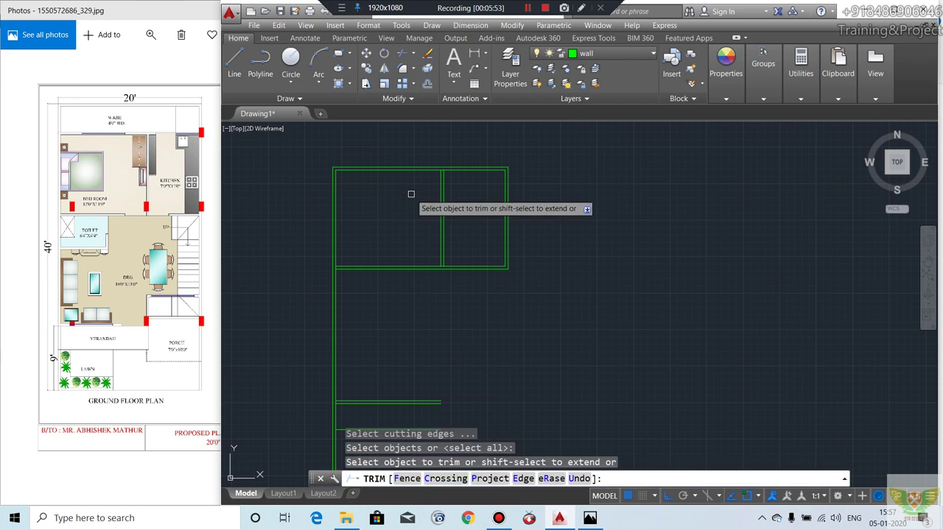
scroll(339, 268, "up", 3)
scroll(327, 264, "up", 3)
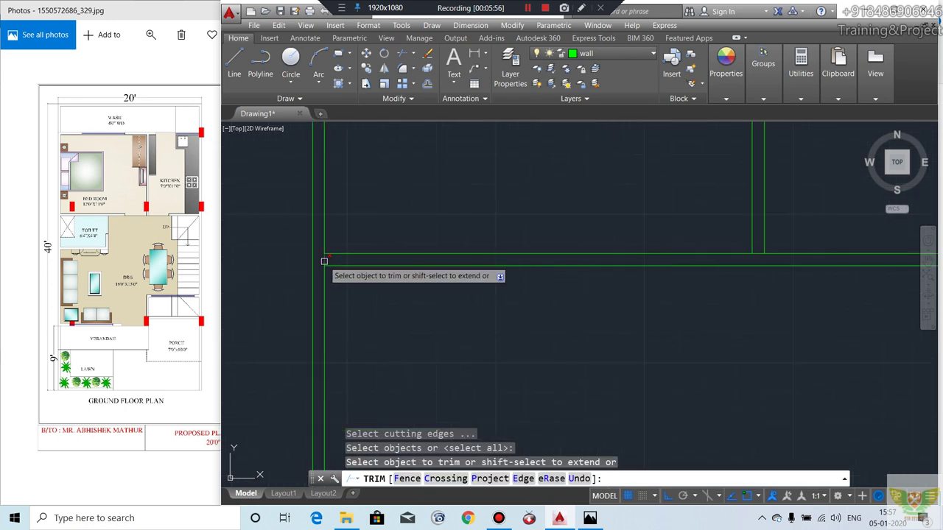
left_click(324, 261)
scroll(332, 262, "down", 3)
scroll(439, 264, "up", 5)
scroll(501, 259, "down", 3)
scroll(506, 230, "down", 2)
scroll(498, 201, "up", 4)
scroll(509, 204, "up", 2)
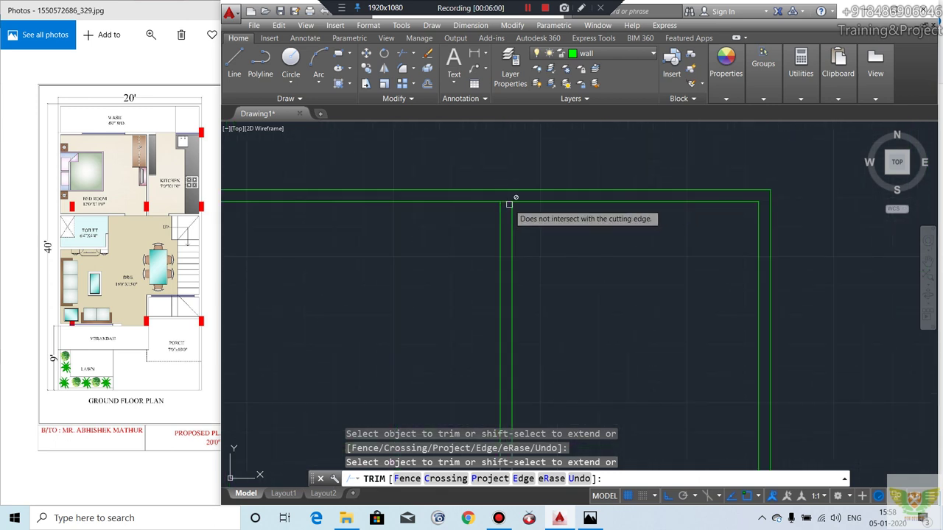
scroll(493, 206, "down", 4)
scroll(413, 308, "up", 6)
scroll(442, 302, "down", 3)
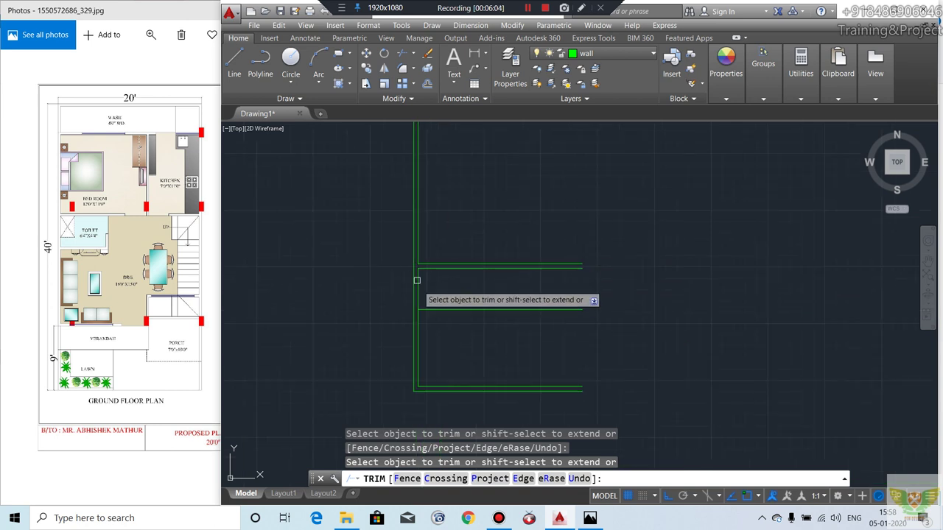
scroll(417, 305, "down", 2)
middle_click_drag(422, 334, 421, 335)
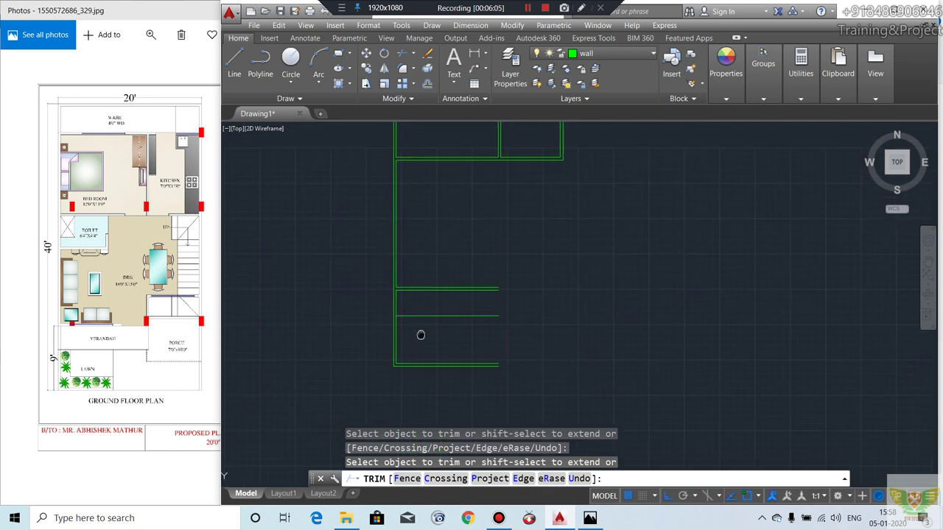
middle_click_drag(406, 300, 391, 358)
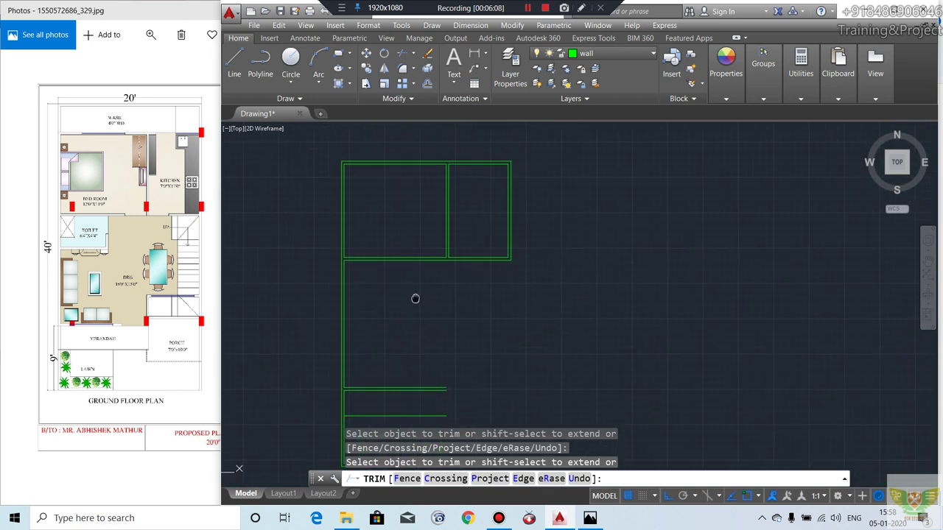
middle_click_drag(431, 304, 382, 287)
key("Return")
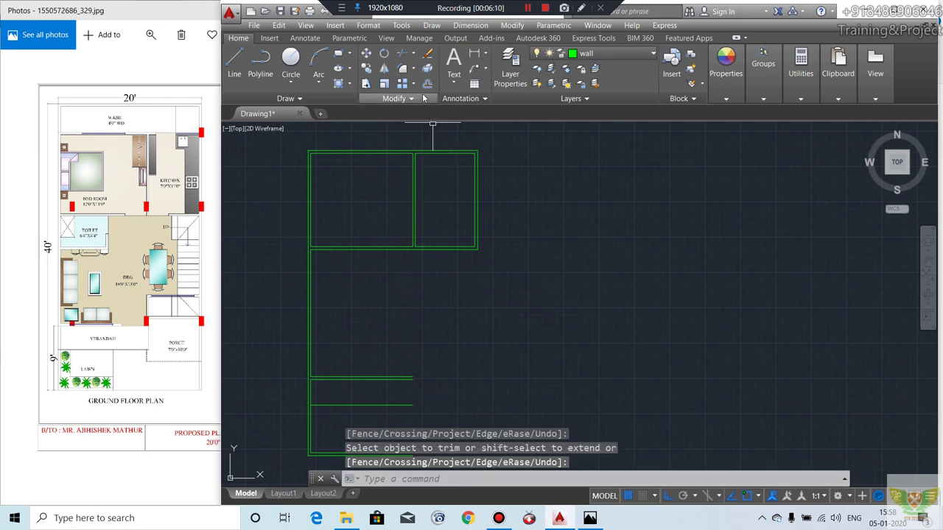
left_click(425, 84)
Step: Offset the left wall 6'4" and then 4" to create a new vertical wall
key("Return")
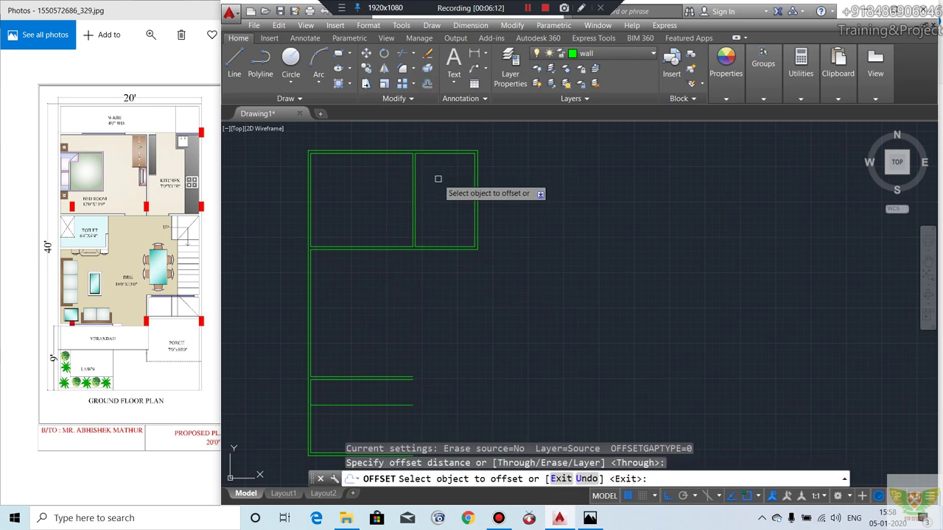
scroll(314, 270, "up", 4)
left_click(303, 255)
type("6'4")
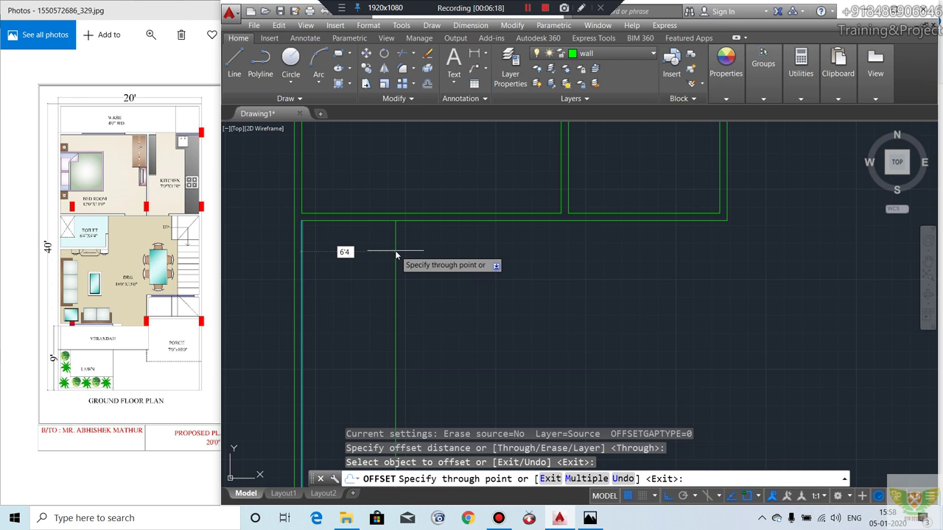
key("Return")
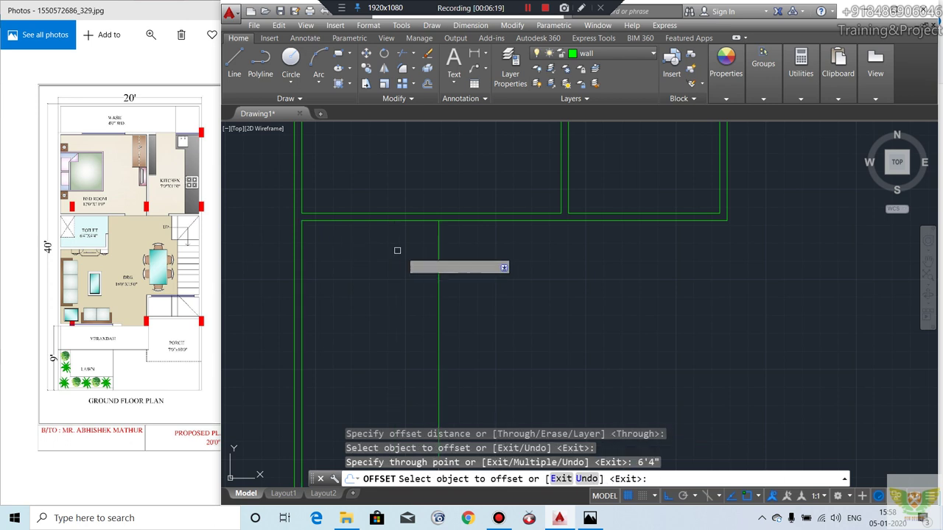
left_click(440, 251)
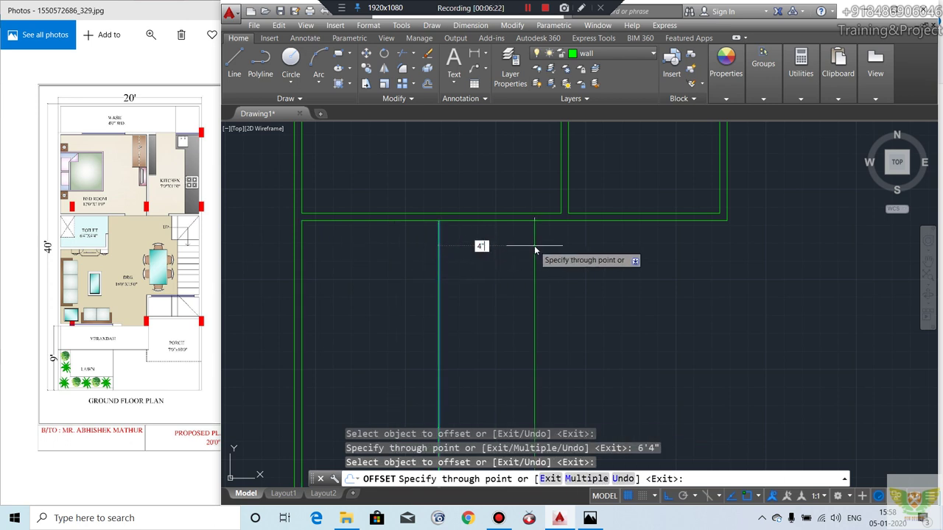
key("Return")
Step: Offset the horizontal wall 4'4" down and then 4" to create a new horizontal wall
left_click(406, 220)
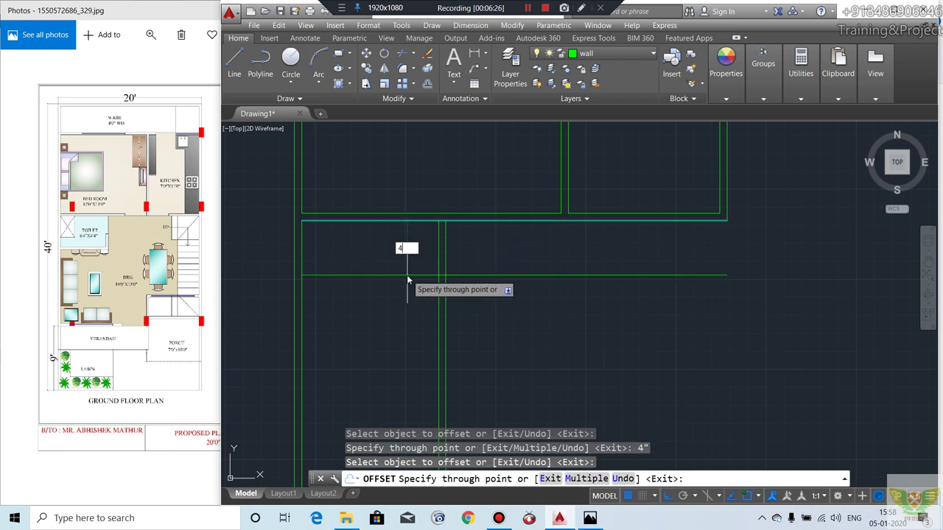
type("'4")
key("Return")
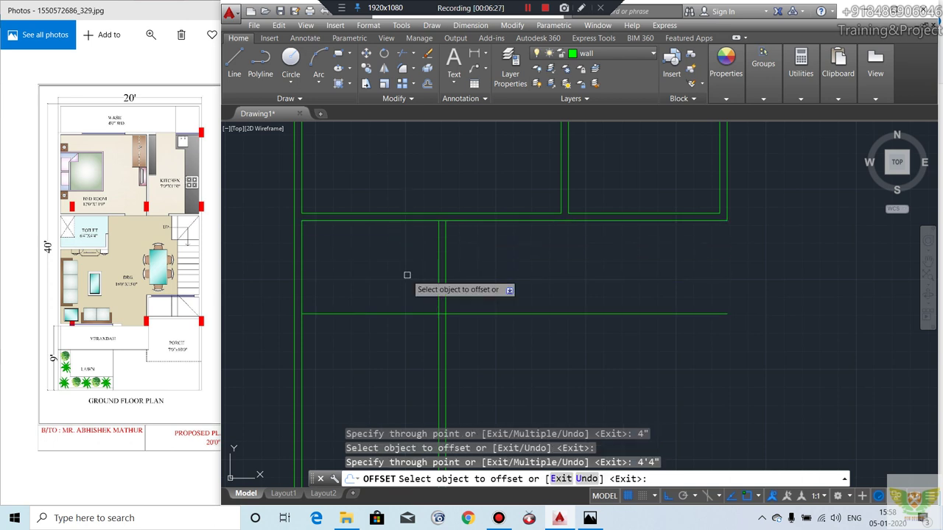
left_click(416, 314)
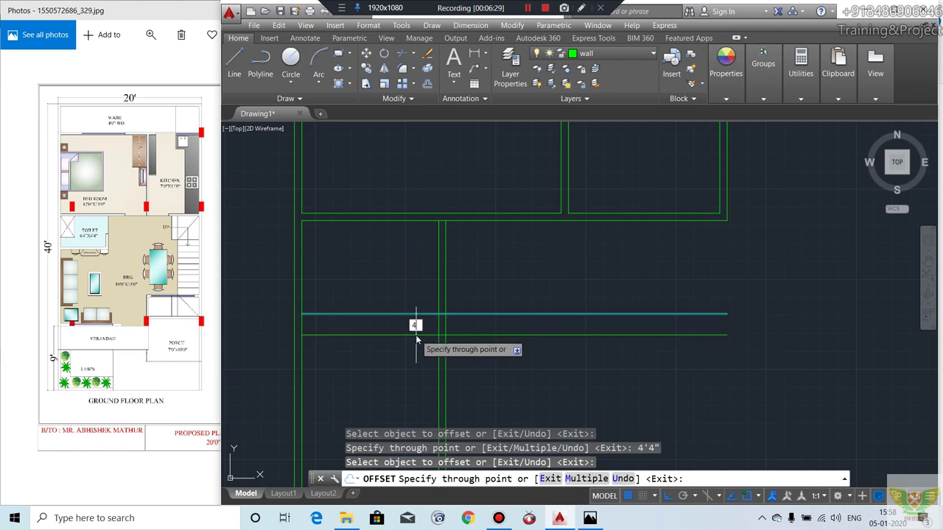
key("Return")
key("Return")
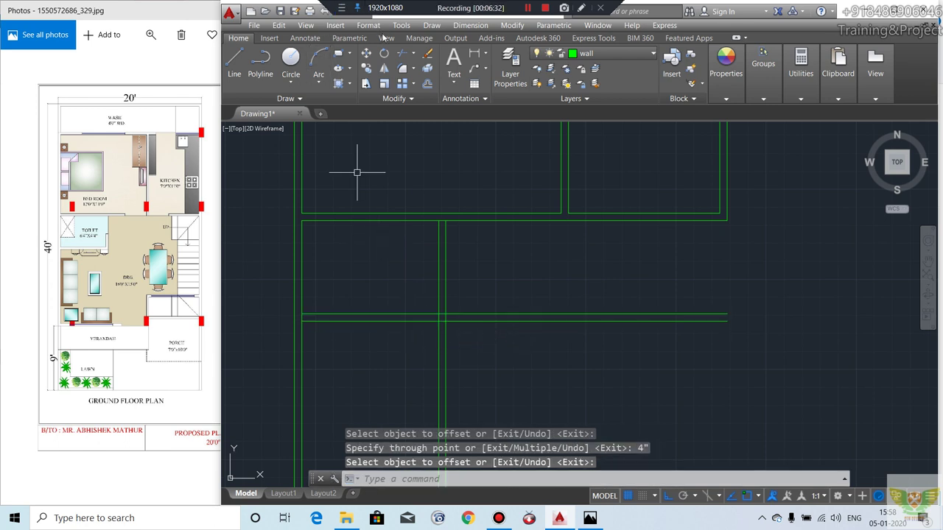
left_click(402, 54)
key("Return")
Step: Trim the new wall lines where they overrun the vertical wall, using all edges
left_click_drag(467, 273, 489, 324)
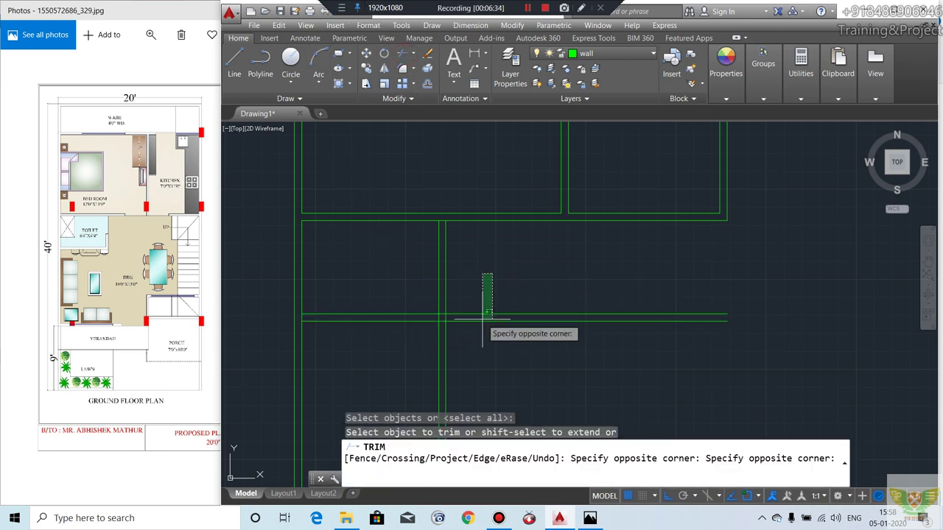
scroll(449, 331, "up", 3)
scroll(421, 362, "up", 3)
left_click(452, 279)
left_click(440, 304)
scroll(442, 326, "down", 2)
scroll(494, 214, "up", 3)
scroll(401, 253, "down", 2)
scroll(395, 297, "down", 2)
scroll(393, 260, "down", 2)
key("Return")
scroll(356, 259, "up", 5)
scroll(398, 257, "down", 3)
middle_click_drag(430, 274, 424, 244)
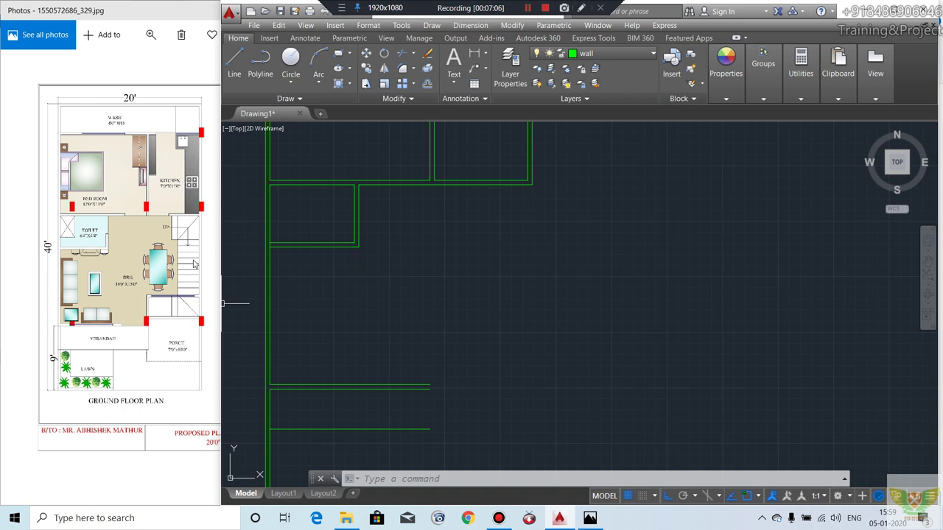
scroll(353, 269, "down", 2)
mouse_move(393, 285)
middle_mouse_down()
mouse_move(358, 267)
mouse_move(369, 265)
middle_mouse_up()
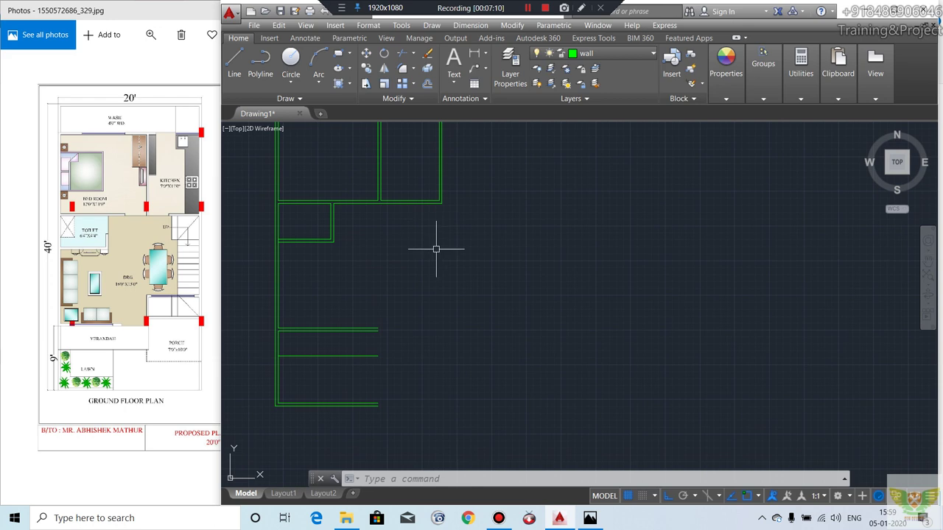
Step: Fillet the bottom-right wall corners closed in Multiple mode
left_click(403, 70)
scroll(448, 197, "up", 2)
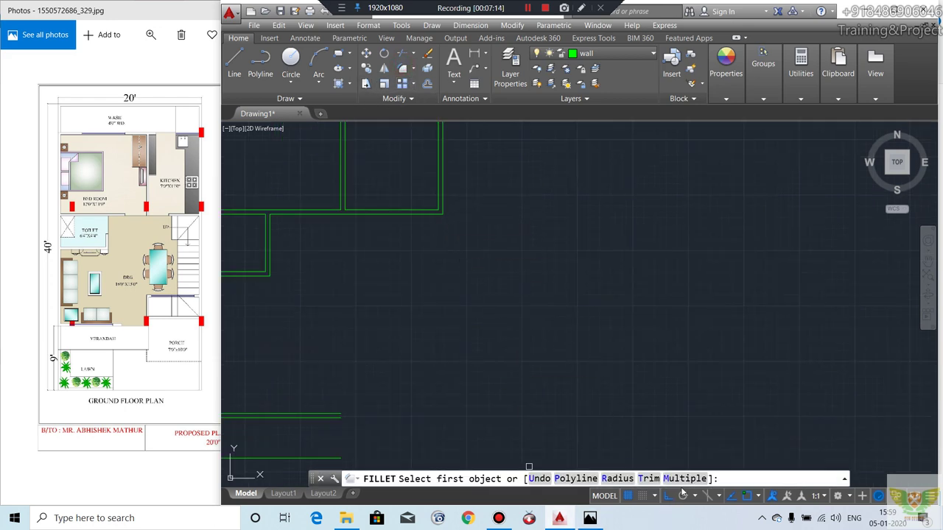
left_click(684, 479)
left_click(440, 205)
scroll(429, 199, "down", 2)
scroll(398, 322, "up", 2)
left_click(385, 336)
left_click(384, 337)
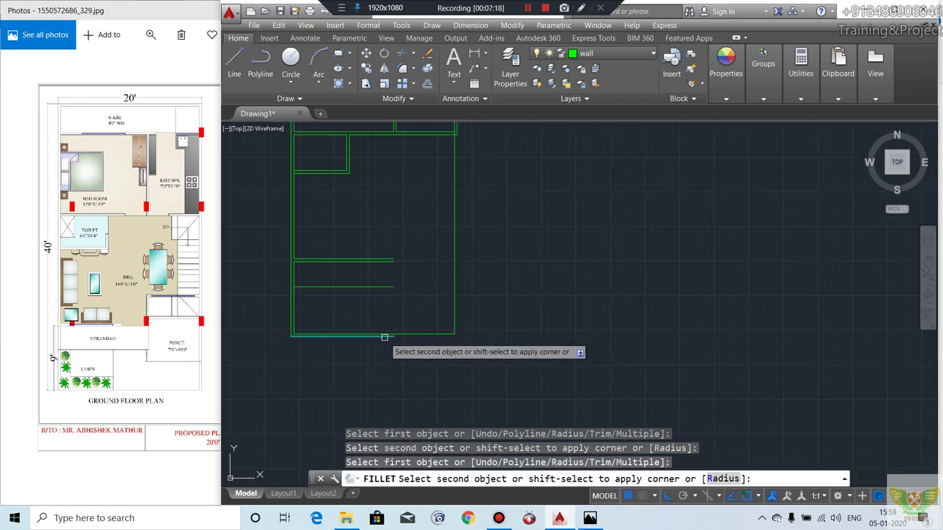
scroll(438, 228, "up", 2)
left_click(430, 213)
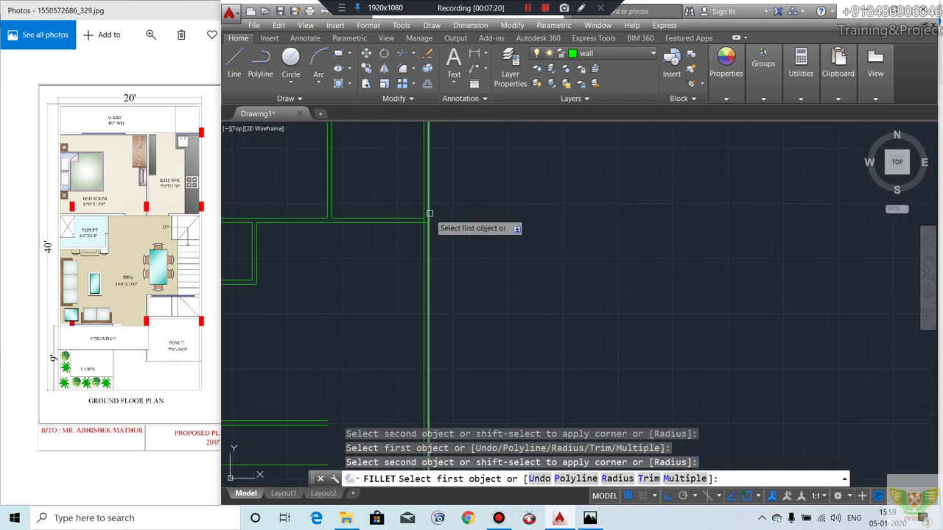
Step: Trim the remaining overlapping lines at the wall junction, with all lines as cutting edges
left_click(397, 55)
key("Return")
scroll(434, 213, "up", 2)
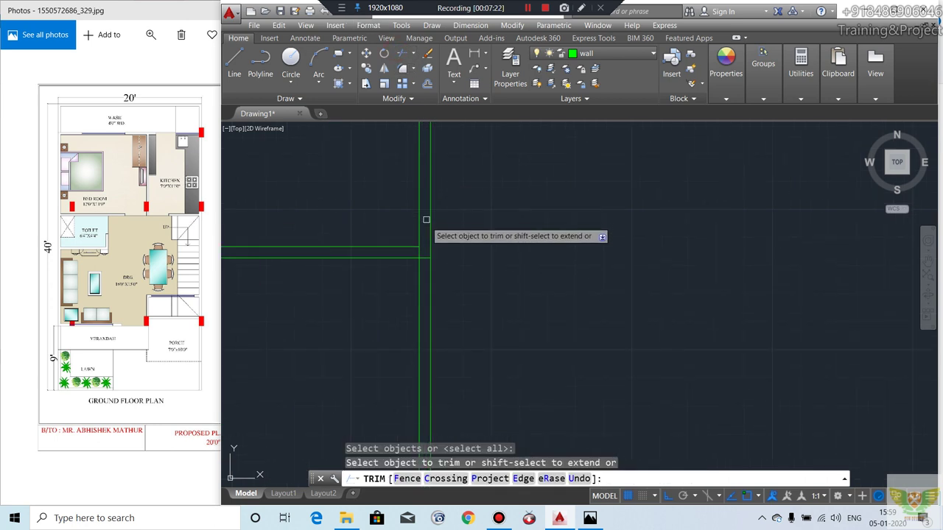
scroll(436, 221, "up", 1)
scroll(433, 226, "down", 1)
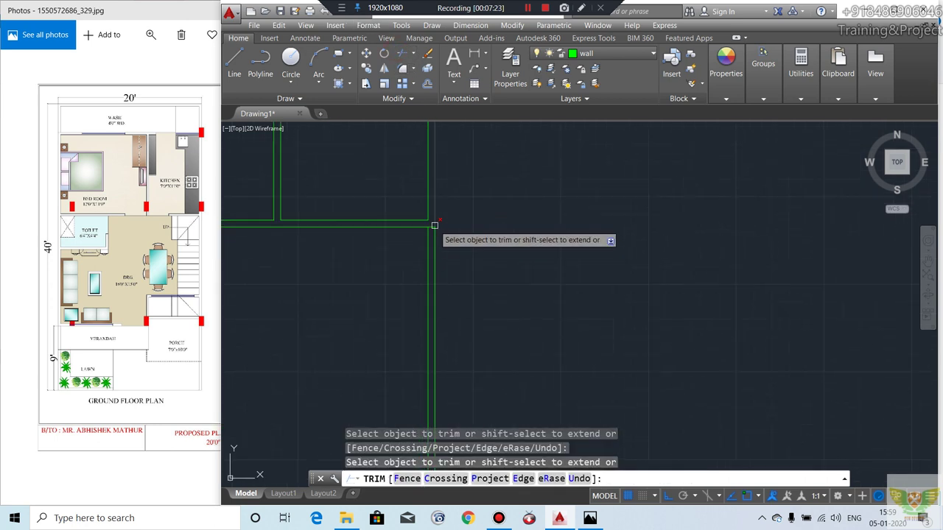
scroll(442, 199, "down", 1)
key("Return")
scroll(483, 251, "down", 2)
scroll(480, 244, "up", 1)
scroll(453, 228, "up", 2)
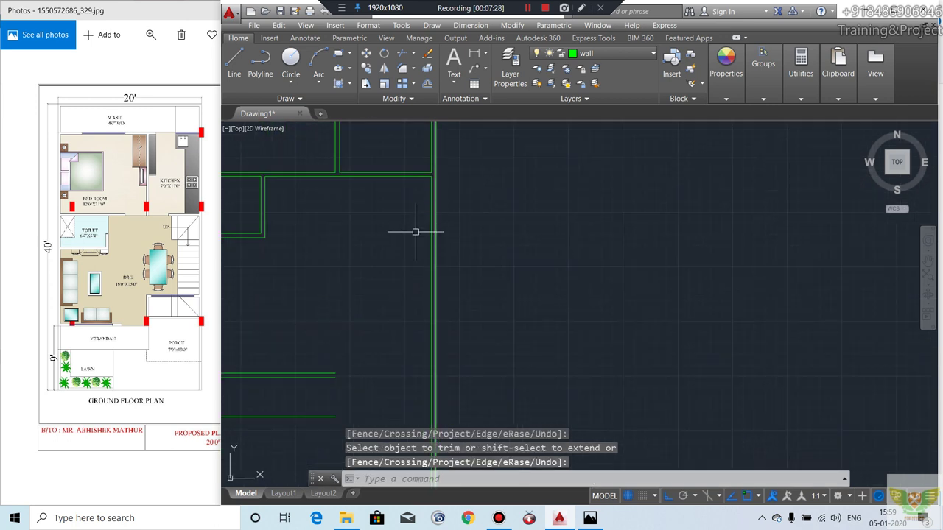
scroll(413, 247, "down", 1)
scroll(390, 215, "up", 1)
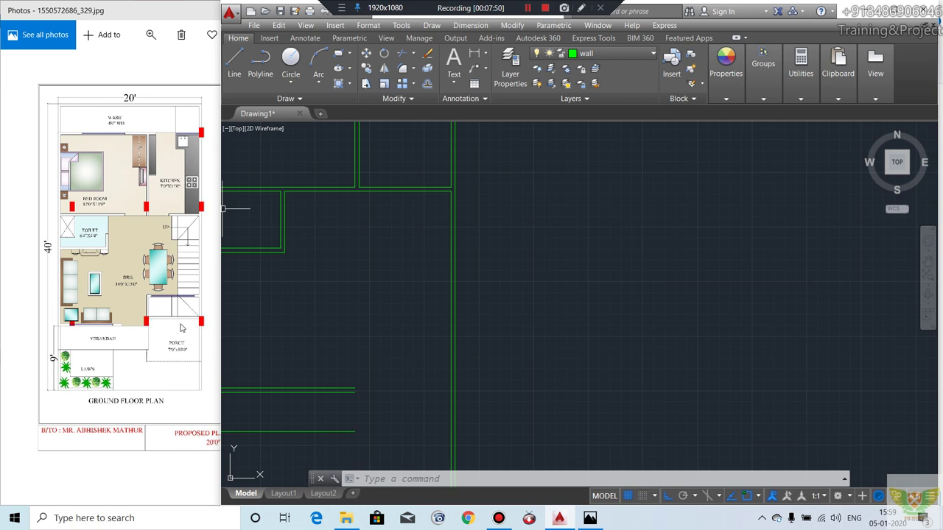
left_click(426, 83)
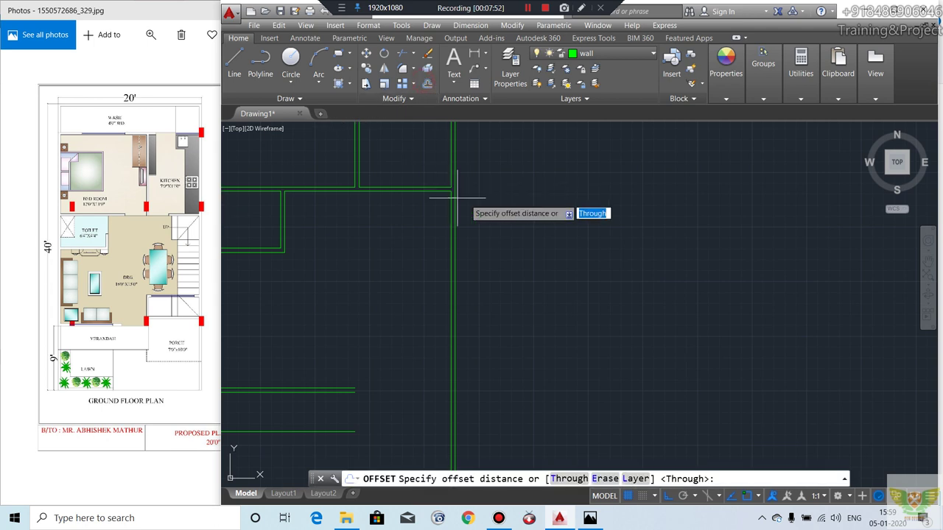
type("14'")
Step: Offset a wall line 14' down, then 4" more to form the new interior wall
key("Return")
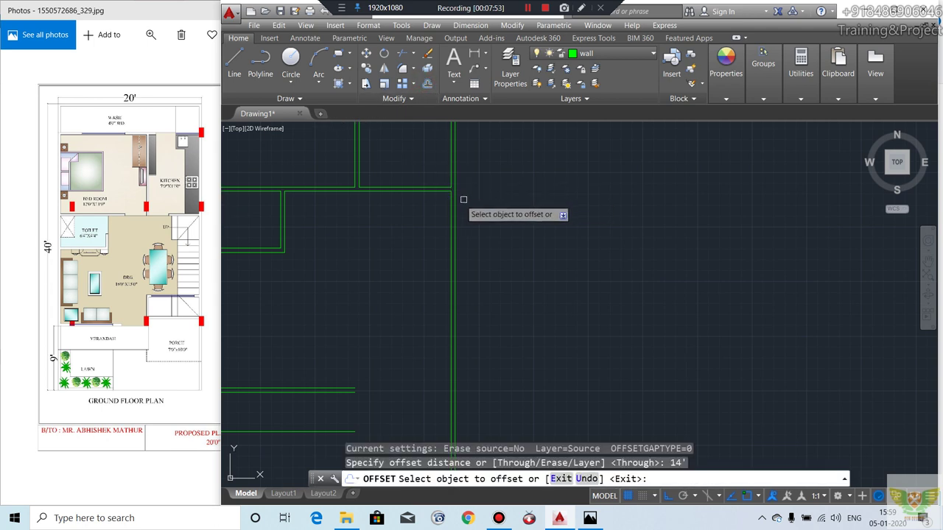
left_click(432, 193)
left_click(431, 269)
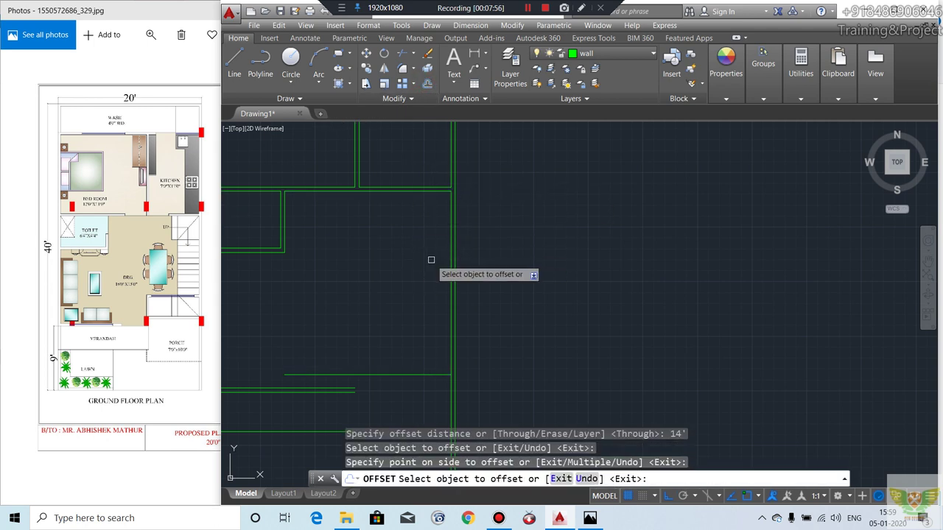
middle_click_drag(406, 309, 427, 257)
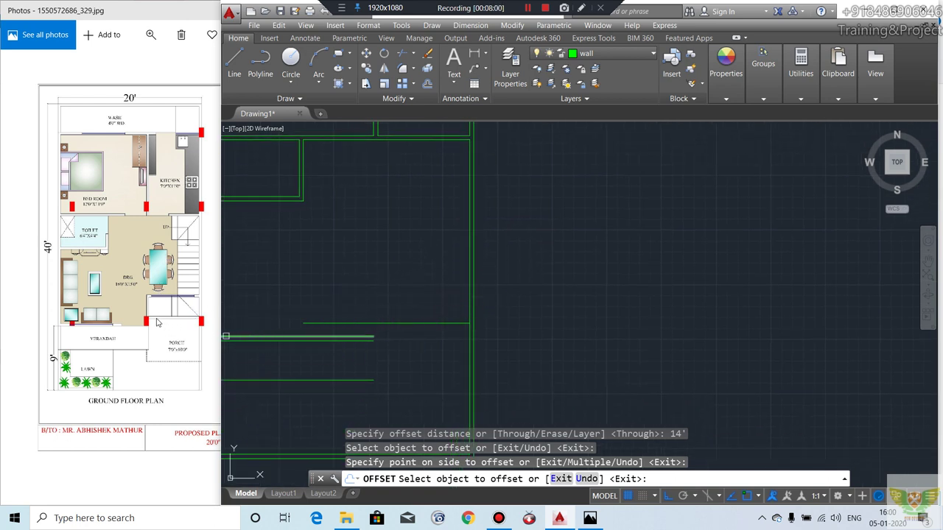
left_click(402, 323)
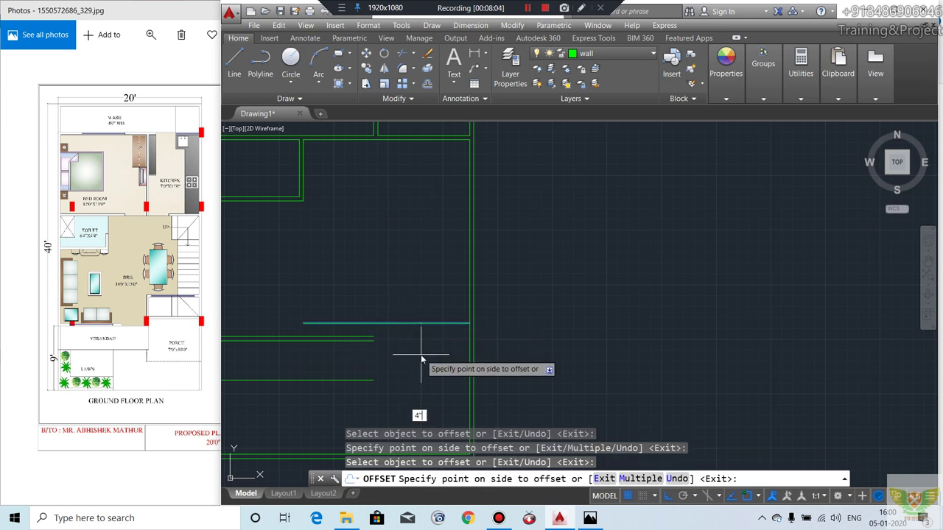
key("Return")
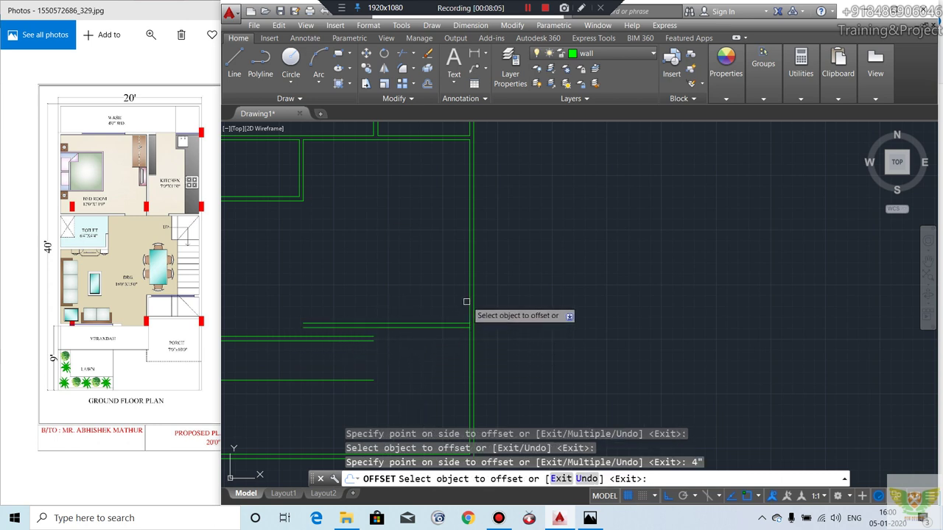
Step: Offset the right wall's inner line 3' inward to form the narrow strip
left_click(469, 306)
type("'")
key("Return")
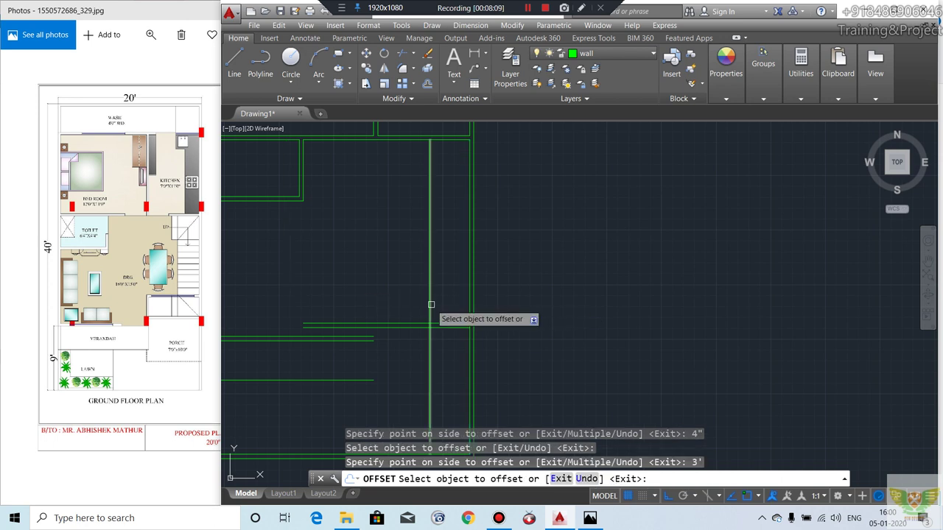
middle_click_drag(431, 304, 435, 325)
key("Return")
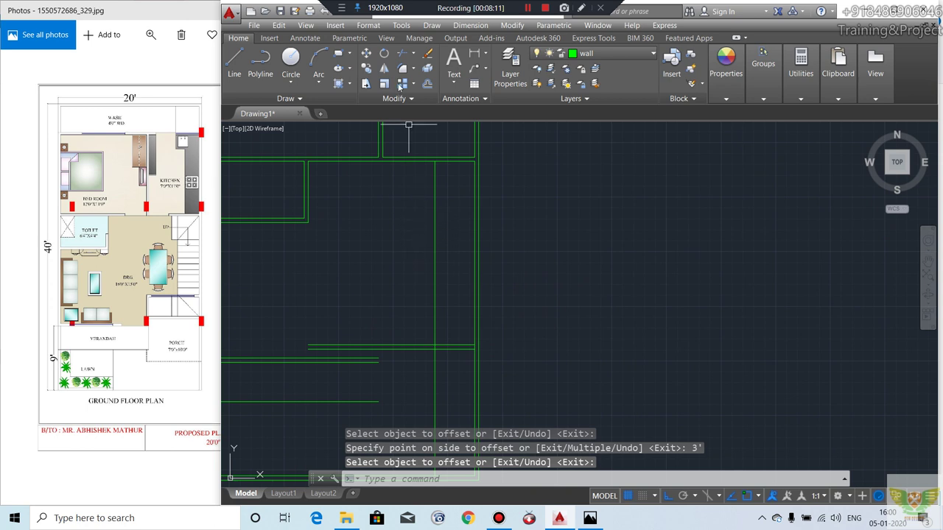
Step: Trim the excess line ends at the new walls' junctions, using all lines as cutting edges
left_click(402, 54)
key("Return")
left_click(406, 320)
left_click(441, 369)
middle_click_drag(440, 369, 421, 401)
left_click(419, 341)
left_click(425, 313)
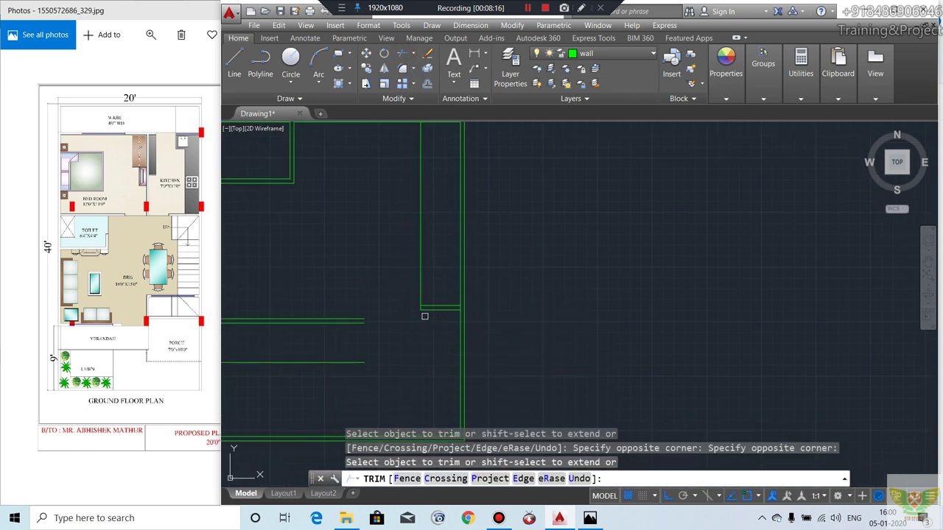
scroll(413, 343, "up", 2)
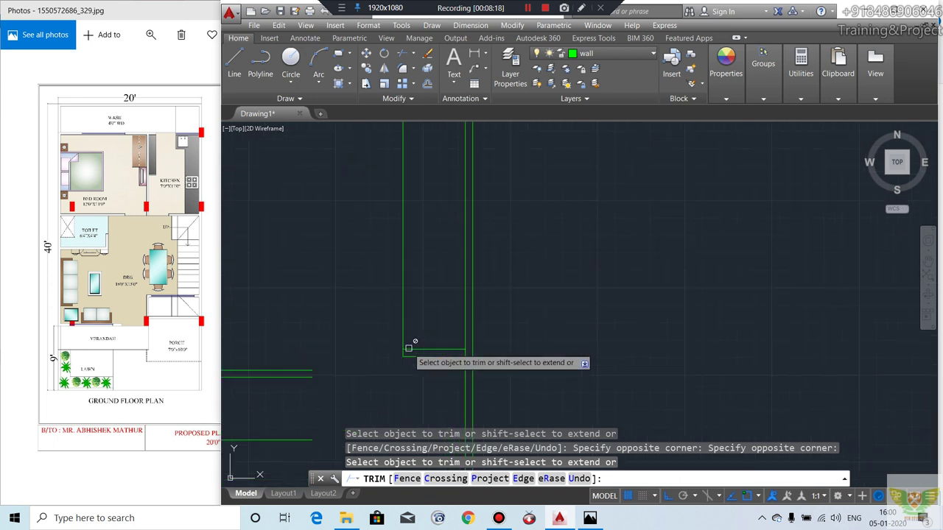
scroll(402, 309, "down", 5)
middle_click_drag(404, 293, 391, 295)
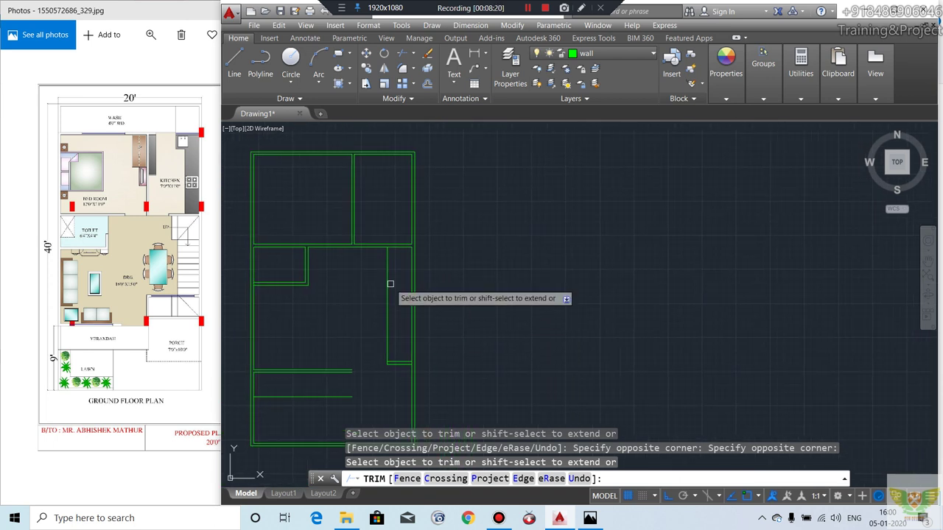
scroll(388, 251, "up", 5)
scroll(388, 251, "down", 3)
key("Return")
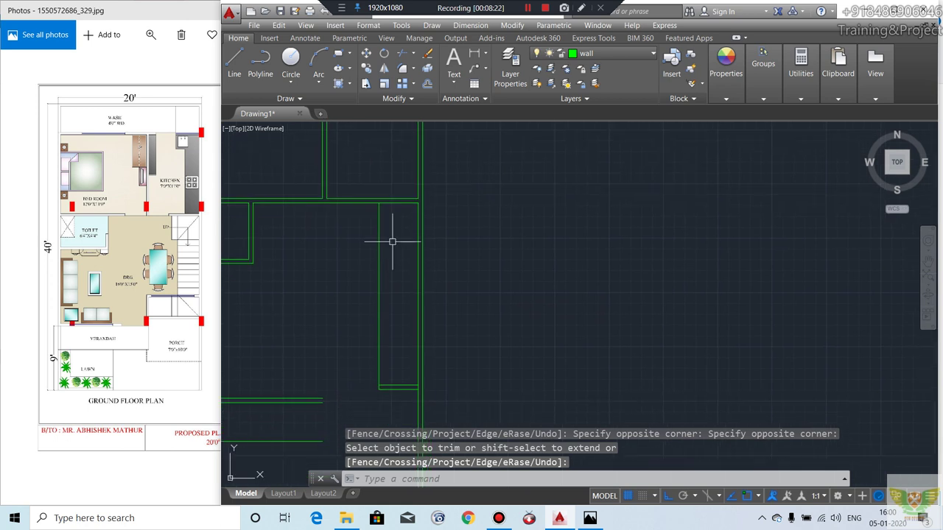
middle_click_drag(391, 241, 404, 225)
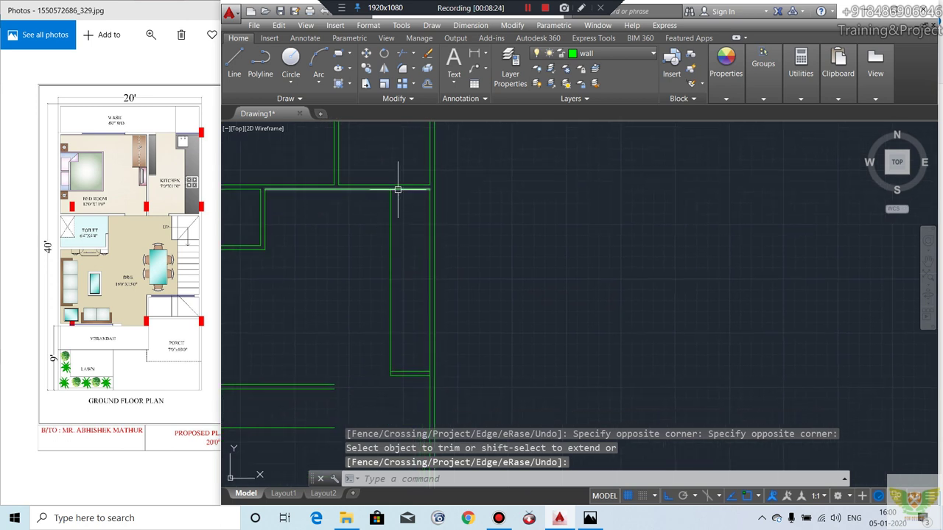
scroll(401, 189, "up", 2)
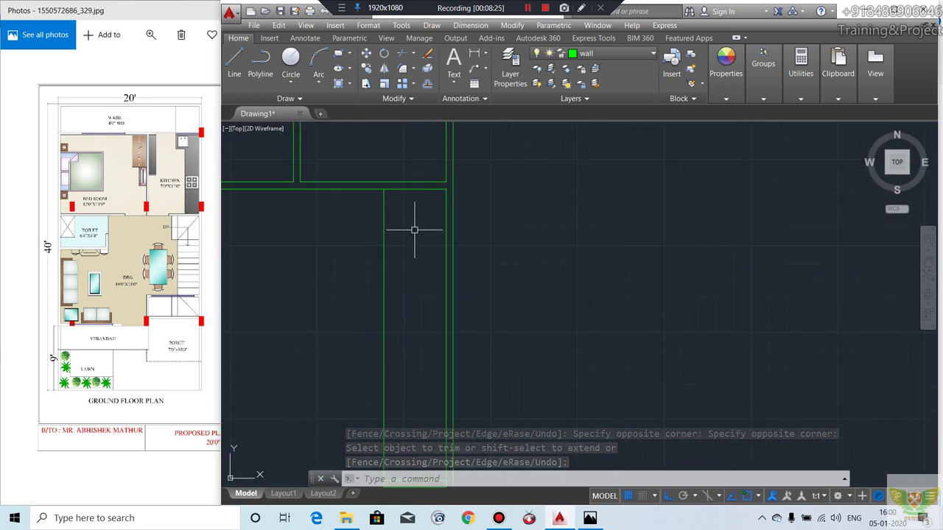
left_click(429, 85)
Step: Make 3' offset copies of the horizontal wall lines inside the right strip
type("'")
key("Return")
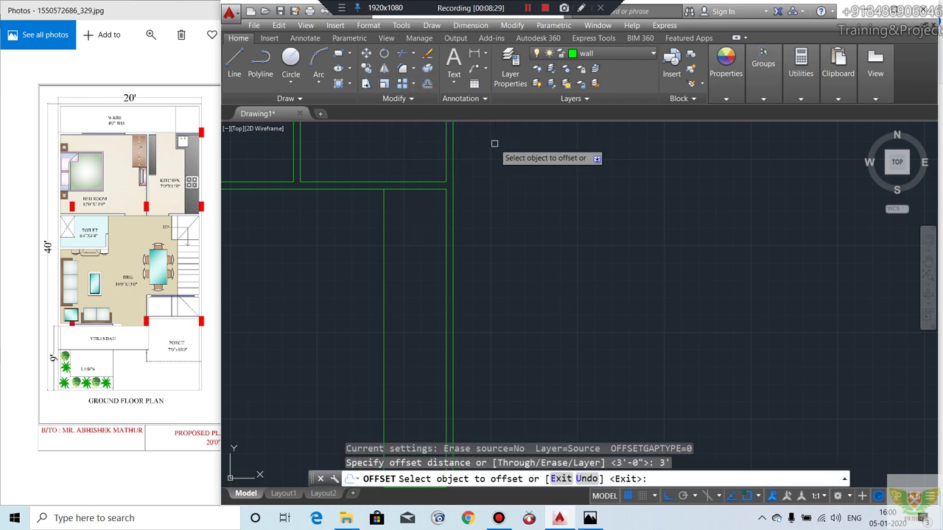
left_click(400, 191)
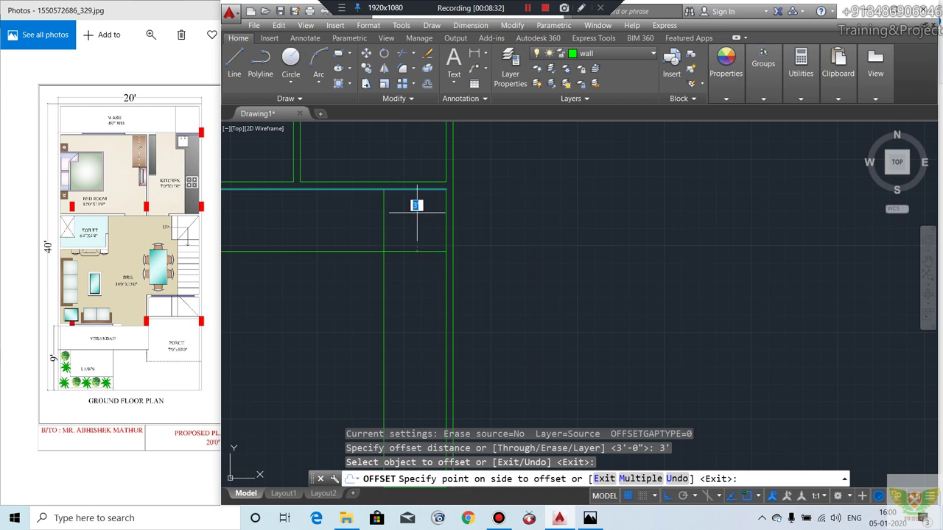
left_click(405, 210)
scroll(413, 324, "down", 2)
scroll(400, 316, "up", 2)
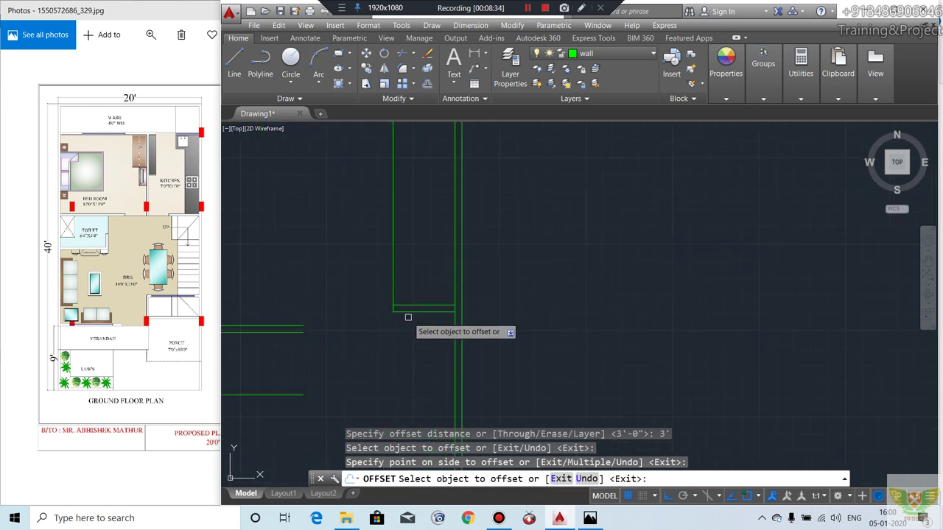
left_click(404, 322)
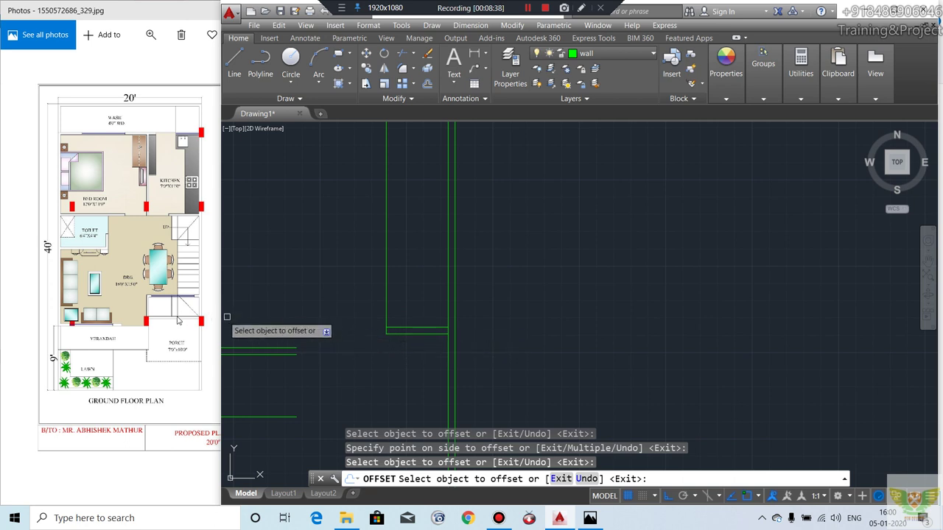
scroll(418, 357, "down", 2)
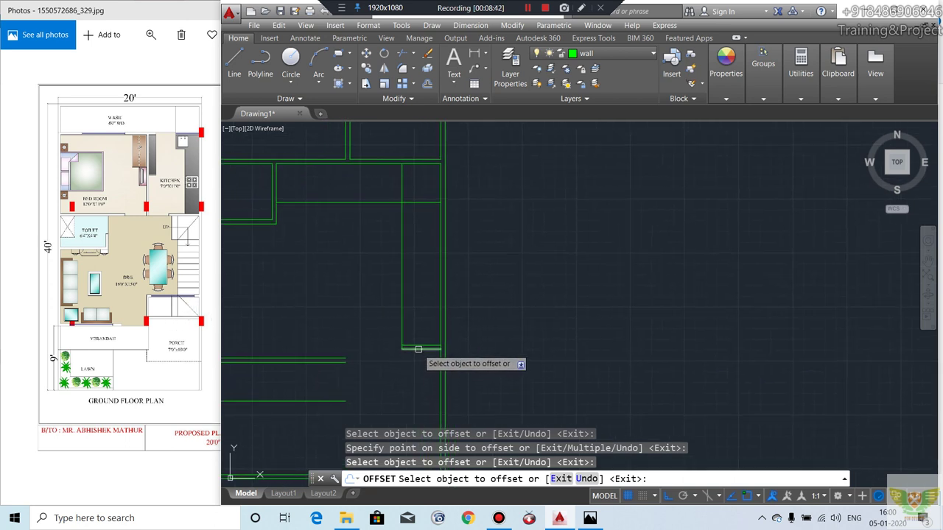
scroll(416, 350, "up", 3)
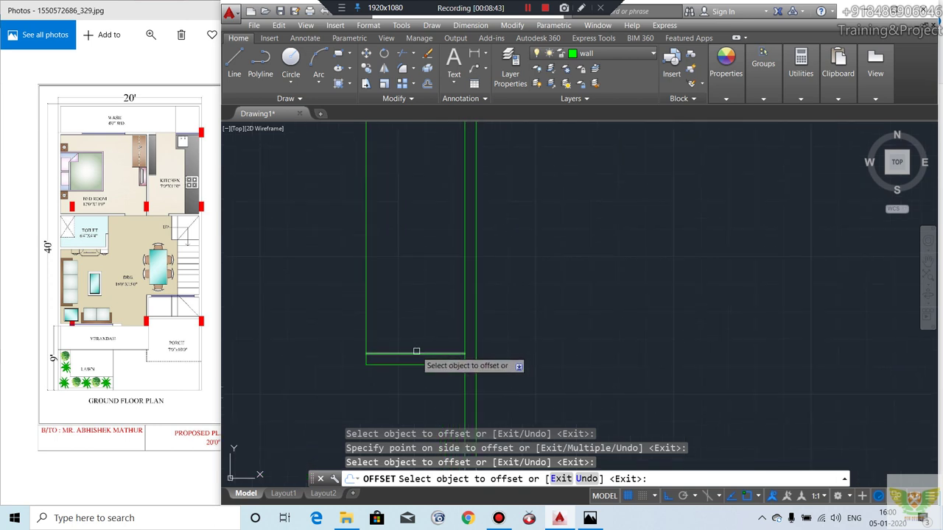
left_click(416, 351)
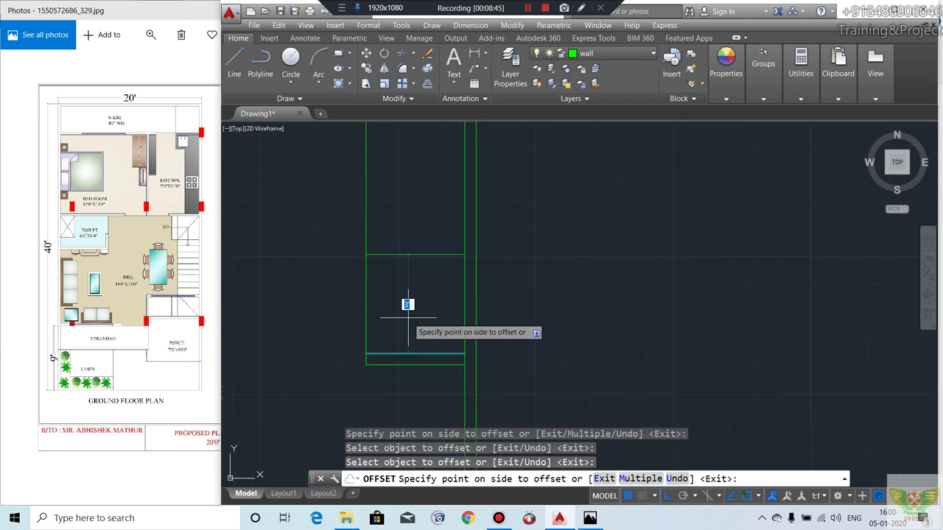
key("Return")
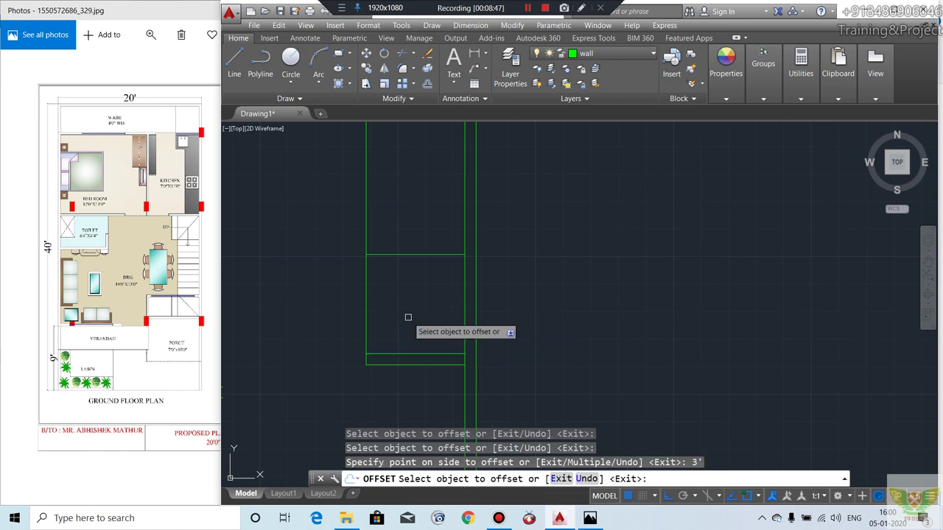
Step: Add a 4" parallel line above the new line to give the cross wall thickness
middle_click_drag(408, 317, 395, 347)
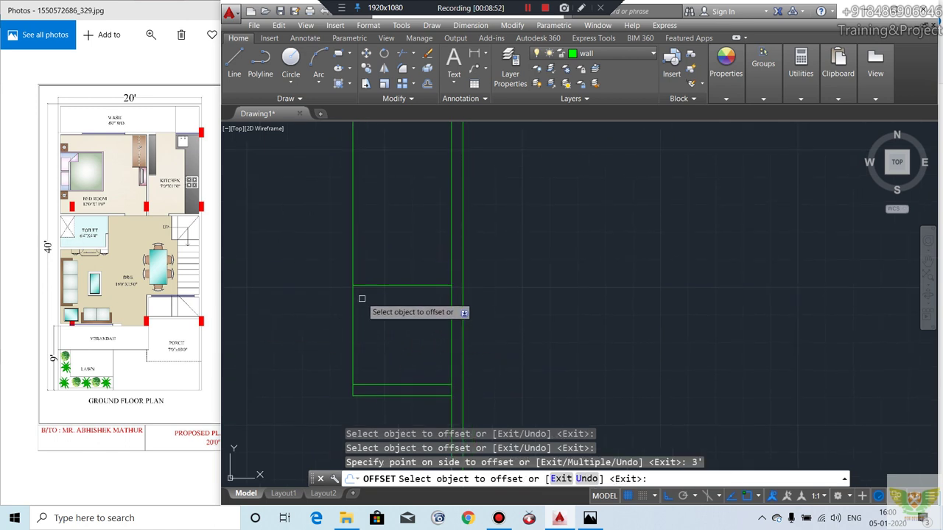
left_click(385, 284)
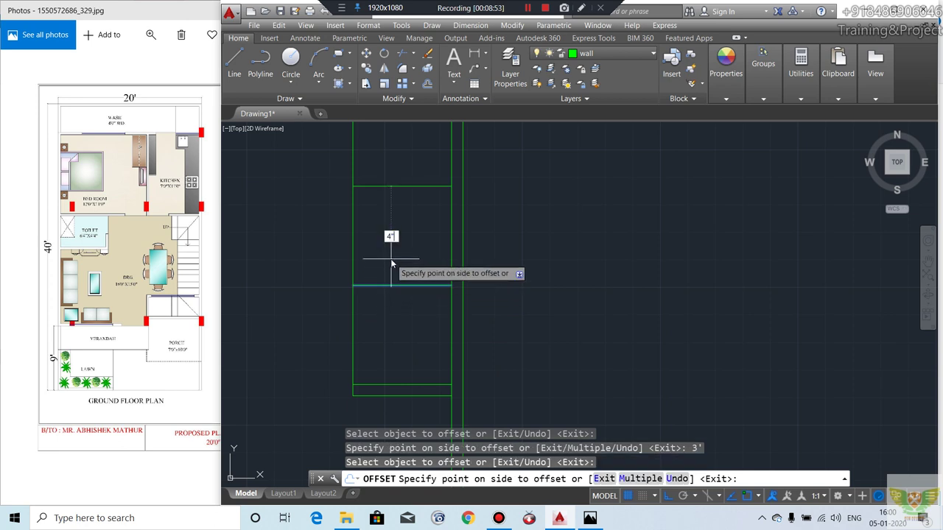
left_click(391, 263)
scroll(388, 327, "down", 2)
scroll(388, 329, "up", 1)
scroll(408, 342, "down", 1)
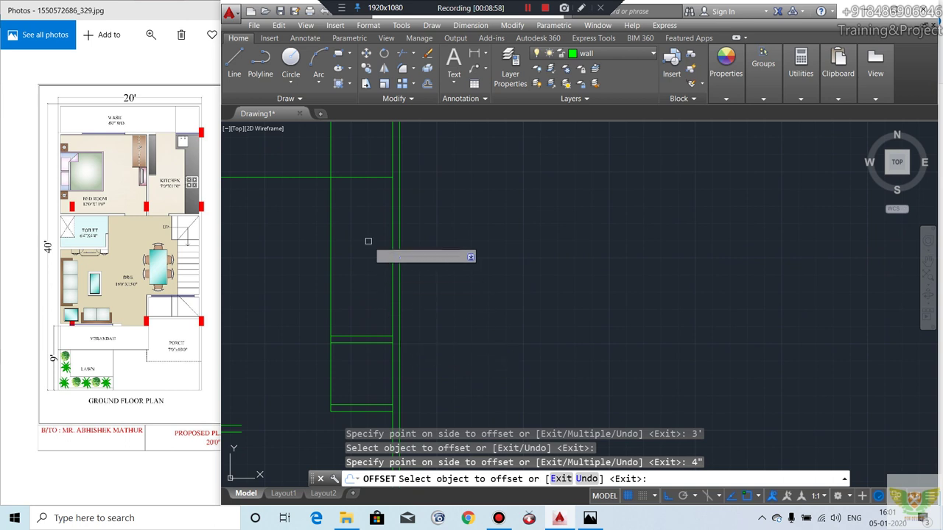
middle_click_drag(371, 240, 397, 295)
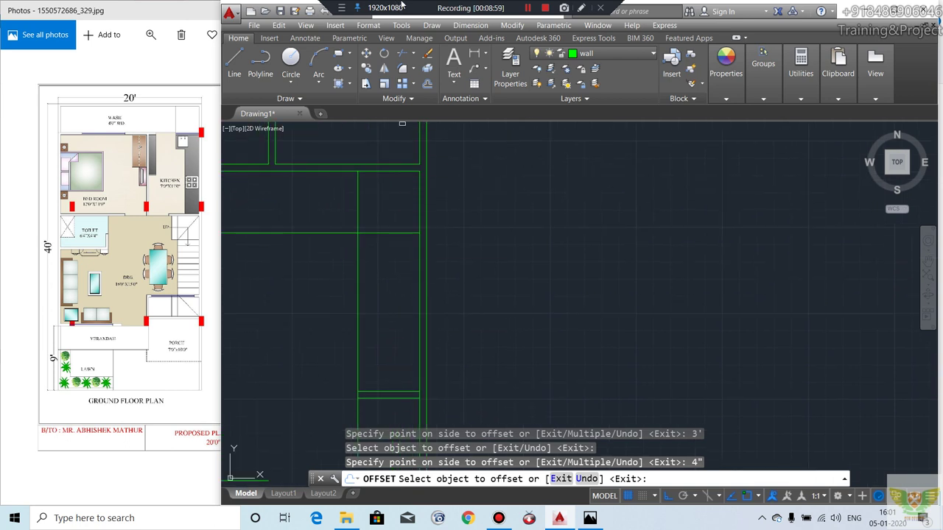
left_click(402, 54)
scroll(402, 240, "down", 2)
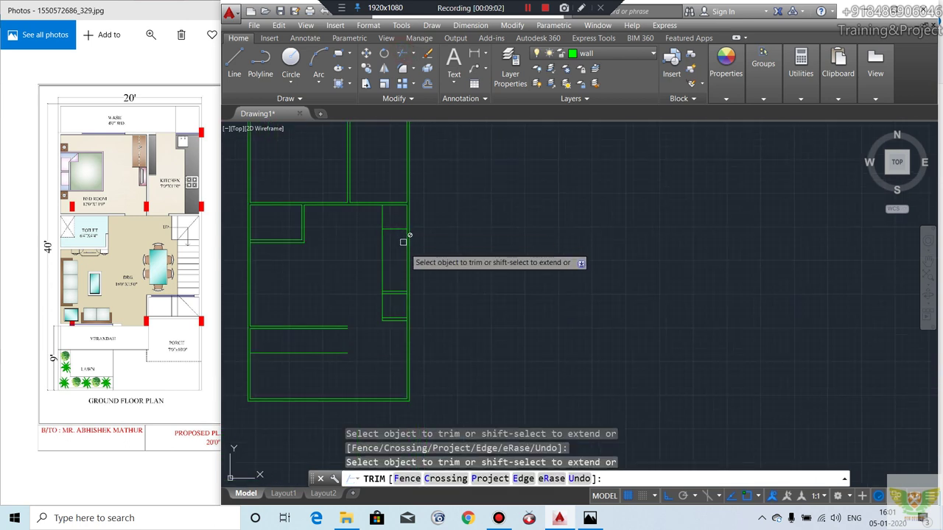
scroll(389, 298, "up", 2)
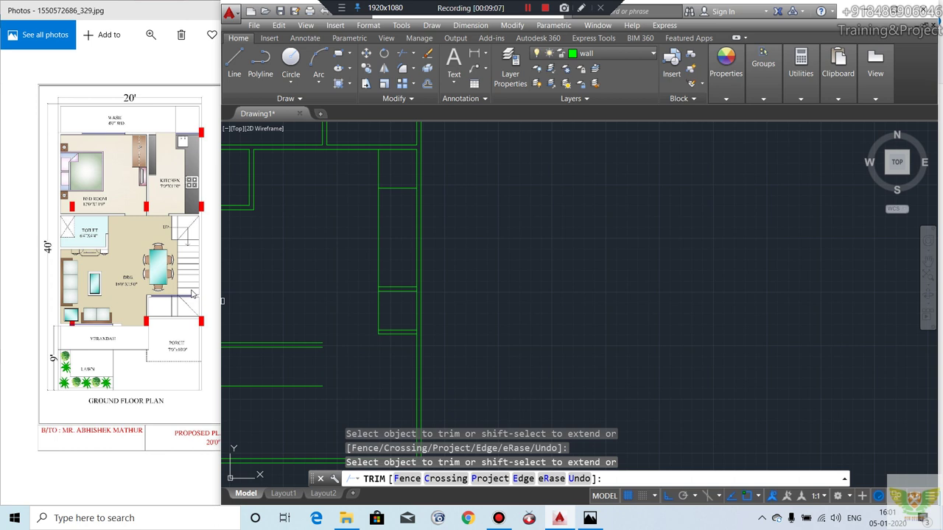
Step: Offset the wall line repeatedly at 10" to create the first four stair tread lines
left_click(428, 84)
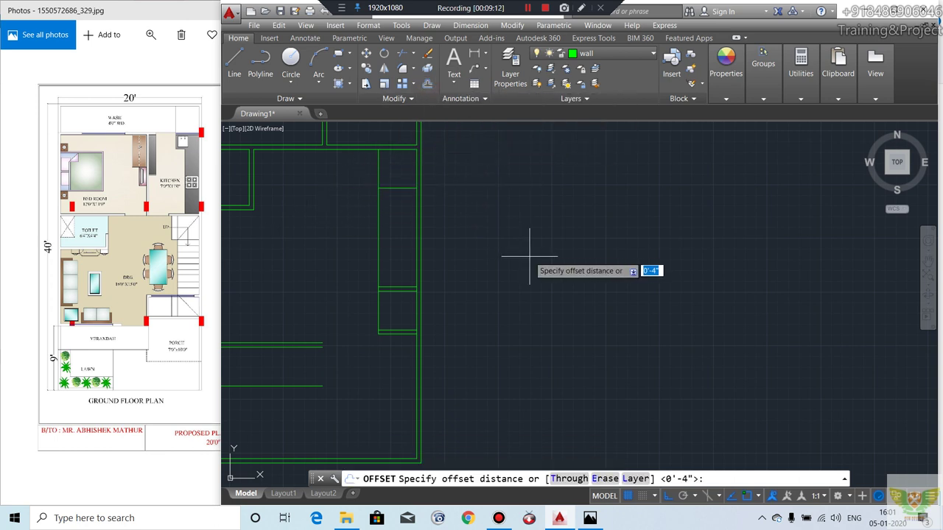
type("\"")
key("Return")
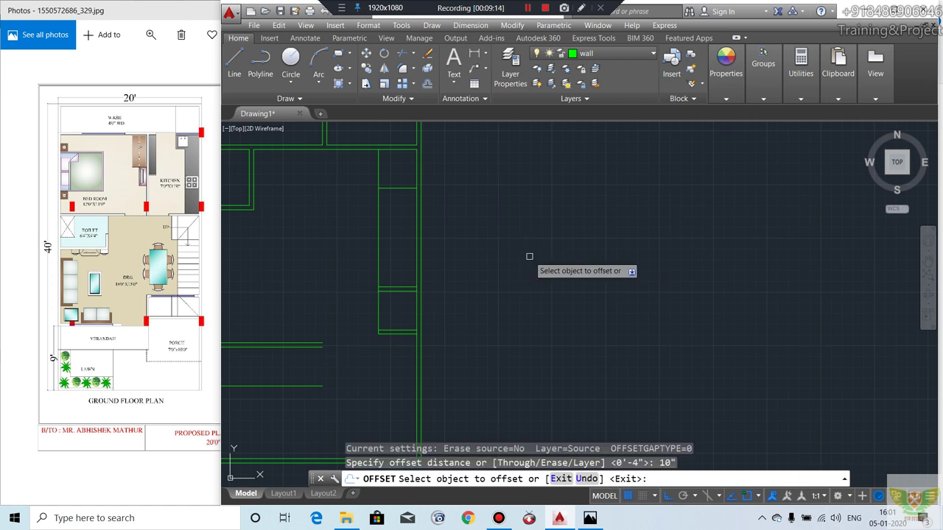
scroll(396, 280, "up", 2)
left_click(396, 281)
left_click(396, 271)
left_click(394, 269)
left_click(393, 245)
left_click(394, 247)
left_click(393, 234)
left_click(394, 230)
left_click(395, 208)
left_click(395, 209)
left_click(396, 209)
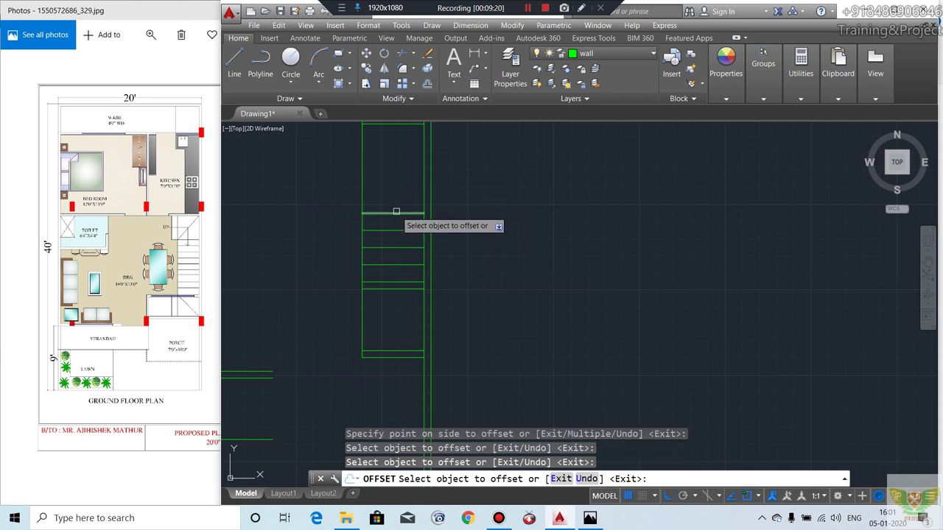
Step: Keep stacking 10" tread lines upward until the staircase is filled to its top
left_click(394, 213)
left_click(389, 200)
left_click(389, 196)
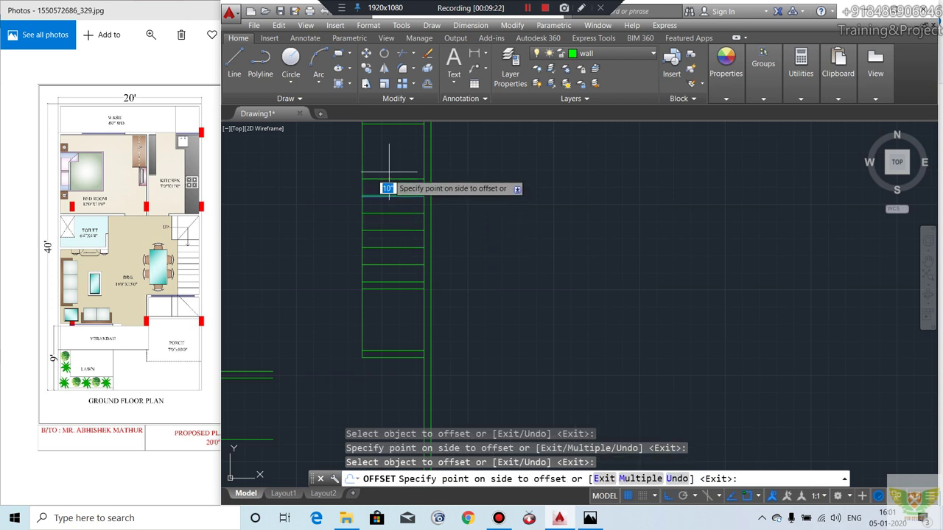
left_click(387, 186)
left_click(389, 178)
left_click(389, 156)
left_click(388, 165)
left_click(388, 161)
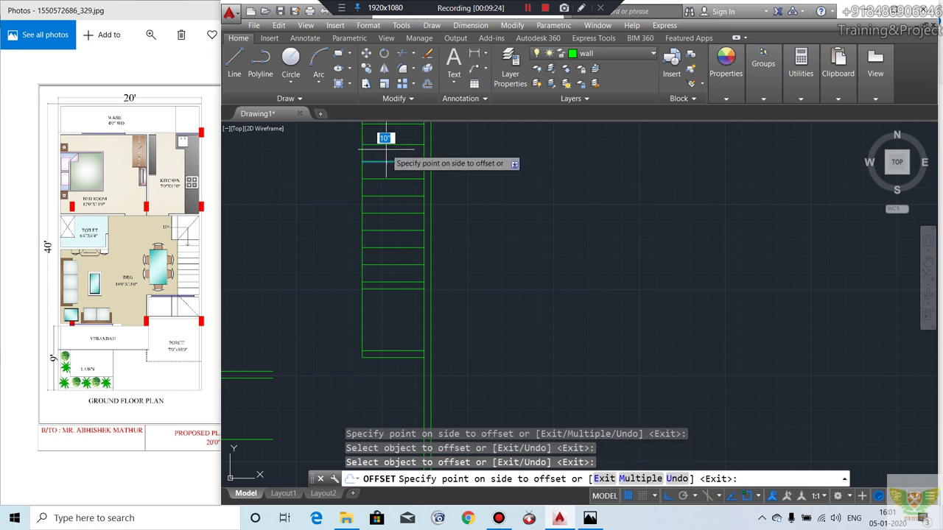
left_click(387, 148)
middle_click_drag(399, 164, 405, 204)
scroll(456, 206, "down", 5)
middle_click_drag(508, 214, 459, 221)
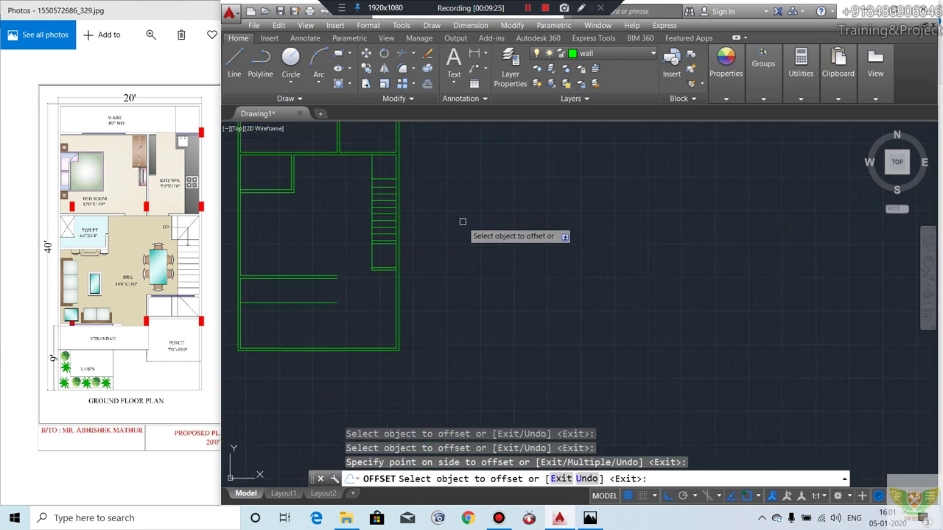
key("Return")
scroll(398, 262, "up", 1)
scroll(387, 271, "up", 1)
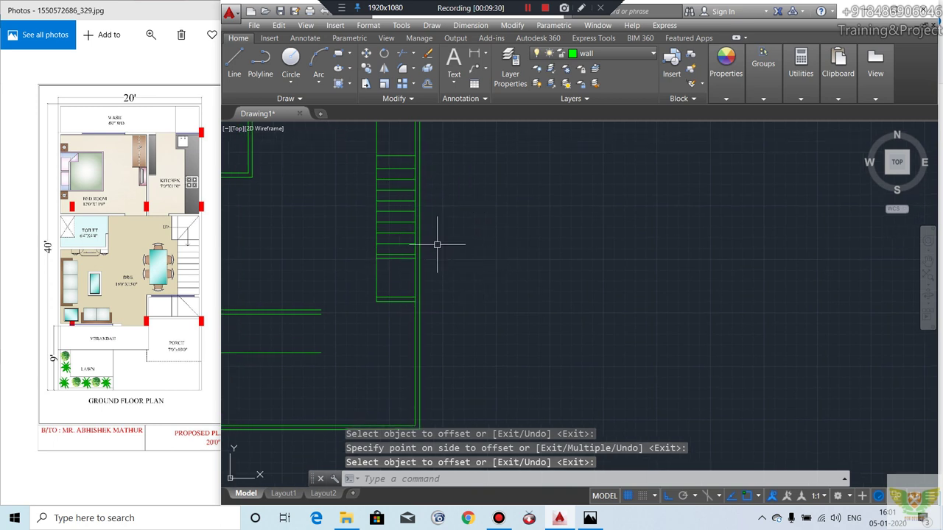
scroll(437, 279, "up", 1)
scroll(431, 258, "up", 1)
scroll(408, 197, "up", 2)
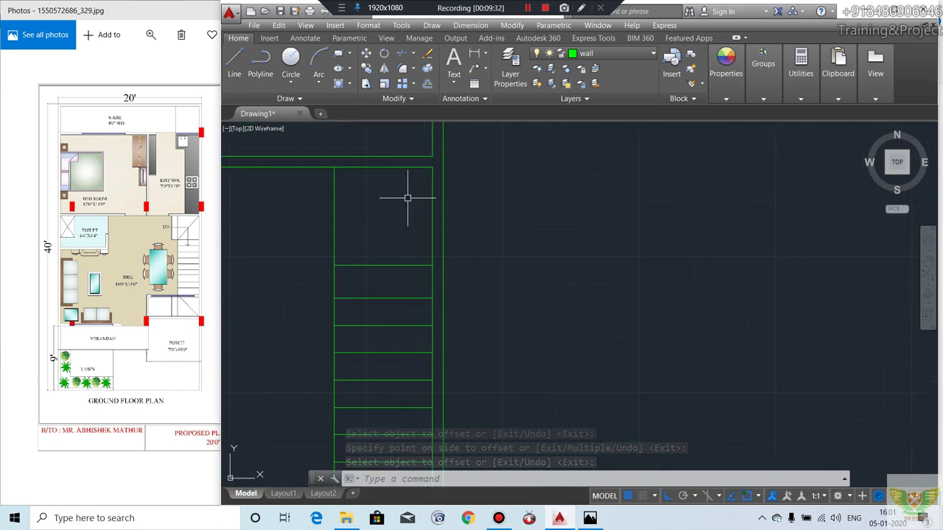
Step: Draw diagonal lines corner to corner across the top and lower stair landings
left_click(234, 59)
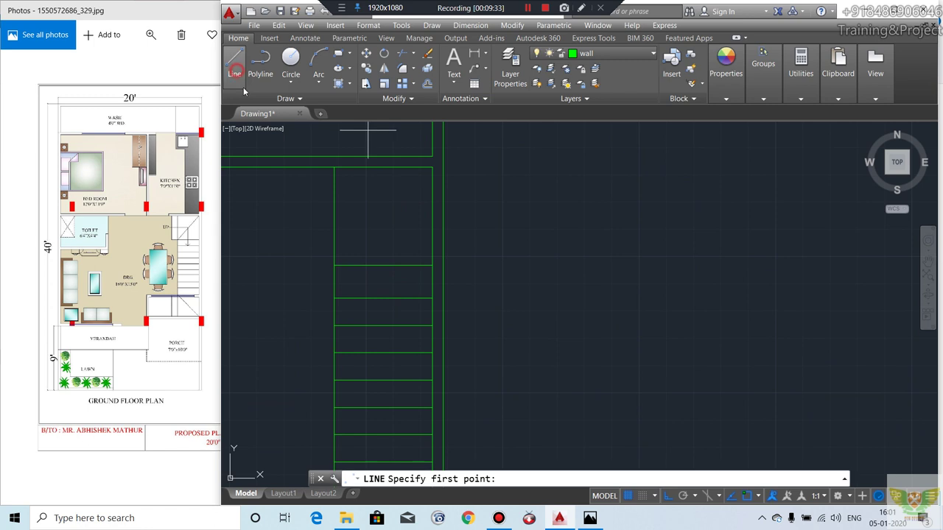
left_click(335, 264)
left_click(434, 158)
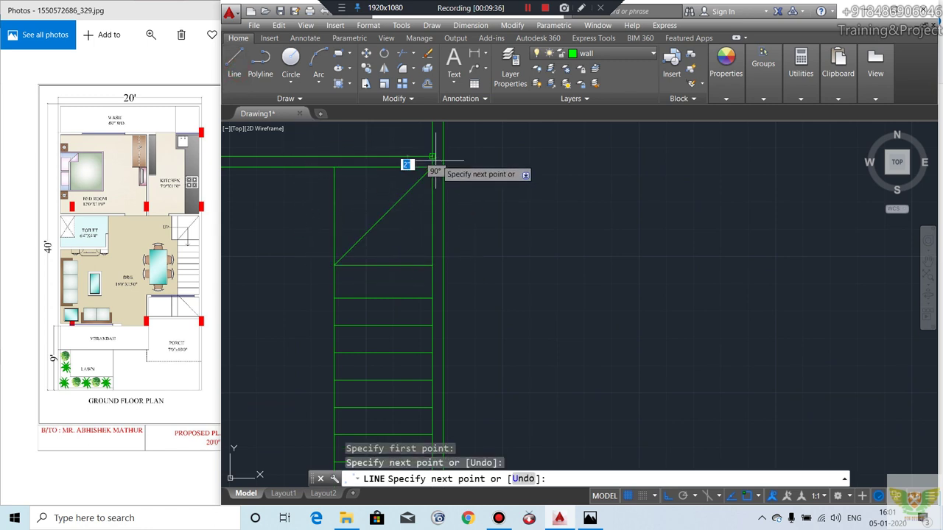
scroll(434, 158, "down", 5)
key("Return")
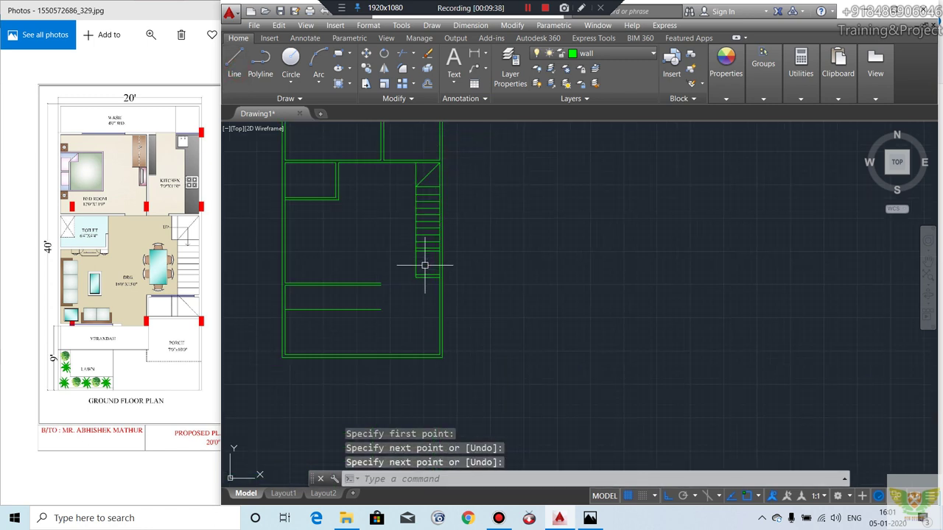
key("Return")
scroll(400, 268, "up", 4)
left_click(403, 269)
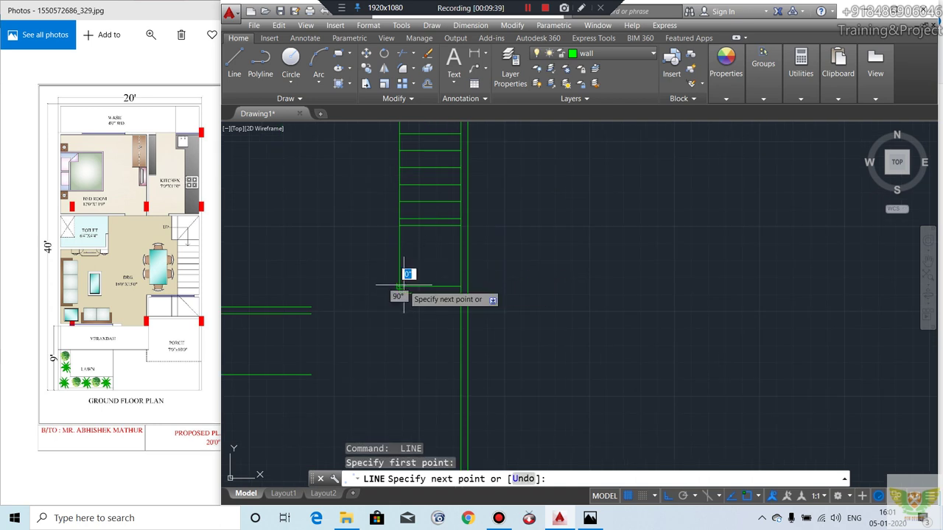
left_click(458, 230)
key("Return")
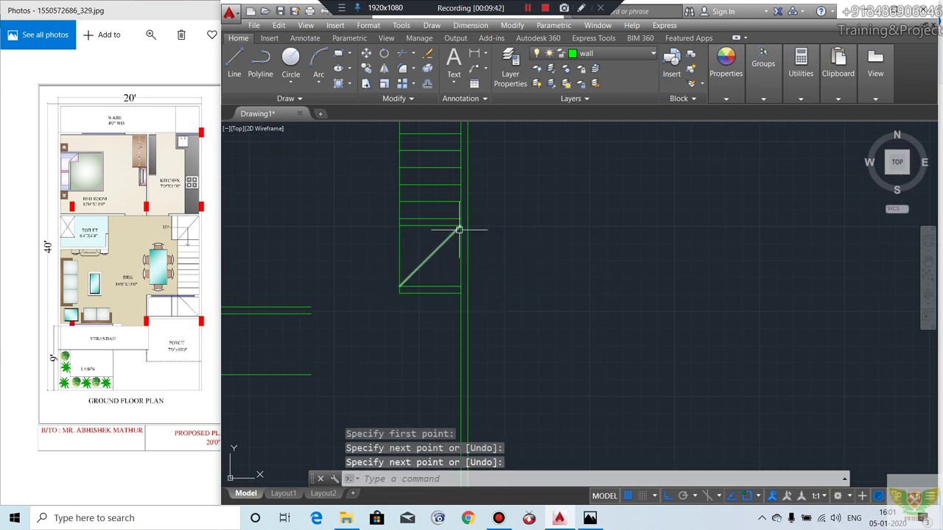
Step: Delete the misdrawn diagonal and redraw it between the bottom landing's opposite corners
left_click(451, 274)
left_click(397, 220)
key("Delete")
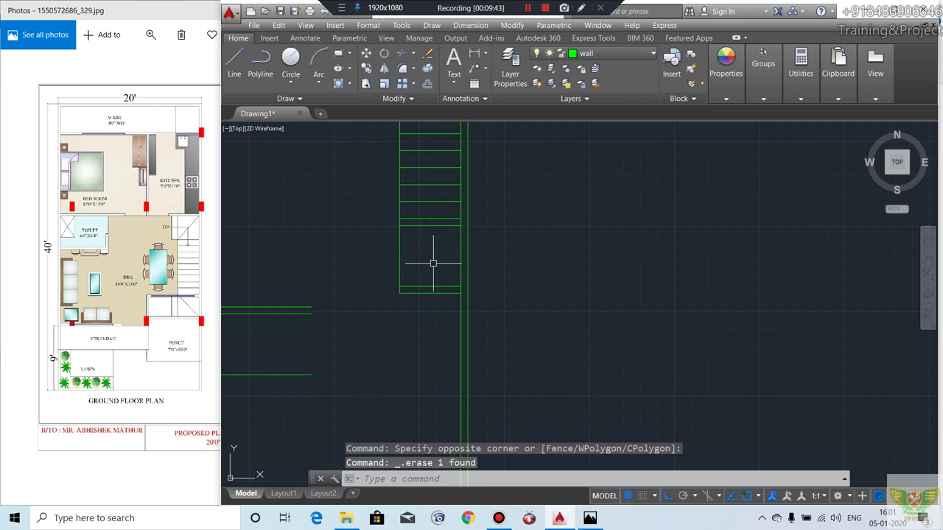
left_click(234, 63)
left_click(458, 287)
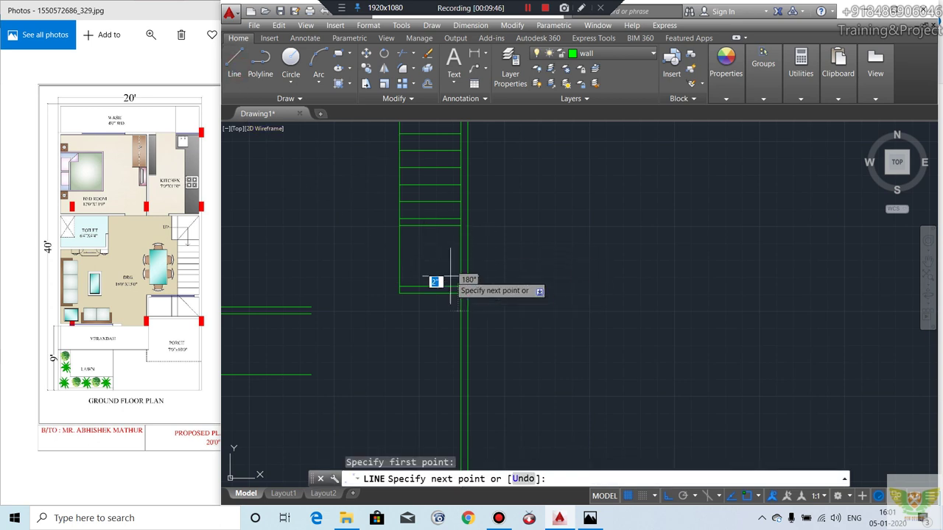
left_click(400, 226)
key("Return")
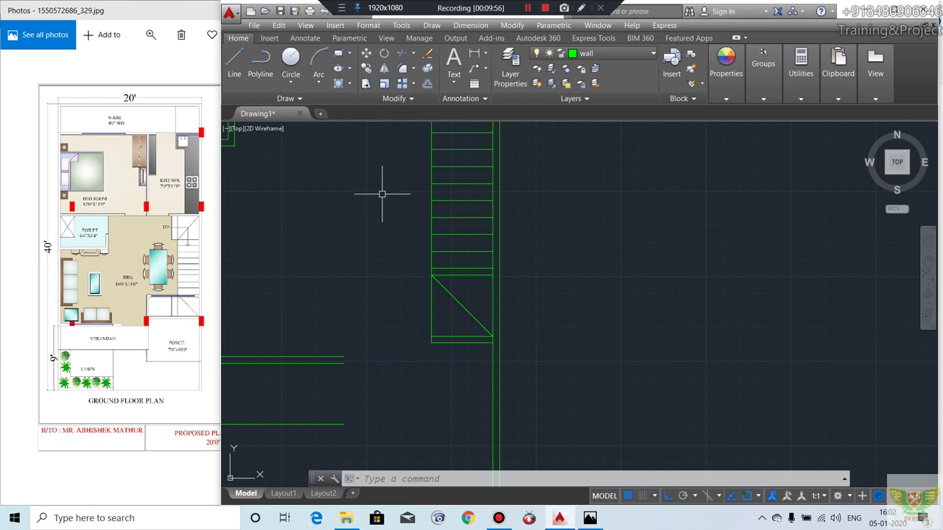
left_click(427, 84)
Step: Offset the staircase's outer wall line 7' left, then offset that copy 4" for wall thickness
key("Return")
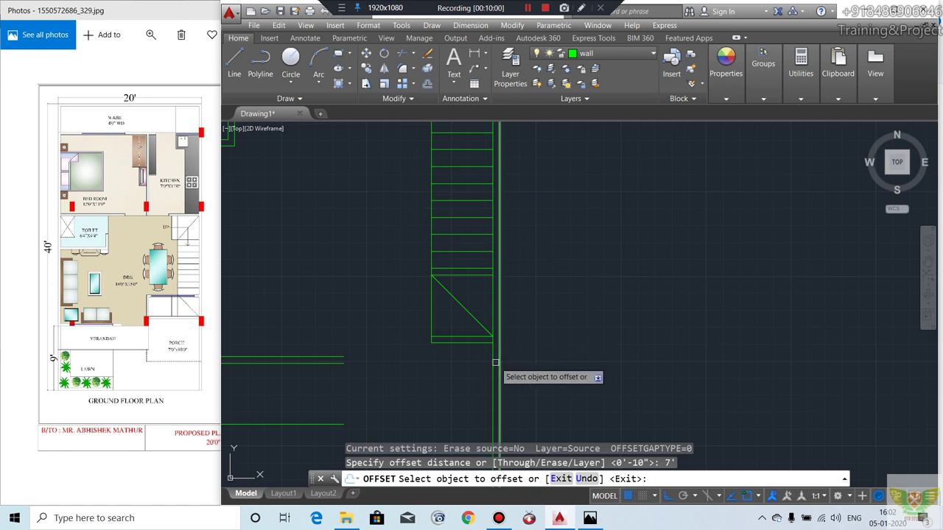
left_click(501, 350)
left_click(419, 361)
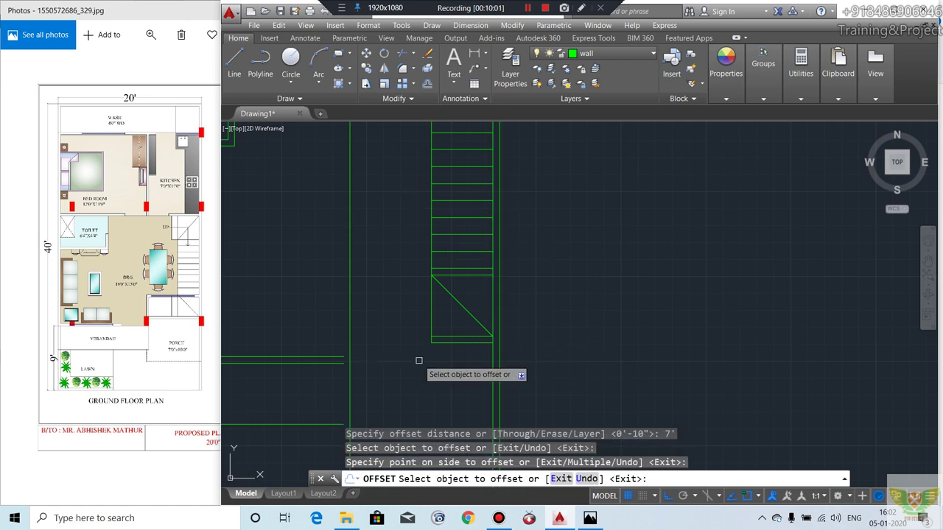
left_click(350, 377)
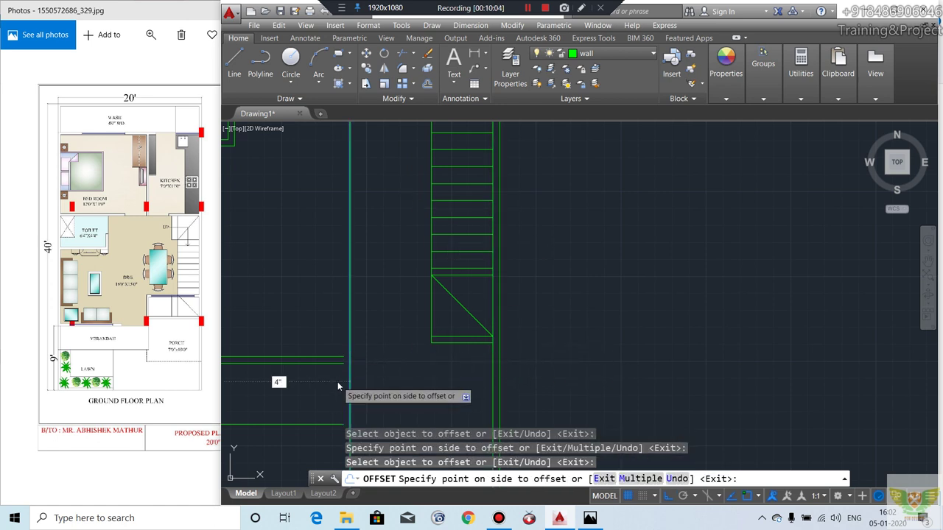
key("Return")
scroll(338, 381, "up", 2)
key("Return")
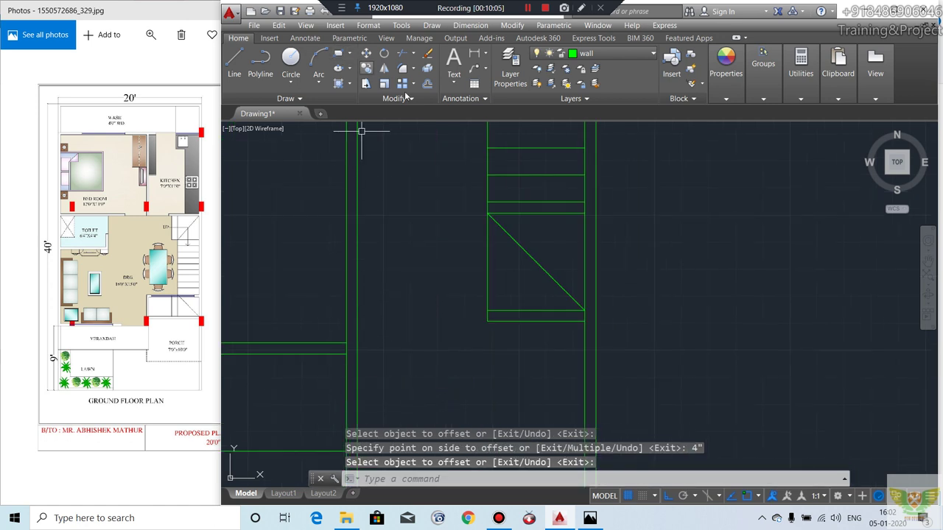
Step: Fillet, in Multiple mode, the new wall's outer and inner lines into clean corners
left_click(405, 68)
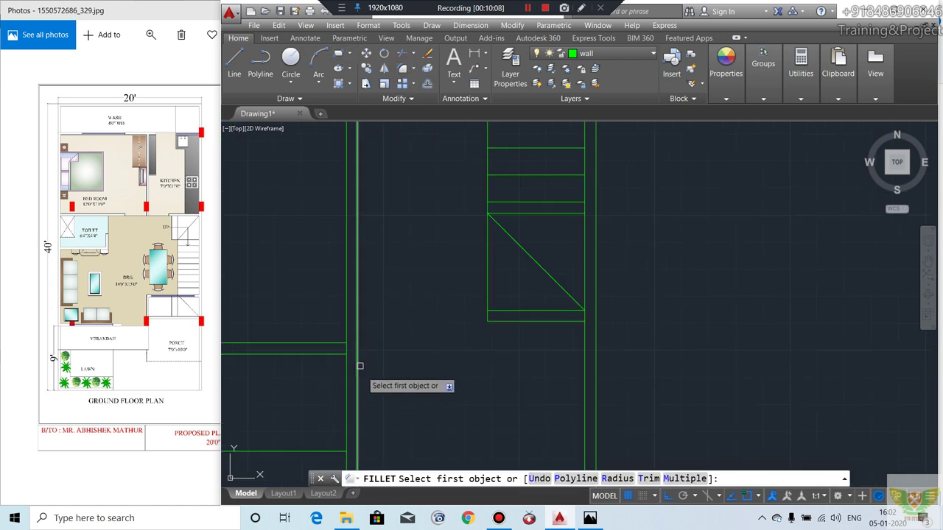
type("M")
key("Return")
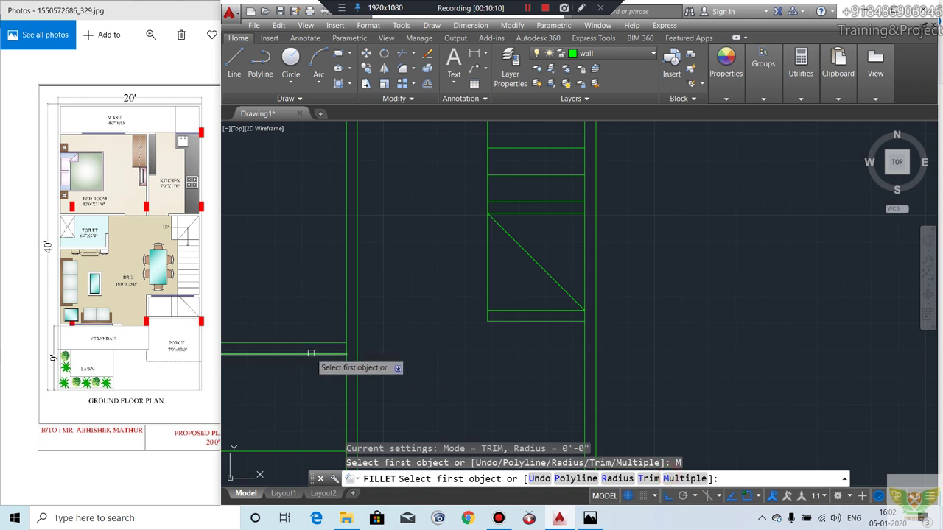
left_click(312, 354)
left_click(358, 342)
left_click(346, 333)
left_click(352, 342)
scroll(394, 308, "down", 1)
scroll(457, 304, "up", 1)
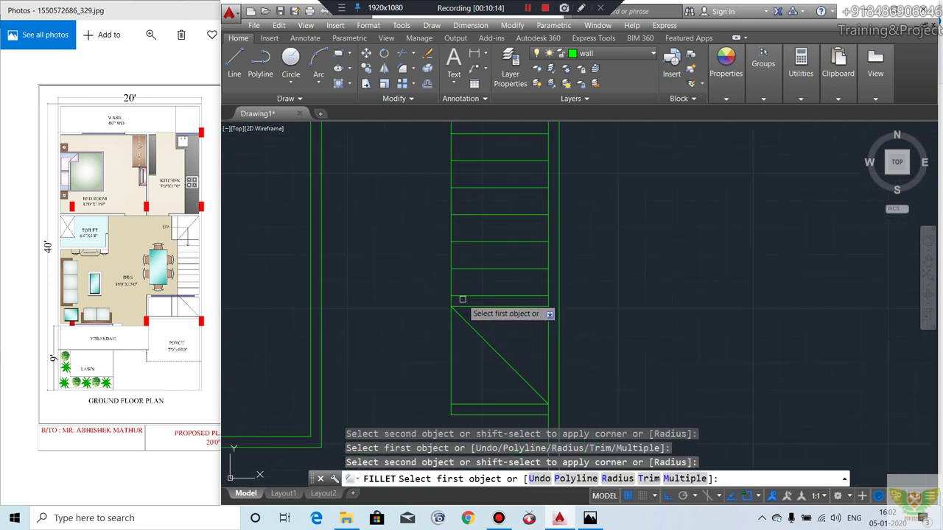
Step: Fillet both stair landing lines to the new wall's lines
left_click(464, 295)
left_click(309, 326)
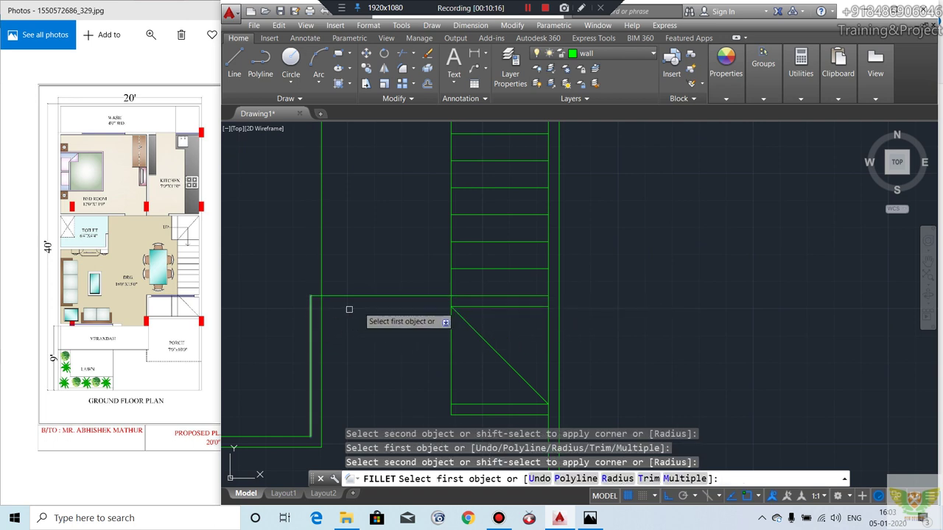
left_click(457, 308)
left_click(320, 317)
scroll(390, 331, "down", 1)
middle_click_drag(391, 332, 413, 295)
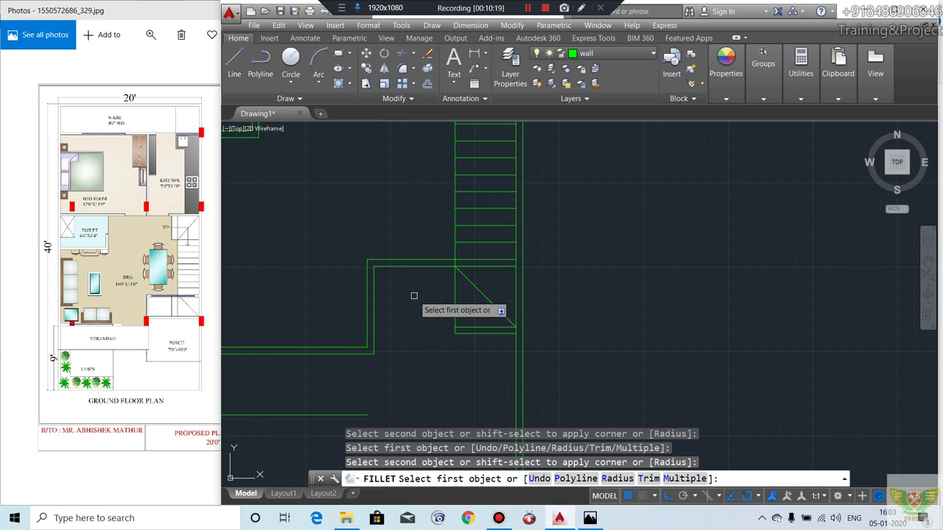
scroll(421, 317, "up", 1)
scroll(442, 311, "up", 1)
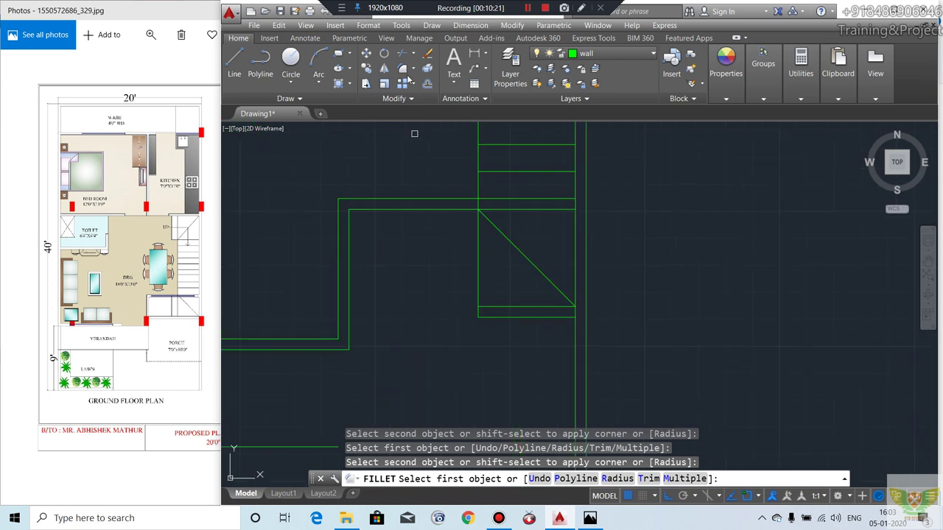
left_click(413, 54)
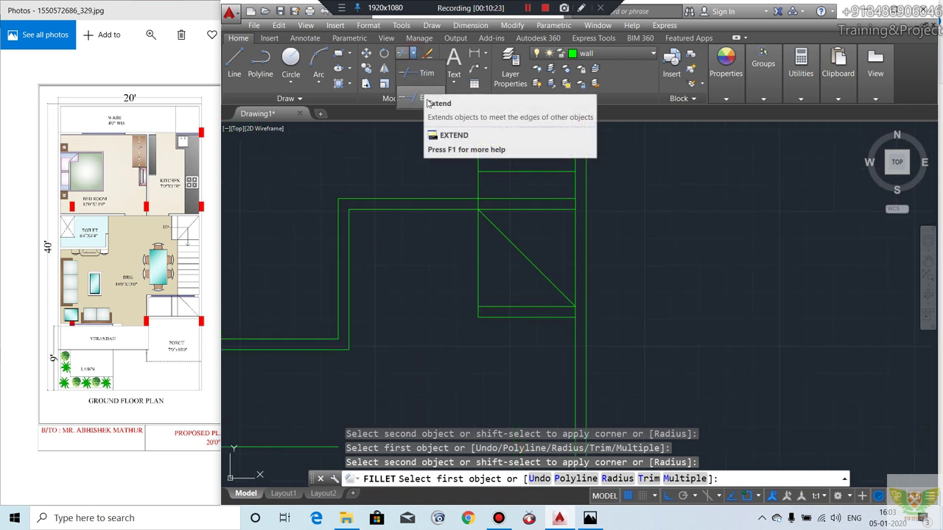
Step: Extend the stair lines to their boundary and end the Extend command
left_click(420, 99)
key("Return")
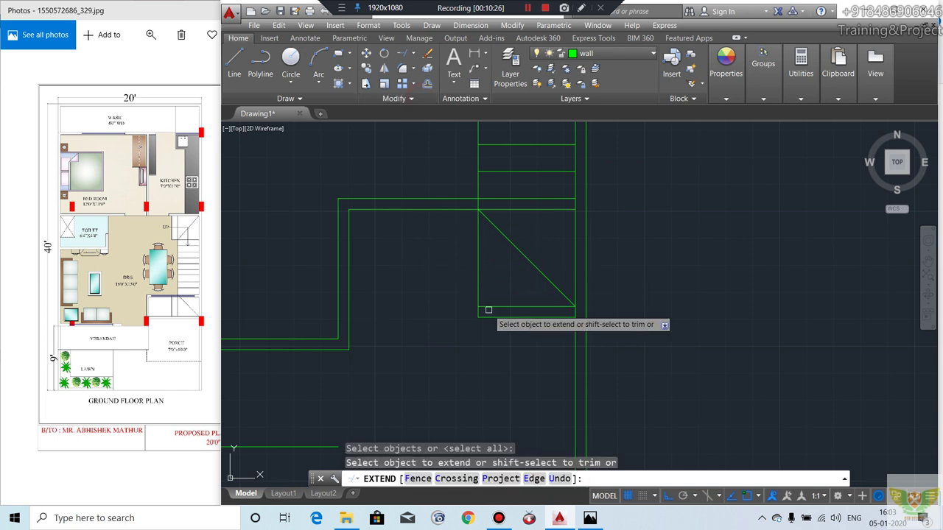
middle_click_drag(457, 335, 440, 343)
key("Return")
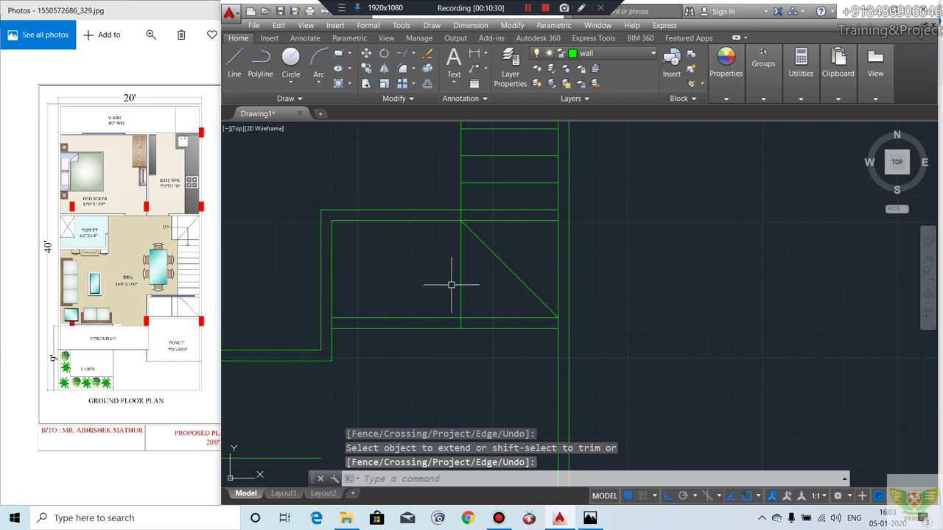
scroll(398, 272, "down", 2)
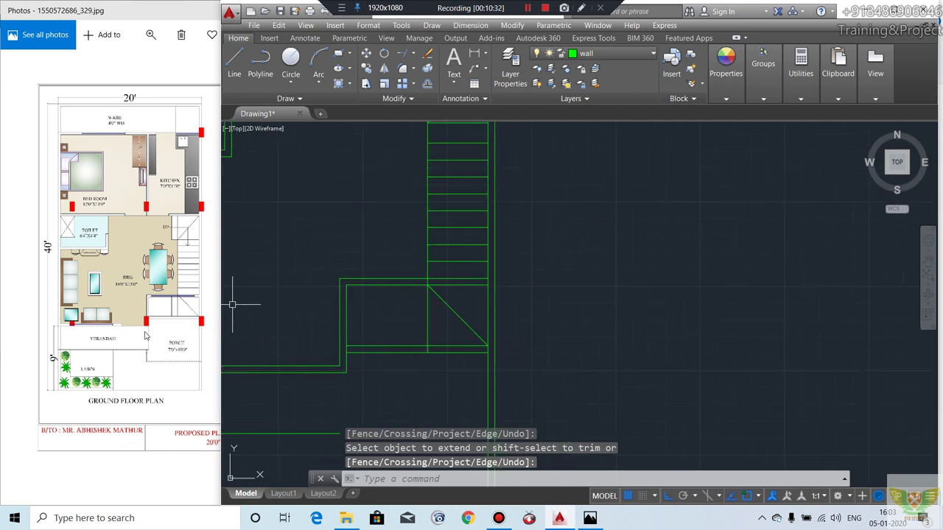
Step: Offset the vertical stair line 10" to the left
type("o")
key("Return")
type("\"")
key("Return")
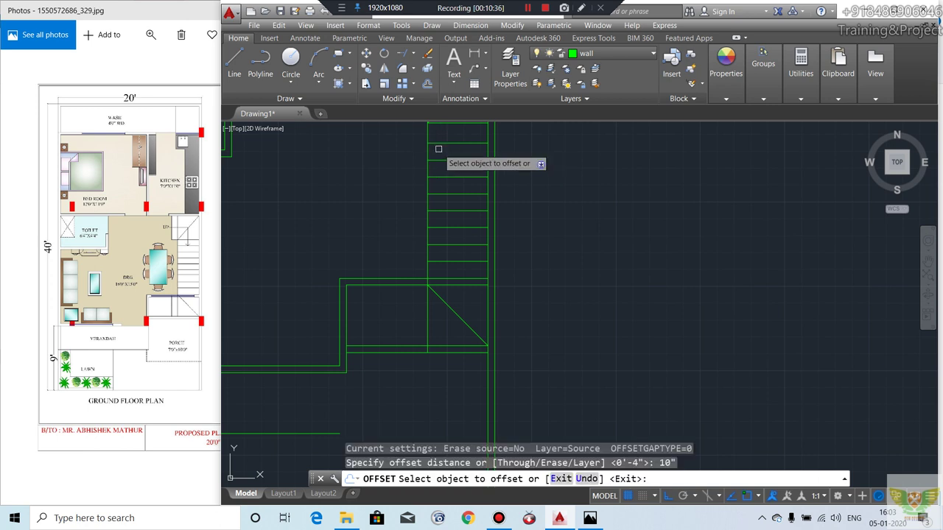
left_click(431, 326)
left_click(399, 325)
middle_click_drag(399, 325, 392, 437)
middle_click_drag(400, 312, 397, 355)
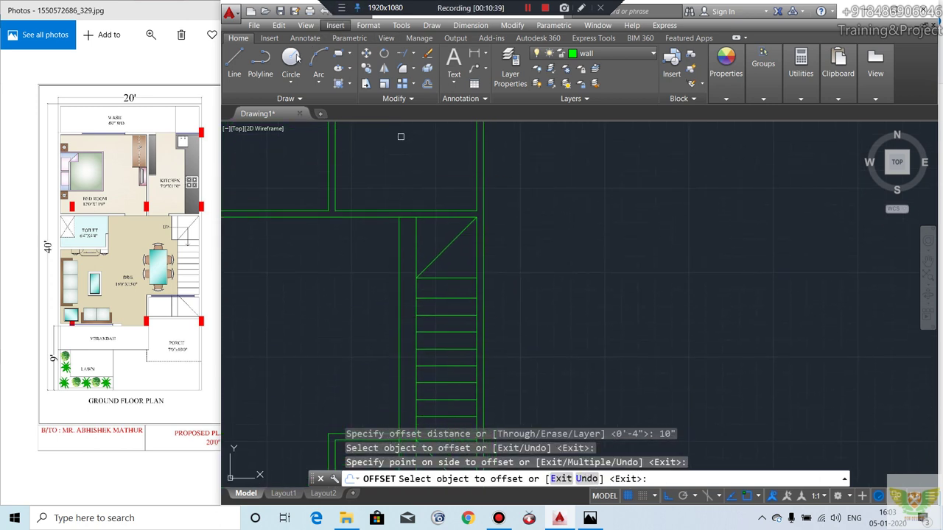
Step: Draw a short horizontal line leftward from the stair edge near the landing
left_click(234, 63)
left_click(417, 278)
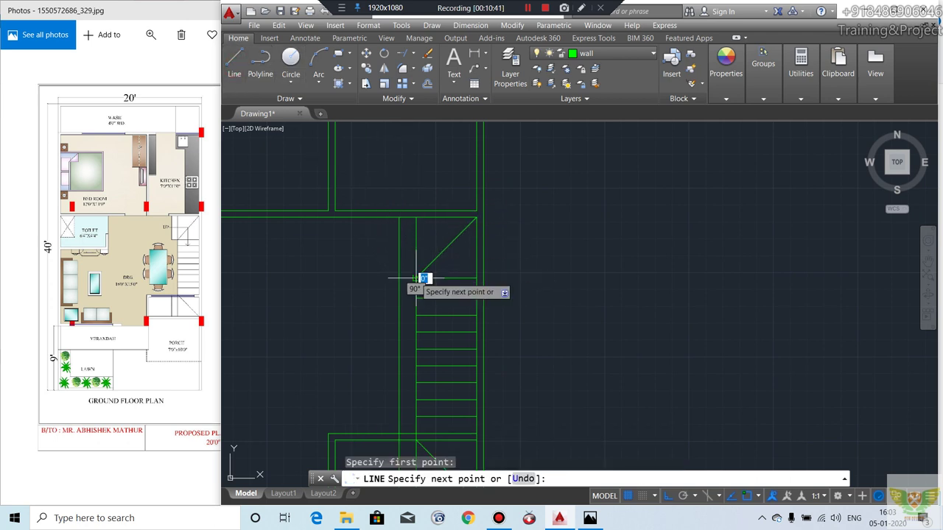
left_click(399, 279)
key("Return")
middle_click_drag(394, 273, 383, 200)
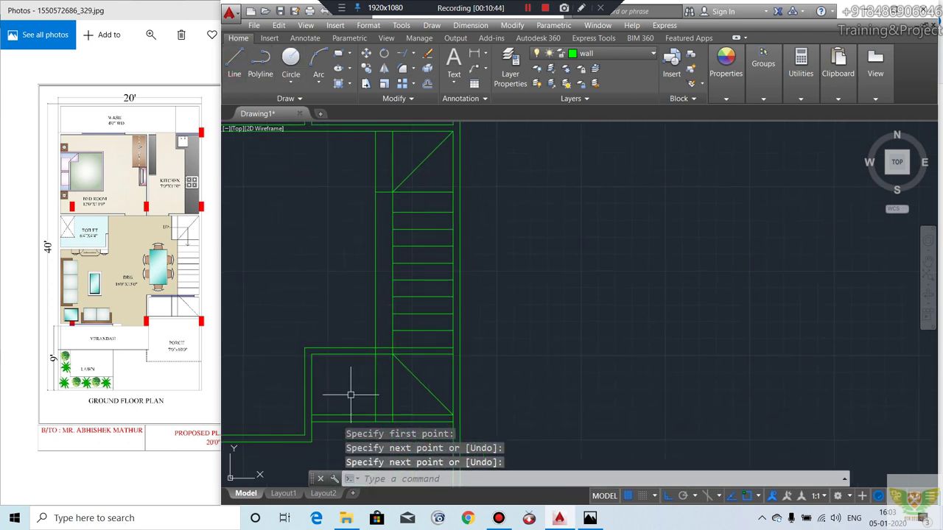
middle_click_drag(370, 301, 372, 250)
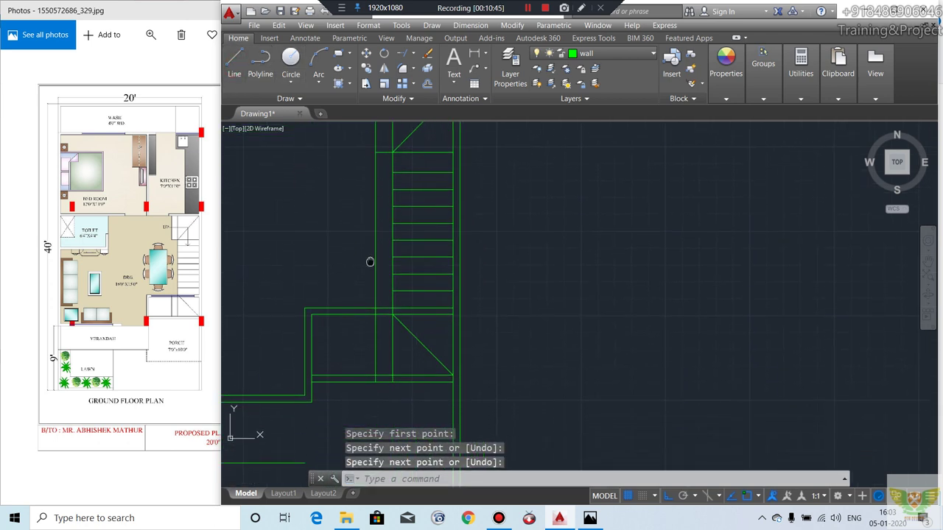
Step: Start trimming the overlapping stair line segments
left_click(411, 53)
scroll(383, 318, "up", 5)
scroll(382, 317, "down", 2)
scroll(382, 310, "down", 1)
scroll(372, 236, "down", 1)
scroll(393, 238, "up", 2)
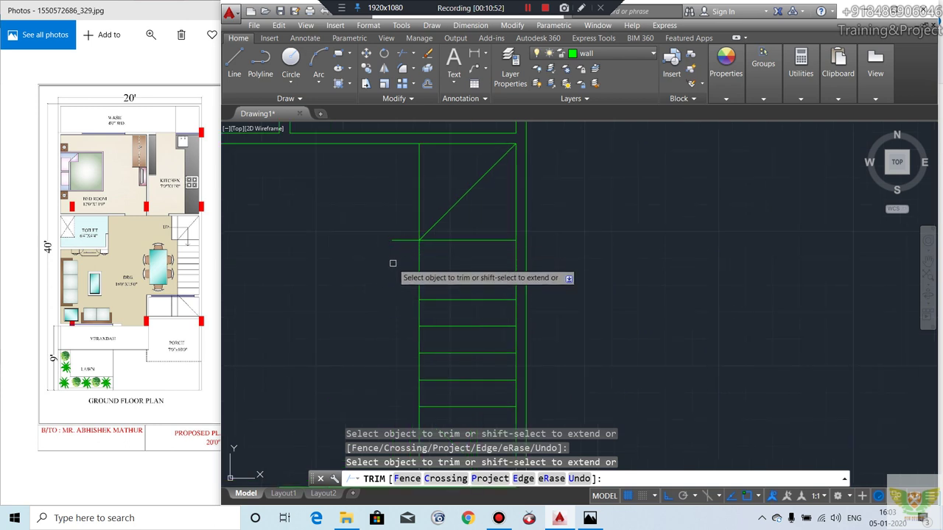
Step: Draw a short horizontal line left from the stair line's endpoint, then a vertical line upward
key("Escape")
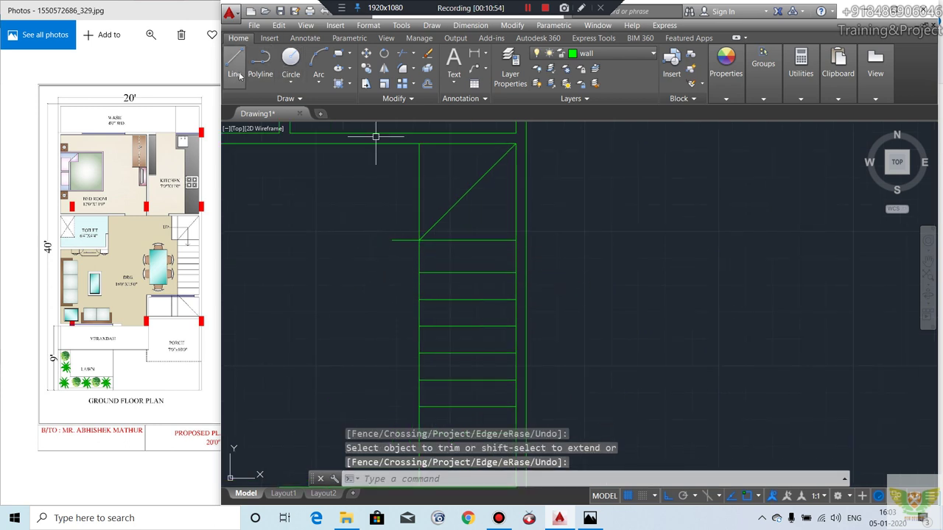
left_click(234, 65)
left_click(419, 240)
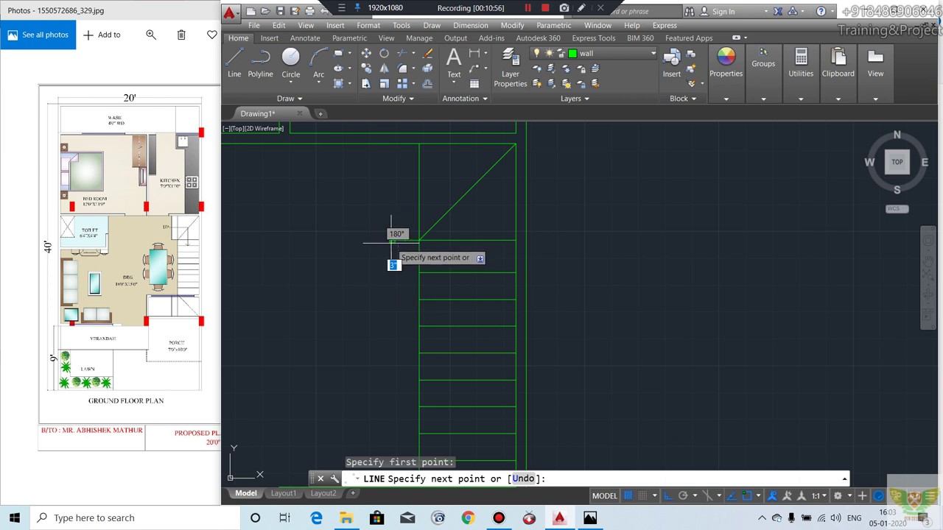
key("Return")
left_click(391, 241)
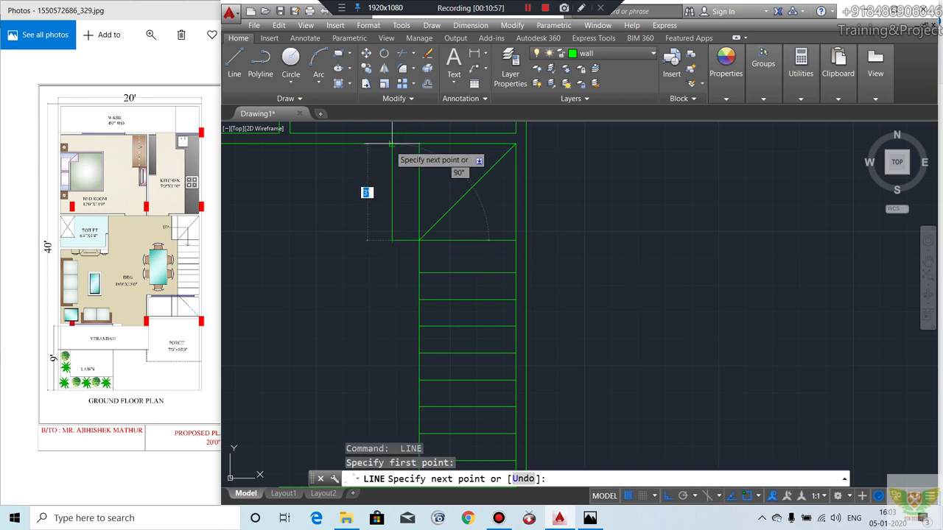
key("Return")
scroll(388, 191, "down", 4)
scroll(397, 273, "down", 1)
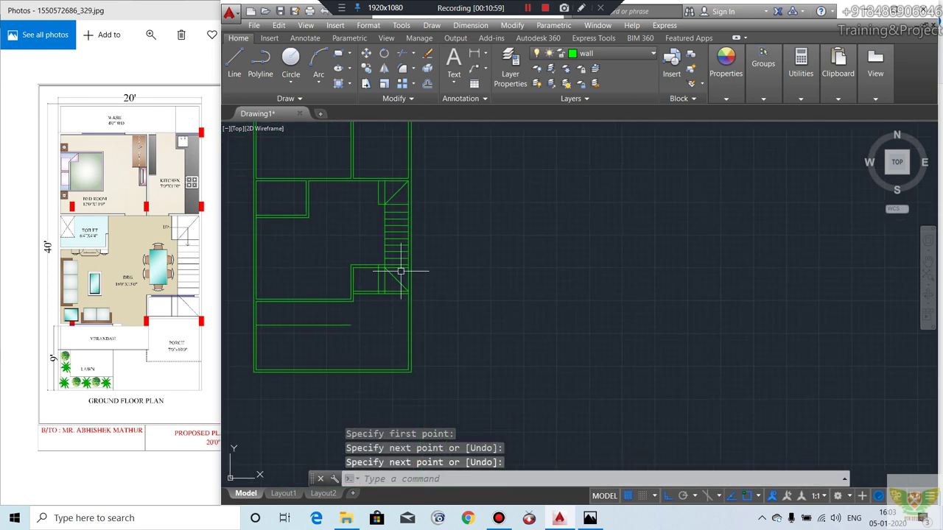
scroll(385, 289, "up", 1)
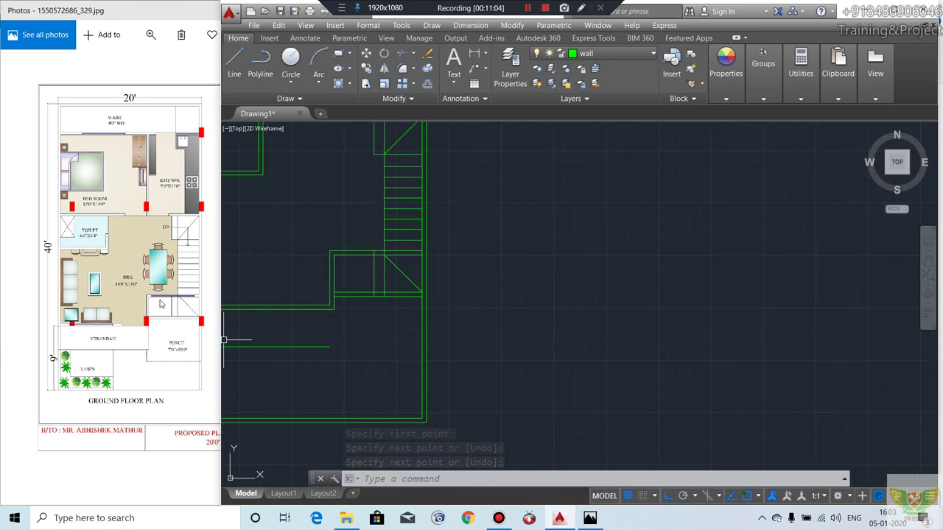
middle_click_drag(381, 341, 408, 316)
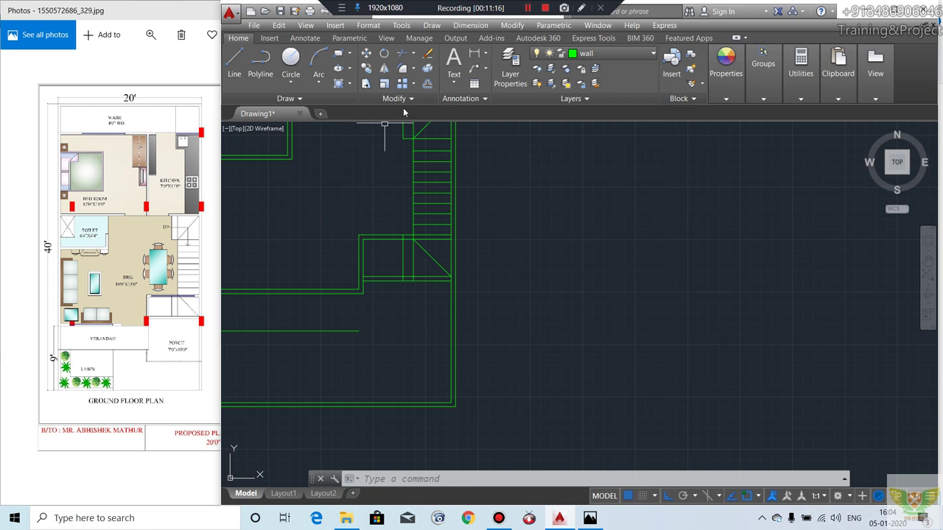
left_click(427, 84)
type("10")
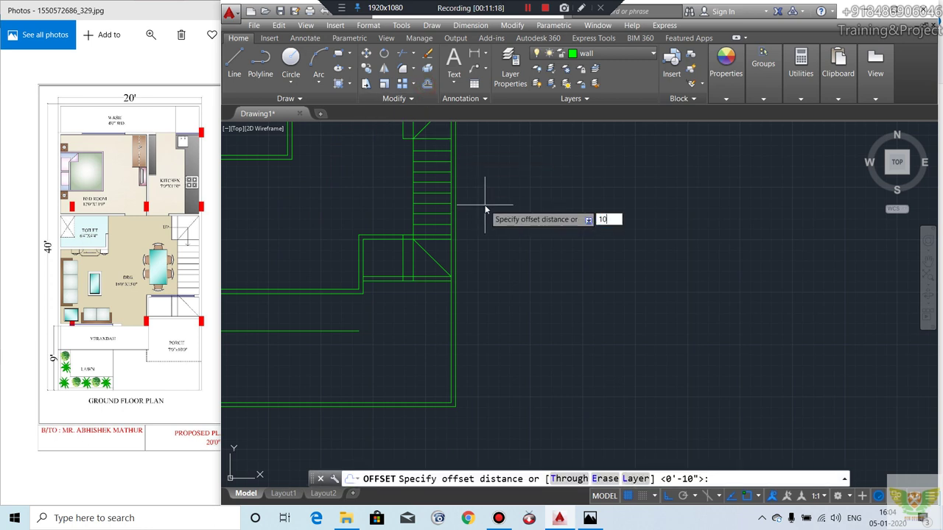
Step: Offset the wall line below the landing 10' downward
key("Return")
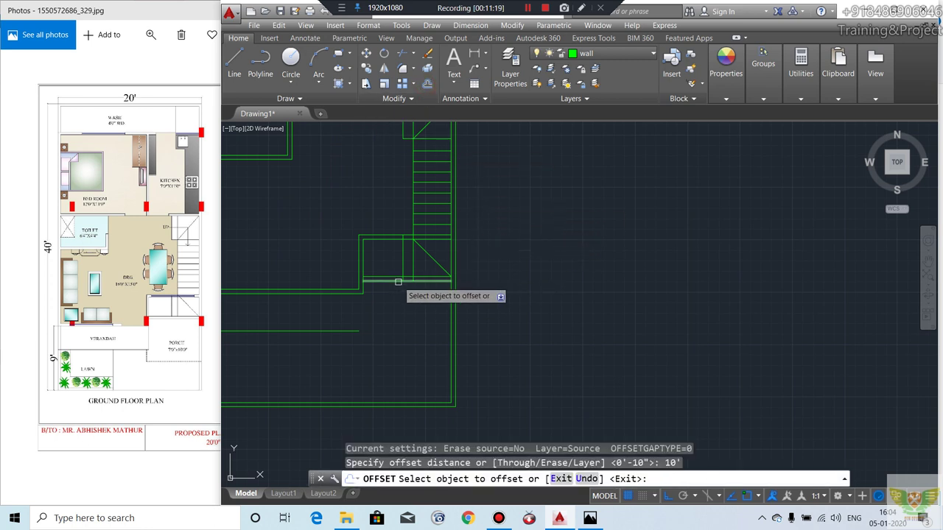
left_click(398, 282)
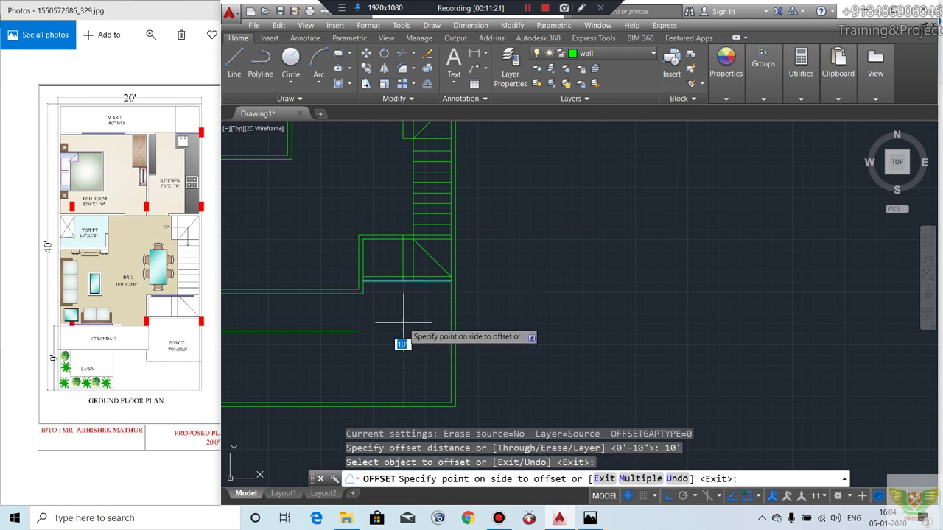
key("Escape")
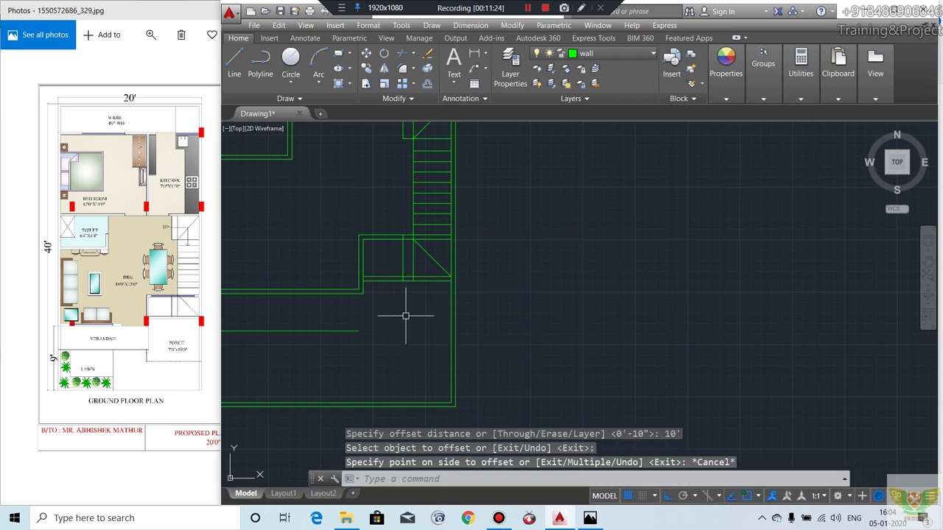
left_click(430, 85)
type("1")
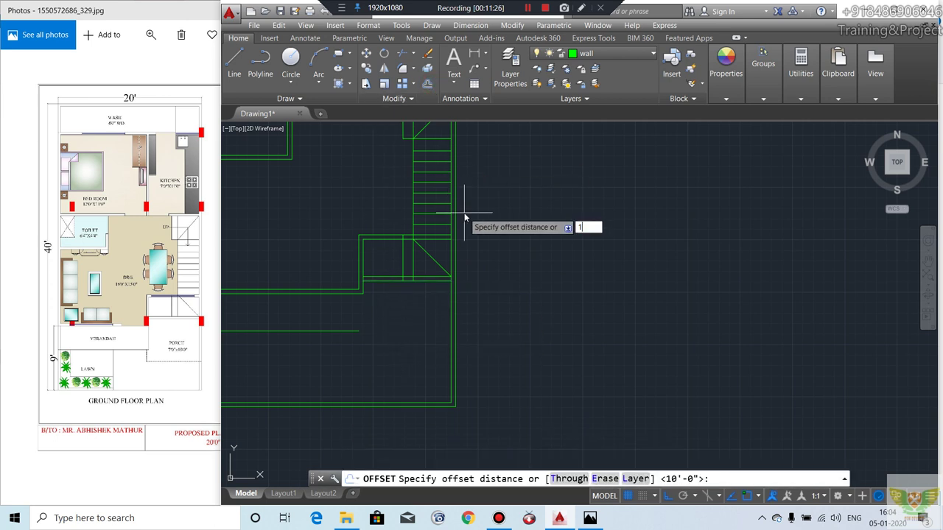
type("0'")
key("Return")
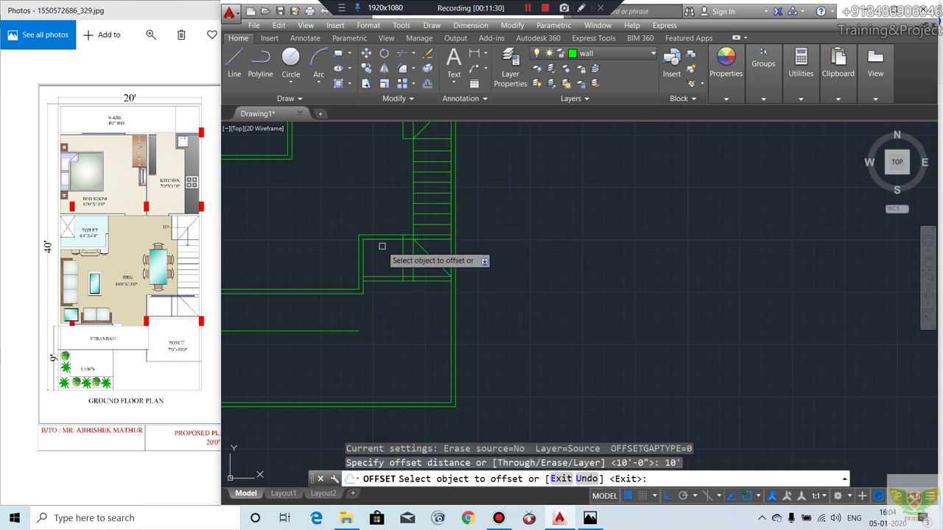
left_click(383, 241)
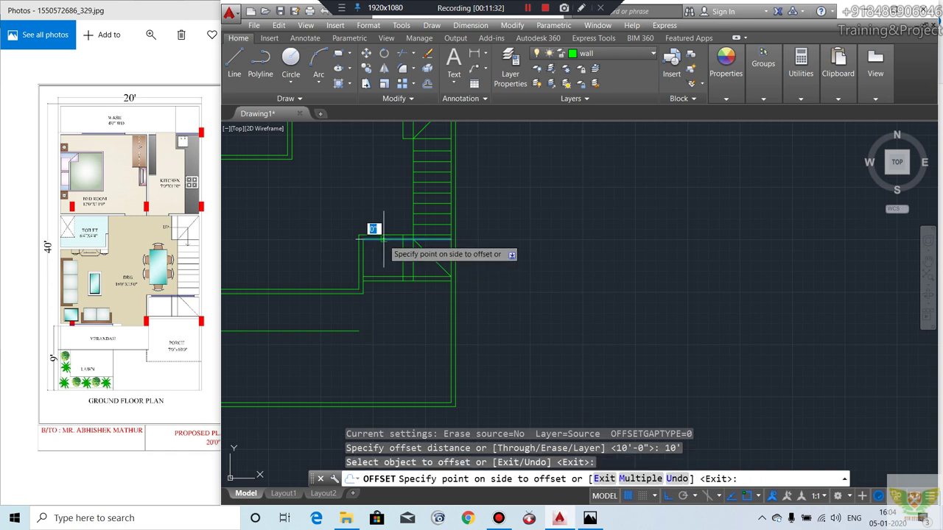
left_click(398, 328)
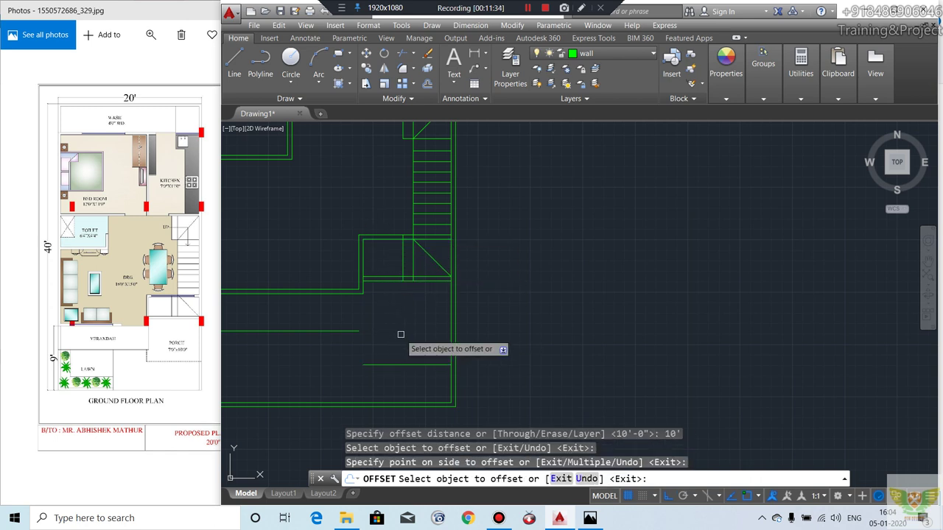
scroll(400, 332, "up", 1)
scroll(366, 339, "up", 1)
scroll(366, 339, "down", 1)
scroll(374, 310, "up", 1)
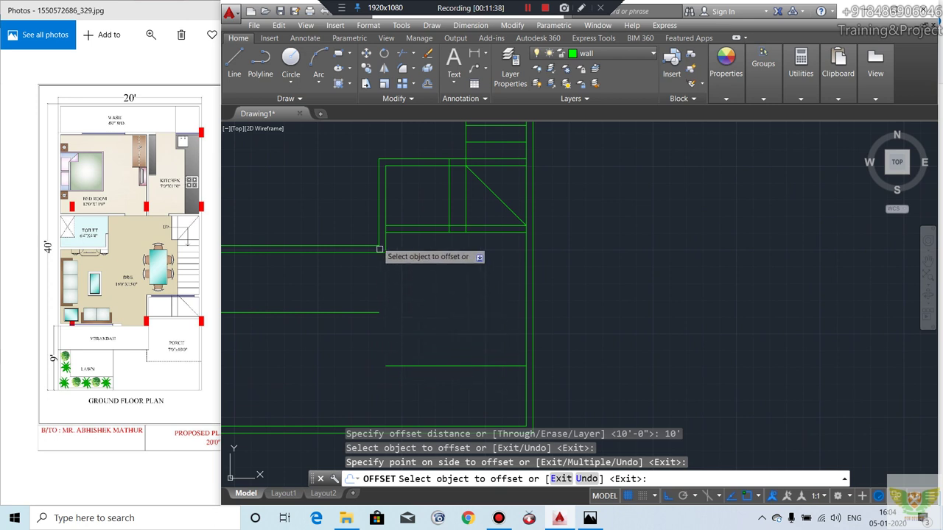
key("Return")
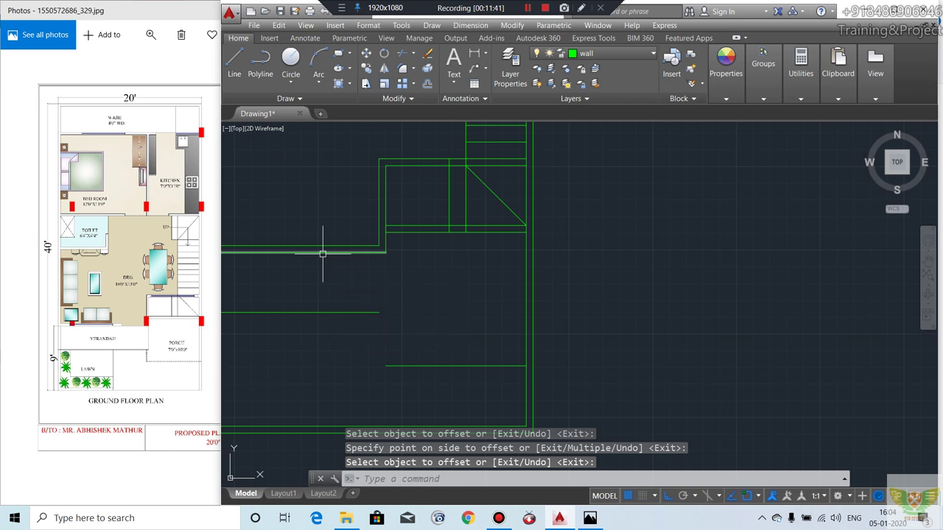
Step: Draw a vertical line from the wall corner up to the wall line
type("l")
key("Return")
left_click(385, 365)
scroll(382, 344, "up", 2)
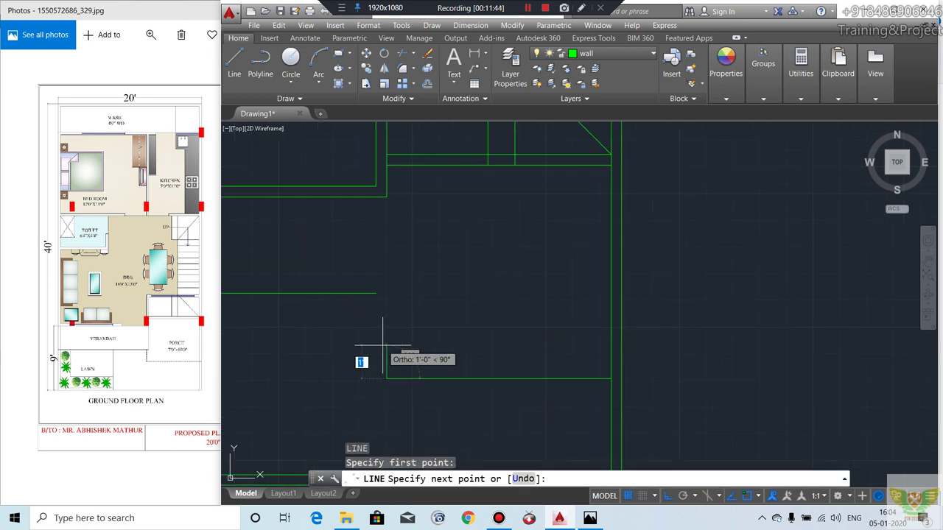
left_click(386, 294)
key("Return")
key("Return")
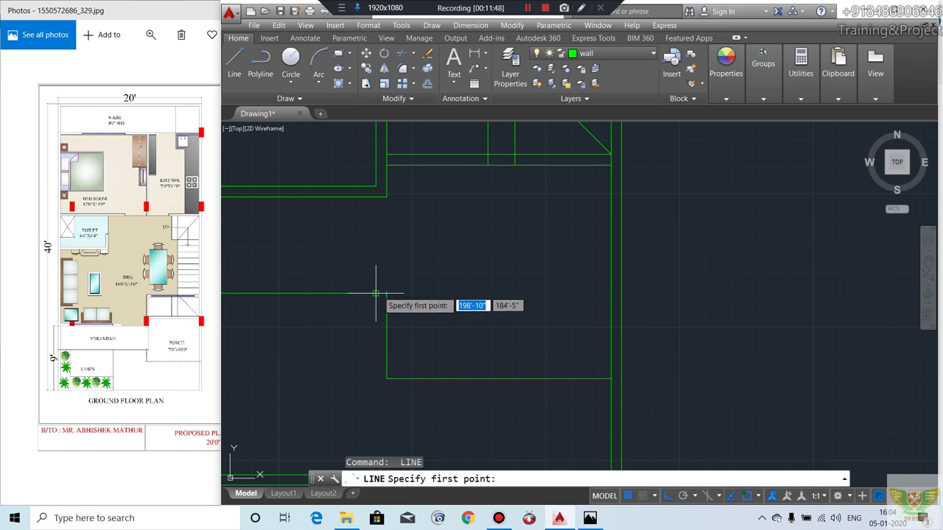
Step: Fillet the vertical and horizontal lines into a closed corner
left_click(403, 68)
left_click(386, 183)
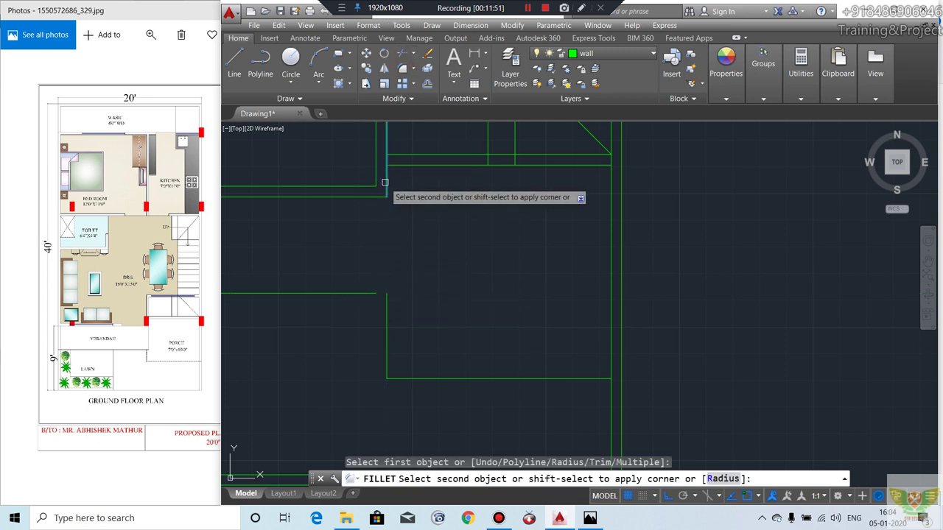
left_click(362, 293)
scroll(420, 294, "down", 3)
scroll(417, 365, "down", 2)
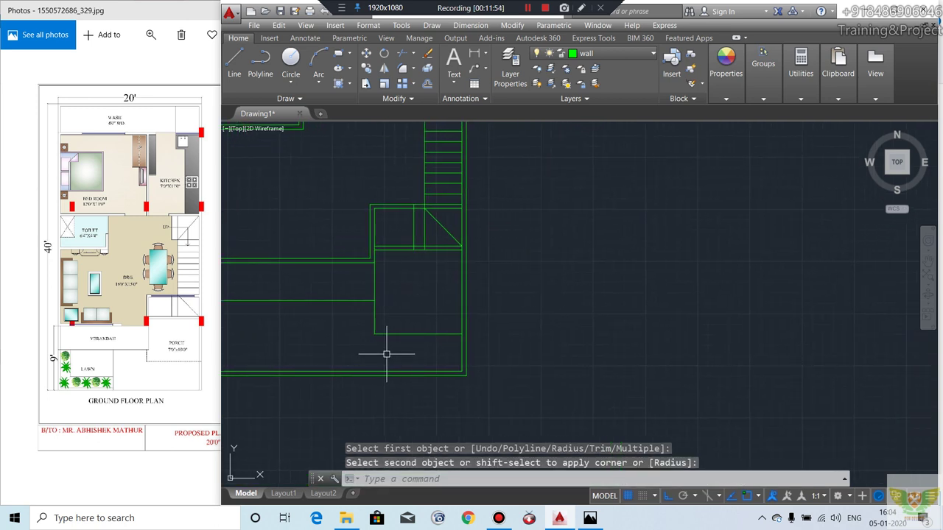
scroll(386, 354, "up", 2)
Step: Erase the stray short wall line and draw a 4" closing line up to the upper wall
left_click(376, 317)
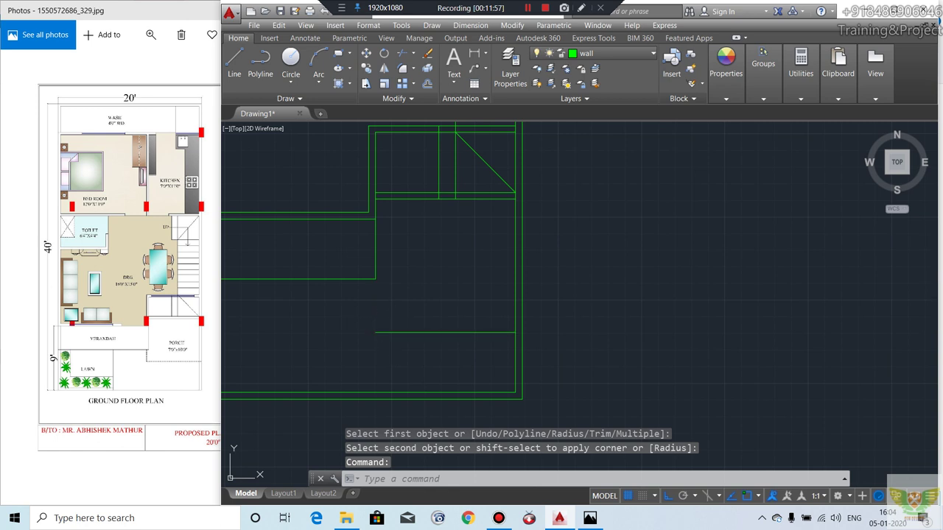
key("Delete")
left_click(234, 65)
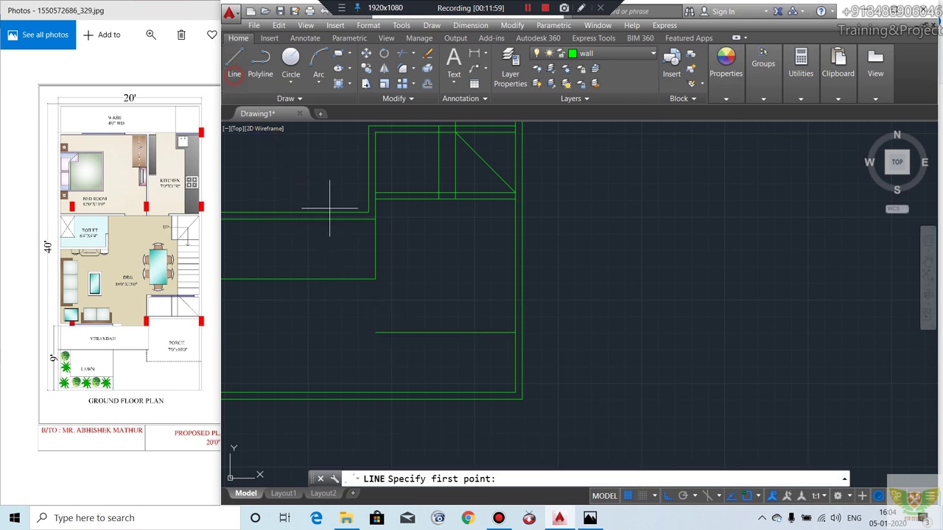
left_click(375, 332)
type("4")
key("Return")
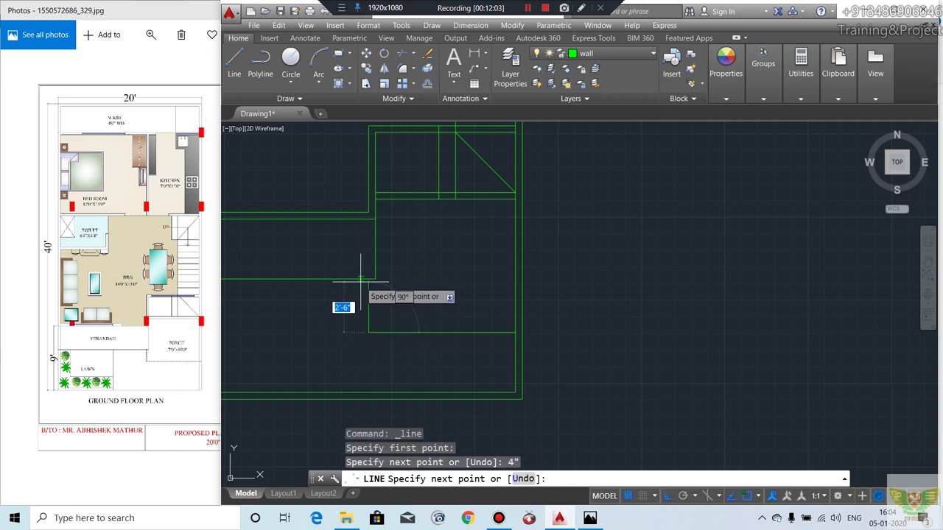
left_click(368, 279)
key("Return")
scroll(390, 332, "down", 2)
scroll(438, 312, "down", 1)
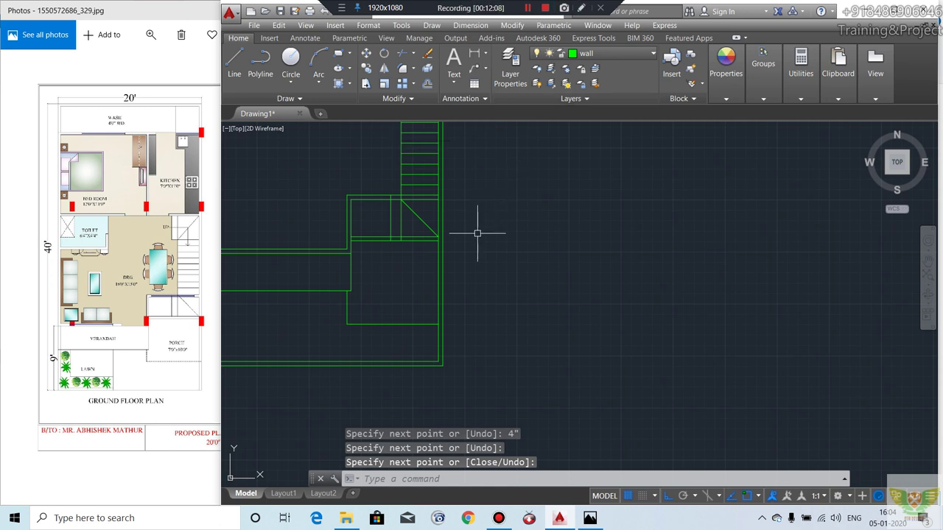
scroll(482, 251, "down", 2)
scroll(488, 261, "down", 1)
scroll(482, 287, "down", 2)
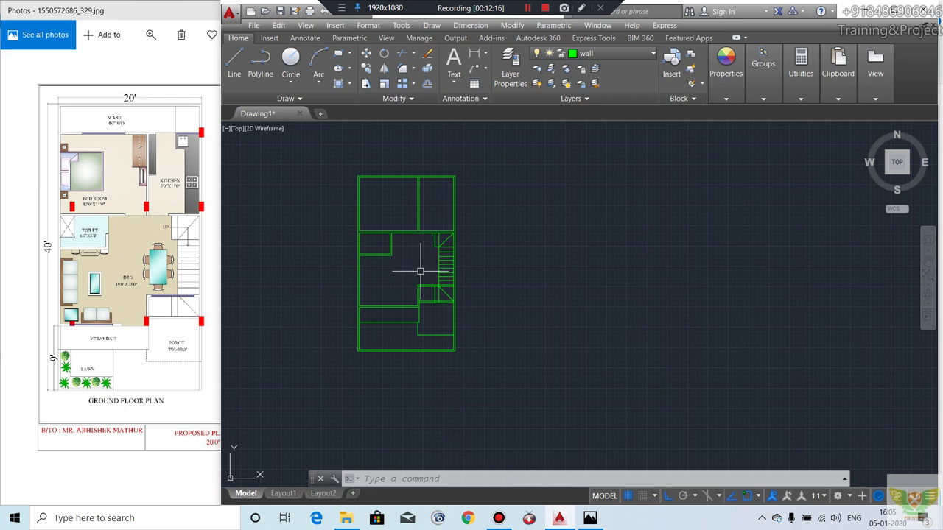
Step: Center the floor plan and make column the current layer
scroll(404, 307, "up", 2)
middle_click_drag(436, 295, 417, 313)
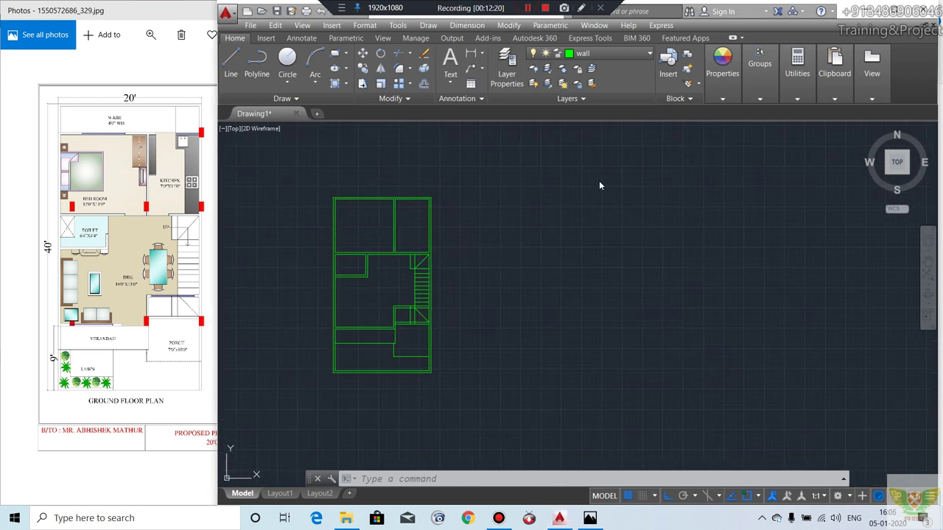
scroll(324, 291, "up", 4)
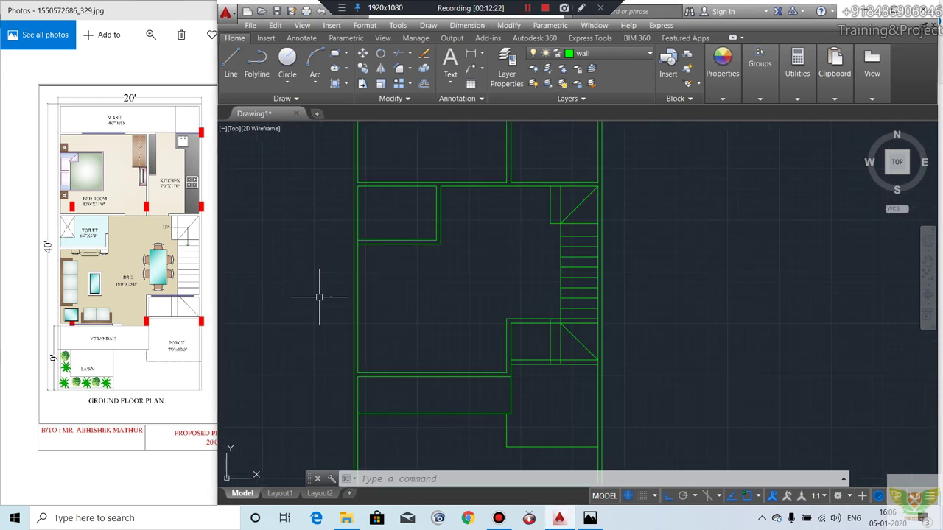
scroll(315, 260, "down", 2)
middle_click_drag(301, 256, 272, 272)
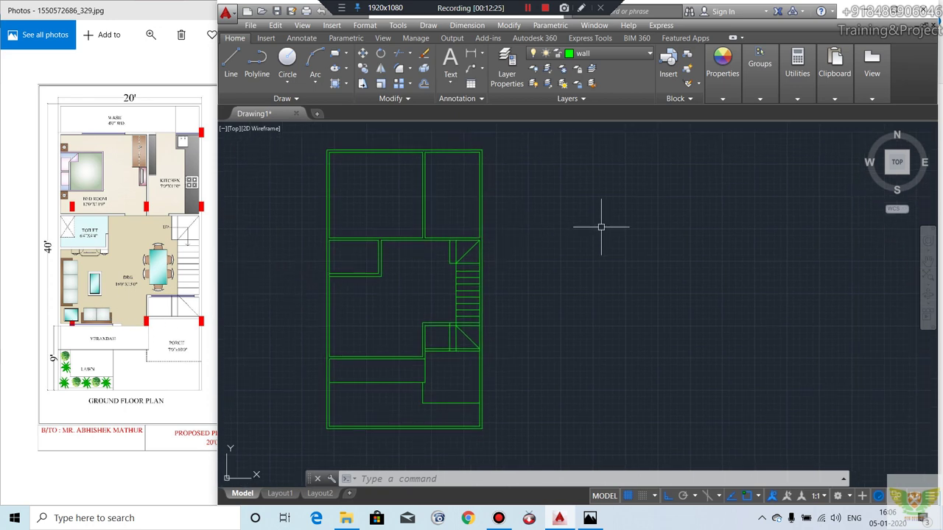
left_click(604, 53)
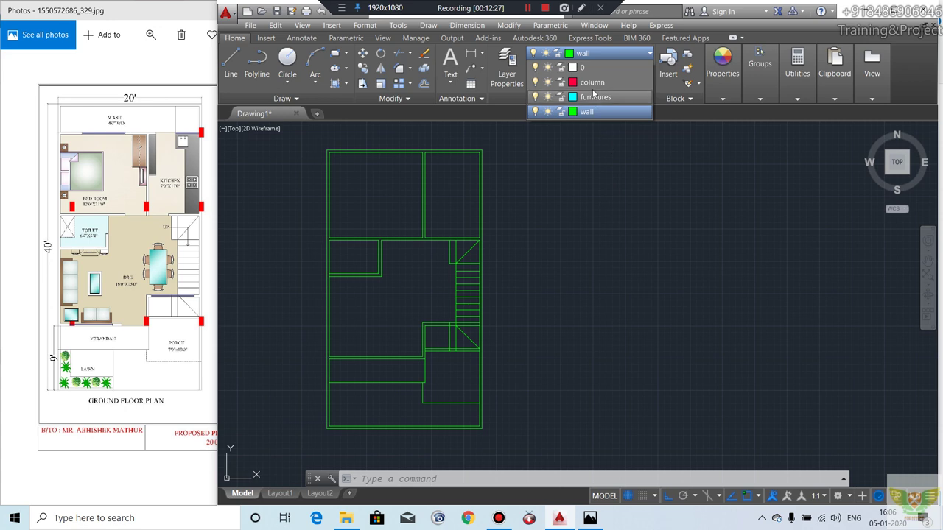
left_click(566, 121)
Step: Draw a 6" by 1' rectangle beside the floor plan
left_click(335, 53)
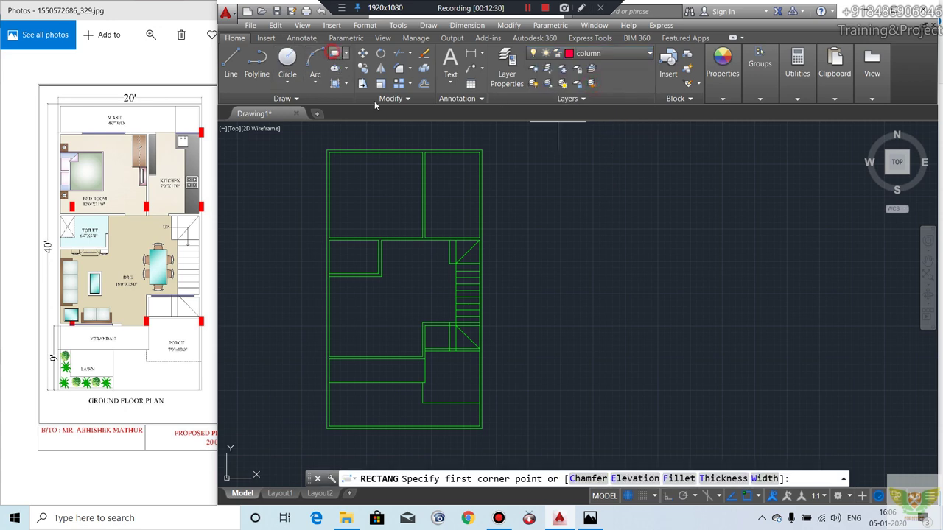
left_click(514, 264)
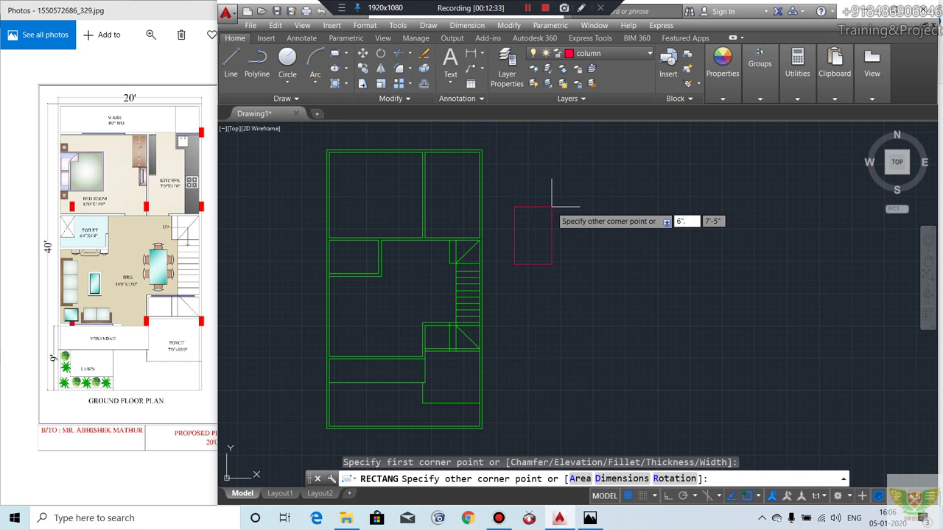
type("6\"")
key("Tab")
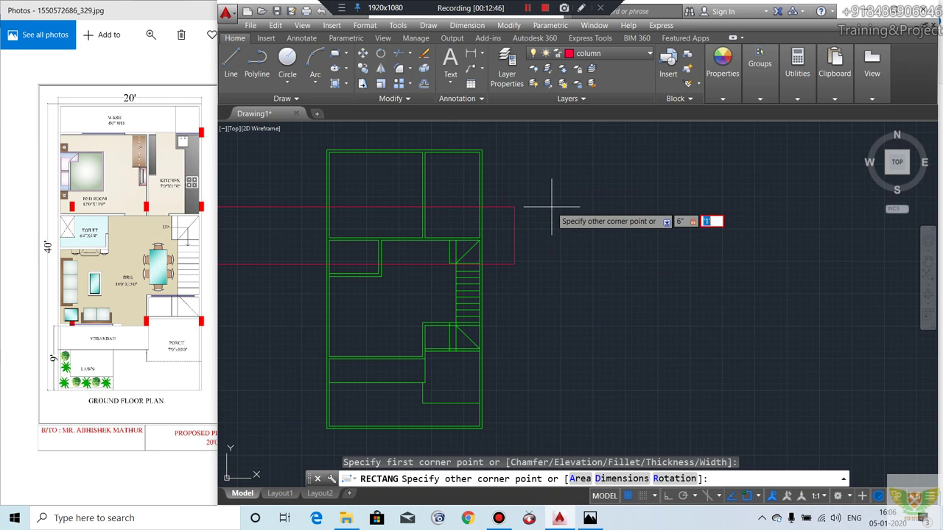
type("'")
key("Return")
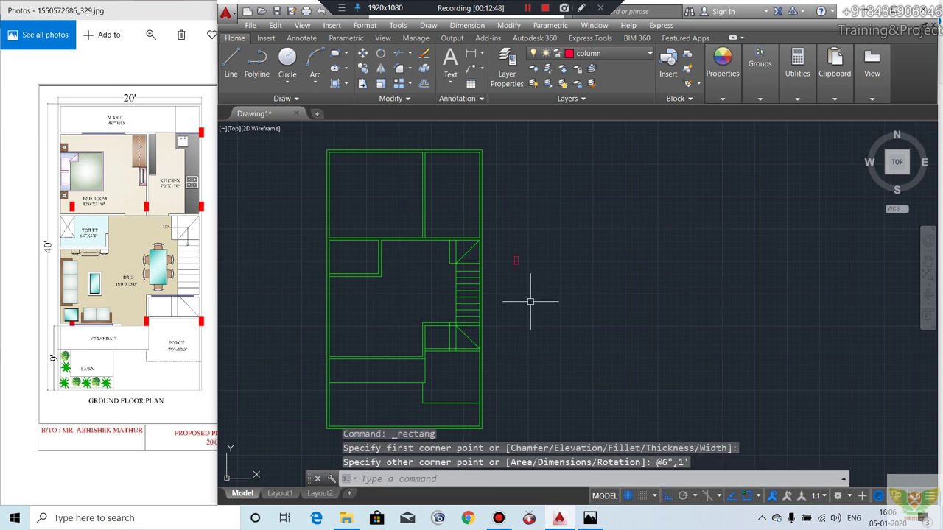
scroll(512, 265, "up", 3)
scroll(533, 255, "up", 3)
scroll(533, 255, "down", 1)
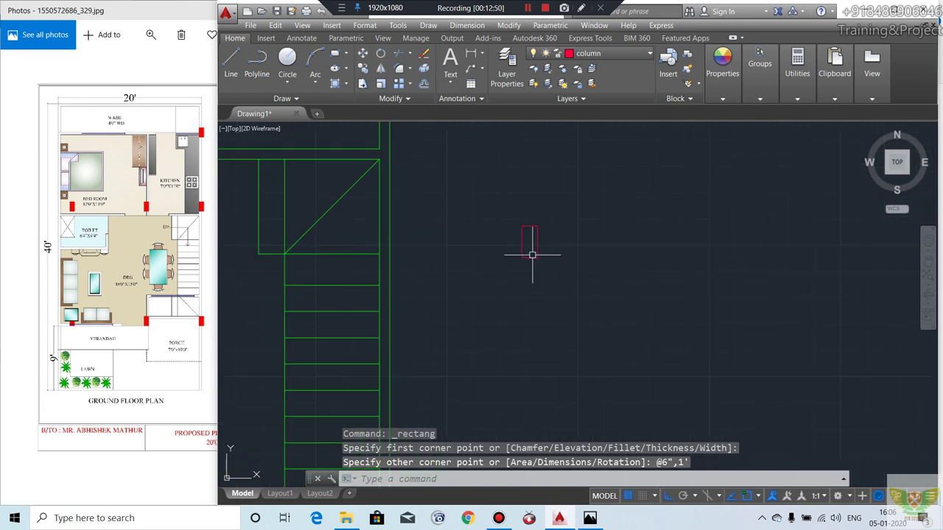
scroll(537, 261, "up", 1)
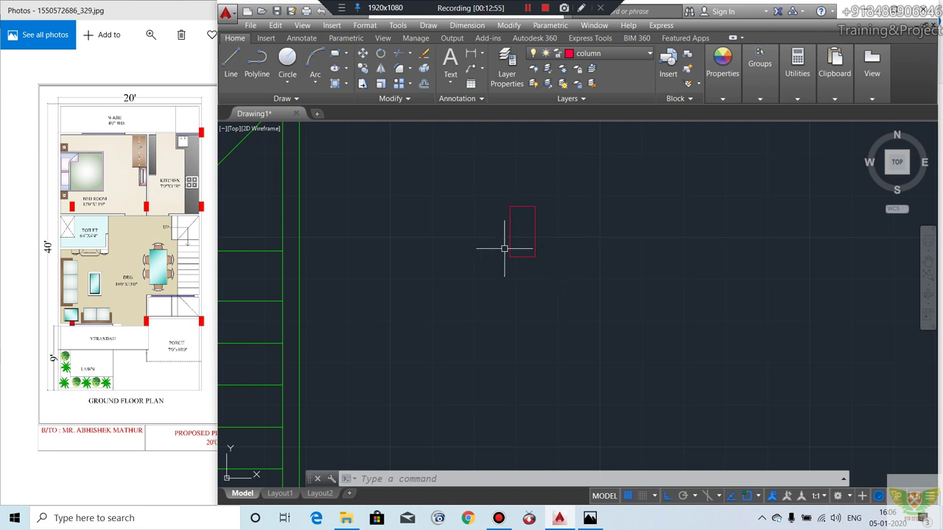
left_click(345, 85)
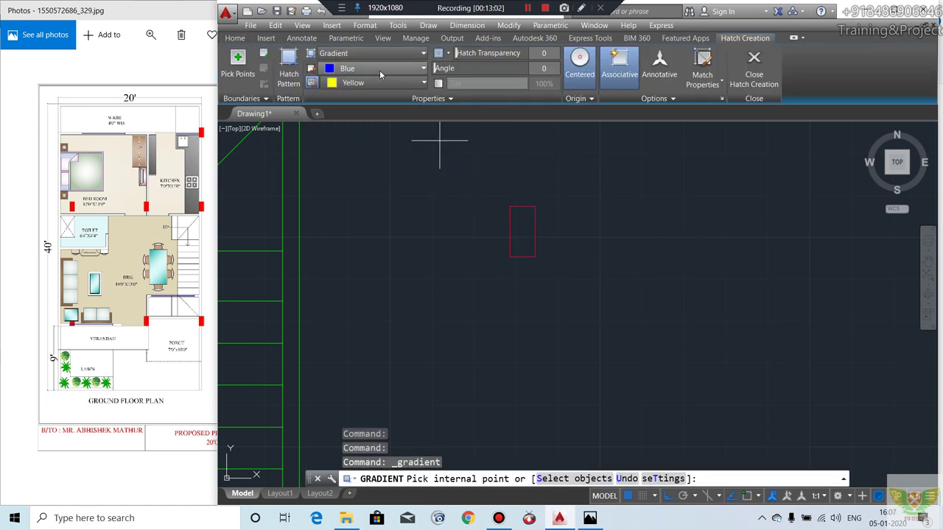
Step: Set both gradient colours to Red and fill the 6" by 1' column rectangle
left_click(380, 68)
left_click(326, 161)
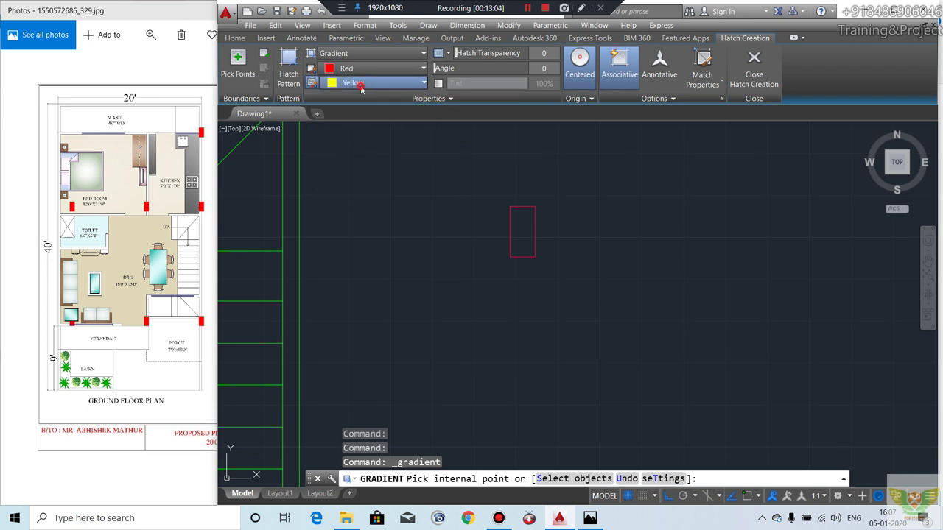
left_click(379, 83)
left_click(327, 175)
left_click(518, 241)
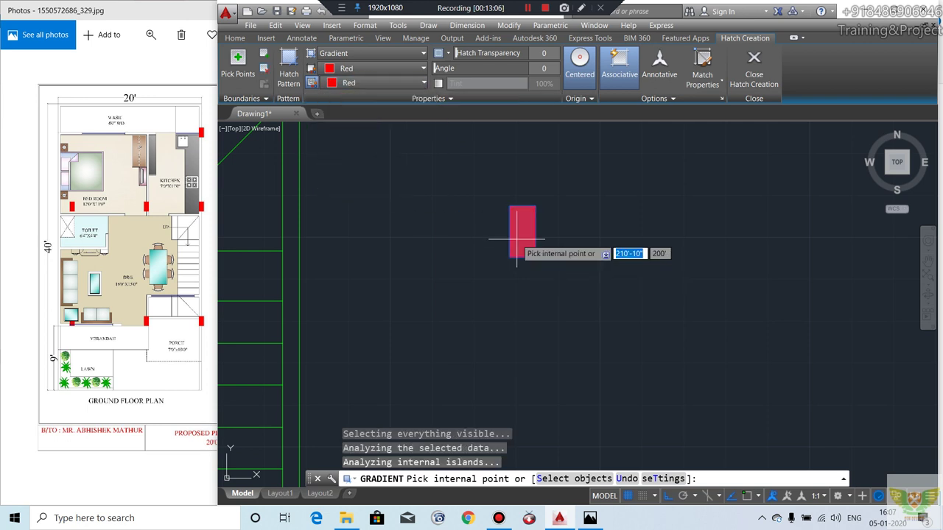
key("Return")
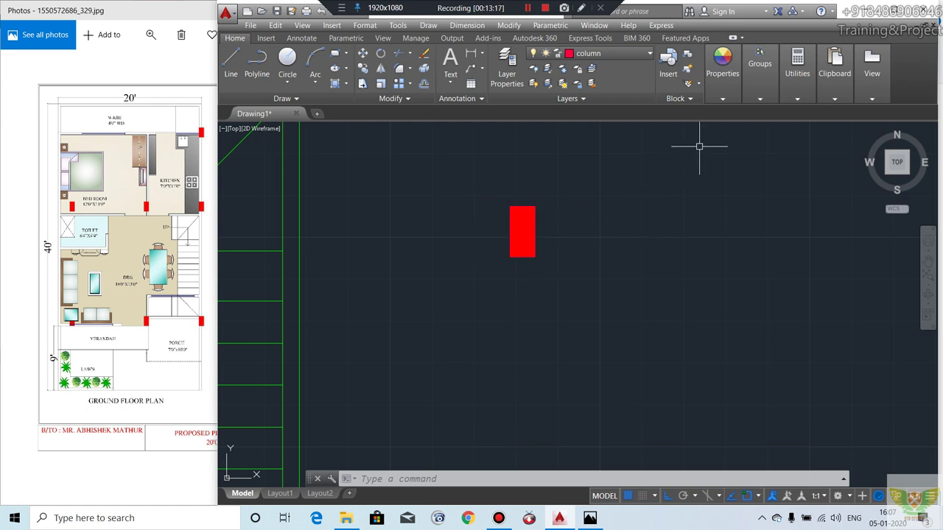
left_click(760, 70)
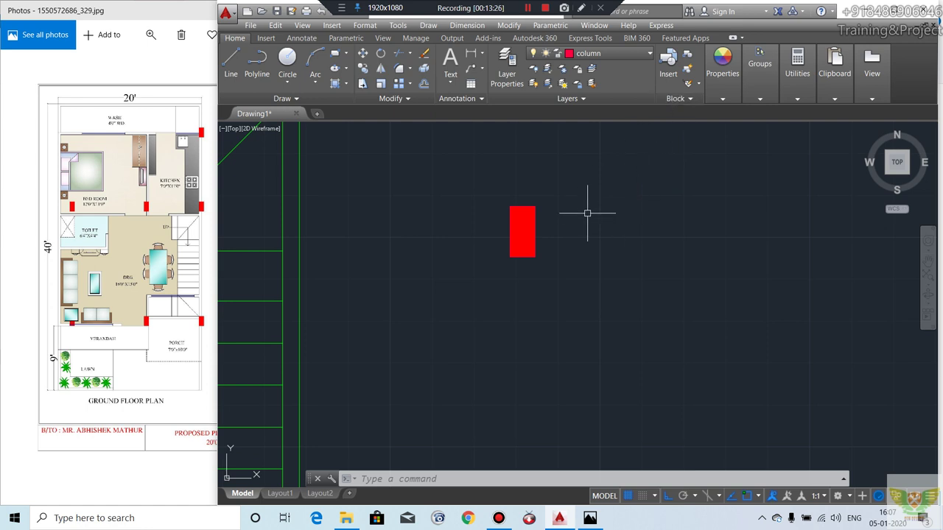
Step: Using BL, select the red column and its fill with a base point on the column
type("wBLOCK")
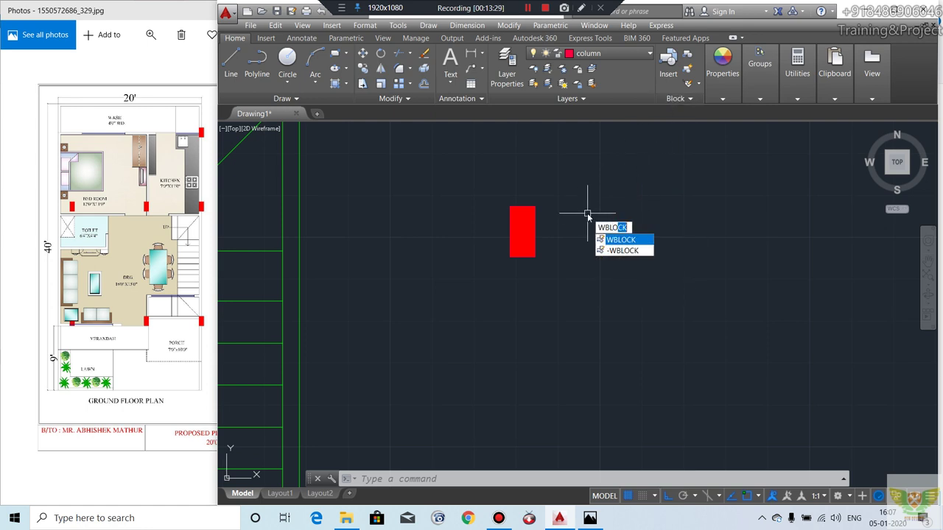
key("Return")
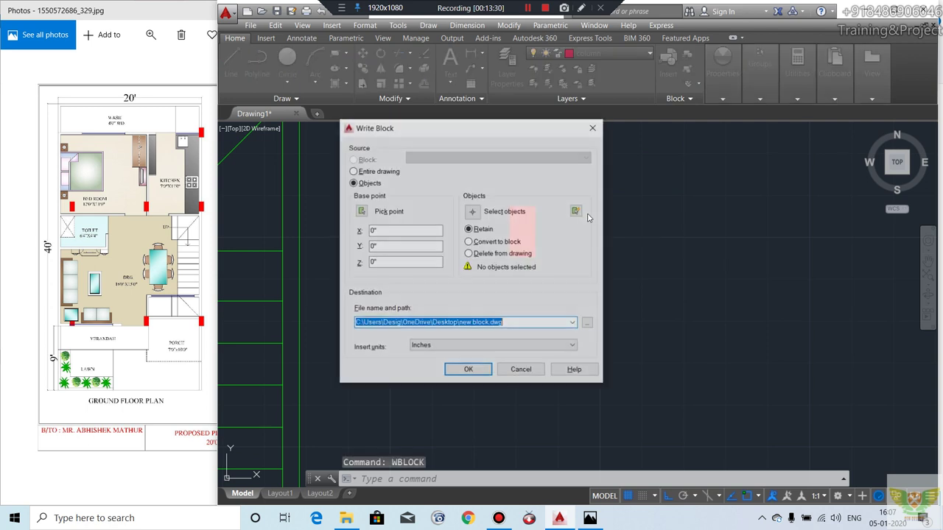
left_click(475, 212)
left_click(593, 298)
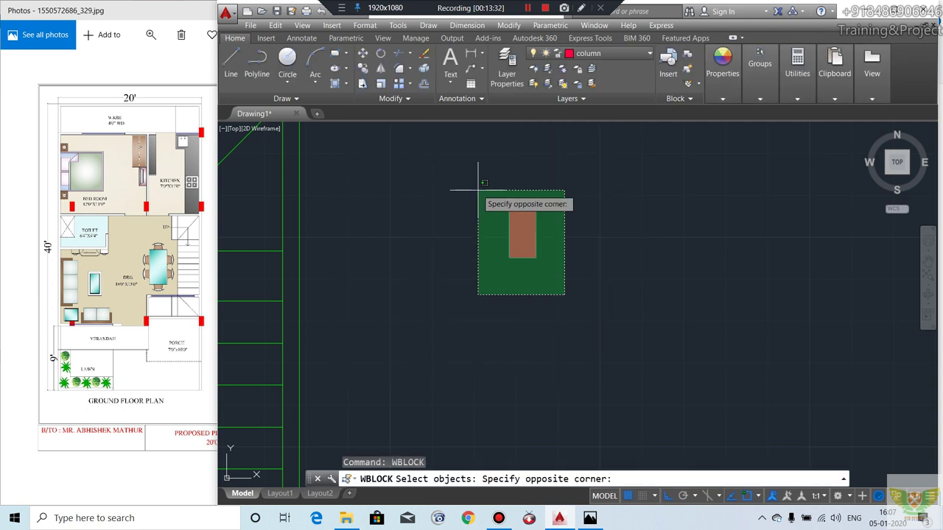
left_click(484, 201)
key("Return")
left_click(359, 211)
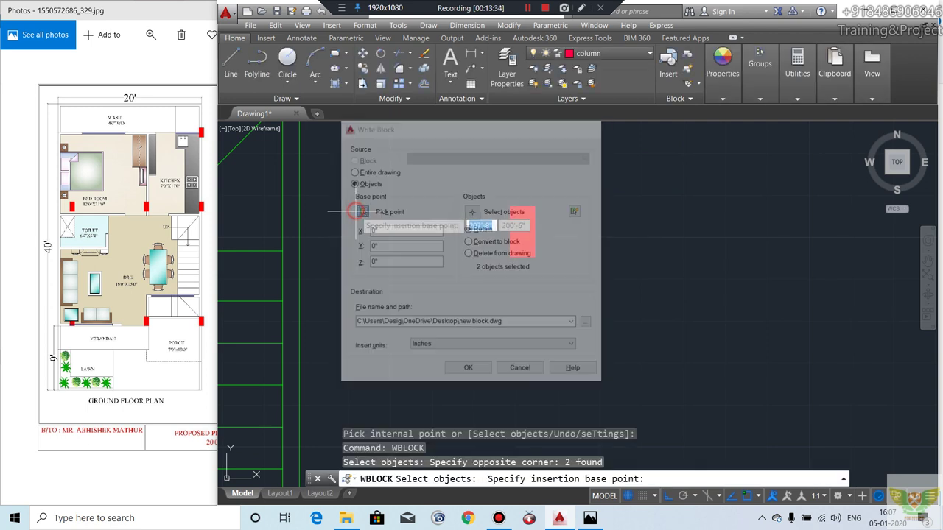
left_click(511, 261)
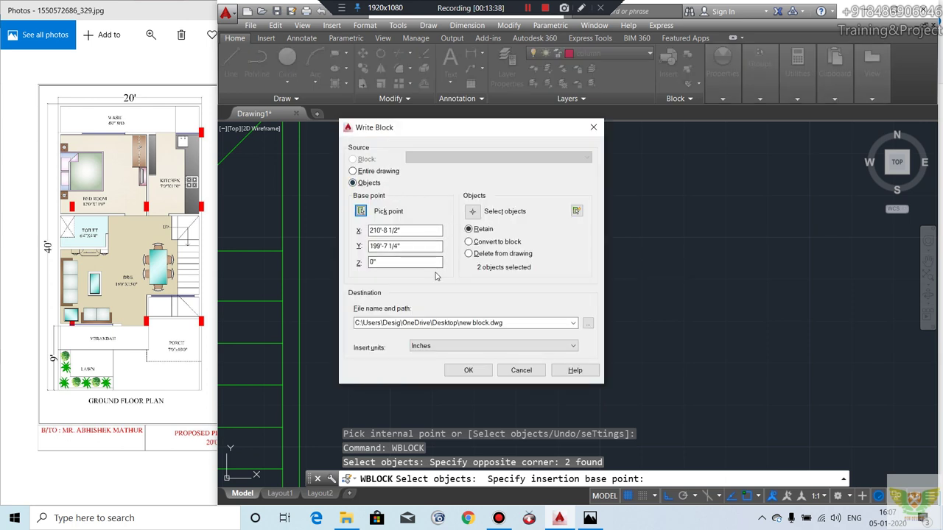
Step: Save the block file under the name column on the Desktop
left_click(463, 374)
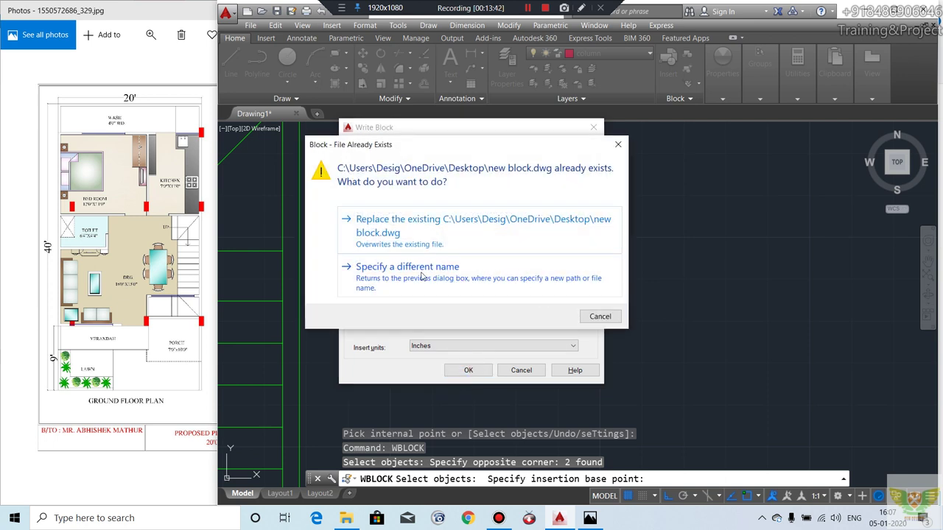
left_click(422, 272)
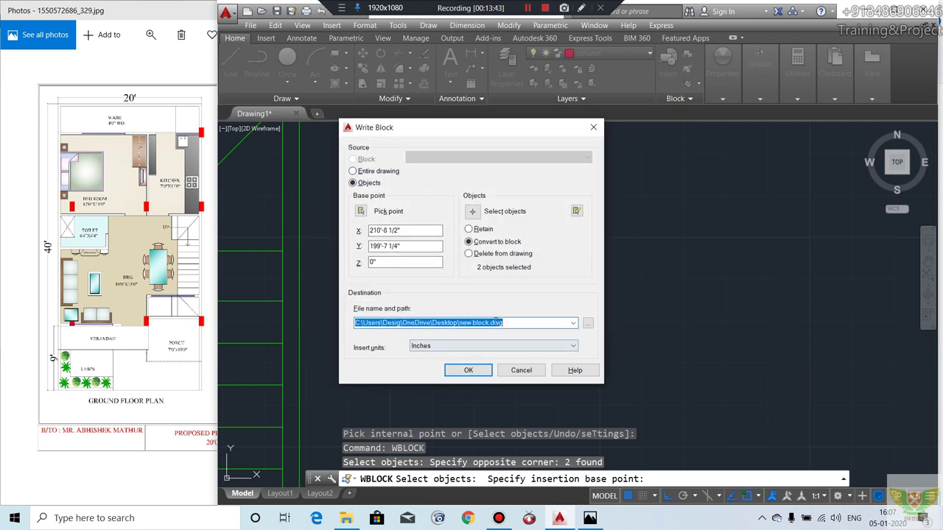
left_click(541, 323)
type("colum")
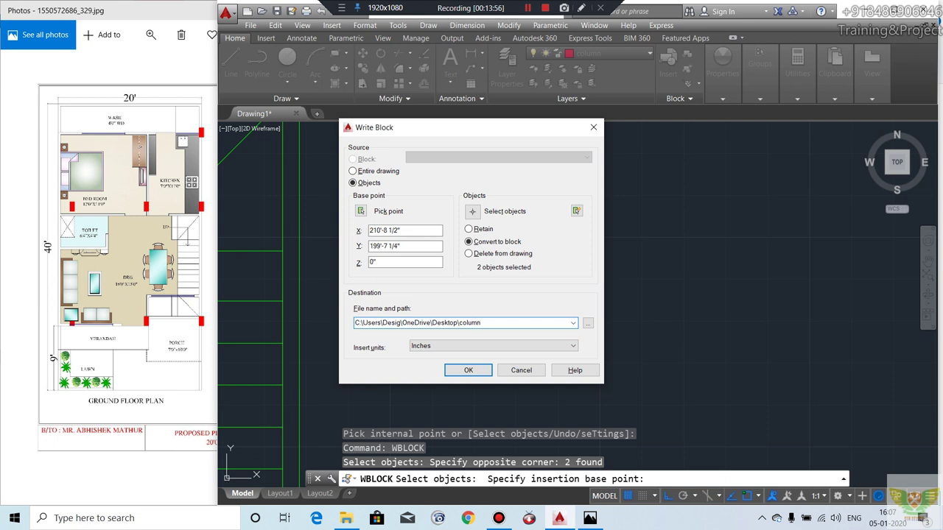
left_click(468, 369)
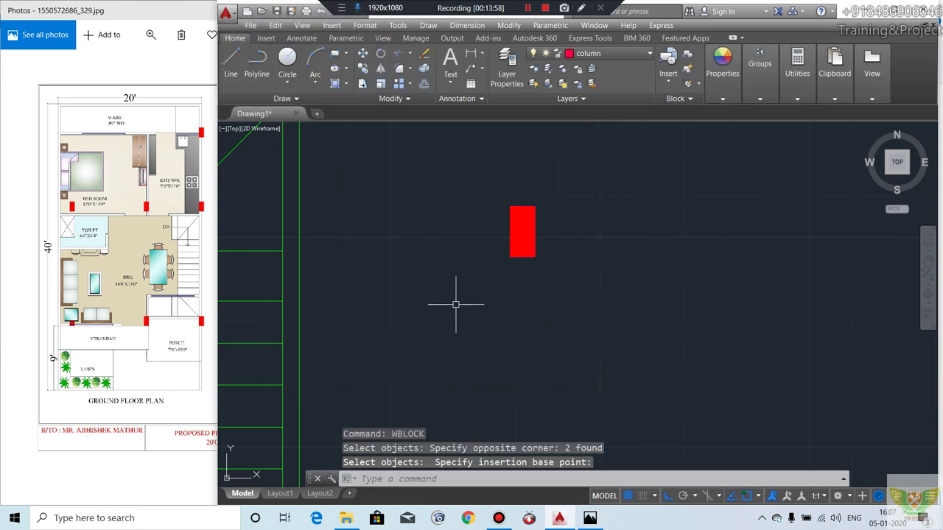
Step: Drag the red column block lower in the plan by its corner grip
left_click(510, 257)
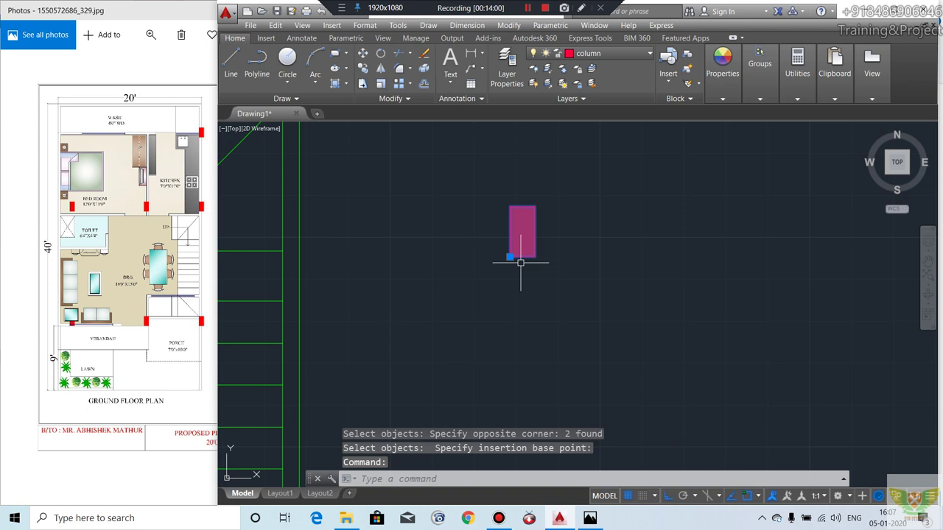
scroll(514, 270, "down", 2)
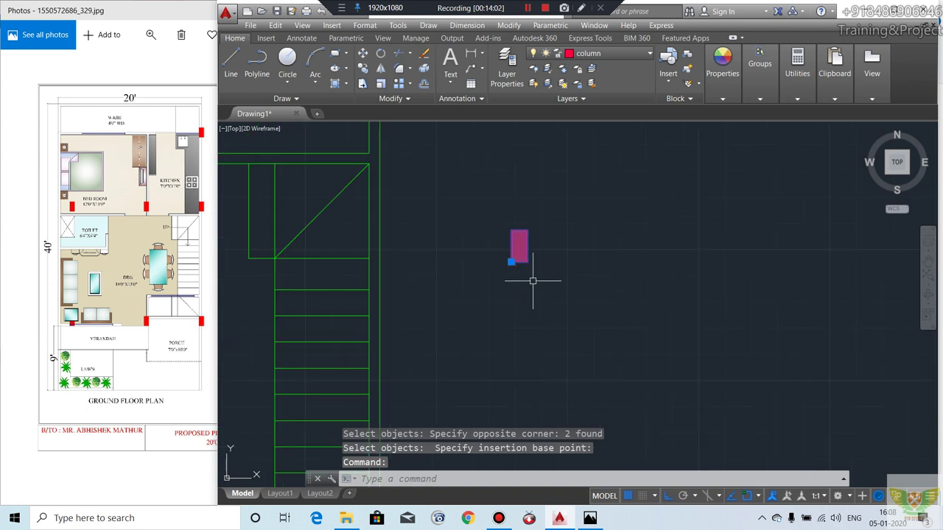
left_click(511, 261)
scroll(518, 232, "down", 3)
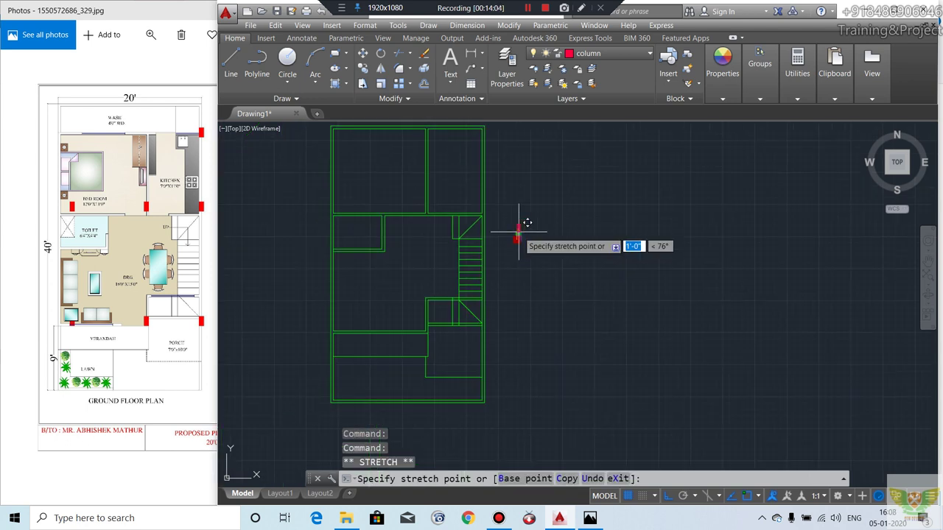
left_click(517, 314)
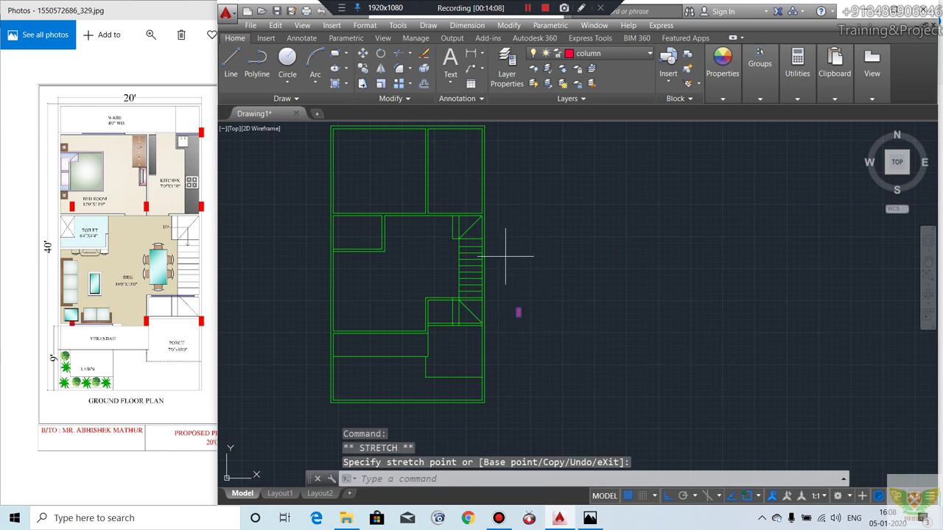
Step: Move the column from its corner onto the wall corner beside the staircase landing
type("m")
key("Return")
scroll(530, 283, "up", 3)
left_click(542, 289)
scroll(551, 281, "up", 2)
scroll(415, 298, "up", 2)
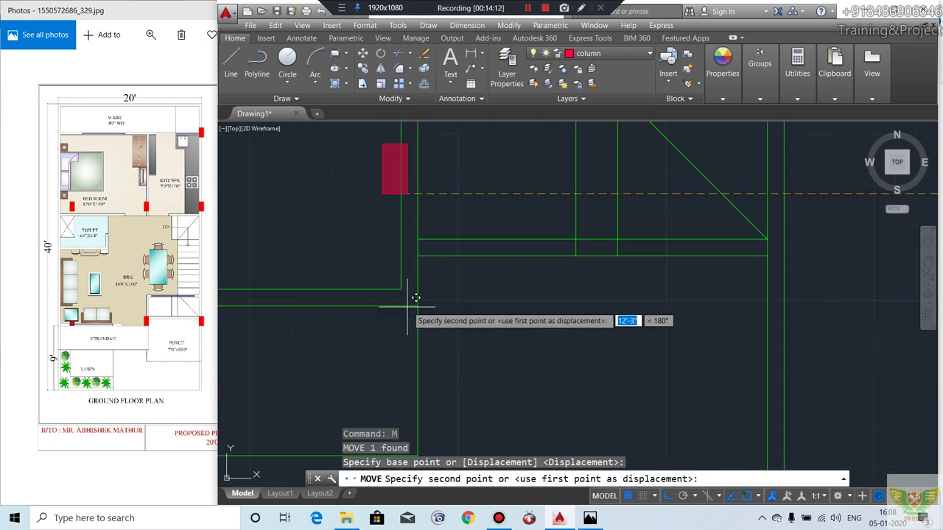
left_click(418, 305)
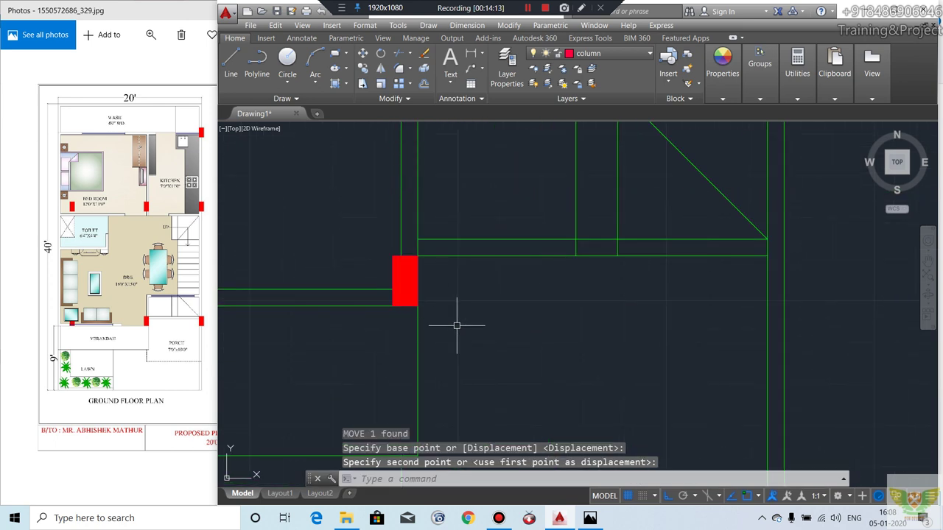
scroll(444, 299, "up", 1)
scroll(438, 319, "up", 1)
scroll(410, 326, "up", 1)
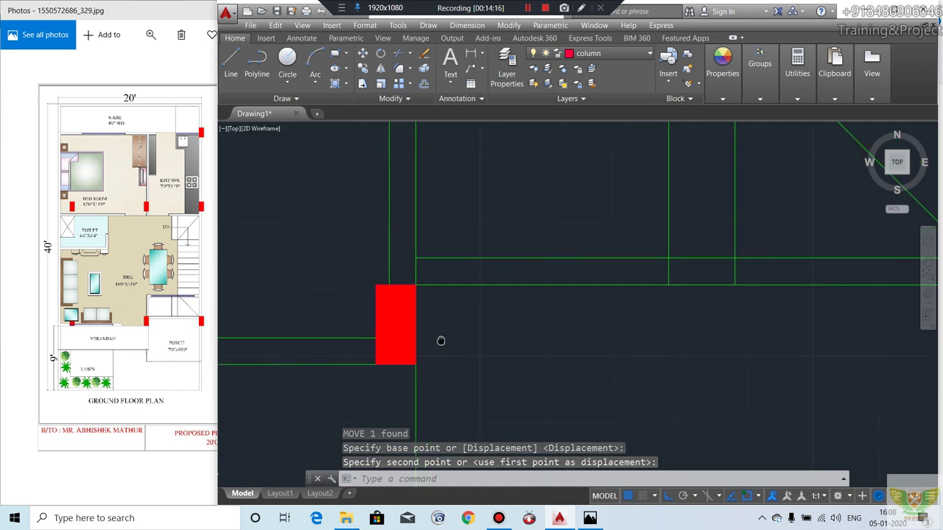
scroll(367, 334, "up", 1)
scroll(383, 340, "down", 2)
scroll(442, 369, "down", 1)
scroll(457, 365, "down", 1)
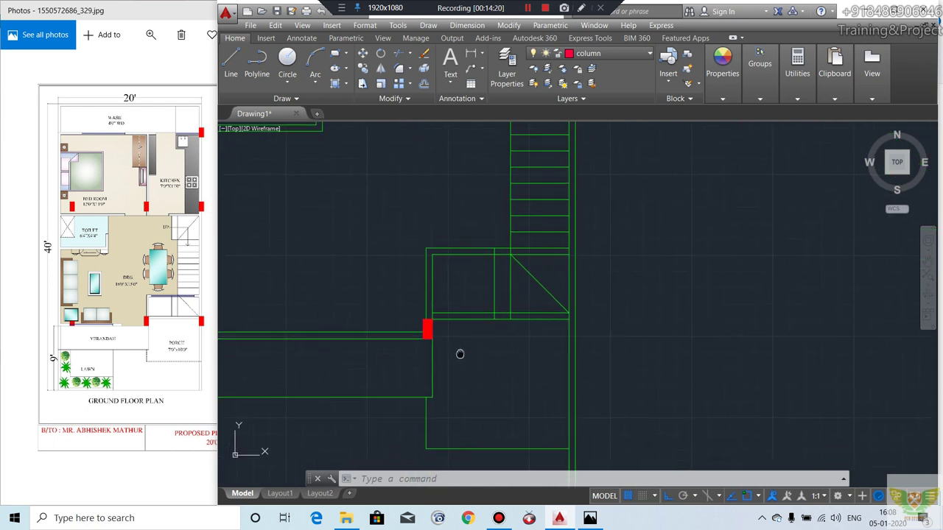
scroll(442, 328, "up", 1)
scroll(427, 324, "up", 1)
scroll(409, 318, "up", 1)
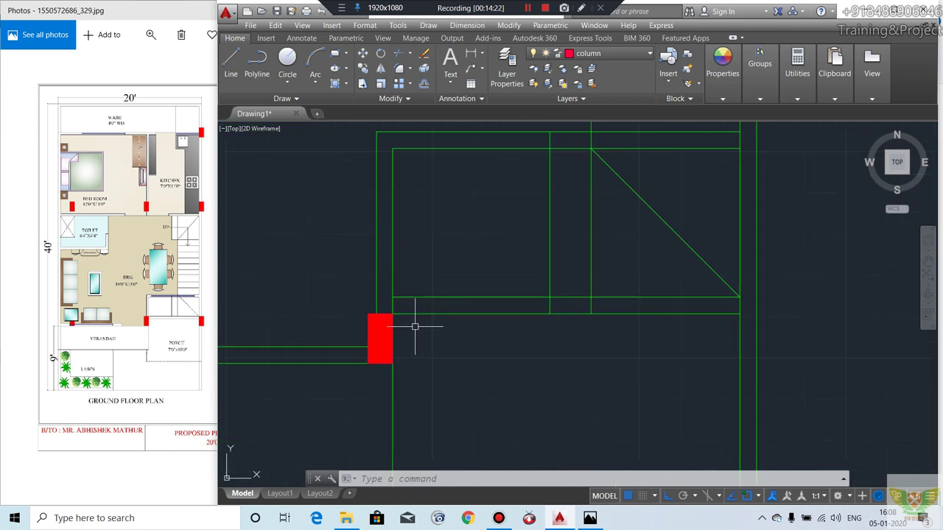
scroll(416, 327, "up", 1)
middle_click_drag(416, 327, 400, 326)
left_click(452, 280)
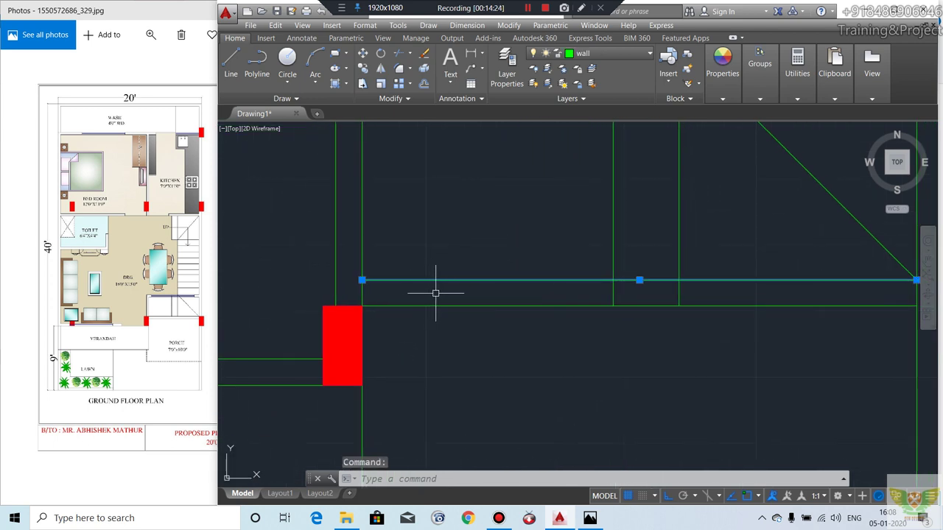
Step: Erase the wall line and replace it with a 4" offset of the adjacent wall line
key("Delete")
left_click(423, 83)
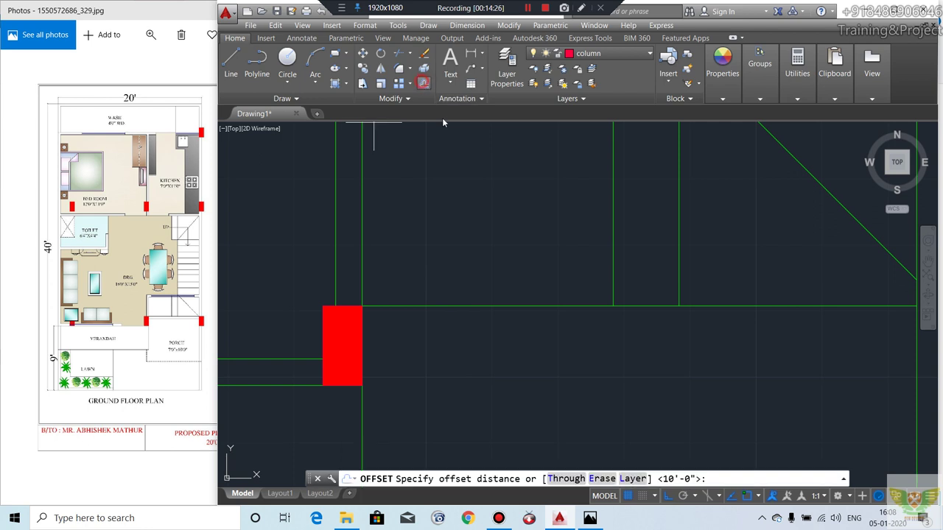
type("4")
key("Return")
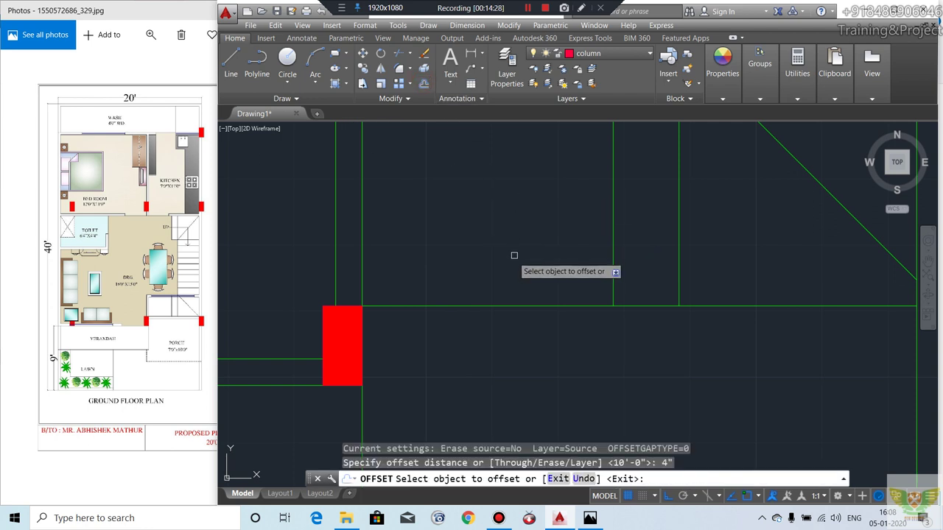
left_click(393, 306)
left_click(392, 339)
scroll(413, 310, "down", 5)
scroll(442, 290, "up", 1)
key("Return")
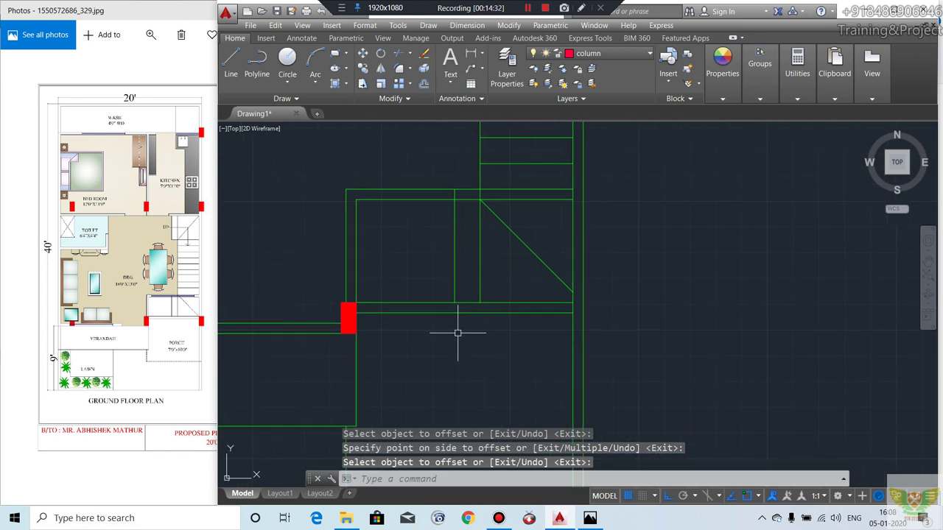
Step: Copy the red column to the right-hand wall junction
middle_click_drag(457, 335, 476, 367)
scroll(460, 306, "down", 1)
scroll(477, 273, "down", 1)
scroll(485, 339, "down", 1)
scroll(488, 345, "down", 1)
scroll(488, 345, "down", 2)
mouse_move(495, 331)
middle_mouse_down()
mouse_move(500, 316)
mouse_move(404, 319)
middle_mouse_up()
scroll(452, 291, "up", 2)
scroll(451, 288, "up", 2)
scroll(464, 284, "up", 2)
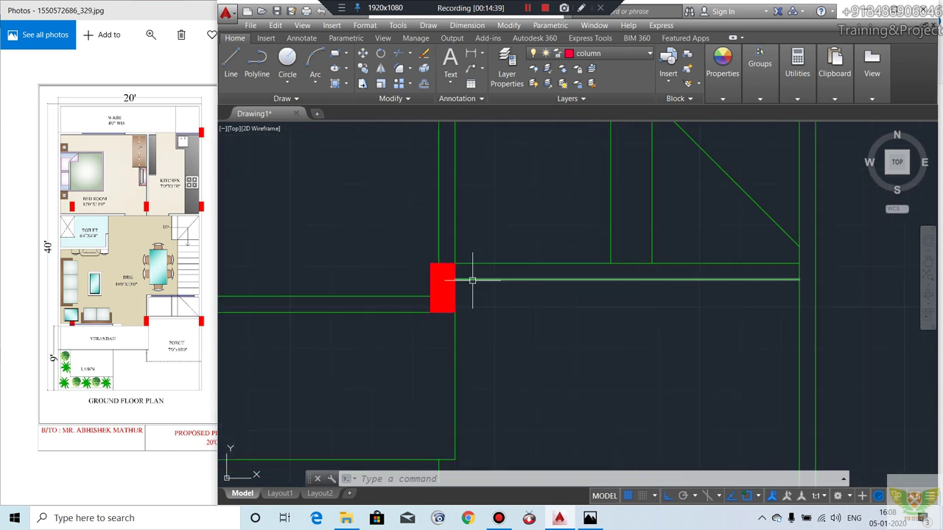
left_click(434, 273)
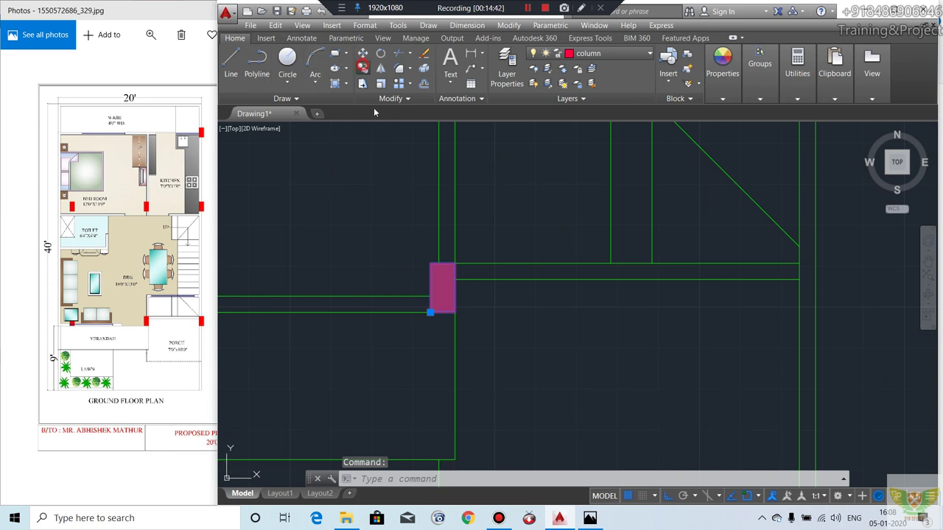
left_click(362, 68)
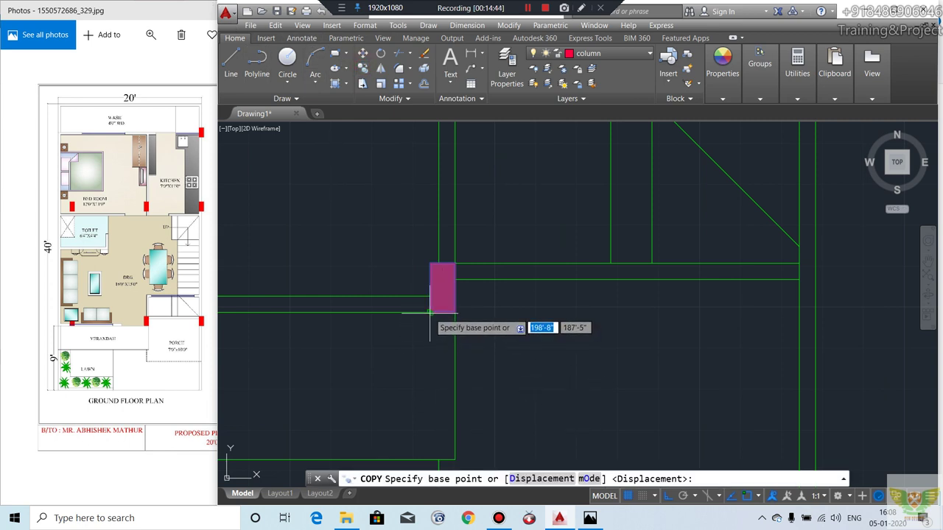
left_click(430, 313)
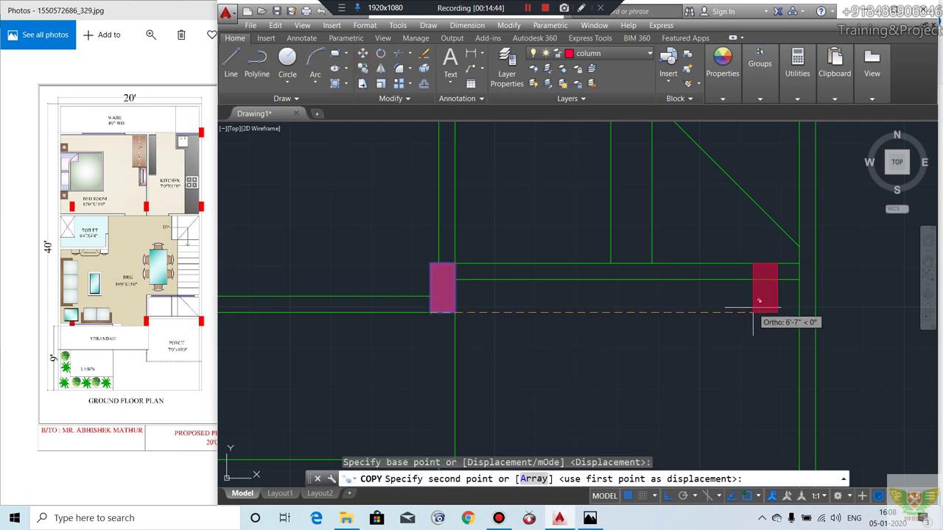
left_click(798, 313)
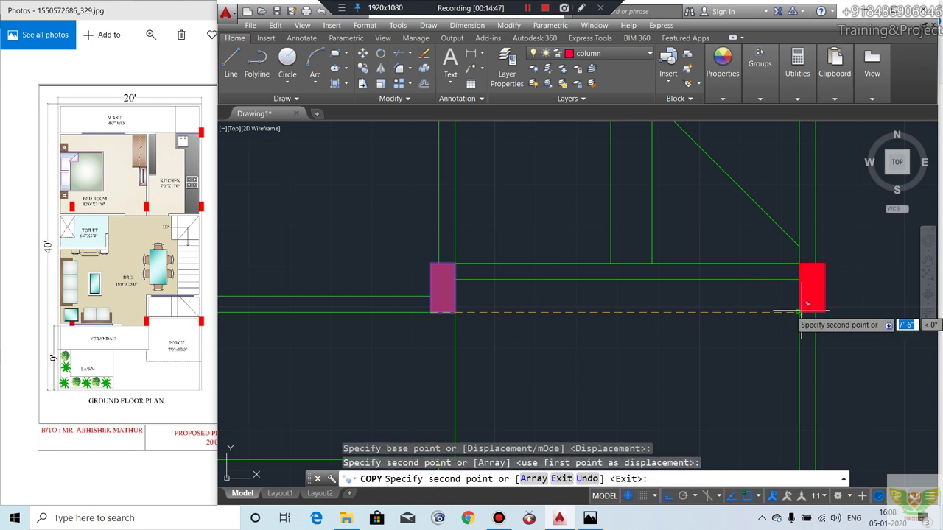
Step: Place another column copy 10' along the wall
scroll(800, 313, "down", 2)
middle_click_drag(462, 358, 580, 361)
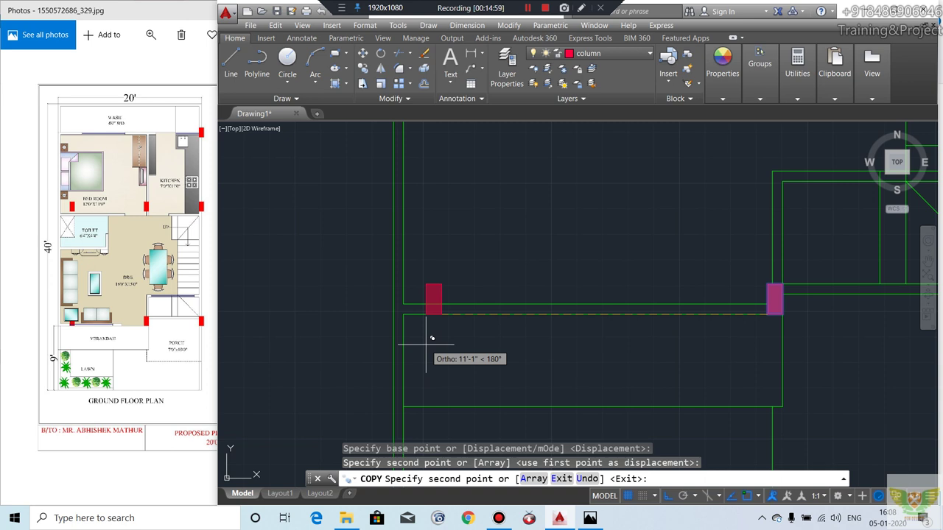
type("10'")
key("Return")
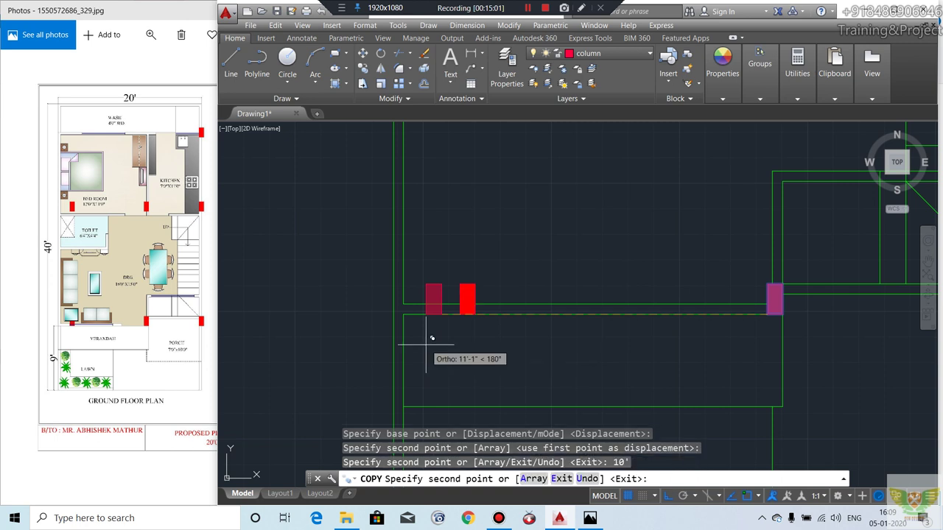
scroll(435, 340, "down", 5)
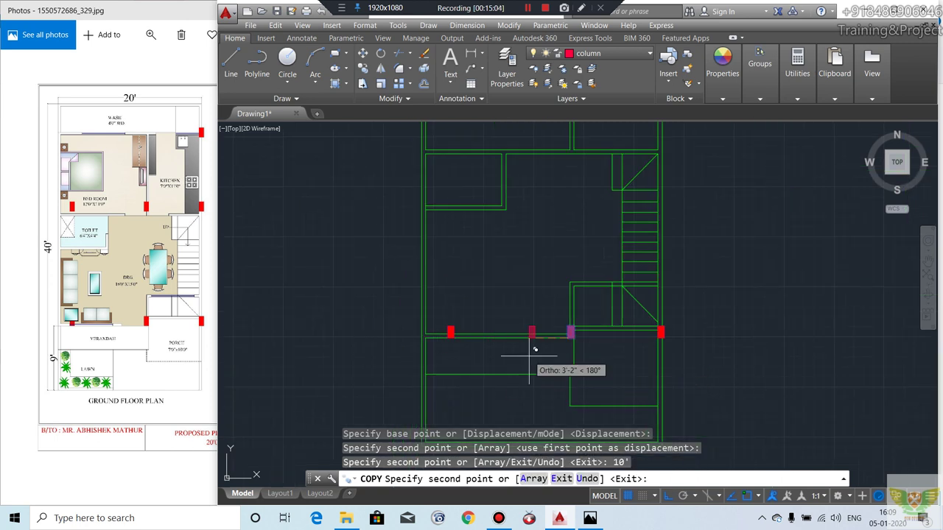
middle_click_drag(524, 355, 506, 362)
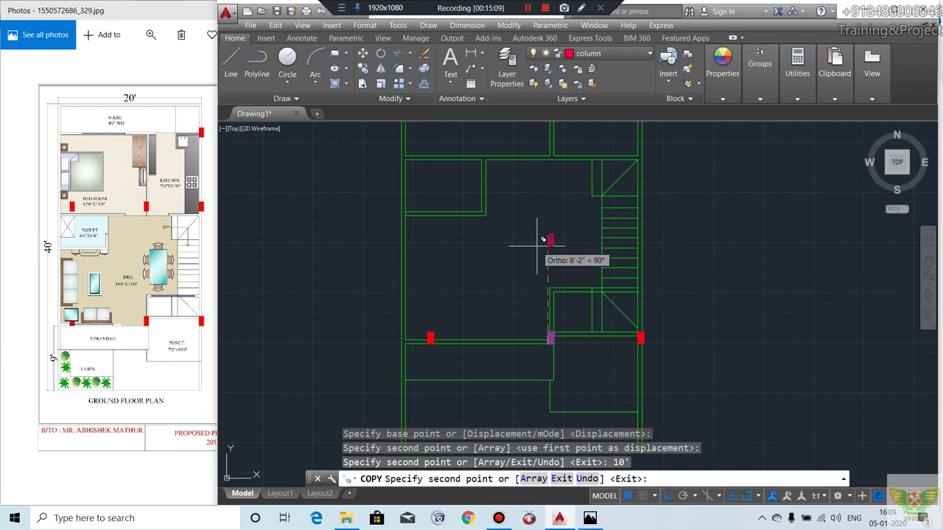
middle_click_drag(537, 245, 512, 265)
key("Return")
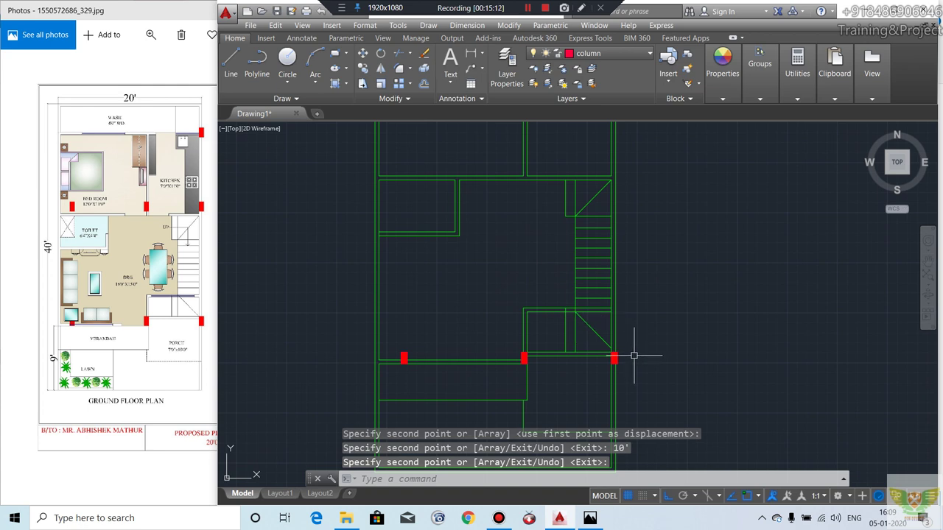
scroll(581, 355, "up", 4)
left_click(604, 351)
left_click(582, 372)
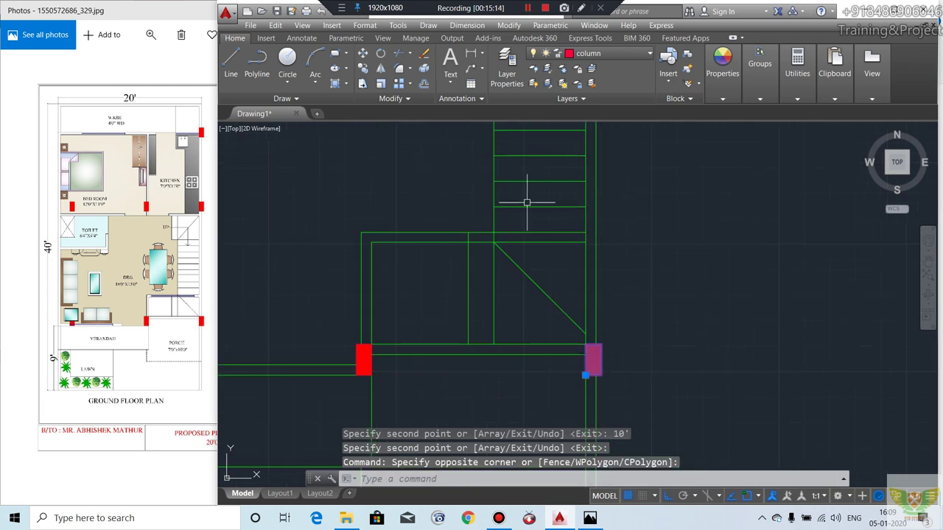
Step: Copy the red column from its lower-left corner 16' up the right-hand wall
left_click(366, 75)
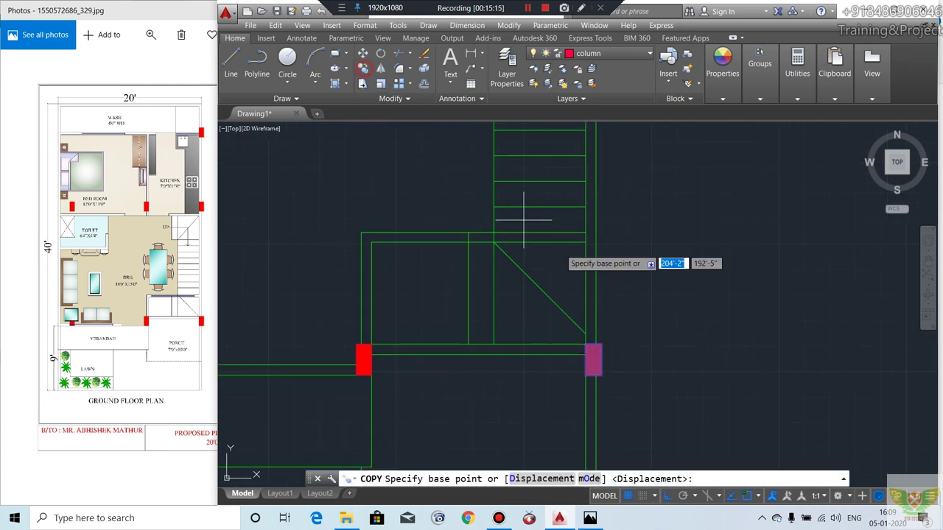
left_click(586, 376)
scroll(589, 353, "down", 2)
scroll(582, 251, "up", 1)
scroll(562, 236, "up", 1)
middle_click_drag(562, 233, 551, 261)
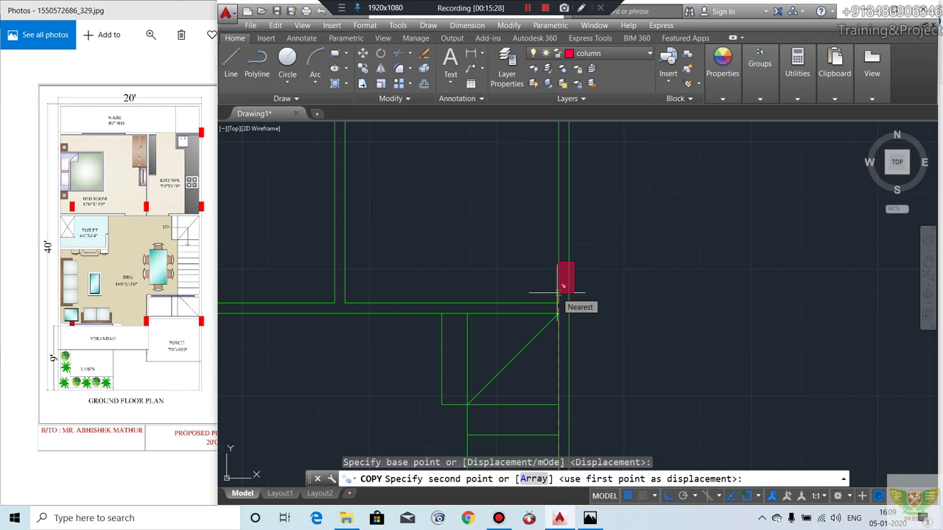
type("16")
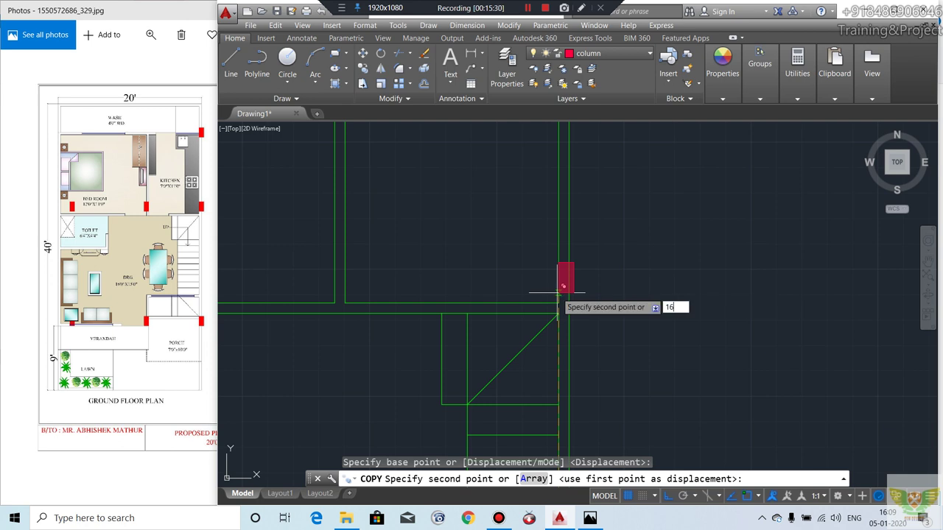
key("Return")
Step: Place another column copy at the top-right wall corner
scroll(553, 236, "down", 2)
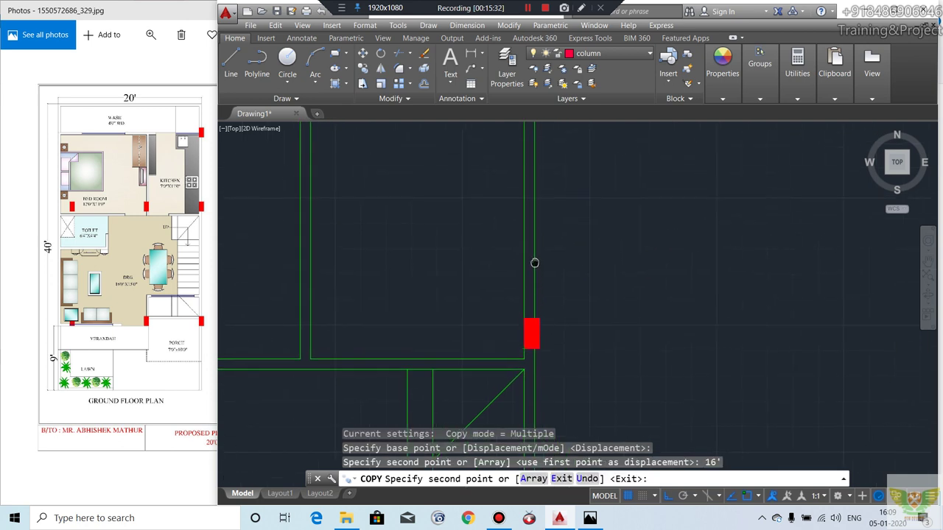
scroll(537, 158, "up", 2)
middle_click_drag(537, 158, 508, 277)
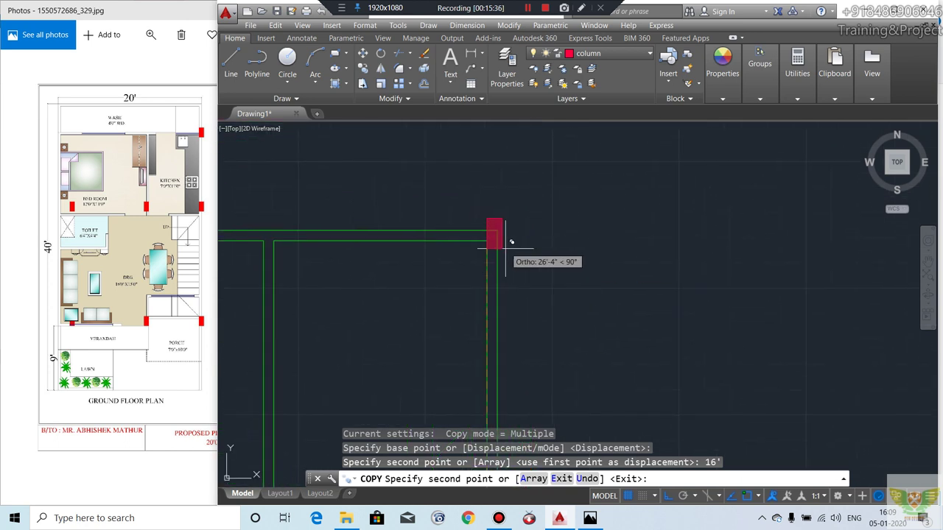
scroll(486, 231, "up", 2)
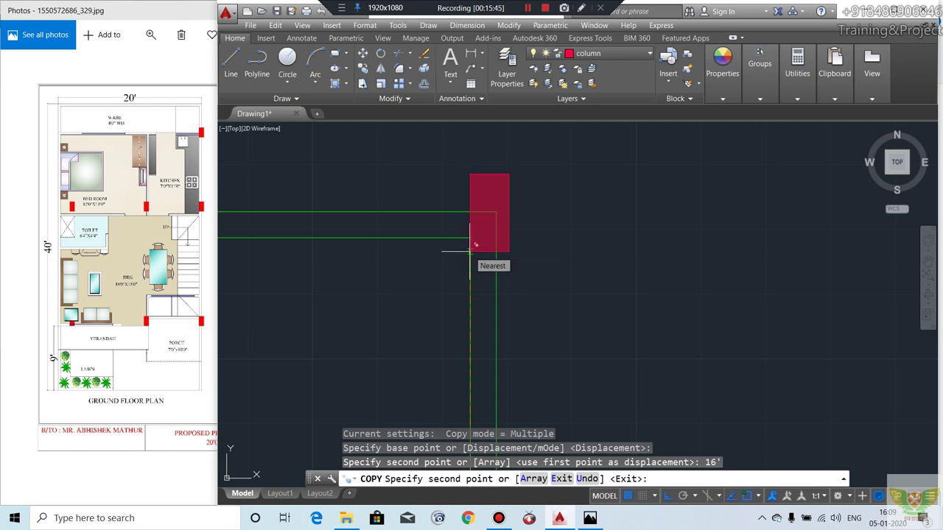
left_click(469, 253)
scroll(509, 228, "down", 3)
key("Return")
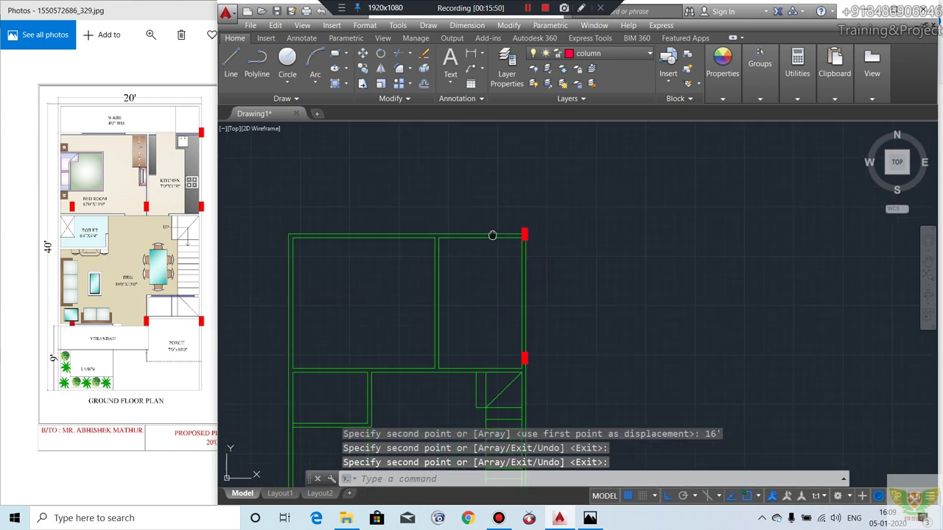
scroll(475, 327, "up", 4)
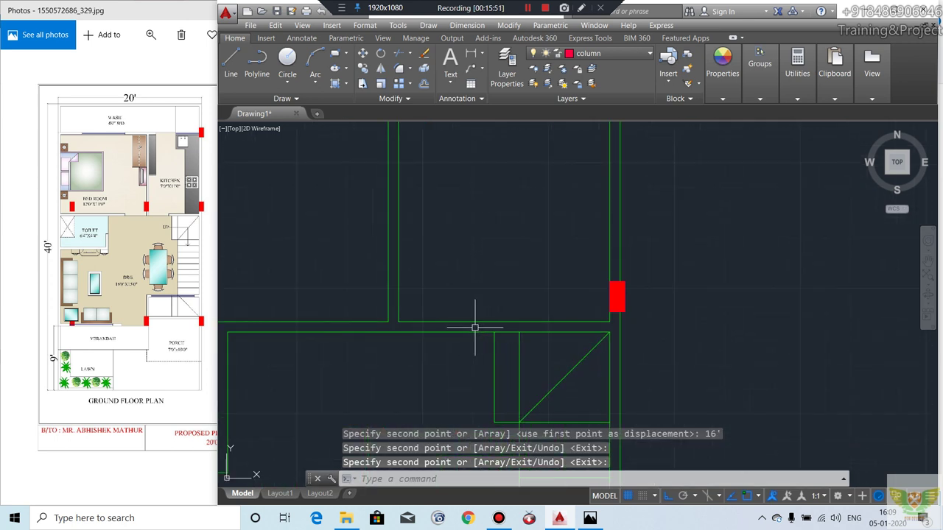
Step: Copy a column block onto the left cross-wall junction
key("Return")
left_click(618, 291)
left_click(363, 68)
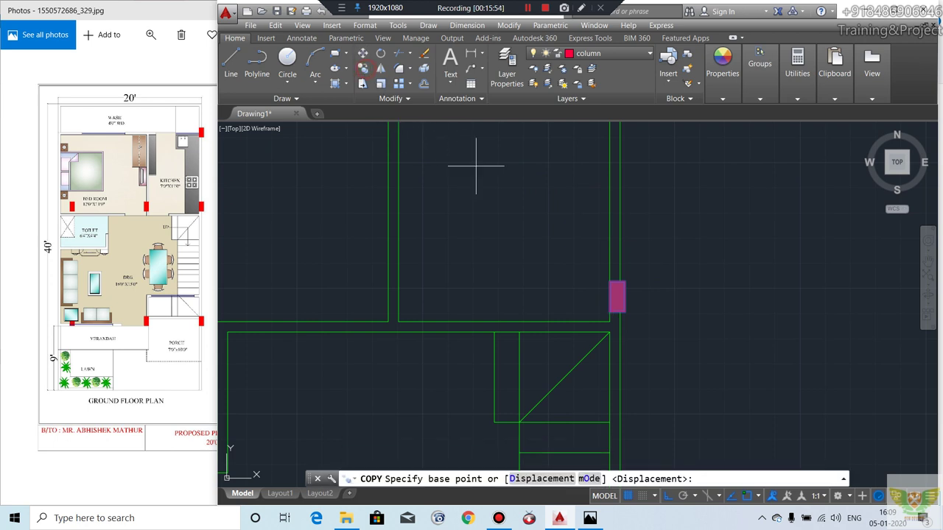
scroll(609, 319, "up", 2)
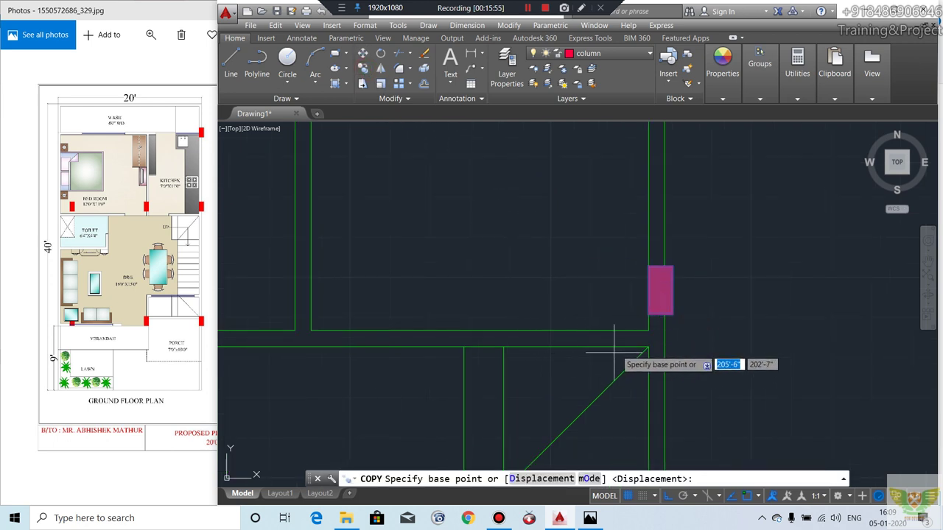
left_click(673, 316)
left_click(320, 307)
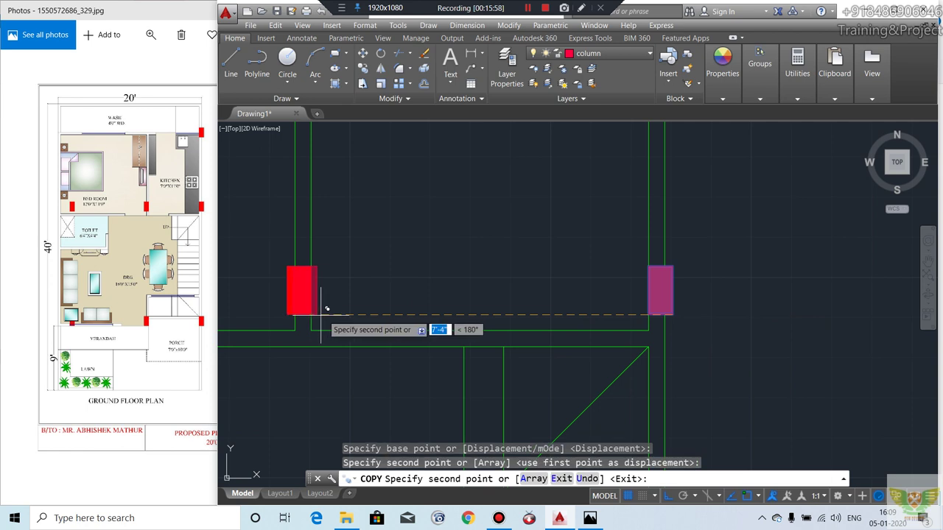
scroll(390, 295, "down", 2)
middle_click_drag(390, 295, 480, 309)
scroll(387, 290, "up", 2)
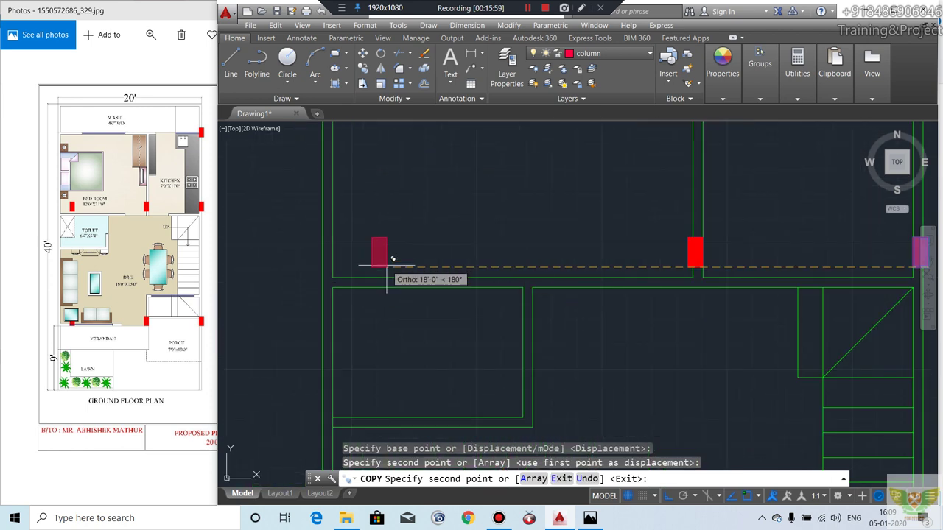
scroll(392, 257, "down", 1)
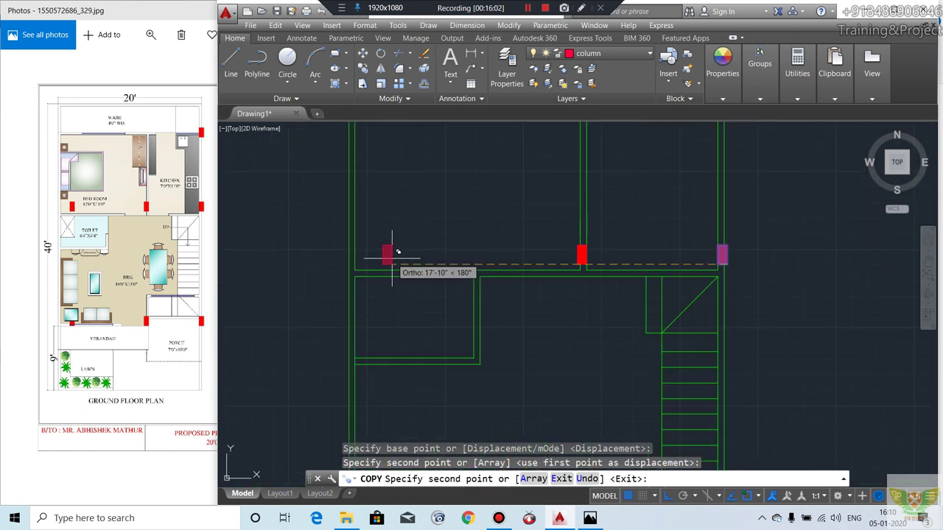
key("Return")
scroll(391, 250, "down", 3)
scroll(382, 369, "up", 3)
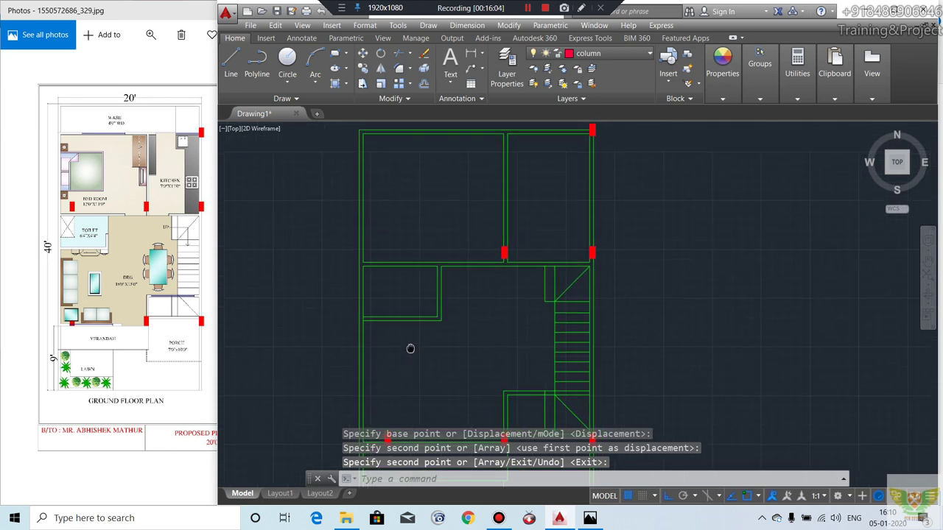
scroll(443, 251, "up", 4)
Step: Copy the left column 10' further left along the middle cross wall
left_click(593, 254)
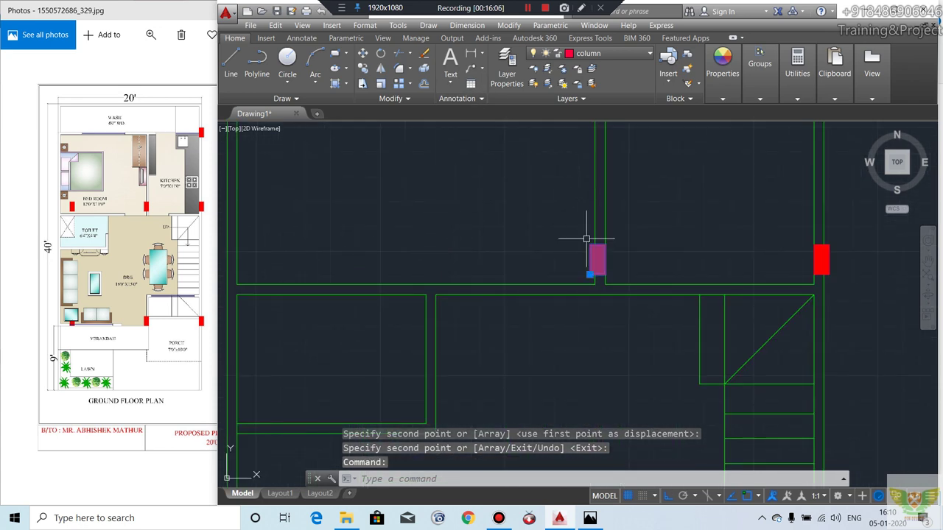
left_click(366, 67)
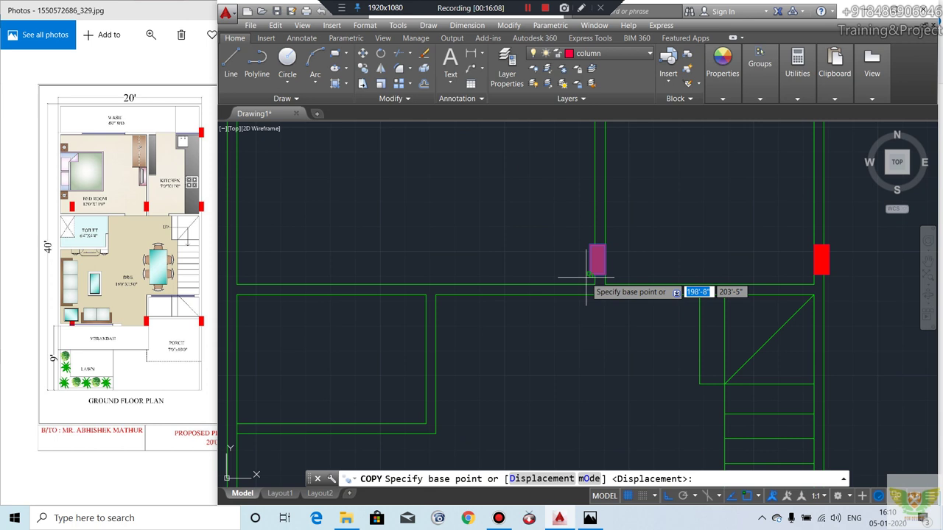
left_click(592, 273)
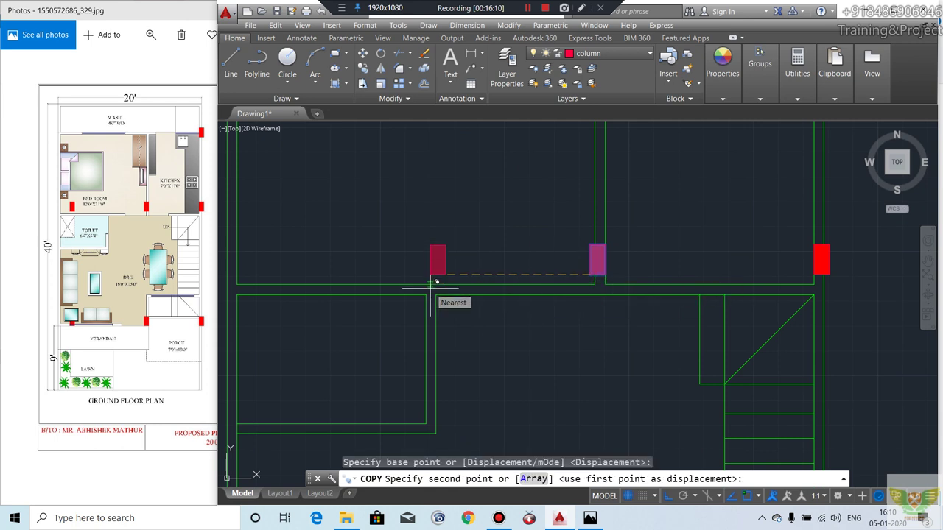
type("10'")
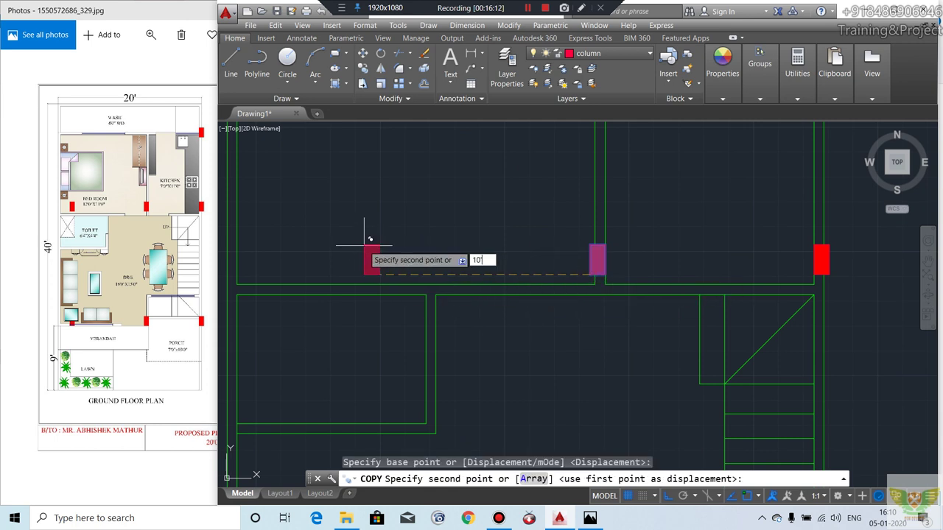
key("Return")
key("Return")
scroll(386, 298, "down", 5)
middle_click_drag(386, 298, 367, 292)
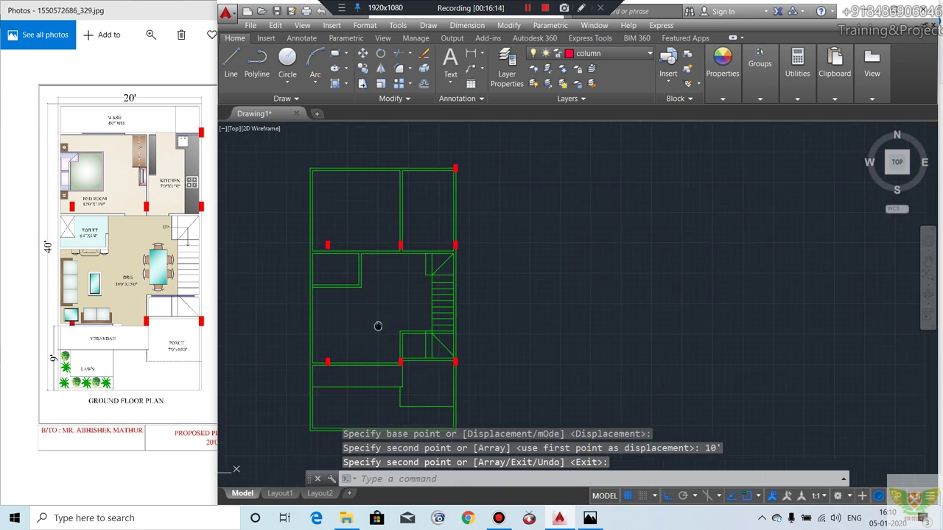
middle_click_drag(378, 326, 354, 314)
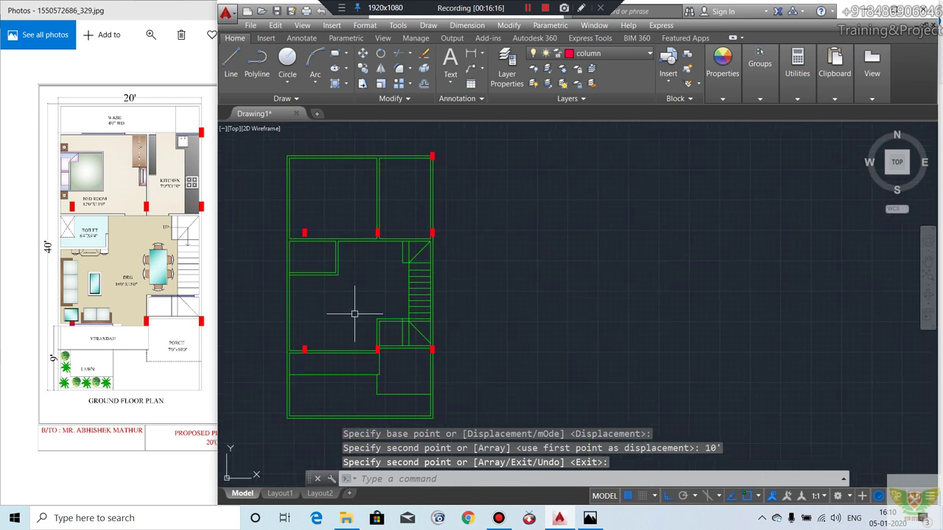
scroll(337, 300, "down", 1)
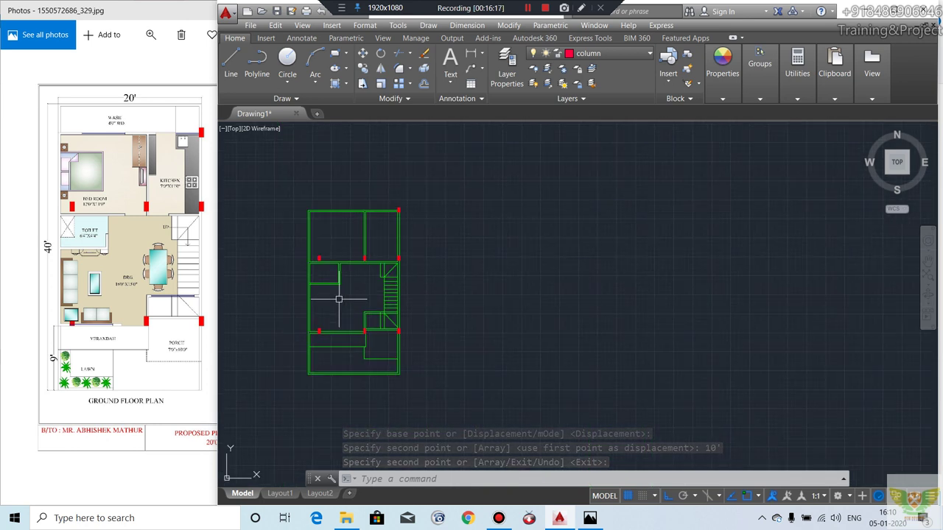
scroll(339, 299, "up", 1)
scroll(375, 247, "up", 2)
scroll(358, 267, "up", 1)
scroll(277, 225, "up", 4)
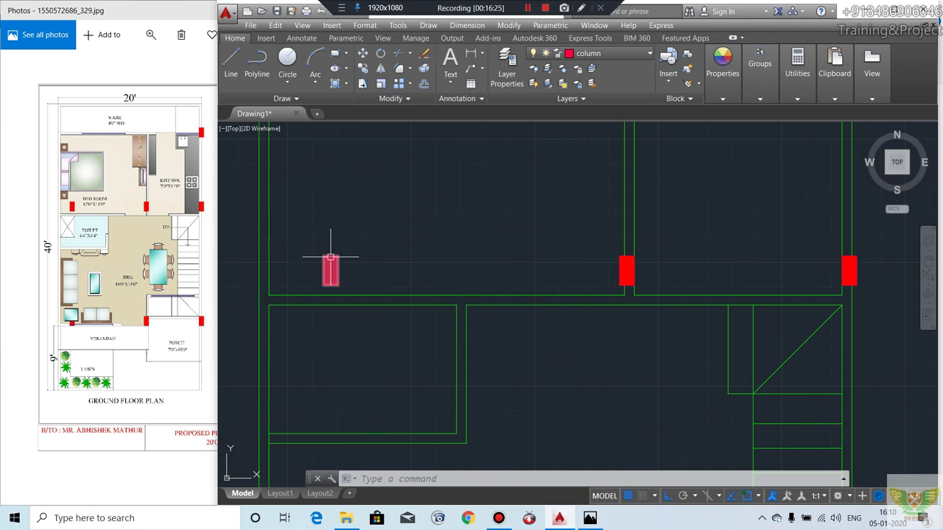
scroll(333, 269, "down", 2)
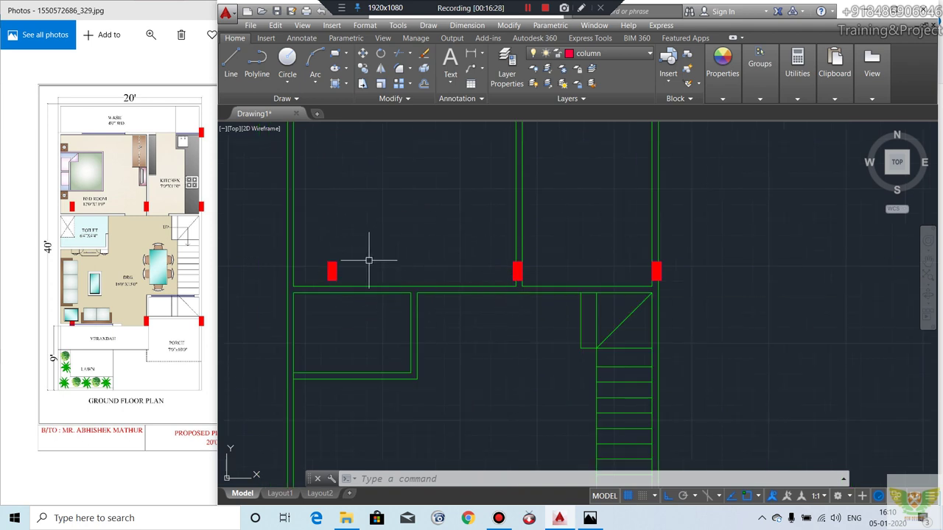
scroll(368, 260, "down", 4)
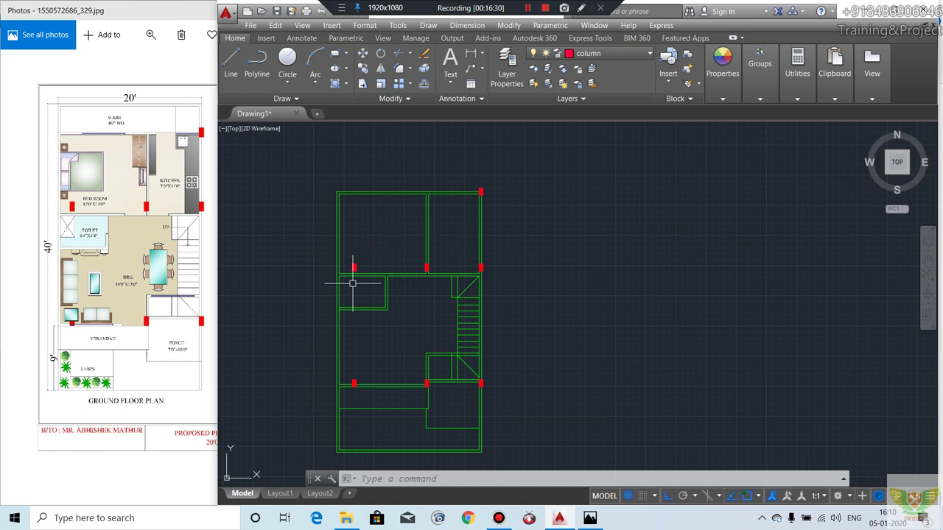
scroll(355, 263, "up", 4)
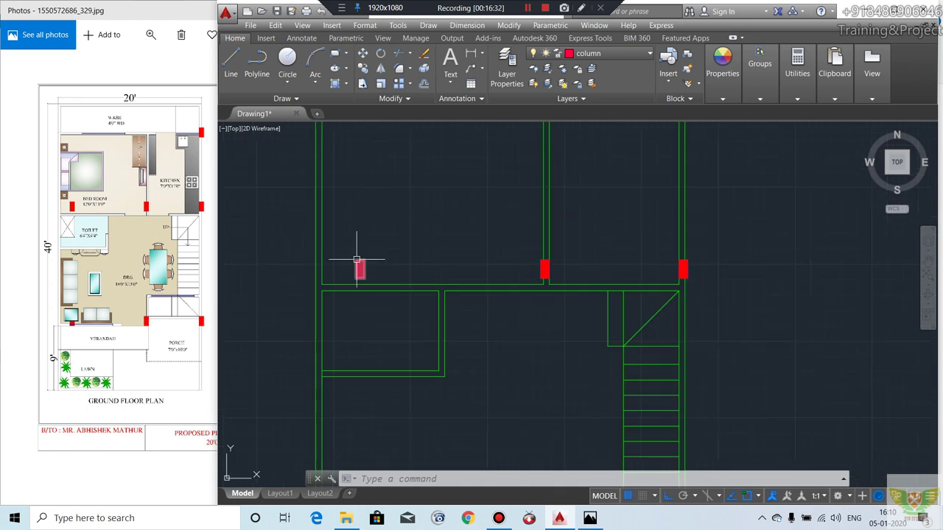
right_click(385, 239)
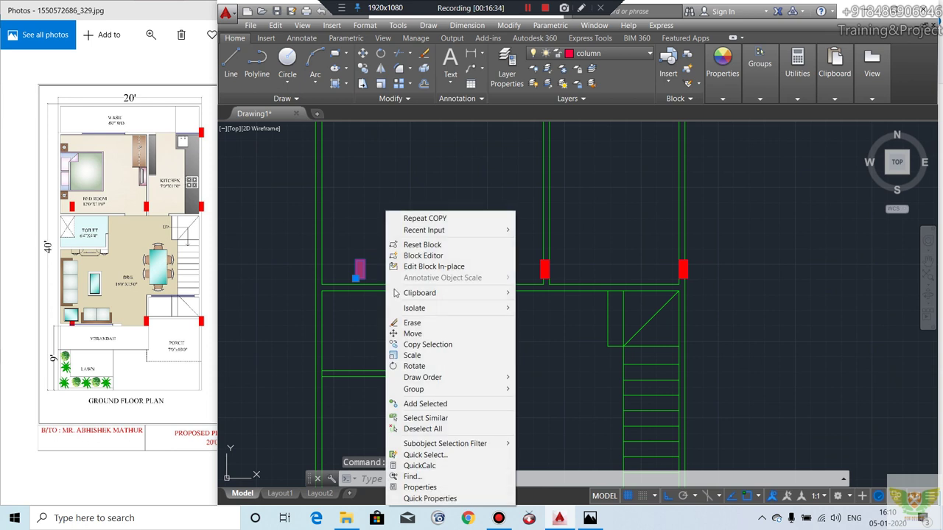
left_click(428, 417)
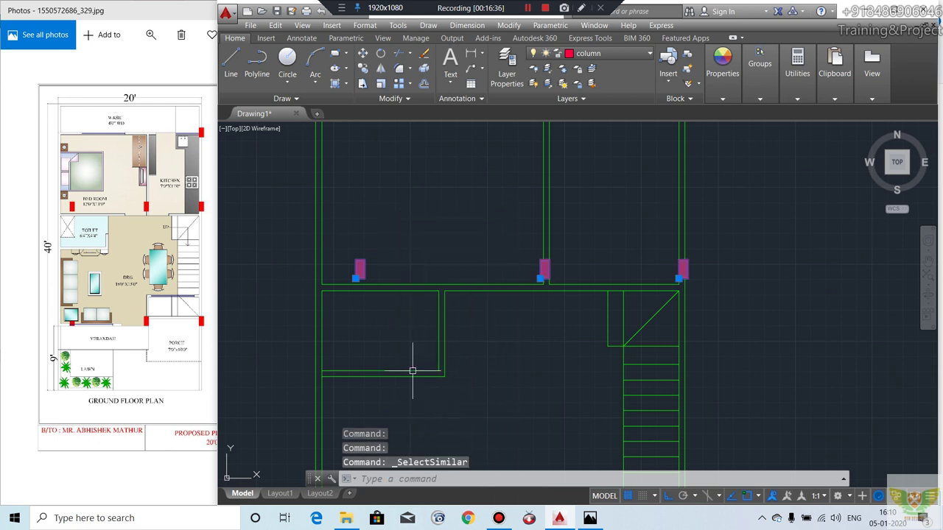
right_click(396, 346)
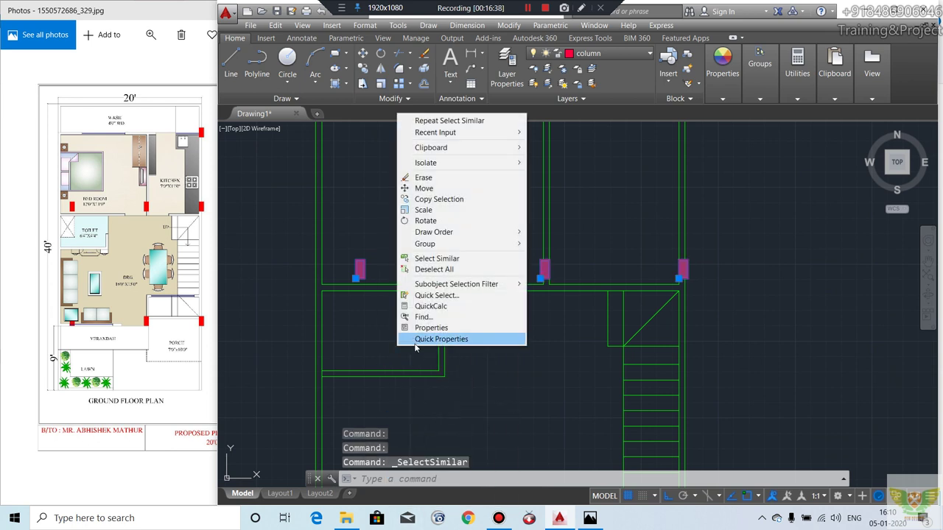
left_click(416, 341)
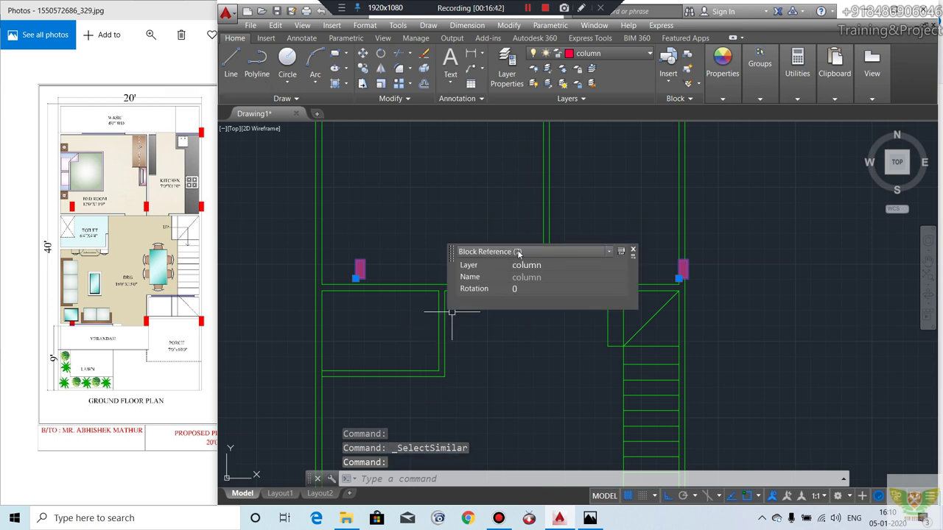
scroll(318, 261, "down", 4)
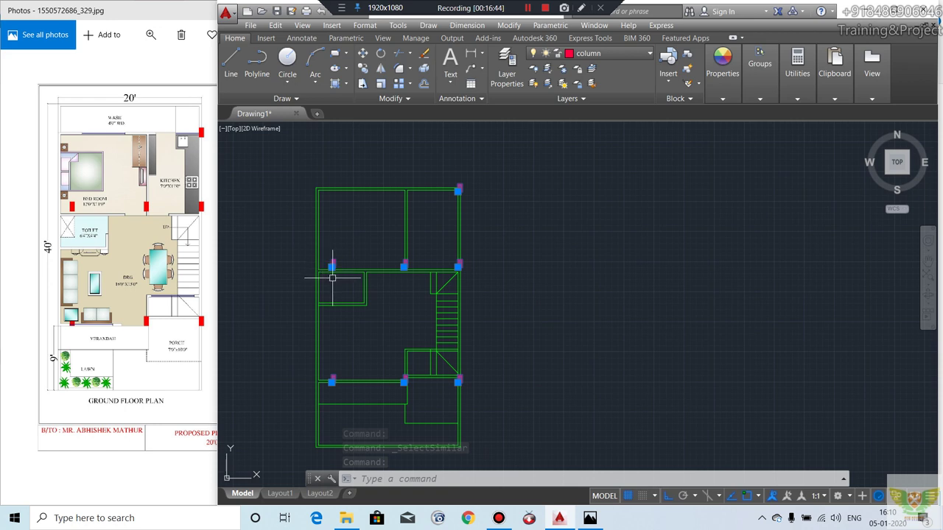
scroll(366, 287, "down", 2)
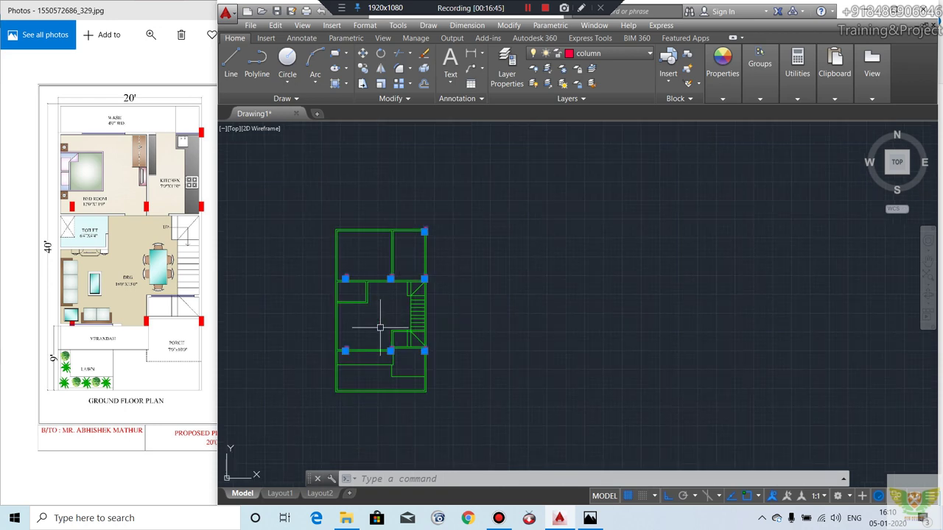
key("Escape")
key("Escape")
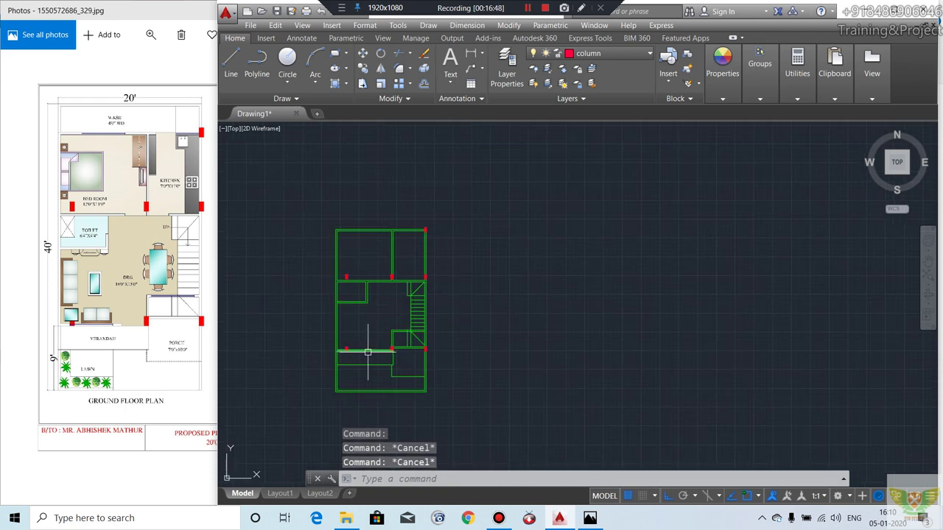
mouse_move(373, 328)
middle_mouse_down()
mouse_move(378, 305)
mouse_move(358, 389)
middle_mouse_up()
Step: Switch the current layer from column to furnitures via the Layer dropdown
scroll(368, 309, "up", 3)
scroll(397, 265, "up", 2)
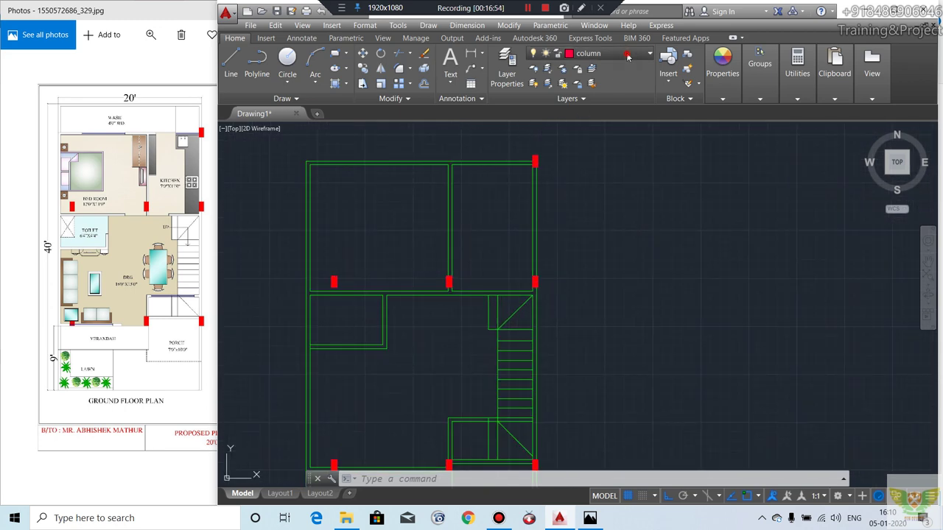
left_click(590, 53)
left_click(602, 98)
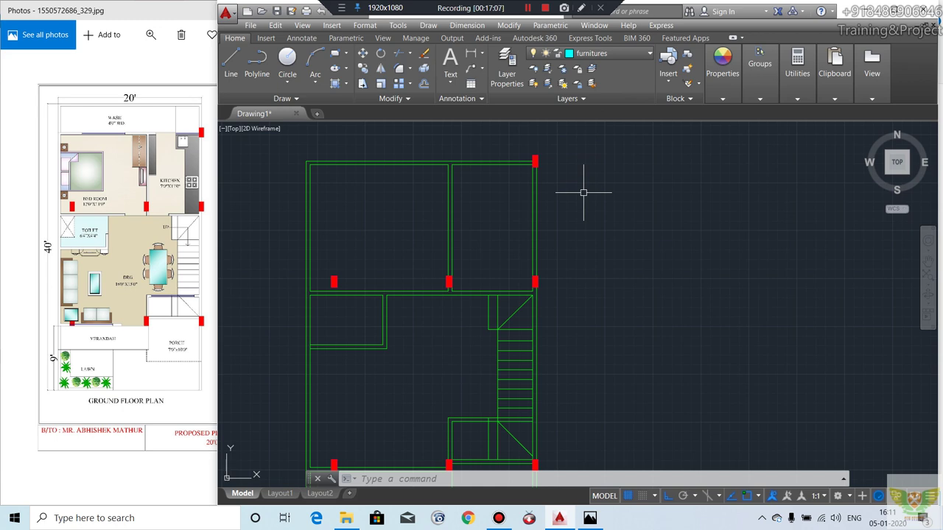
type("Tp")
Step: Open Tool Palettes with TP, move it right of the plan, and show the Architectural palette
key("Return")
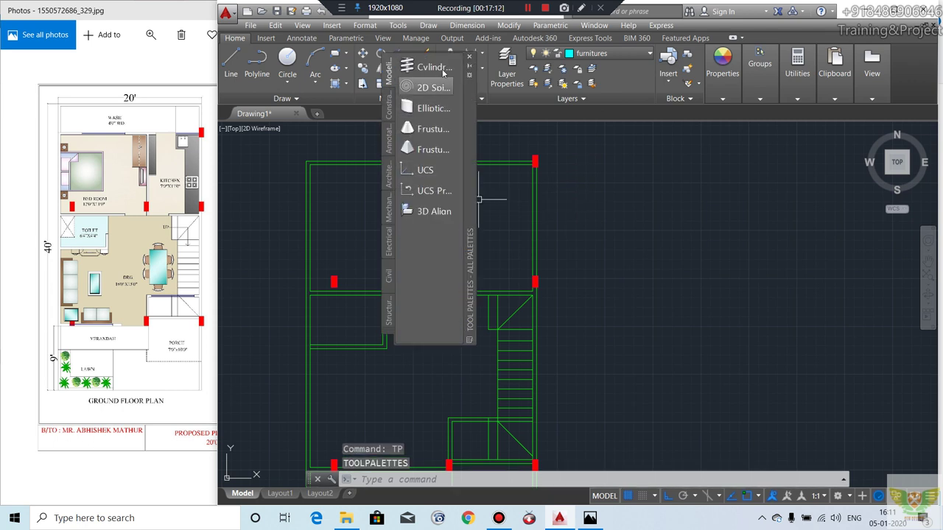
left_click_drag(474, 107, 709, 179)
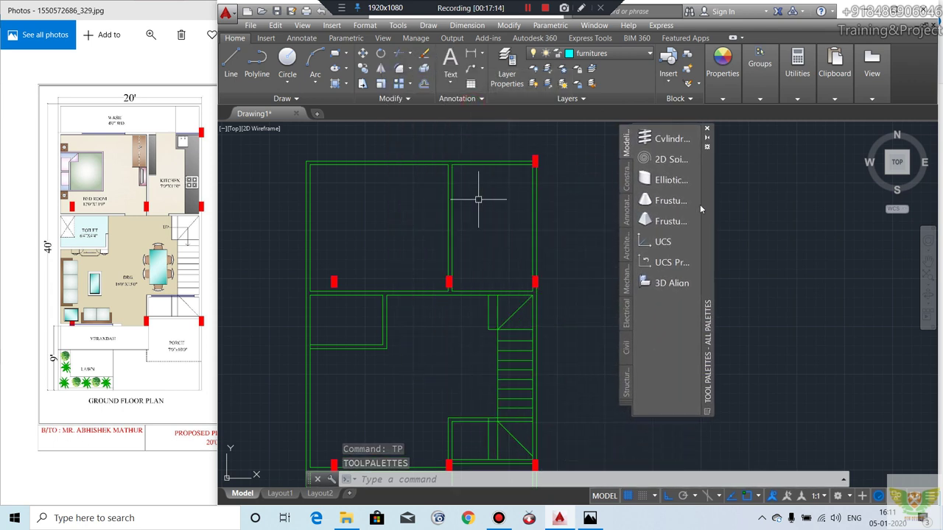
left_click(623, 246)
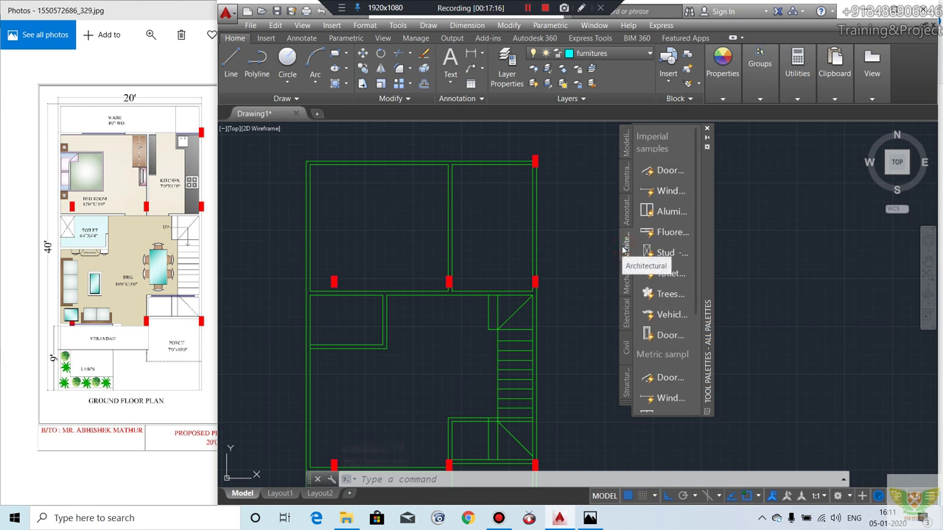
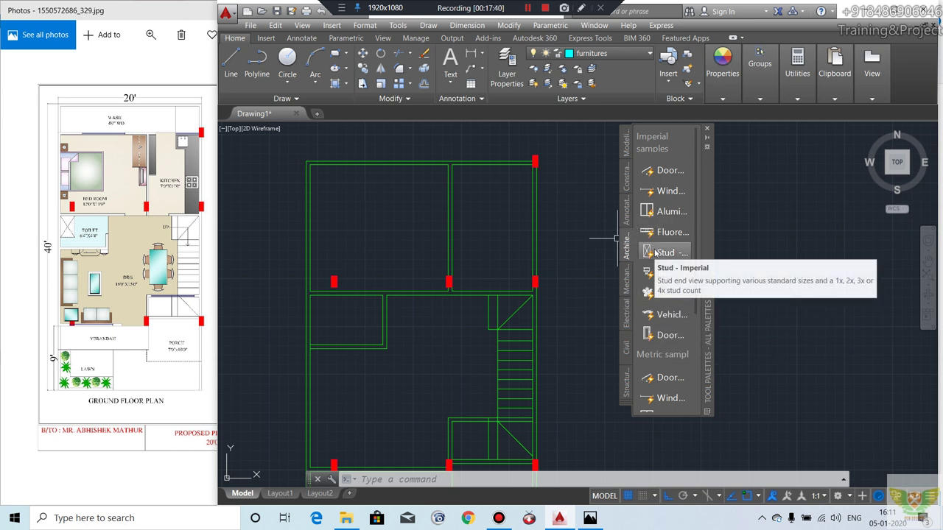
Step: Insert a Door – Imperial from the Architectural palette into the upper-left room
left_click(661, 173)
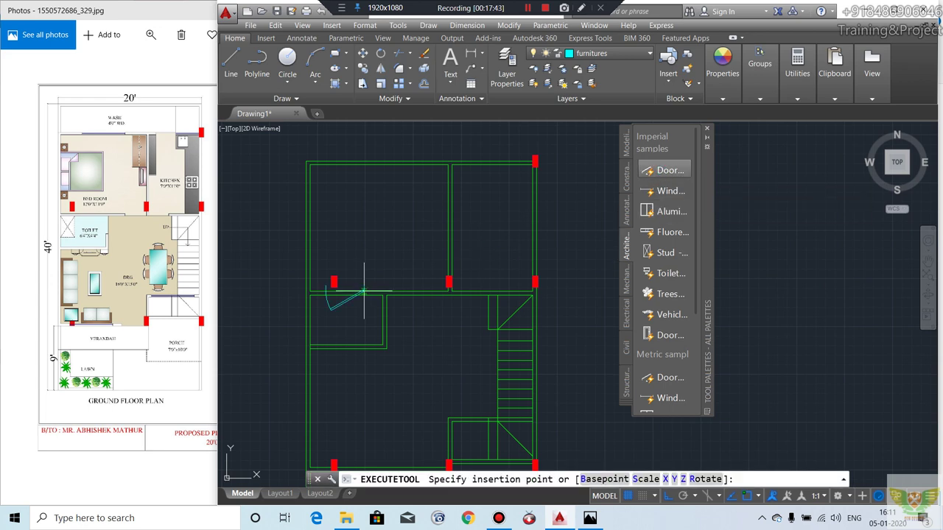
scroll(413, 271, "up", 3)
scroll(369, 294, "up", 3)
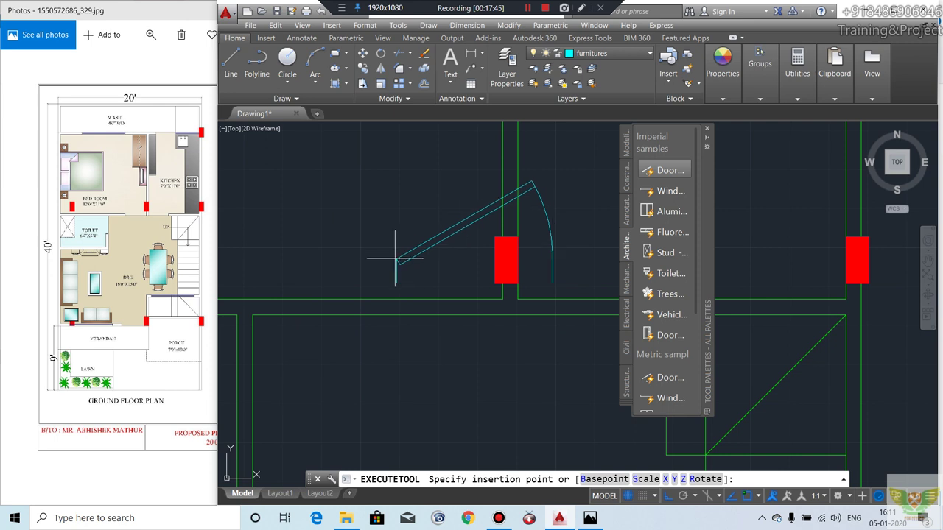
left_click(267, 264)
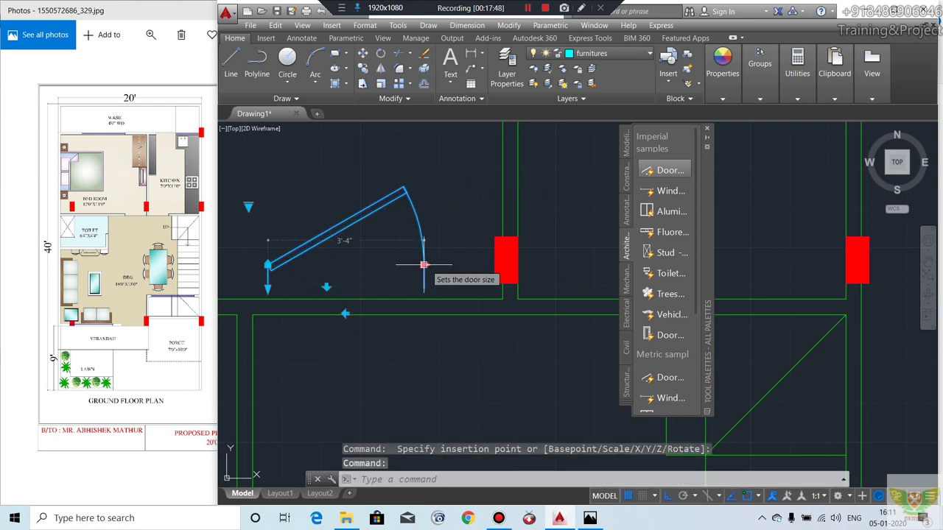
Step: Shrink the door's width with its size grip and set its swing to Closed
left_click(424, 265)
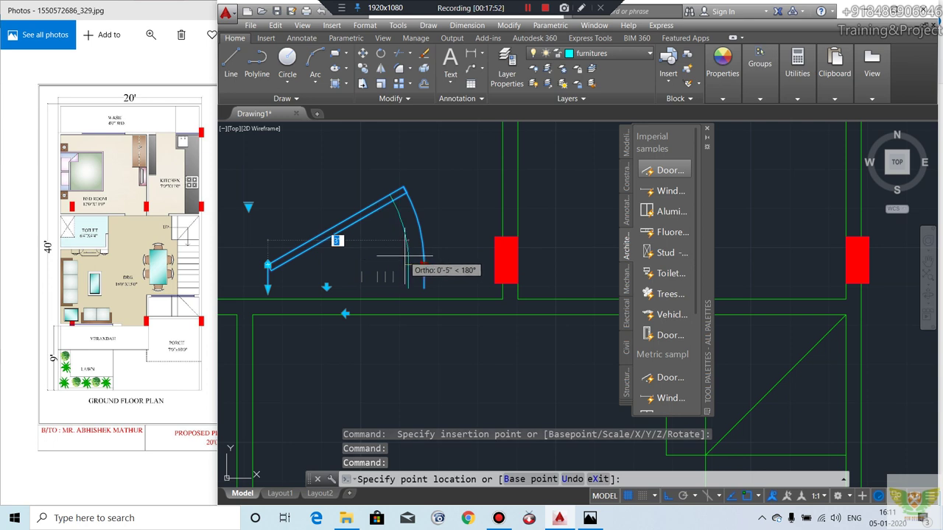
left_click(396, 264)
scroll(394, 271, "down", 2)
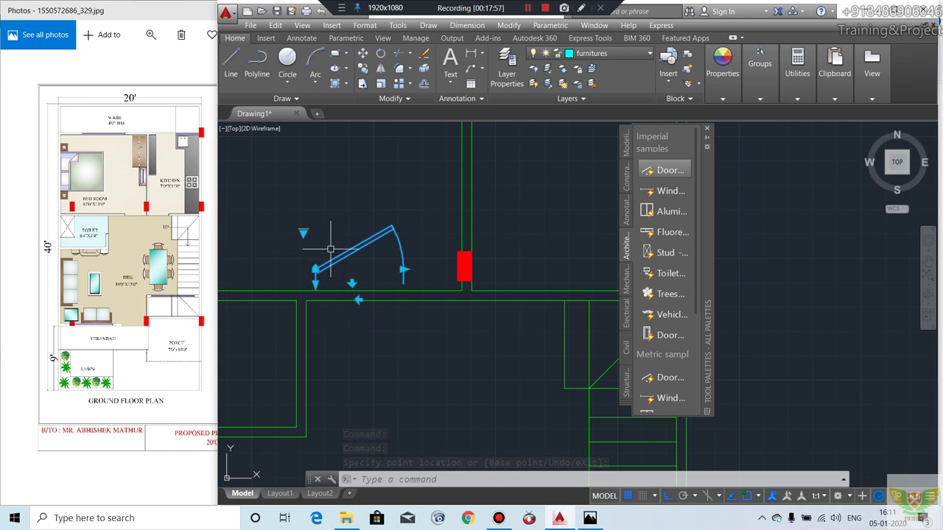
left_click(302, 234)
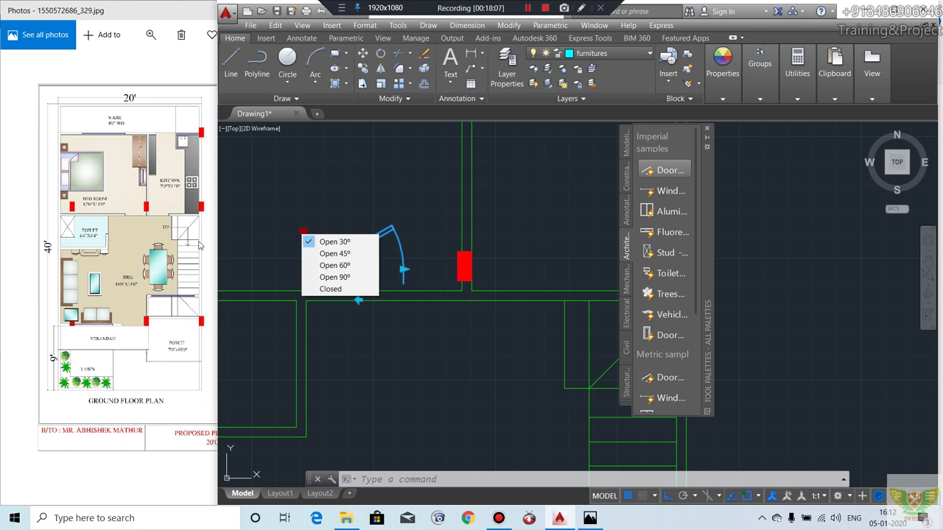
left_click(352, 289)
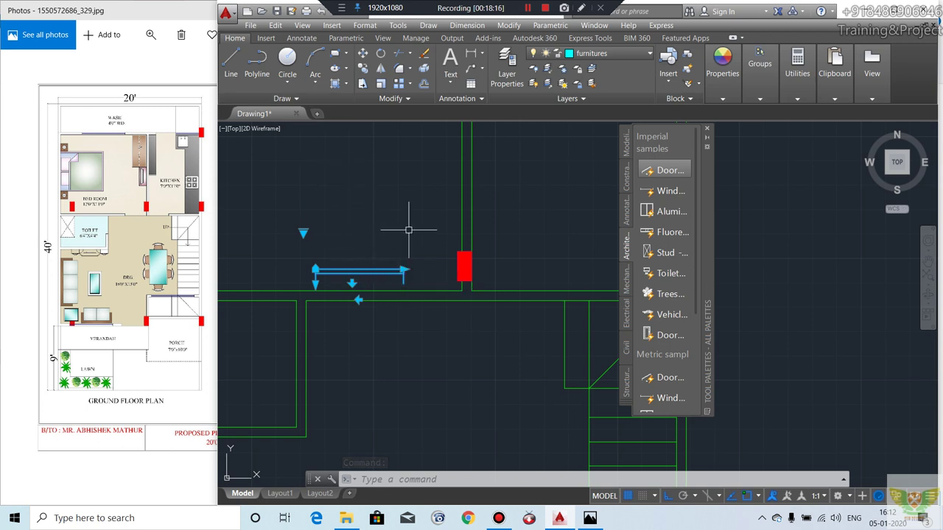
left_click(363, 57)
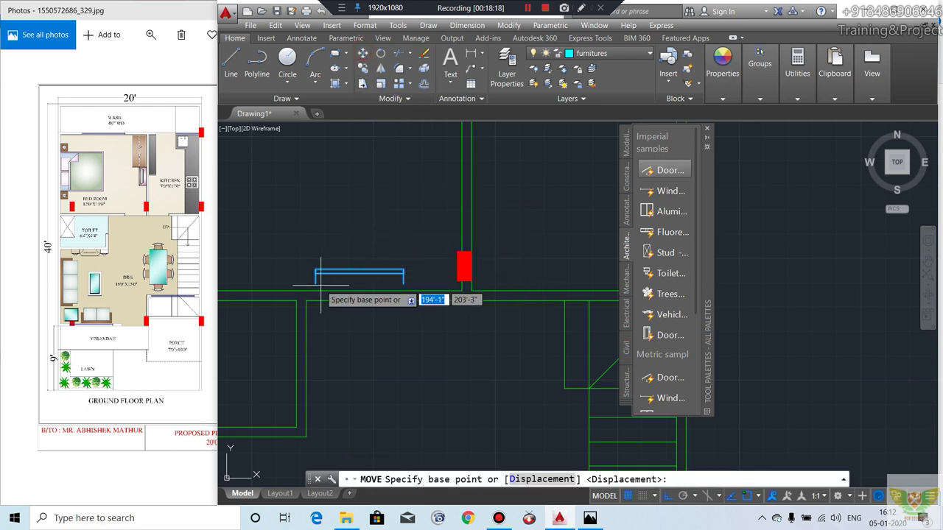
Step: Move the closed door down onto the interior wall line
scroll(408, 278, "up", 2)
left_click(408, 279)
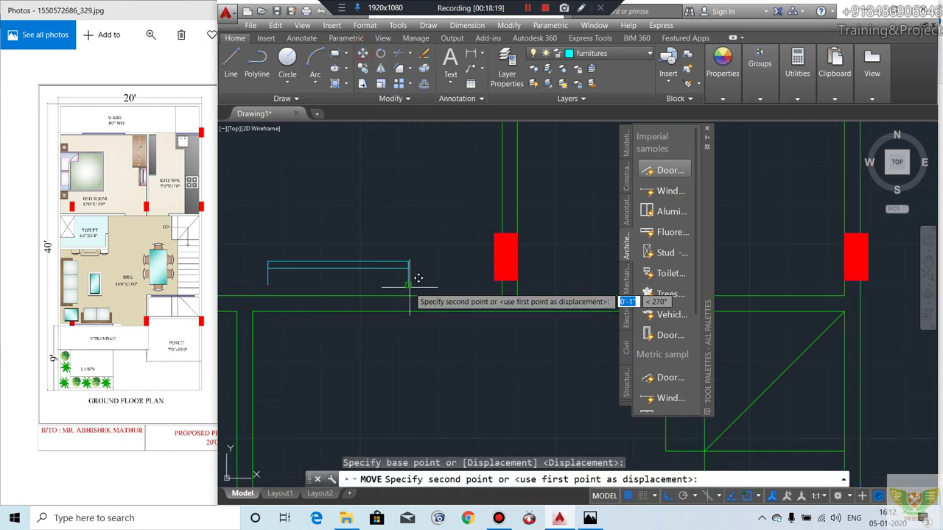
left_click(494, 313)
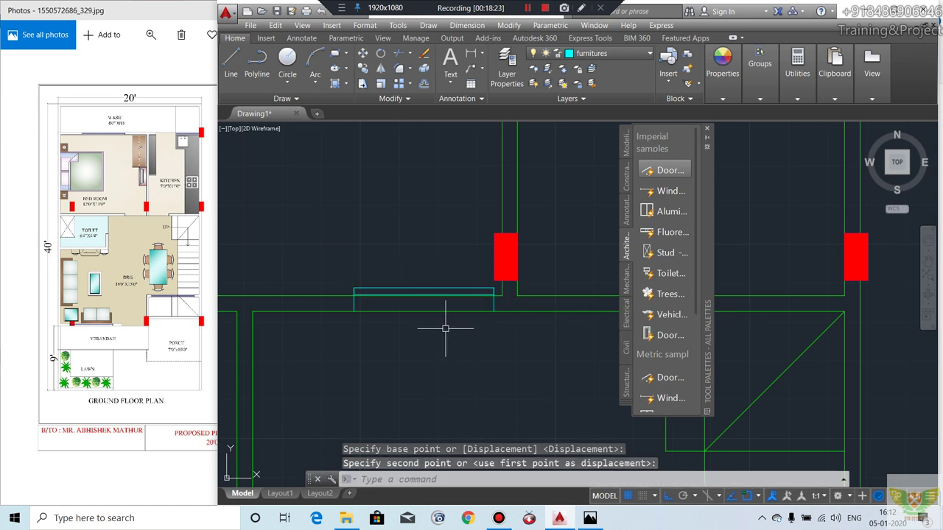
scroll(405, 316, "down", 3)
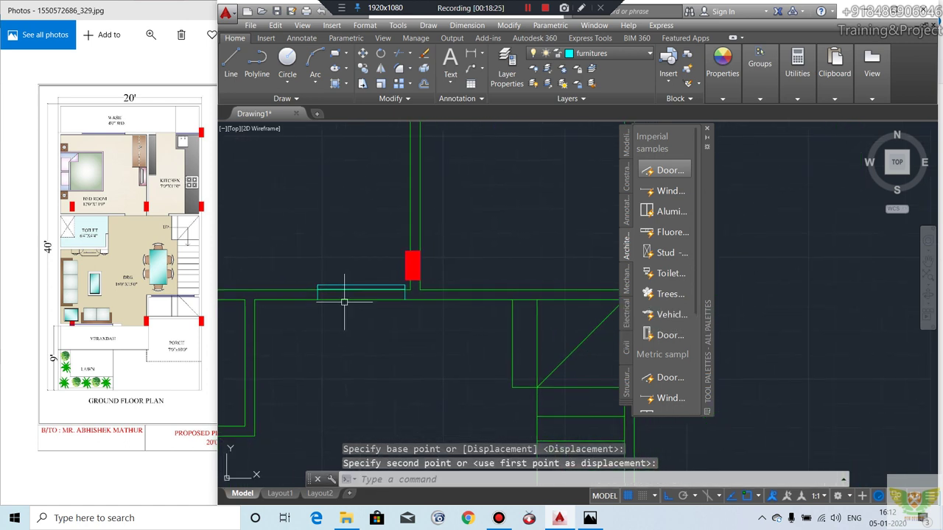
scroll(305, 267, "up", 2)
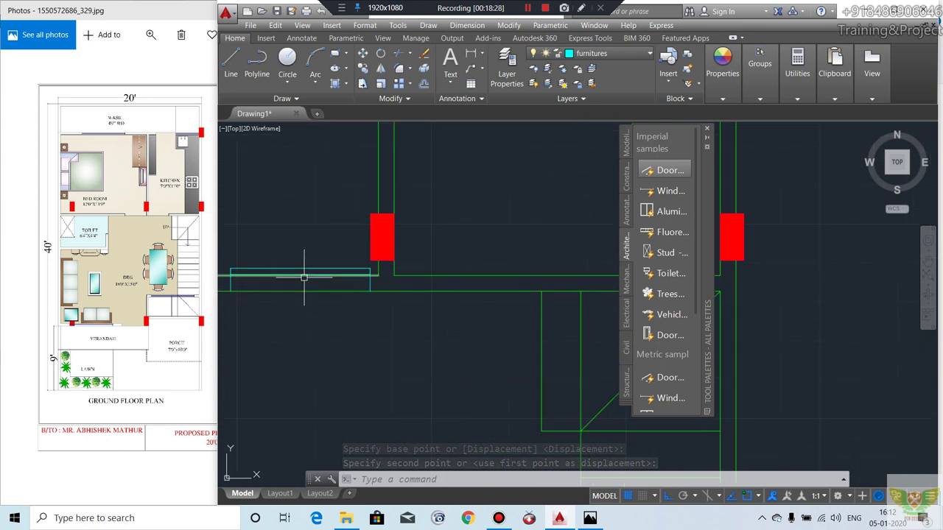
Step: Select the door and start a mirror, then cancel it
left_click(317, 263)
left_click(308, 264)
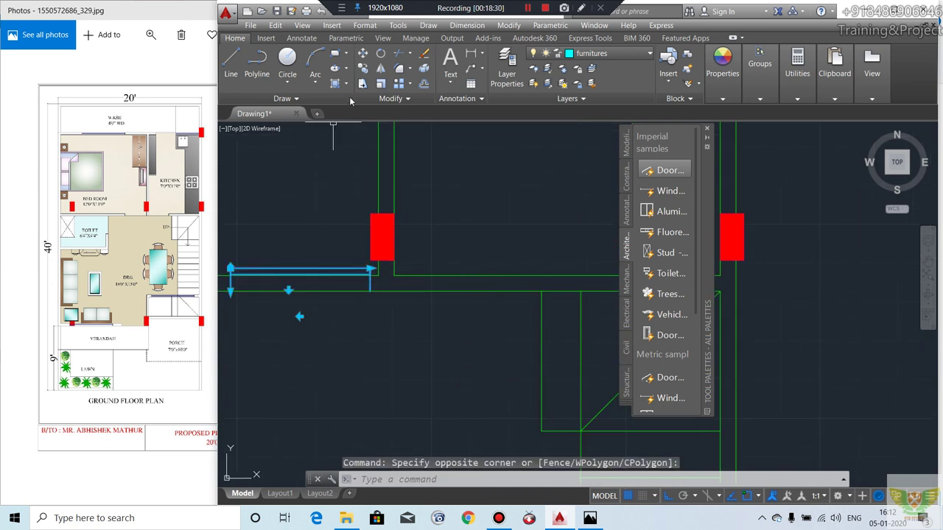
left_click(381, 70)
scroll(394, 265, "up", 2)
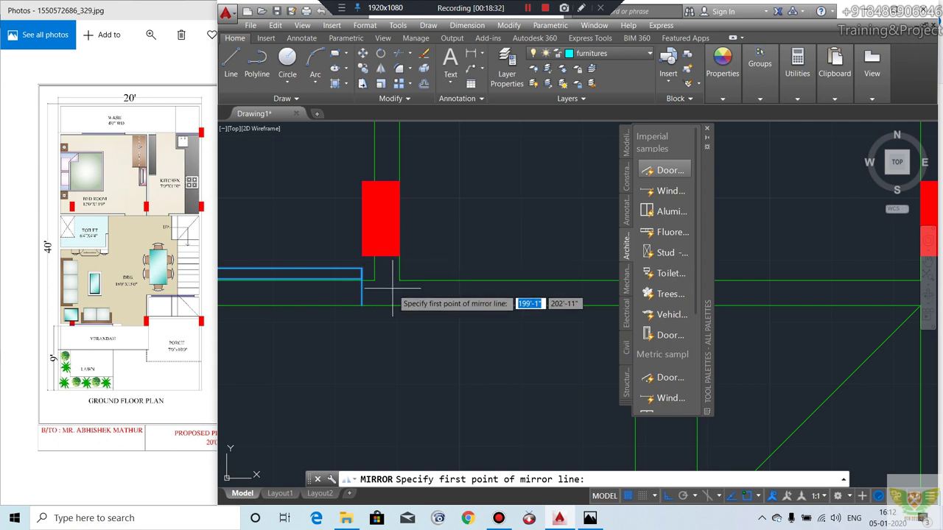
left_click(381, 180)
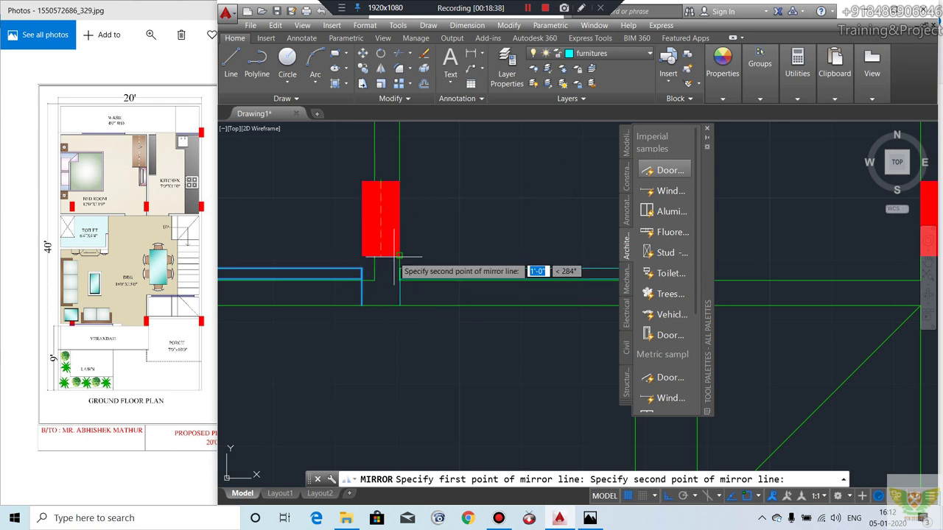
key("Escape")
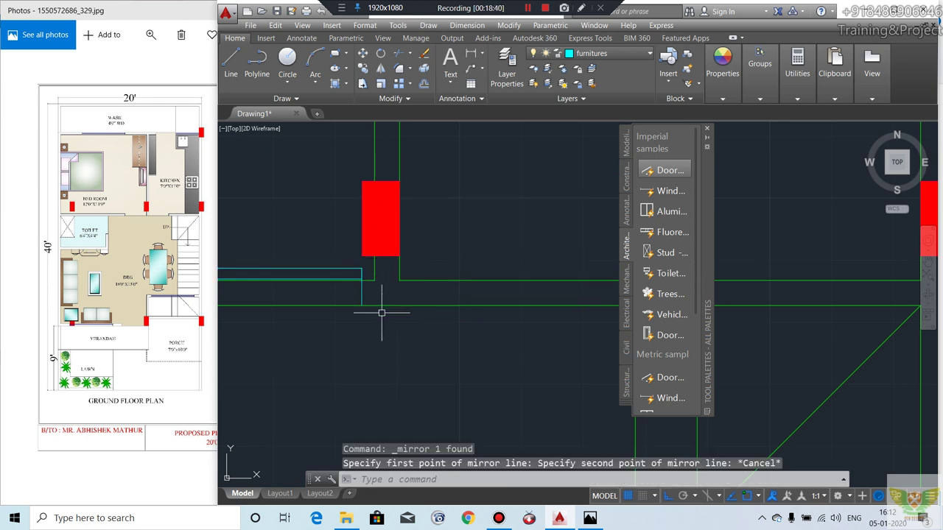
Step: Draw a short horizontal helper line beside the red column
left_click(230, 59)
scroll(361, 280, "up", 2)
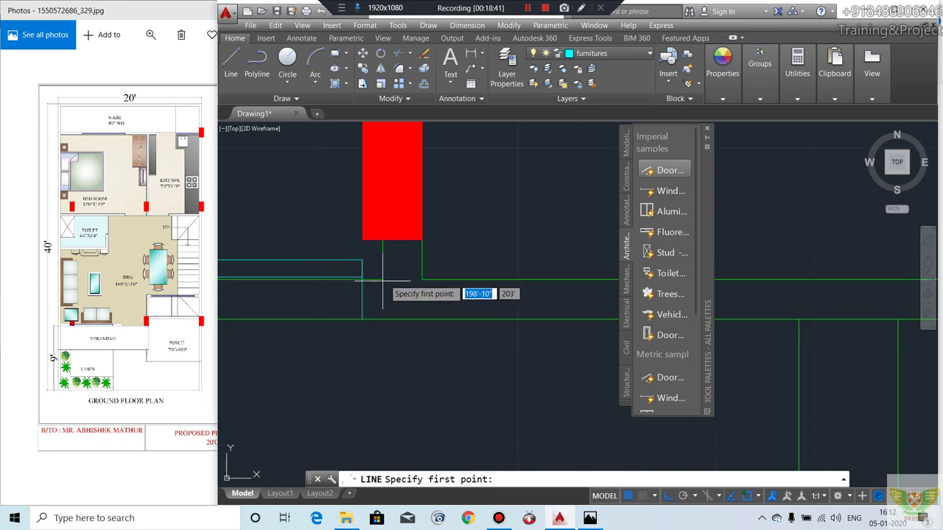
left_click(382, 280)
left_click(422, 280)
key("Return")
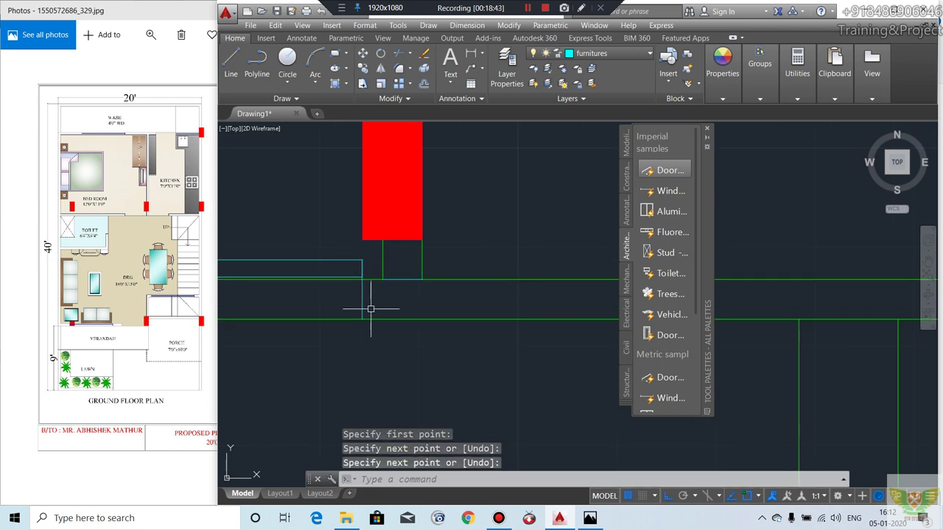
Step: Mirror the door across a vertical axis, keeping the original, and delete the helper line
left_click(380, 68)
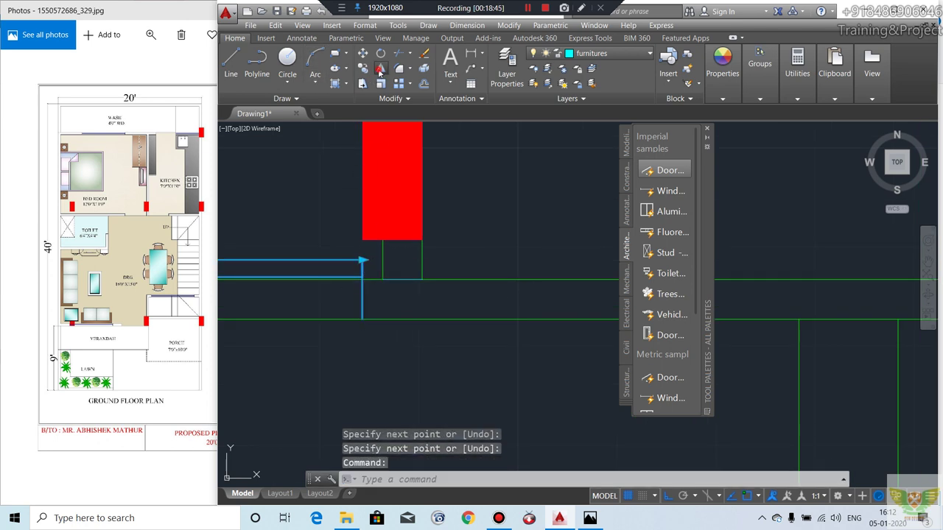
left_click(402, 280)
left_click(403, 390)
key("Return")
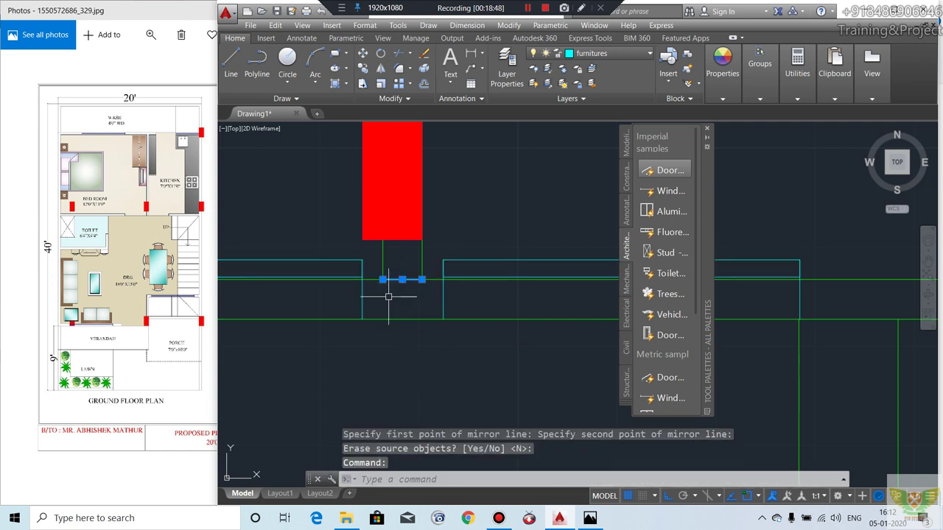
key("Delete")
Step: Bring both doors on the wall into view and select the cyan opening piece
scroll(390, 295, "down", 3)
middle_click_drag(415, 326, 408, 322)
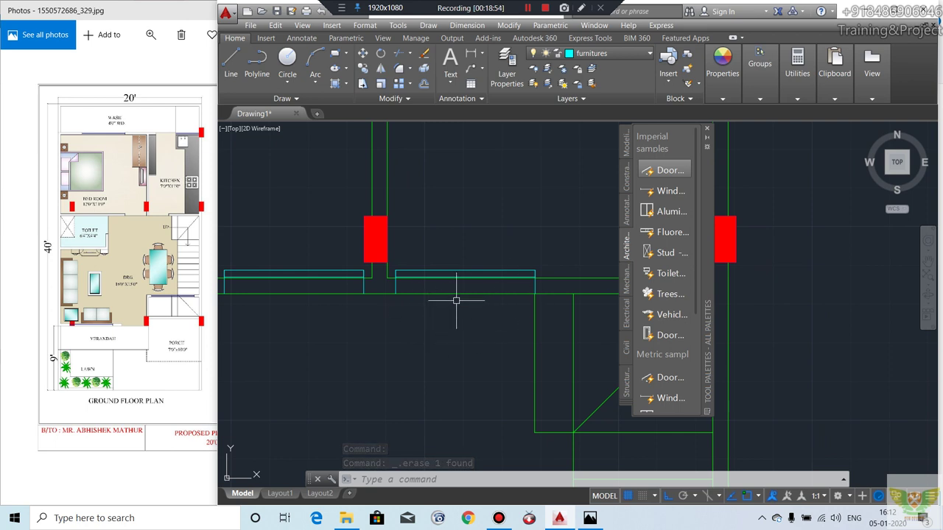
scroll(383, 299, "up", 2)
scroll(400, 280, "up", 1)
scroll(403, 285, "down", 2)
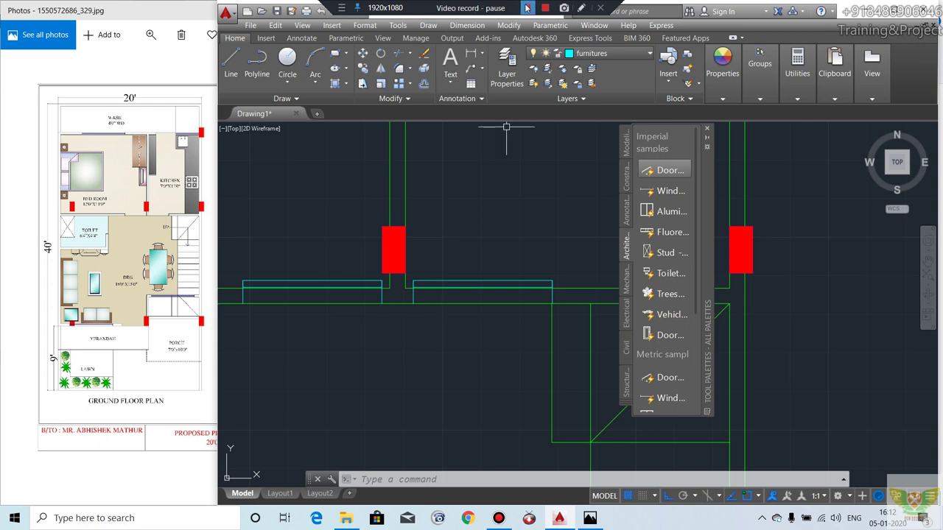
scroll(444, 166, "down", 2)
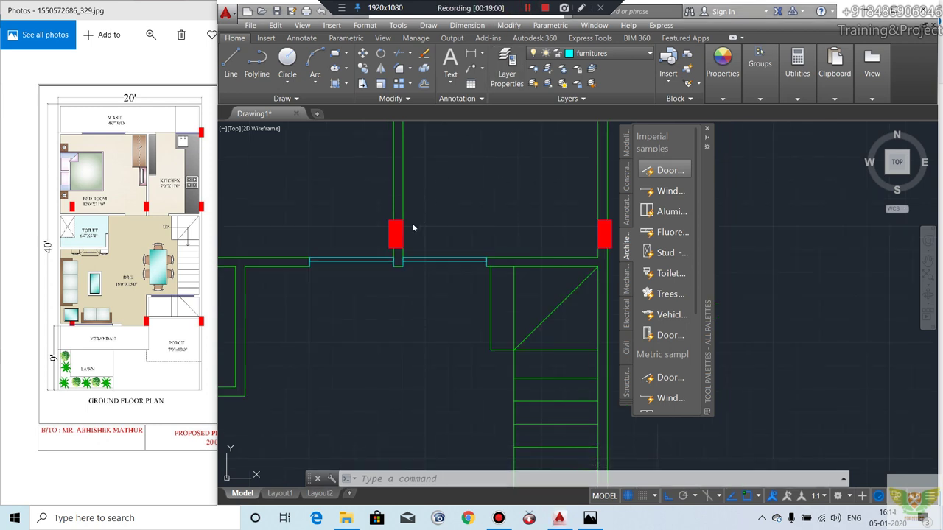
scroll(400, 287, "down", 1)
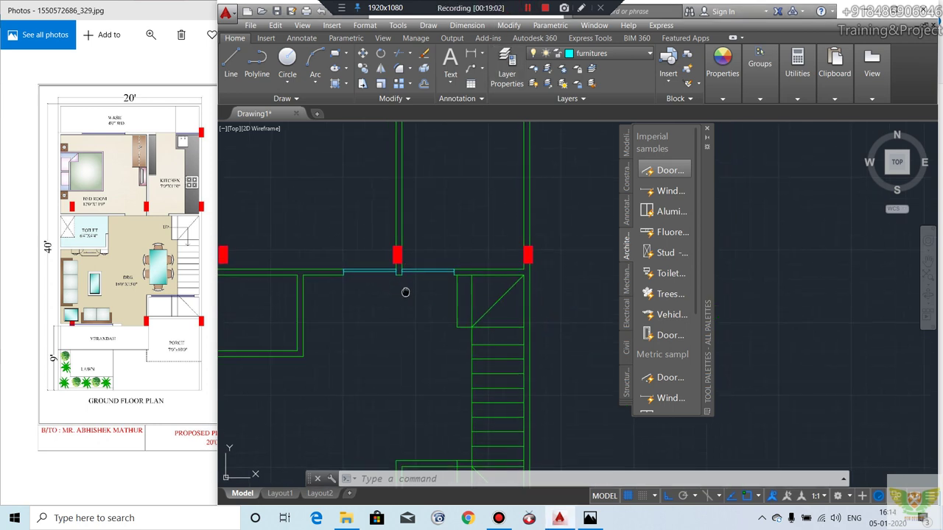
scroll(388, 279, "down", 2)
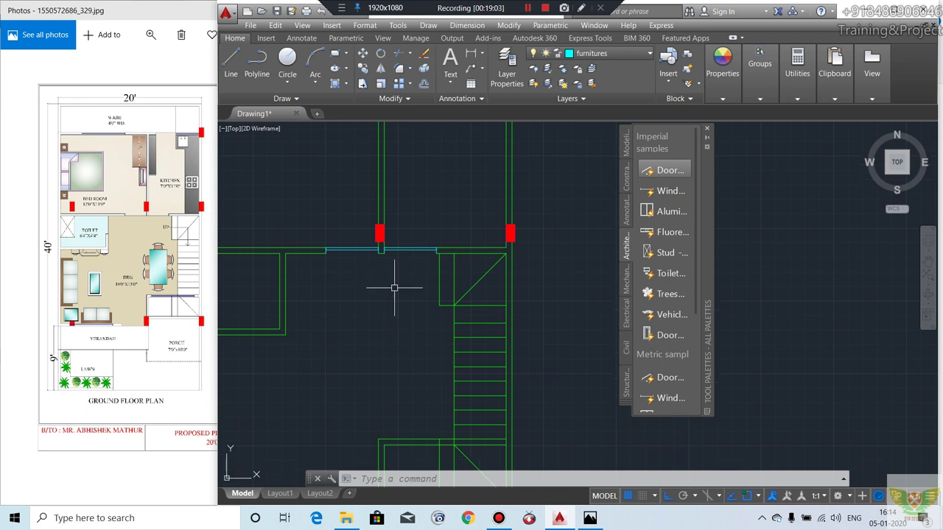
scroll(376, 269, "up", 2)
left_click(338, 241)
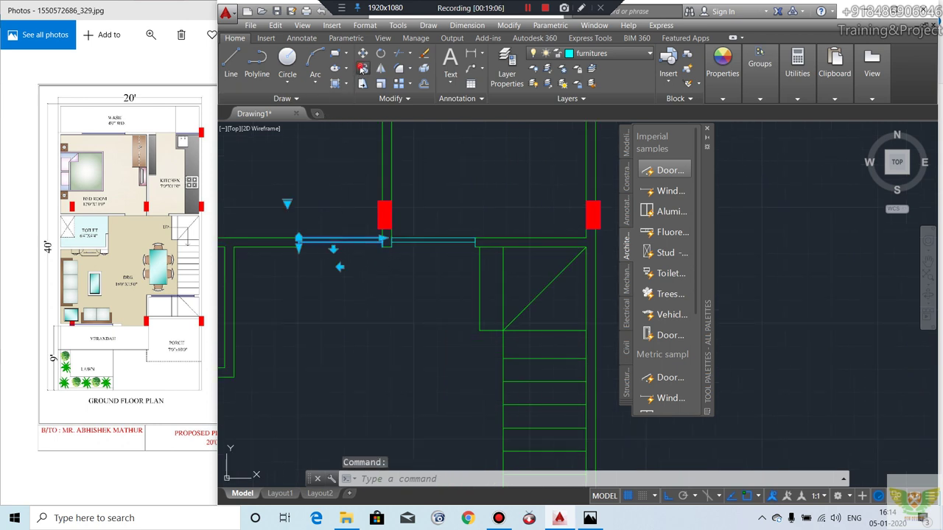
Step: Copy the cyan wall-opening piece down to the snapped point on the wall
left_click(361, 69)
left_click(298, 240)
scroll(313, 283, "down", 3)
scroll(316, 311, "down", 1)
scroll(316, 319, "up", 1)
scroll(337, 324, "up", 3)
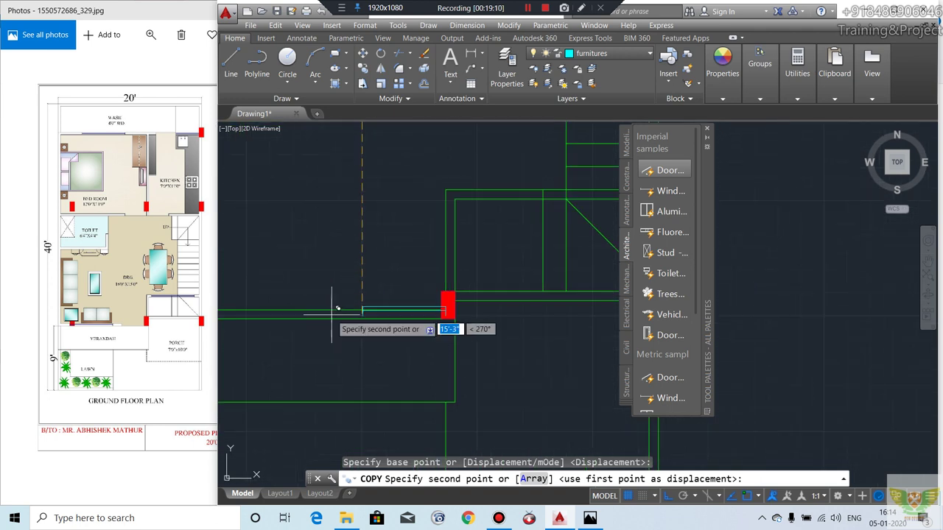
scroll(335, 317, "up", 2)
left_click(372, 306)
key("Return")
Step: Move the copied piece flush against the red column
left_click(396, 296)
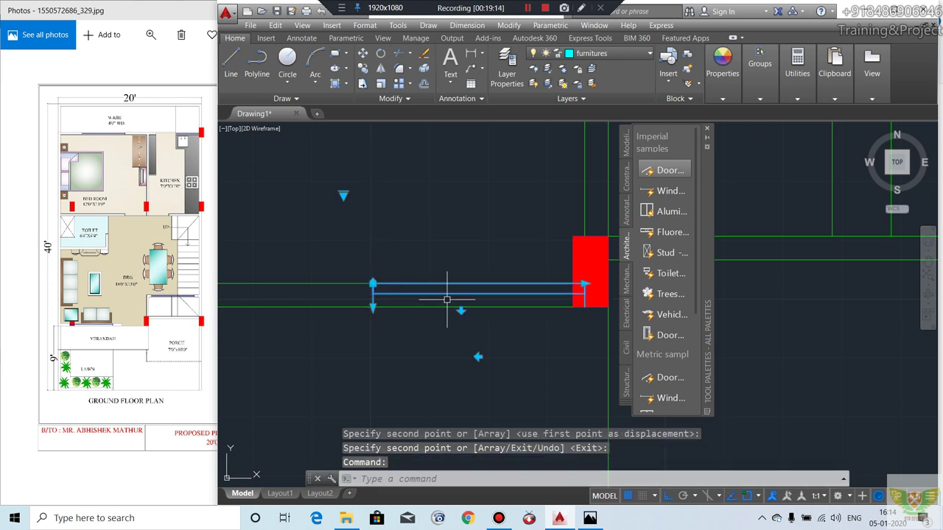
left_click(363, 53)
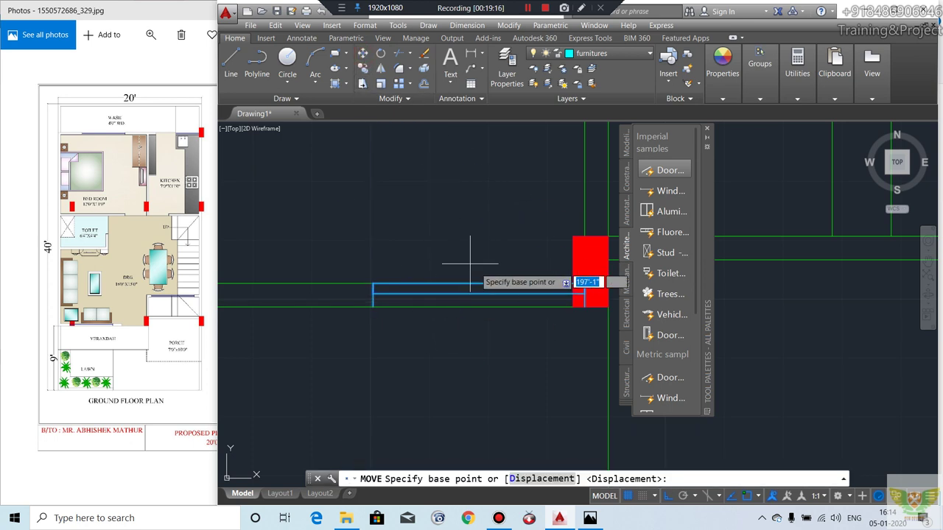
scroll(582, 317, "up", 1)
left_click(604, 300)
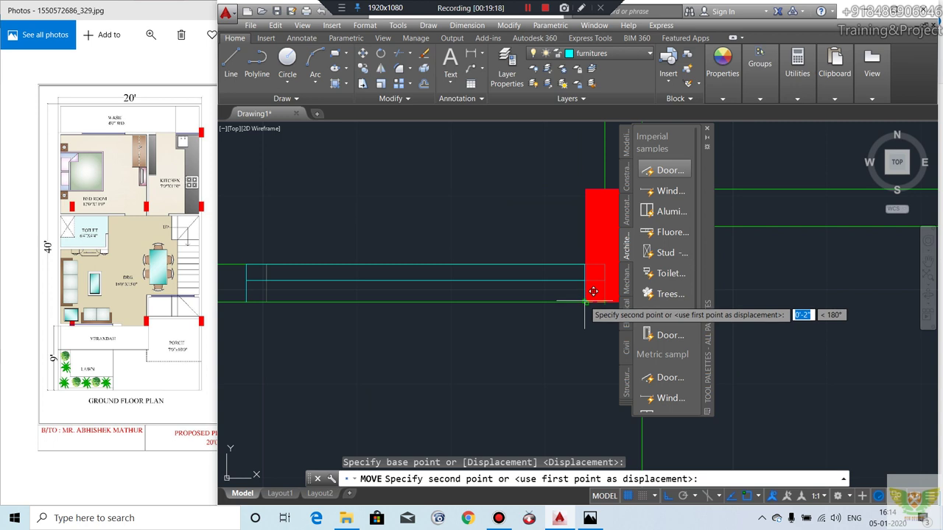
left_click(593, 291)
scroll(508, 316, "down", 2)
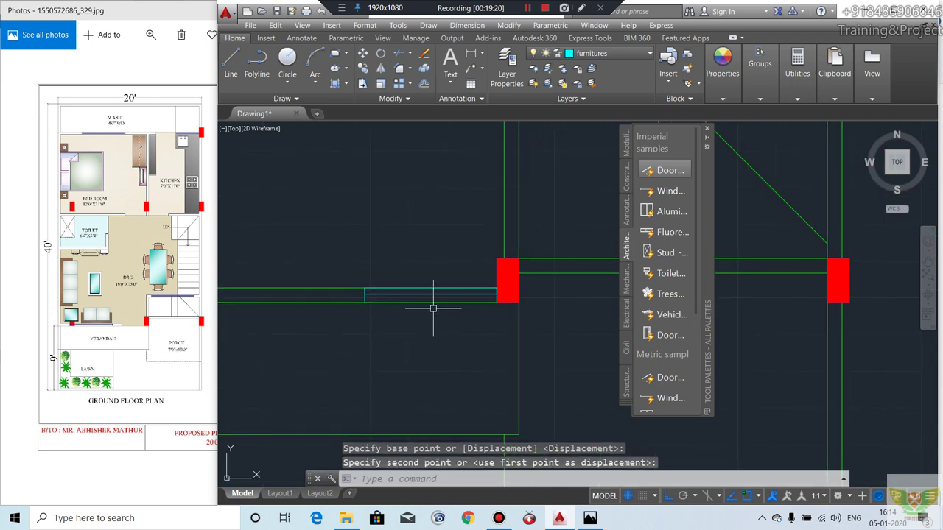
scroll(418, 295, "up", 2)
Step: Widen the door to 3'-4" with its size grip and move it flush against the red column
left_click(412, 297)
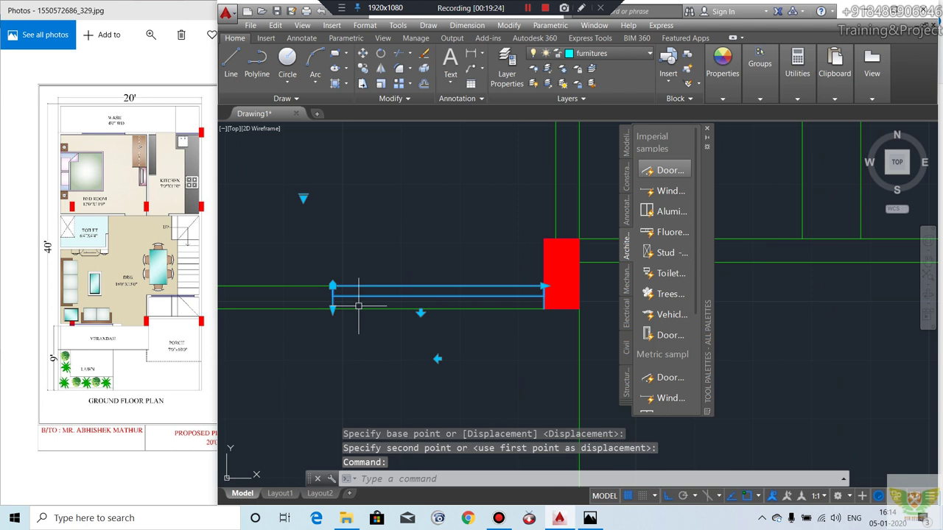
left_click(543, 286)
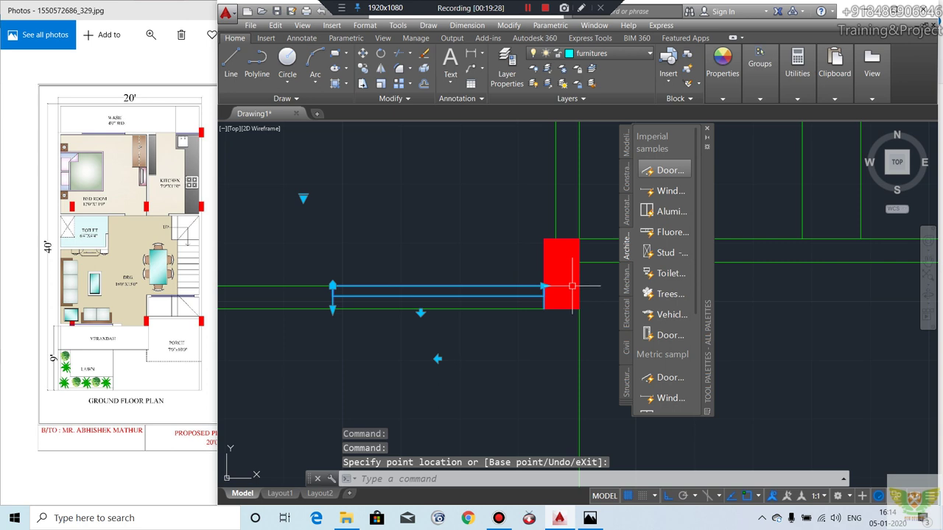
left_click(547, 285)
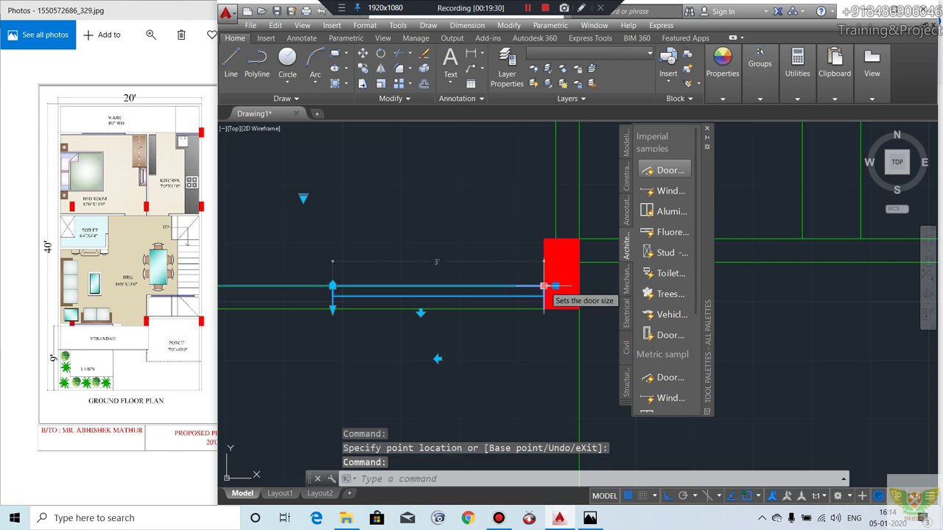
key("Escape")
left_click(548, 293)
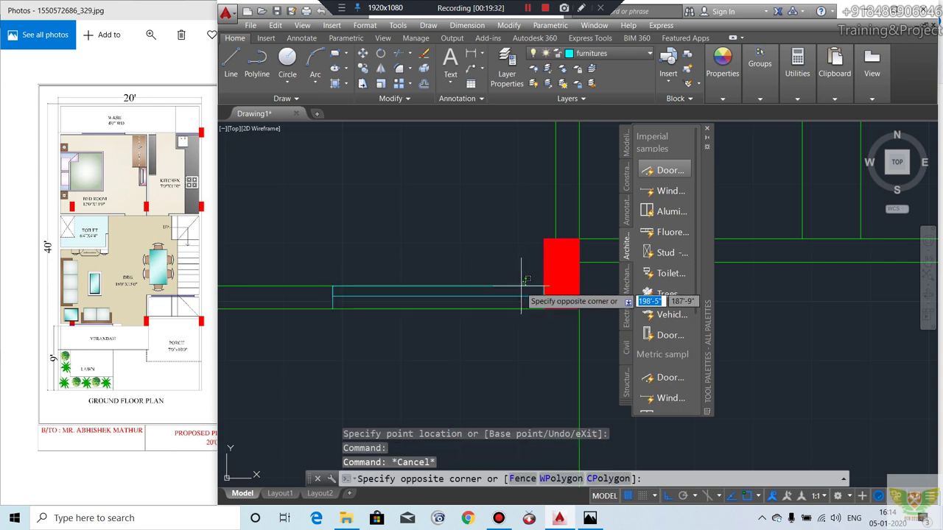
left_click(540, 286)
left_click(544, 286)
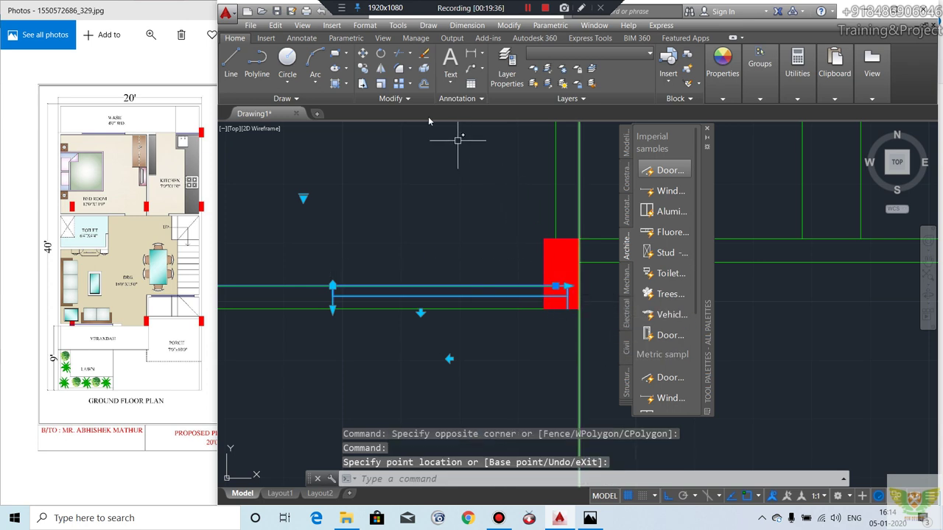
left_click(362, 53)
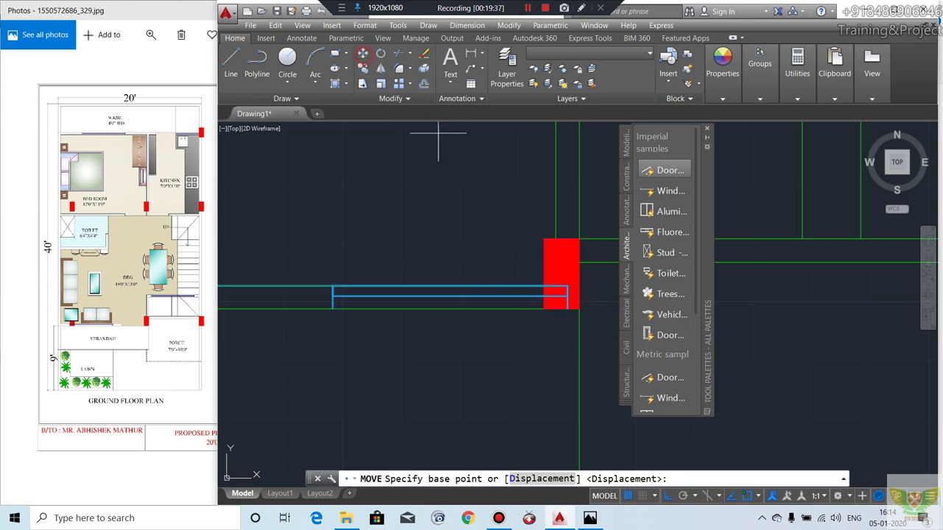
left_click(567, 309)
left_click(543, 308)
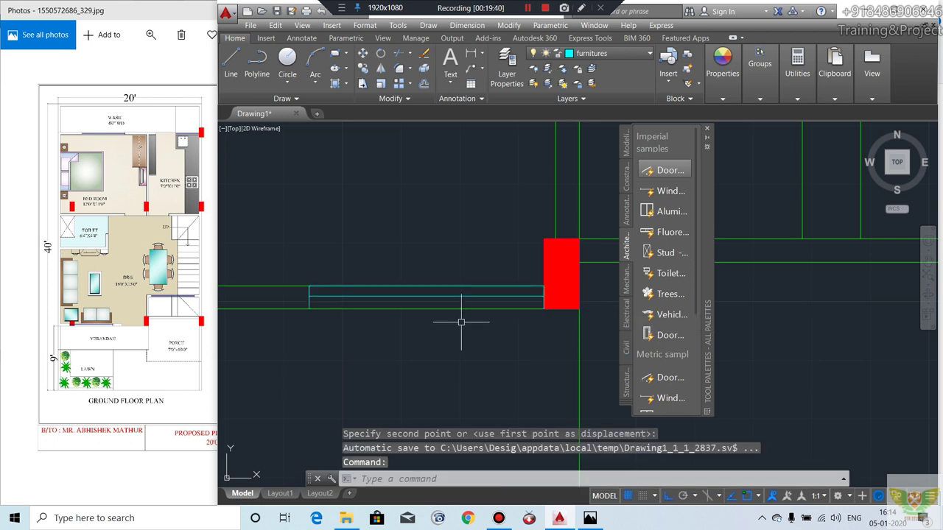
Step: Trim the wall lines inside the door opening using all objects as cutting edges
left_click(396, 69)
key("Return")
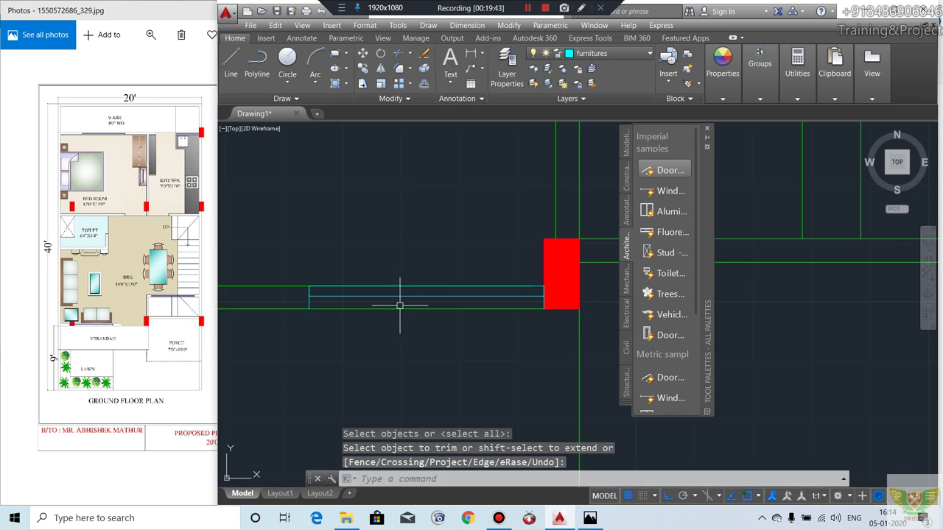
key("Return")
key("Return")
left_click(401, 308)
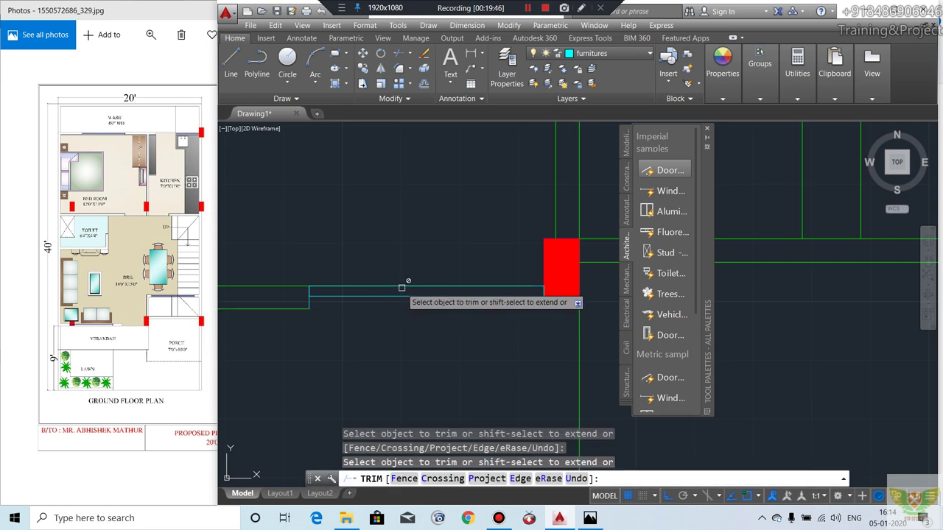
left_click(401, 288)
scroll(410, 317, "down", 2)
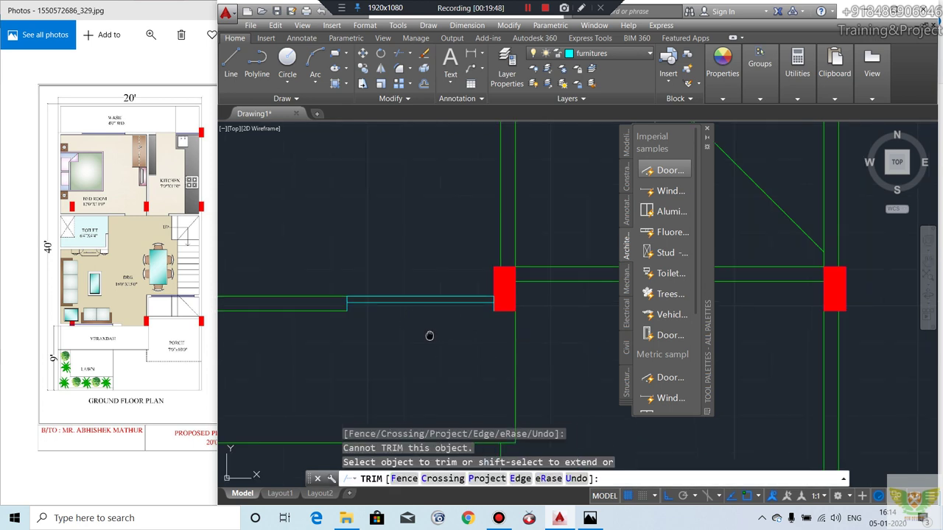
scroll(420, 333, "down", 1)
scroll(413, 332, "down", 1)
scroll(406, 330, "down", 1)
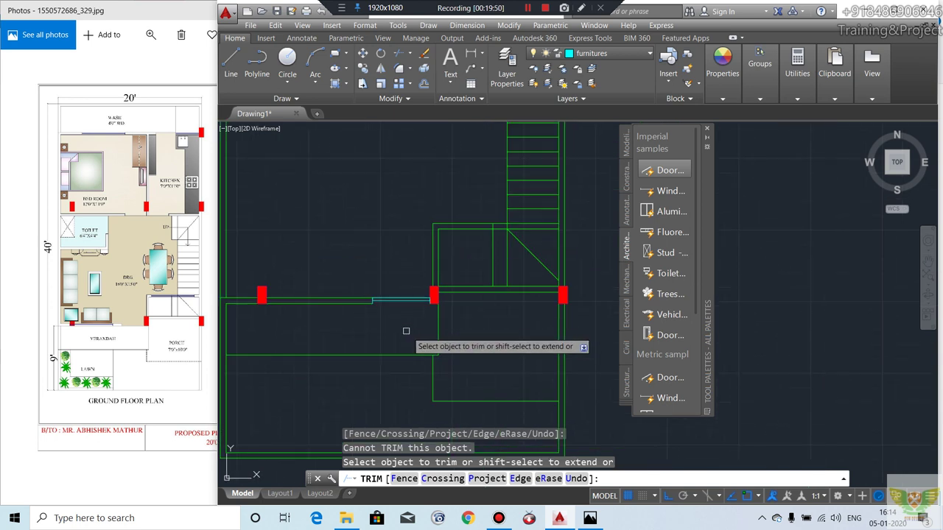
key("Return")
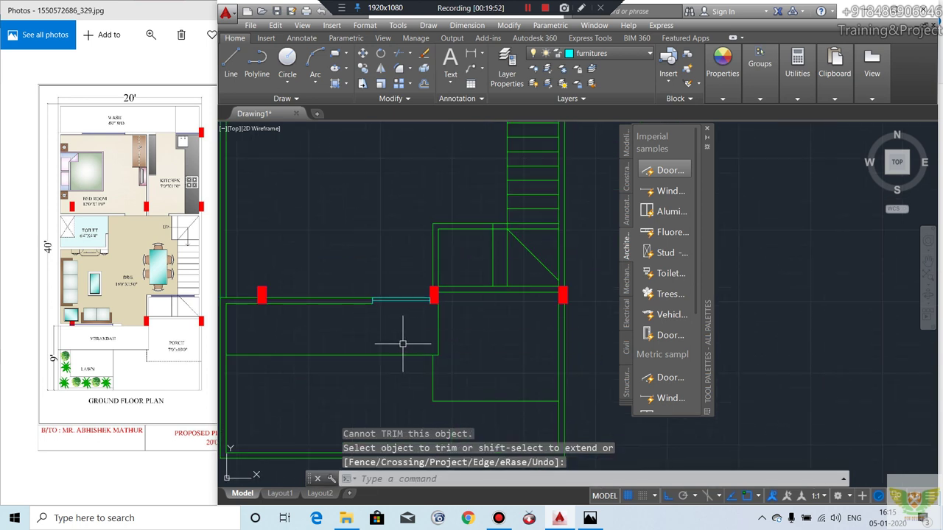
Step: Pan and zoom to center the view on the upper doorway
mouse_move(394, 328)
middle_mouse_down()
mouse_move(389, 362)
mouse_move(381, 308)
middle_mouse_up()
scroll(394, 358, "down", 1)
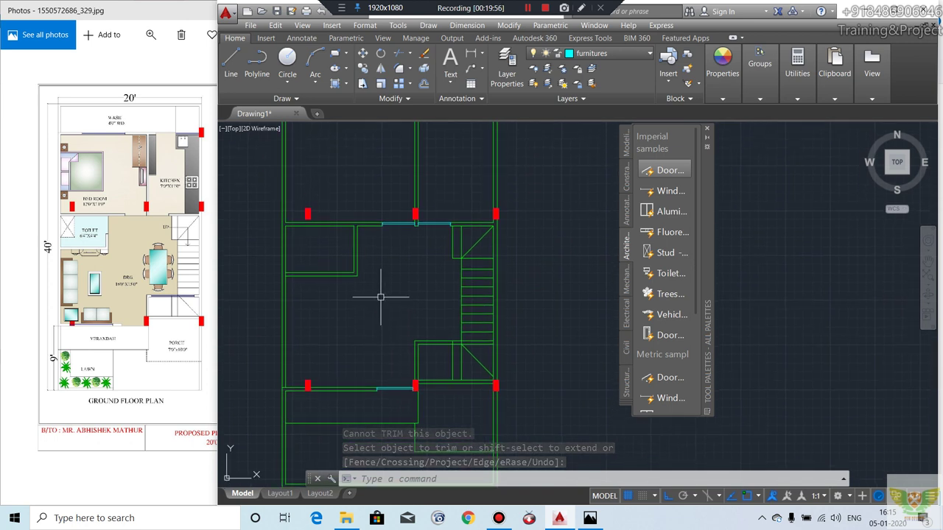
scroll(347, 246, "up", 3)
middle_click_drag(331, 243, 341, 258)
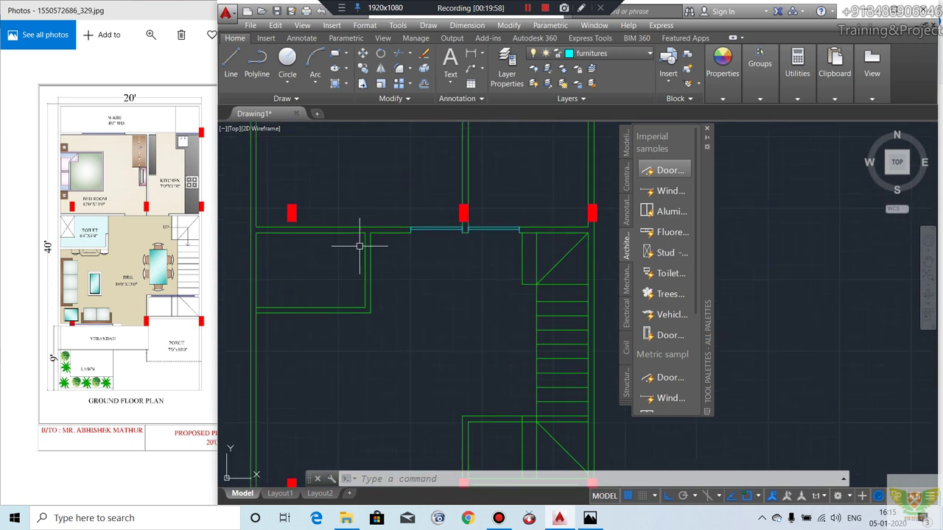
scroll(431, 227, "up", 2)
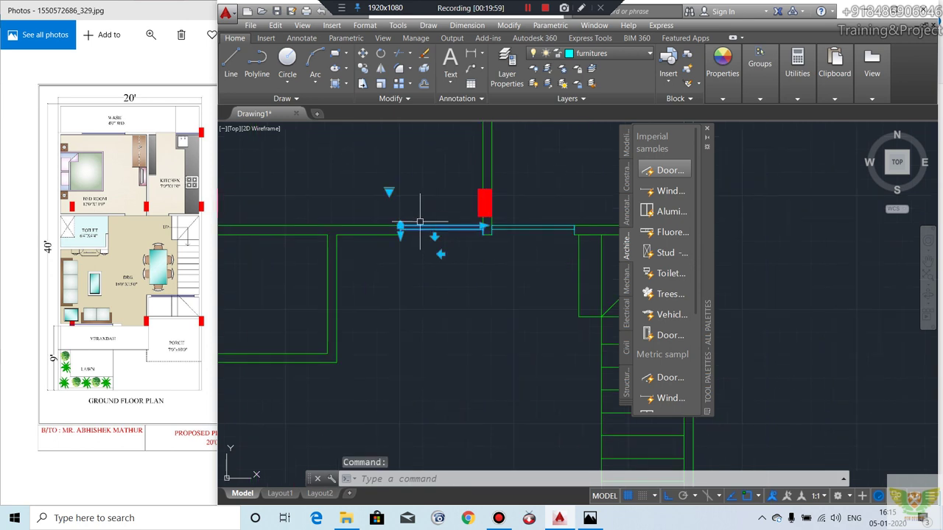
left_click(363, 68)
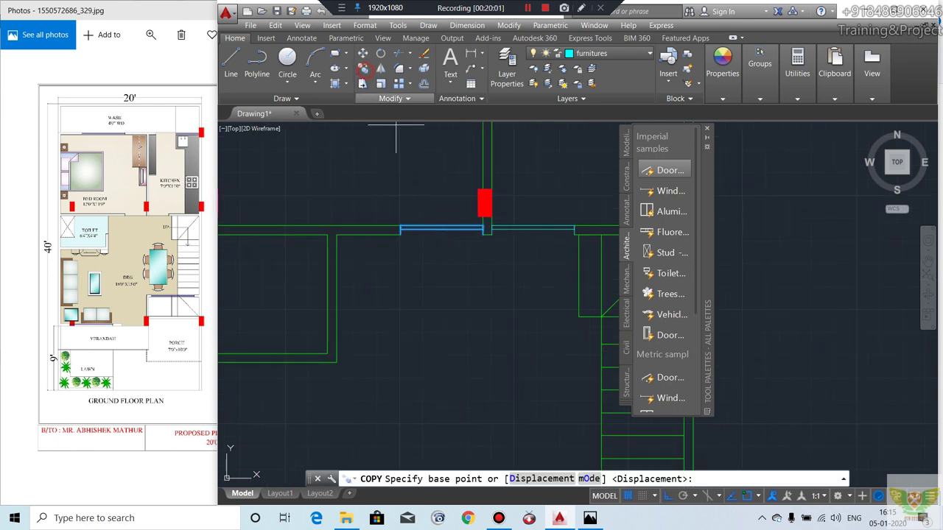
Step: Copy the upper door below the original and rotate the copy 90° to stand upright
left_click(400, 229)
left_click(400, 299)
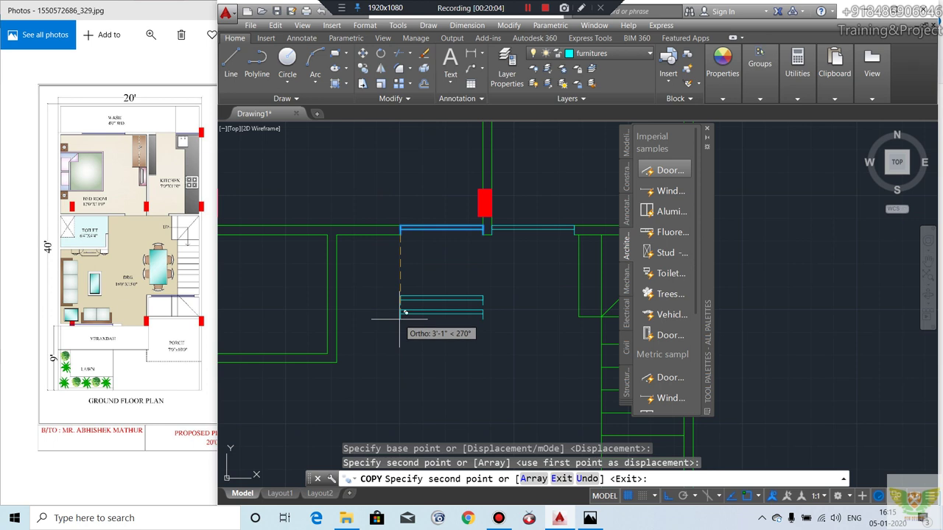
key("Return")
left_click(420, 299)
type("o")
key("Return")
left_click(398, 299)
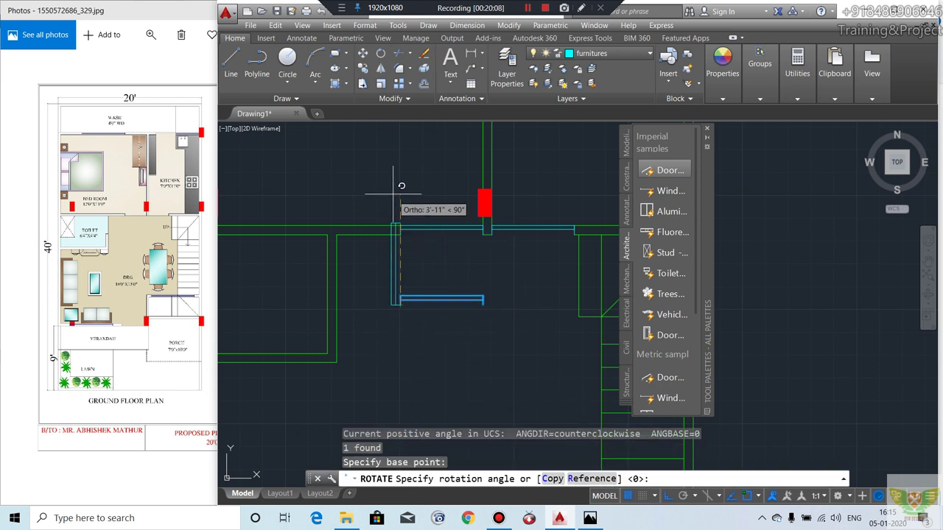
left_click(394, 189)
Step: Shorten the upright door with its top grip and move it into the left vertical wall
left_click(400, 253)
scroll(374, 207, "up", 2)
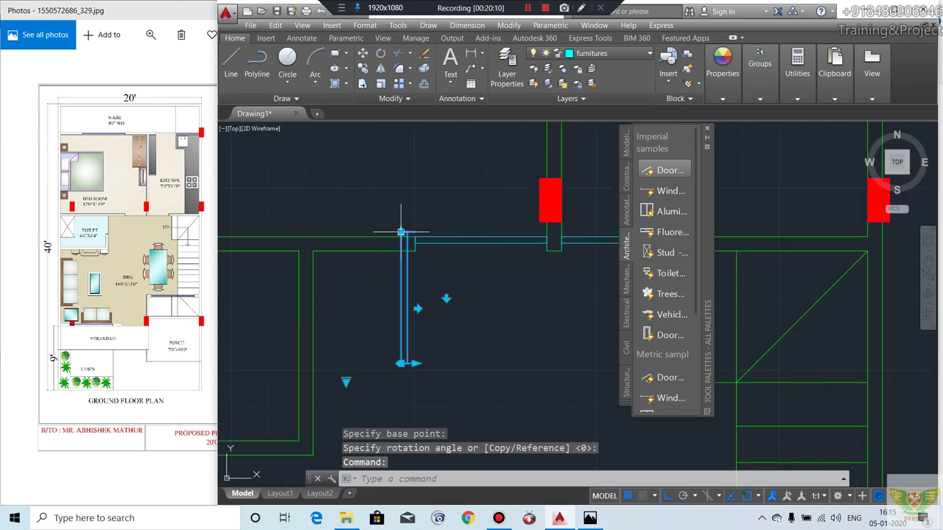
left_click(401, 232)
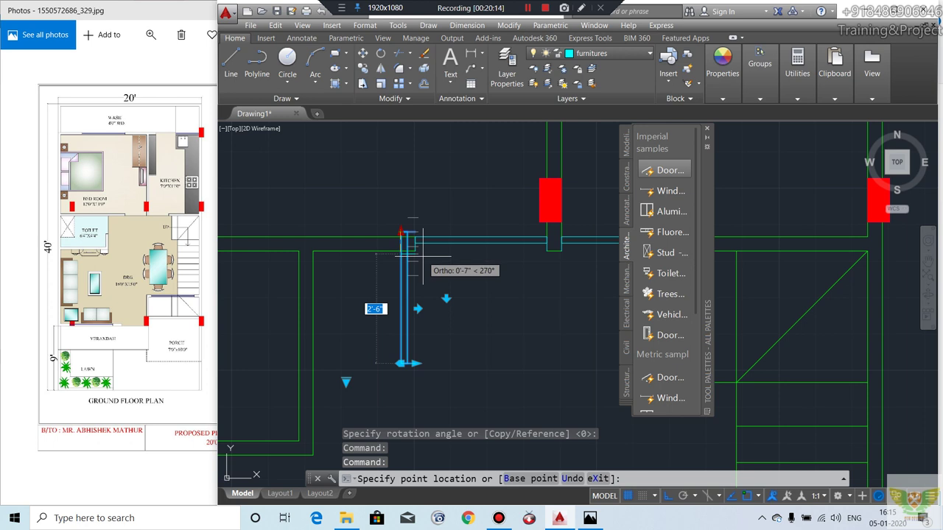
left_click(422, 257)
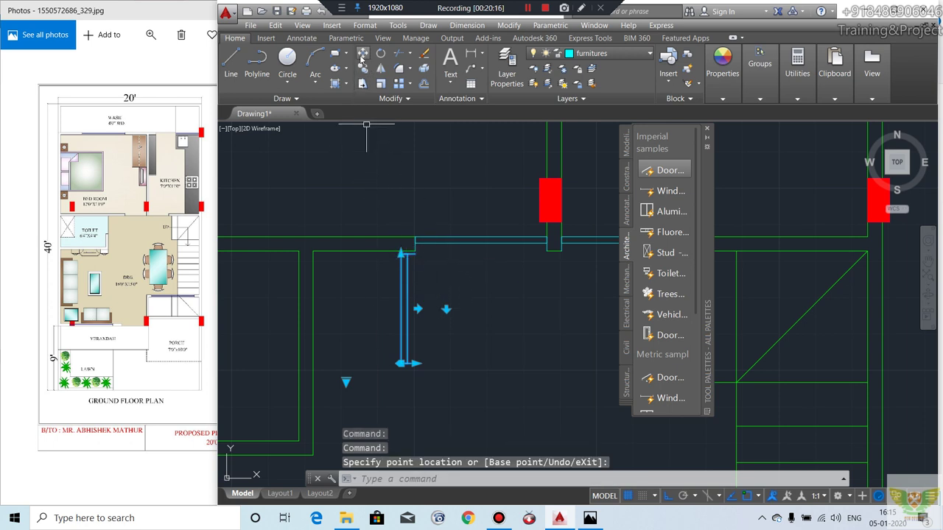
left_click(362, 54)
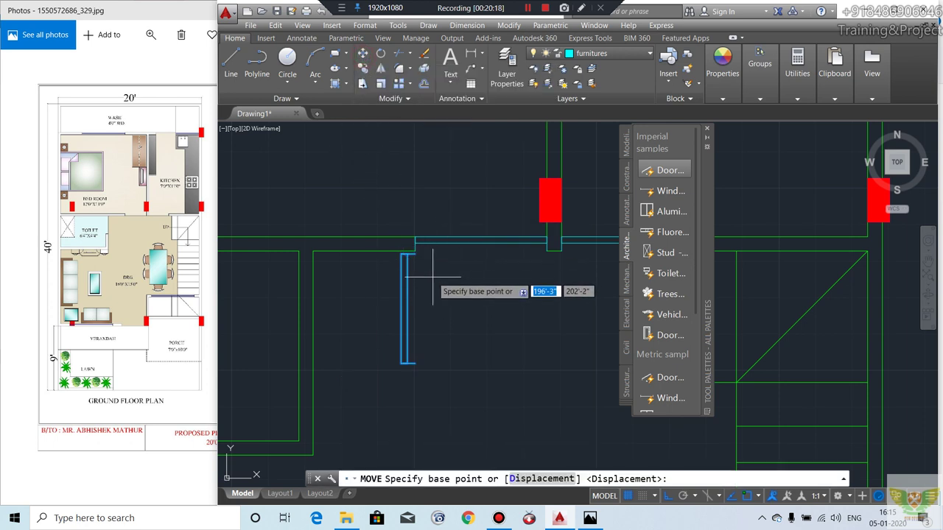
left_click(415, 255)
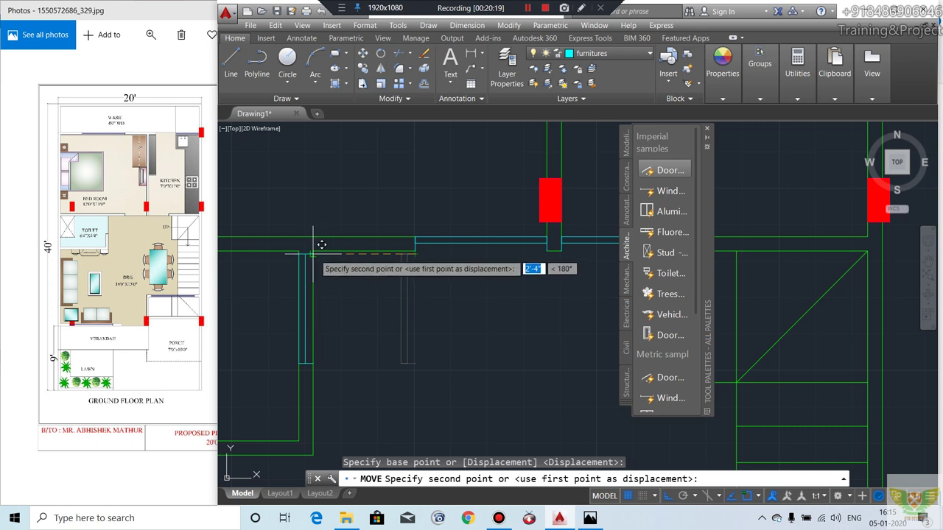
left_click(322, 244)
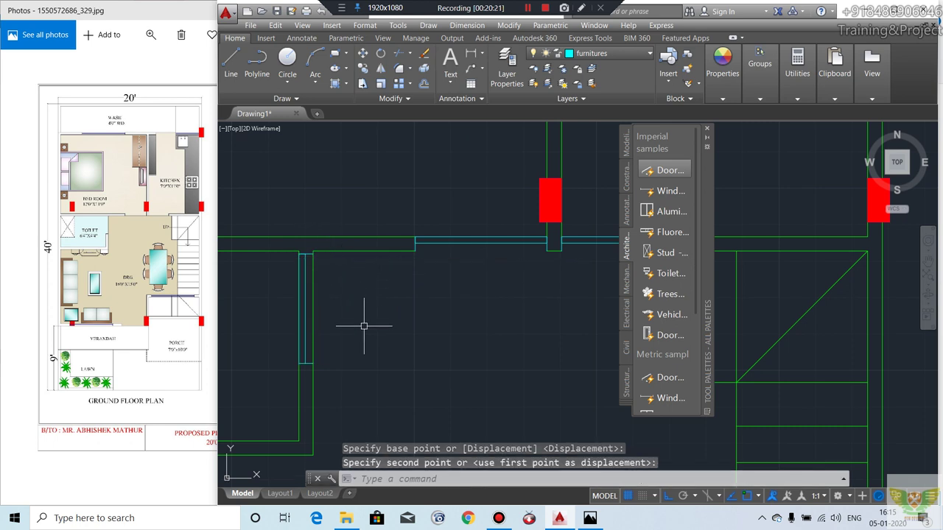
scroll(354, 320, "down", 2)
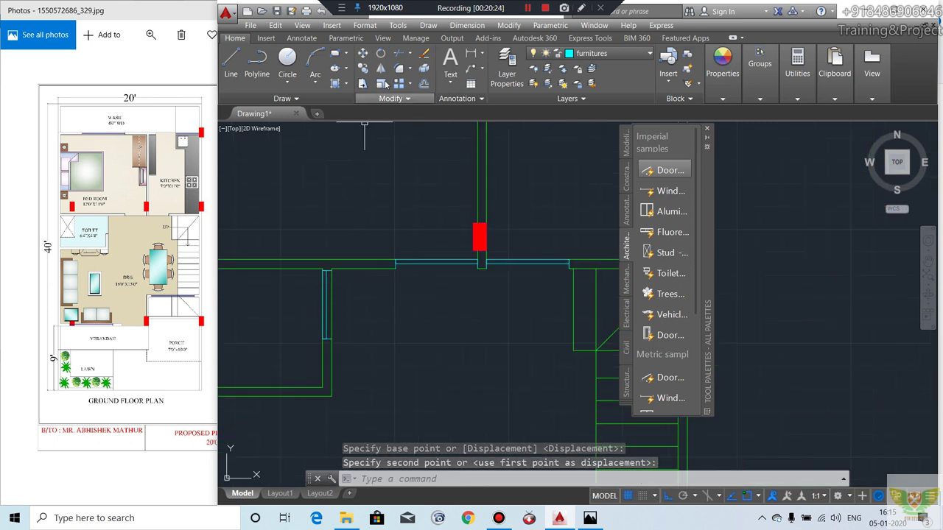
left_click(398, 56)
Step: Trim the wall line crossing the upright door's opening
key("Return")
scroll(351, 298, "up", 3)
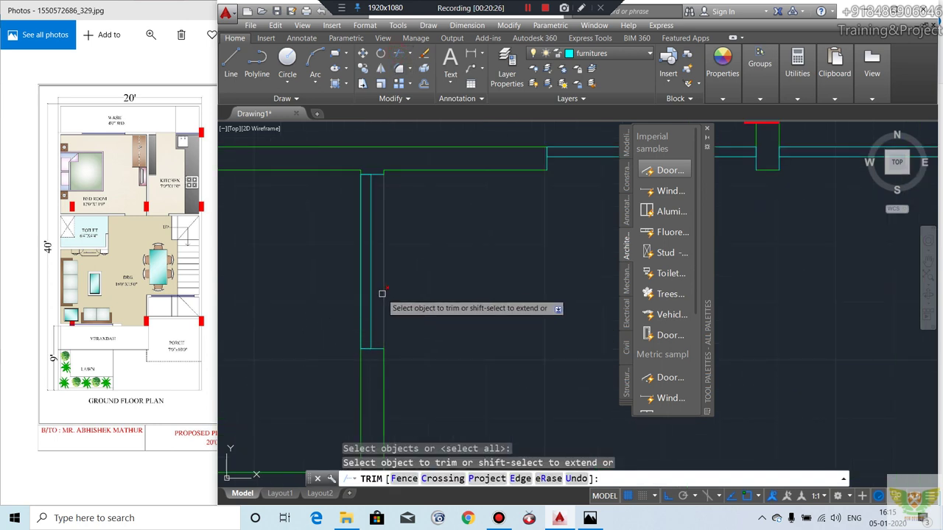
left_click(360, 293)
scroll(372, 311, "down", 2)
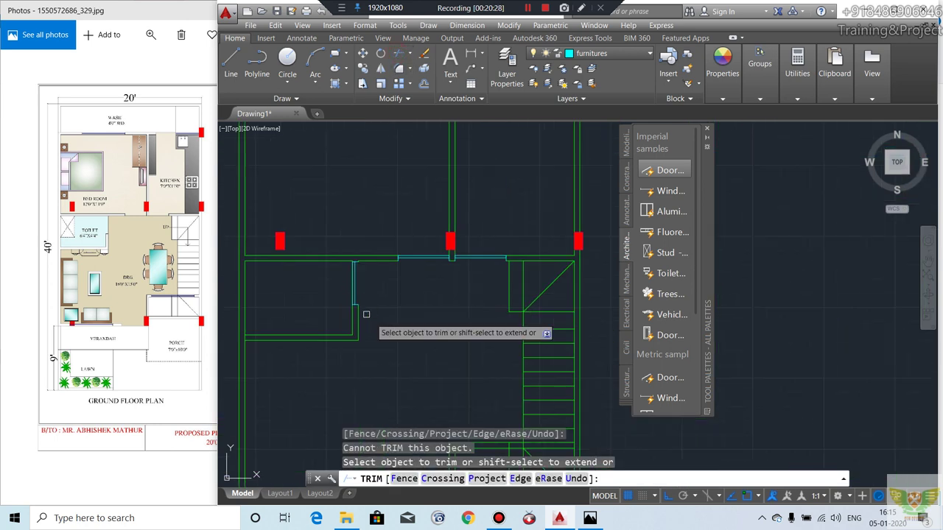
key("Return")
Step: Pan and zoom to frame the centre of the plan around the staircase
scroll(383, 302, "down", 2)
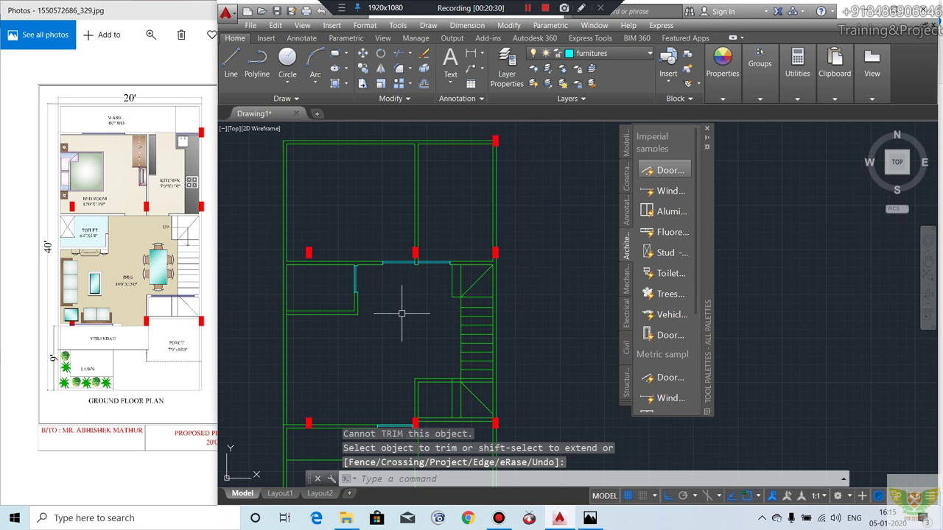
middle_click_drag(401, 313, 369, 282)
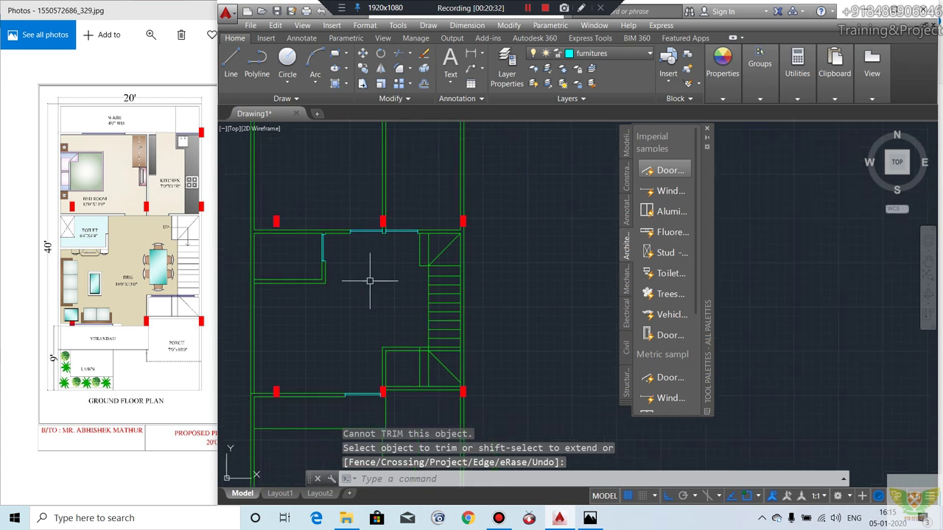
scroll(403, 297, "down", 2)
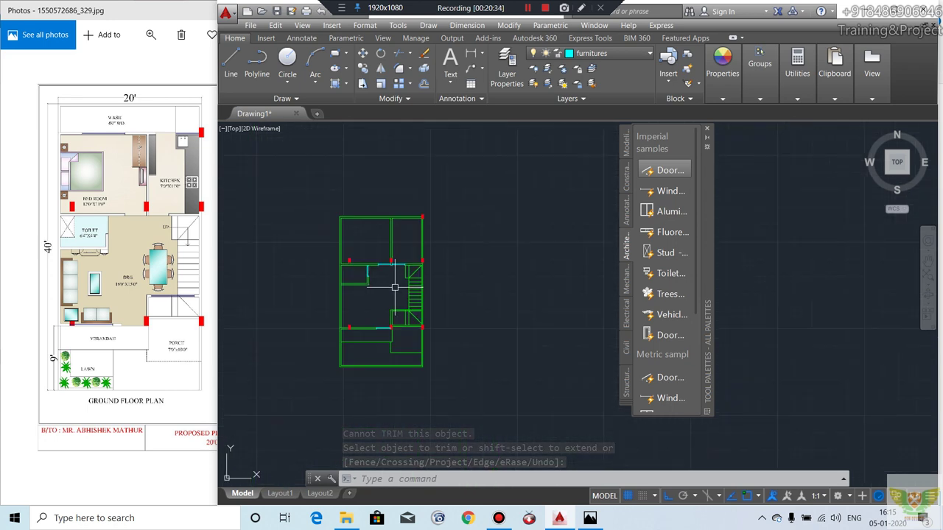
middle_click_drag(363, 319, 366, 275)
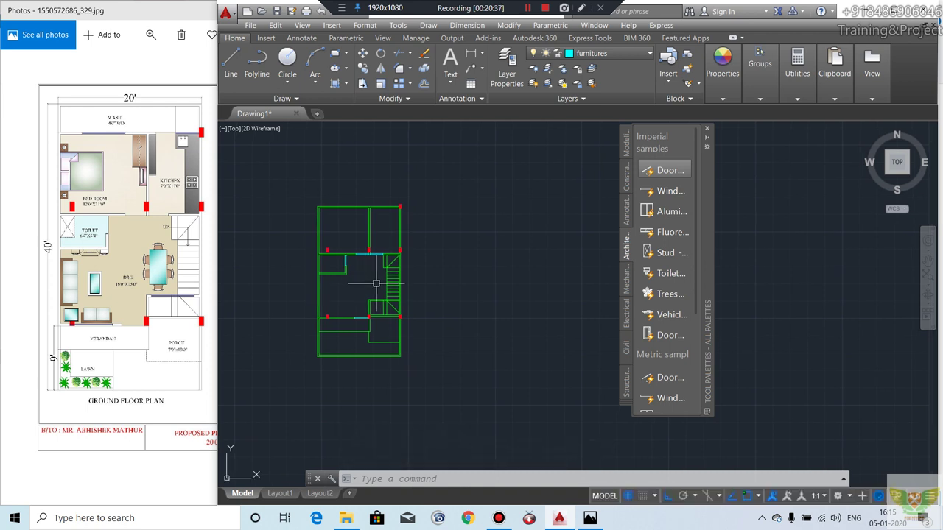
scroll(339, 260, "up", 3)
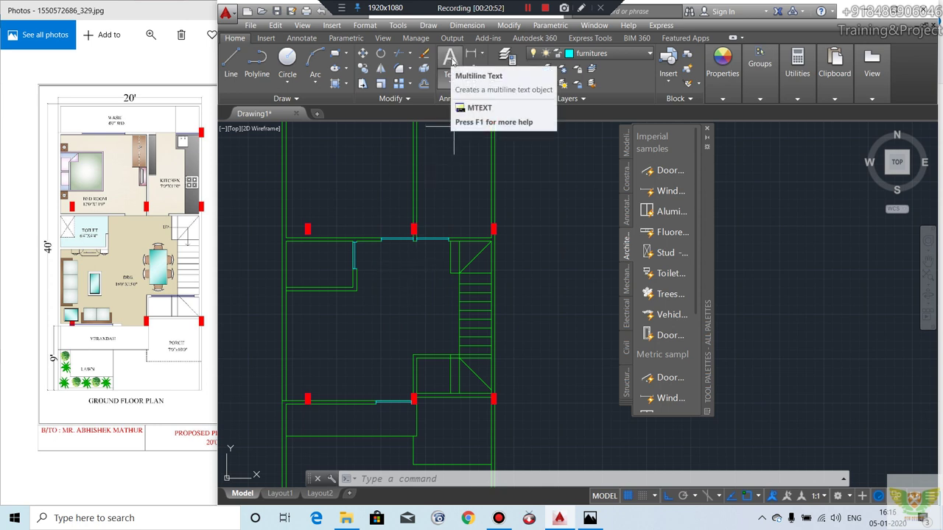
scroll(515, 199, "down", 2)
Step: Drag a multiline text box right of the plan and type BED ROOM, KITCHEN and TOILET
mouse_move(513, 204)
middle_mouse_down()
mouse_move(479, 209)
mouse_move(478, 231)
middle_mouse_up()
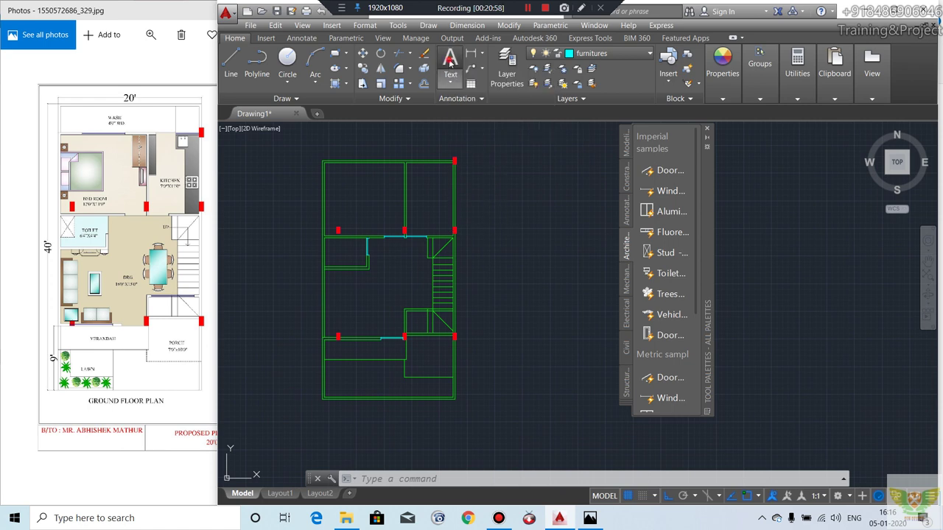
left_click(450, 61)
left_click(484, 194)
left_click(545, 296)
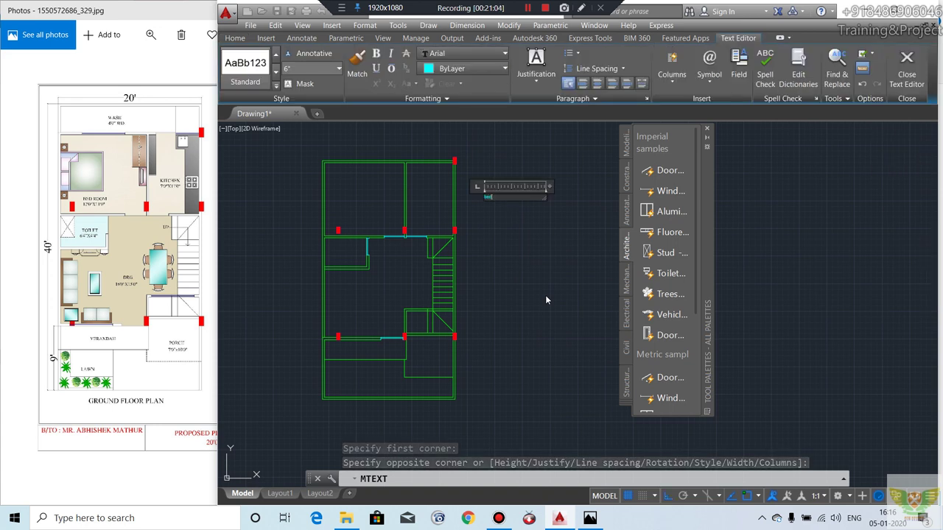
type("WASH R")
type("OOM")
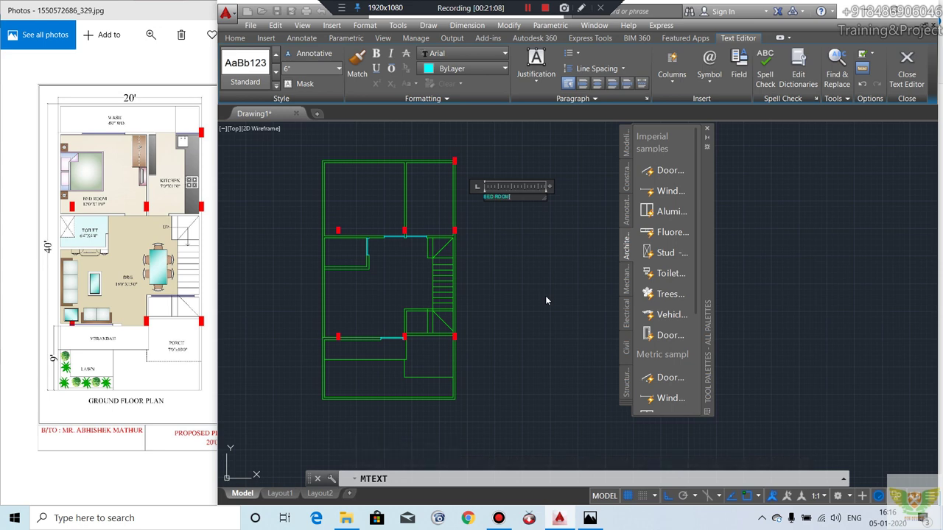
key("Return")
type("KI")
type("TCHEN")
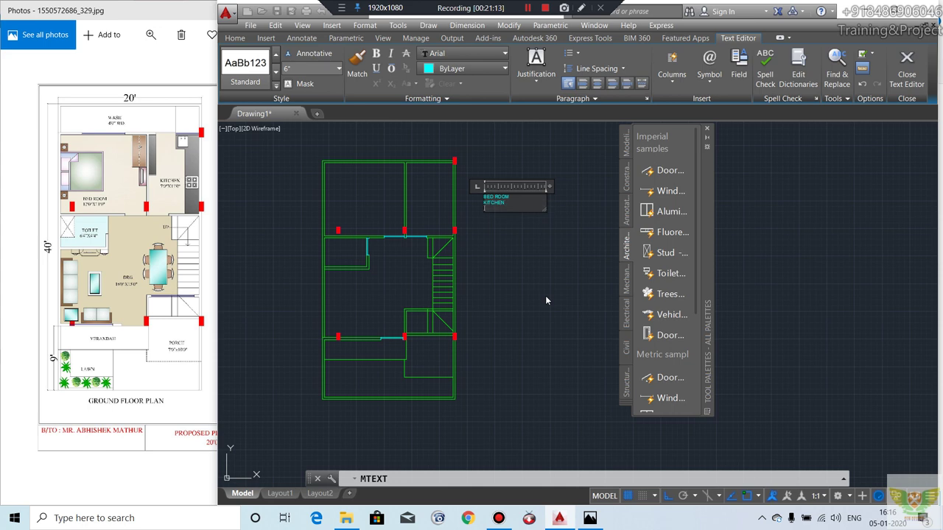
type(" TOILET")
key("Return")
Step: Add DRG, PORCH, LAWN, VERANDAH and WASH on separate lines and commit the text
type("DRG")
key("Return")
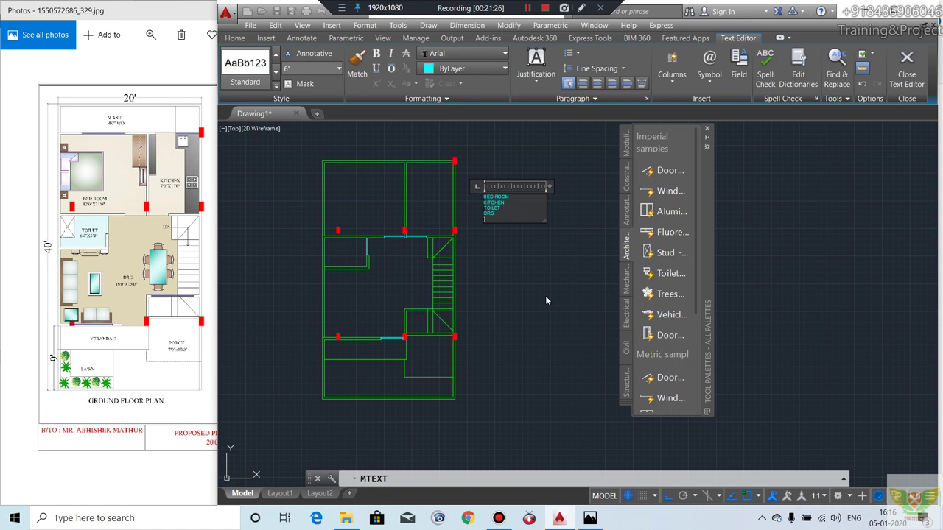
type("POR")
type("CH")
key("Return")
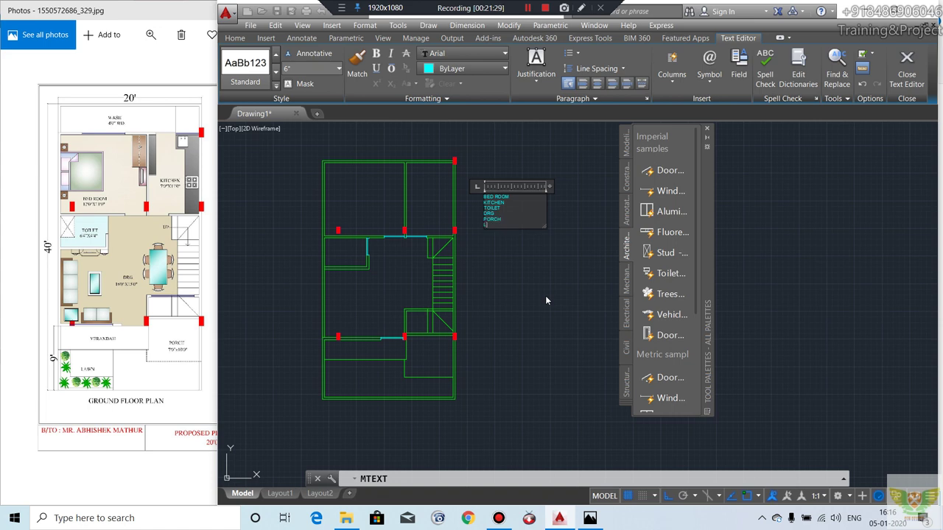
type("LAWN")
key("Return")
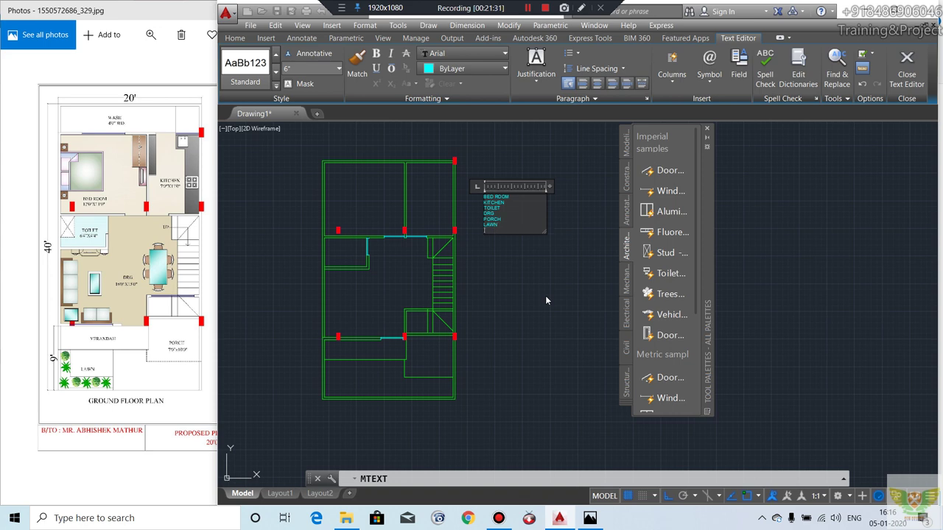
type("VERAND")
type("AH")
key("Return")
type("WASH")
key("Return")
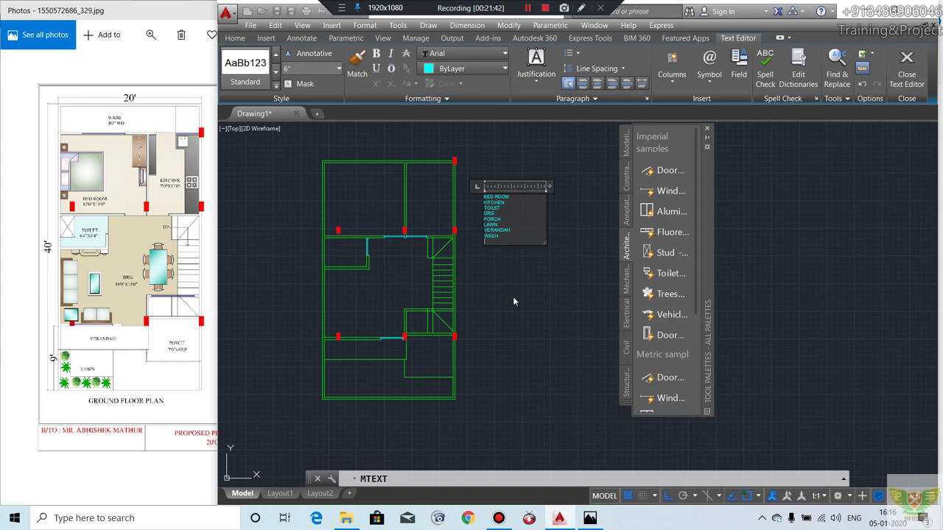
scroll(513, 296, "up", 2)
left_click(513, 296)
scroll(509, 273, "down", 2)
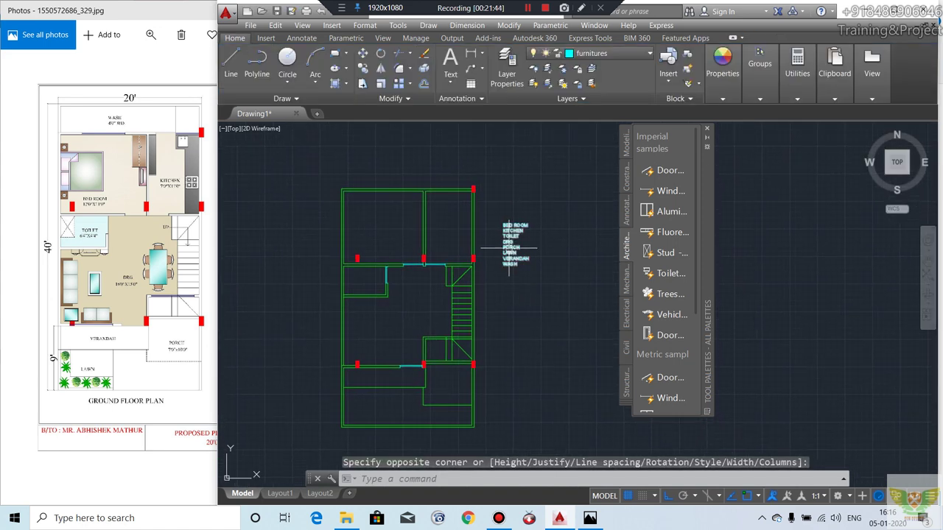
Step: Move the room-name list into the bedroom and explode it into separate labels
left_click(509, 249)
scroll(513, 235, "up", 2)
left_click(501, 216)
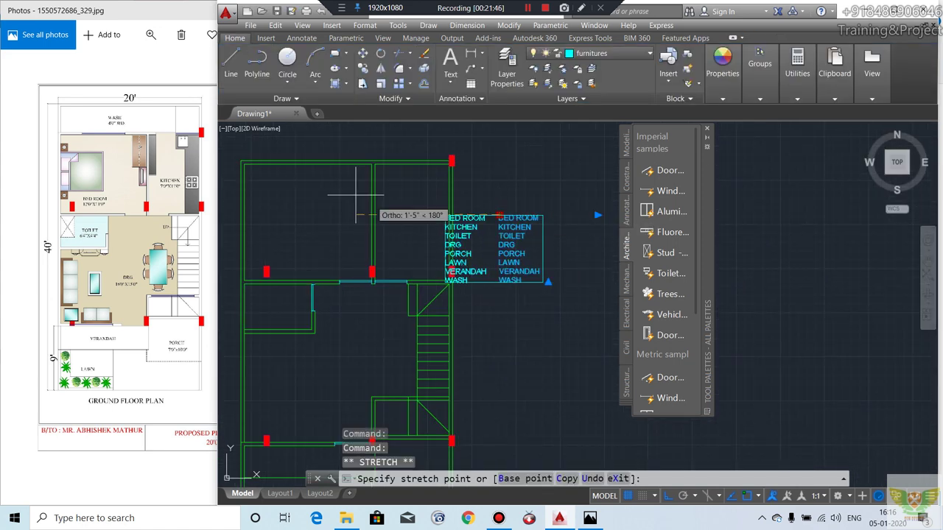
left_click(293, 195)
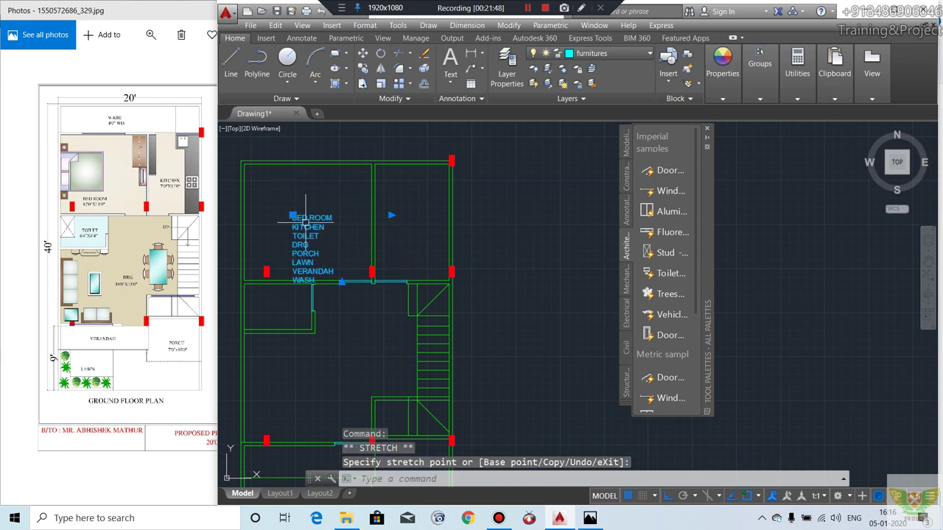
left_click(417, 69)
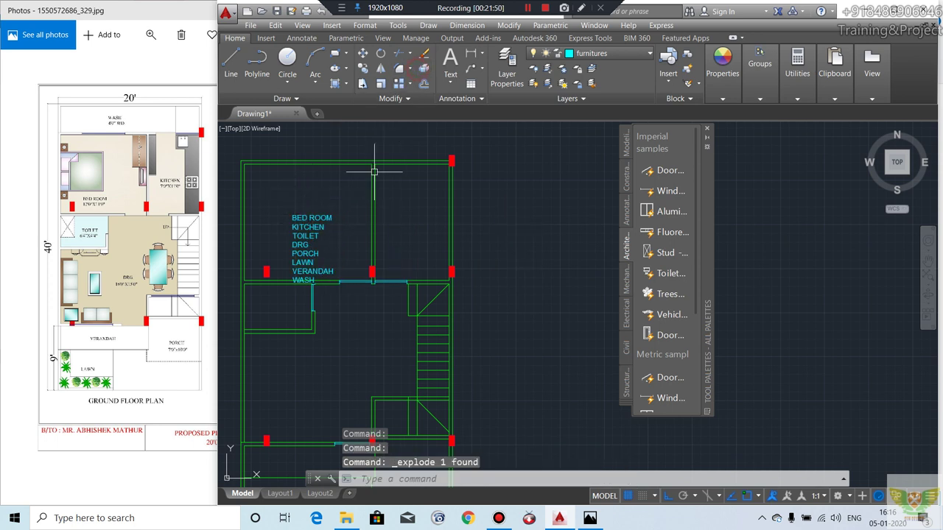
Step: Move KITCHEN, TOILET and DRG into their rooms and PORCH into the porch, with Ortho off
left_click(293, 229)
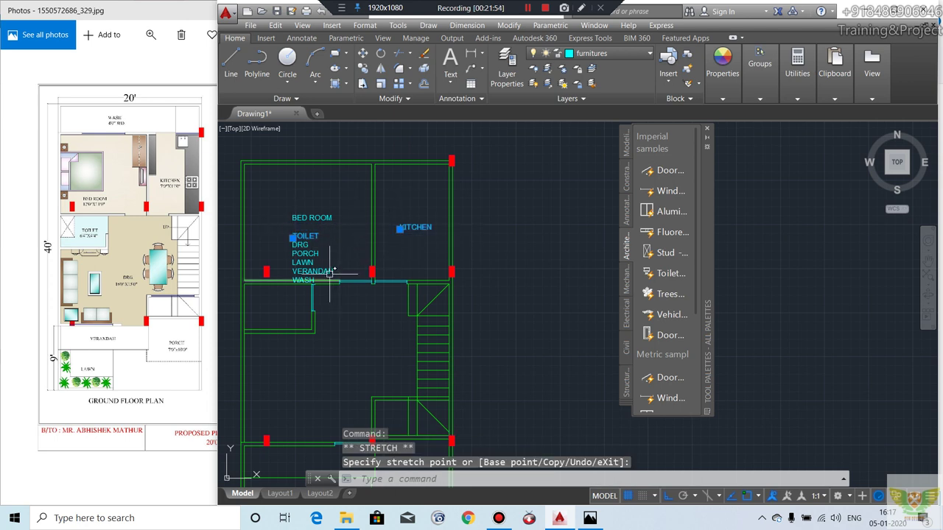
left_click(292, 238)
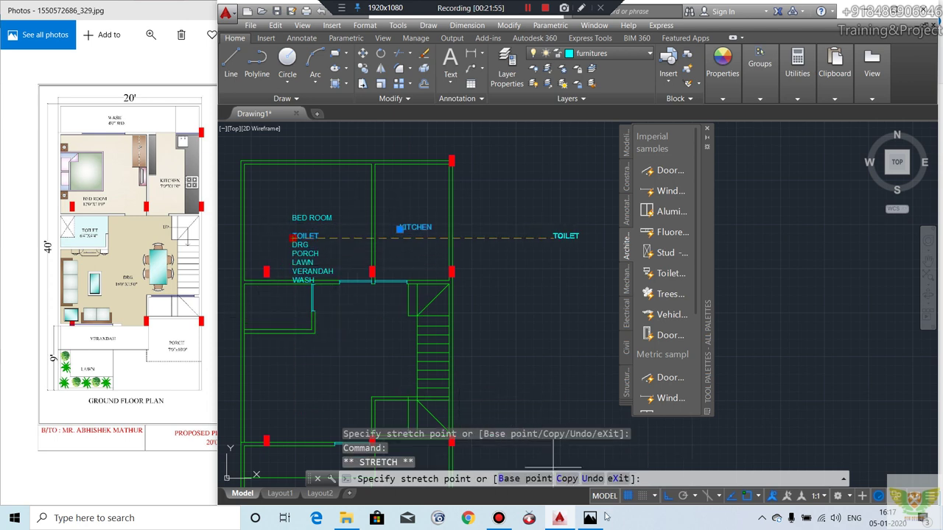
left_click(669, 496)
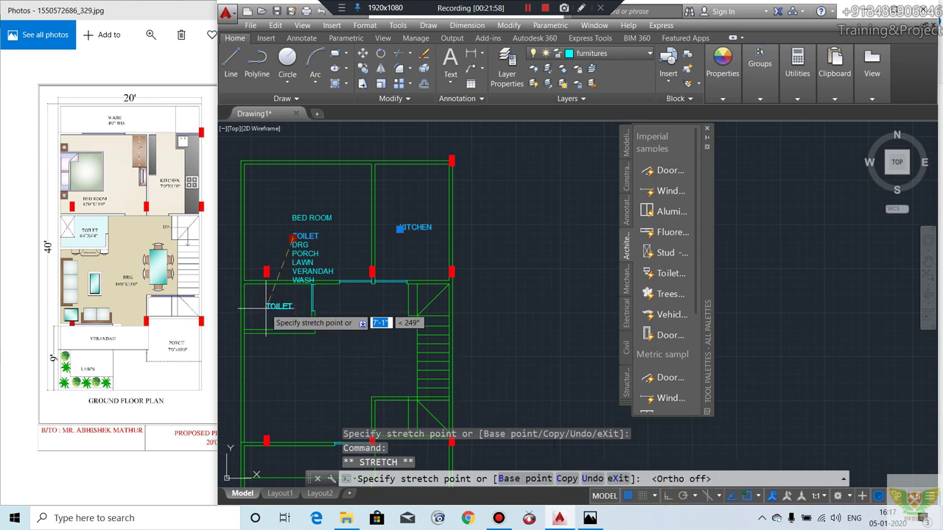
left_click(293, 245)
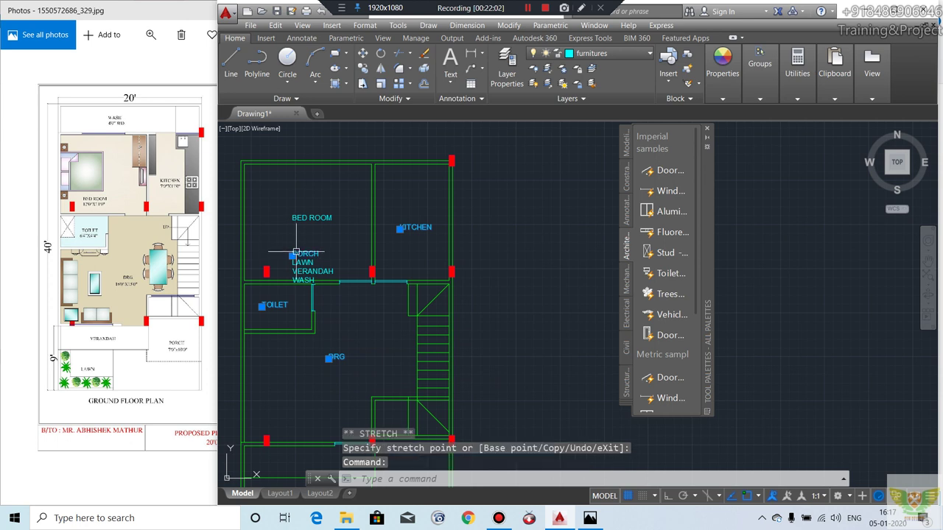
scroll(291, 243, "down", 4)
scroll(309, 294, "up", 3)
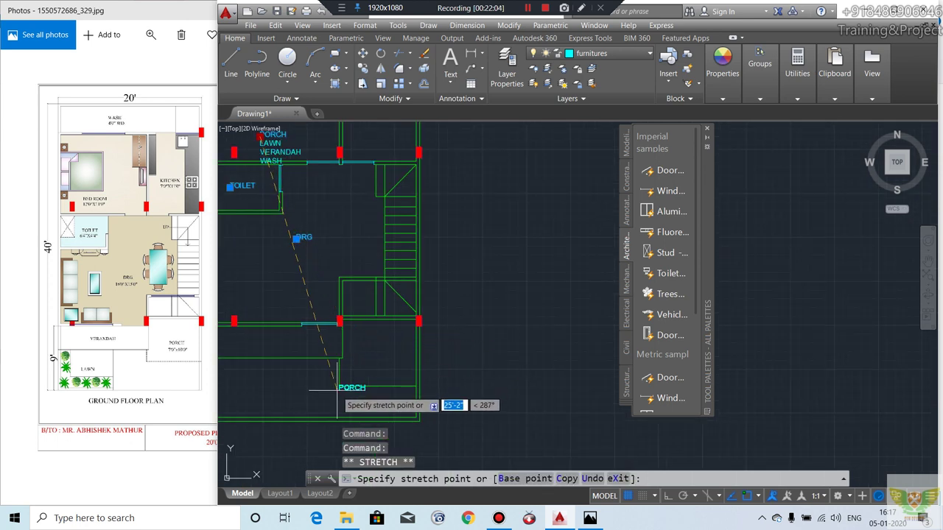
left_click(389, 351)
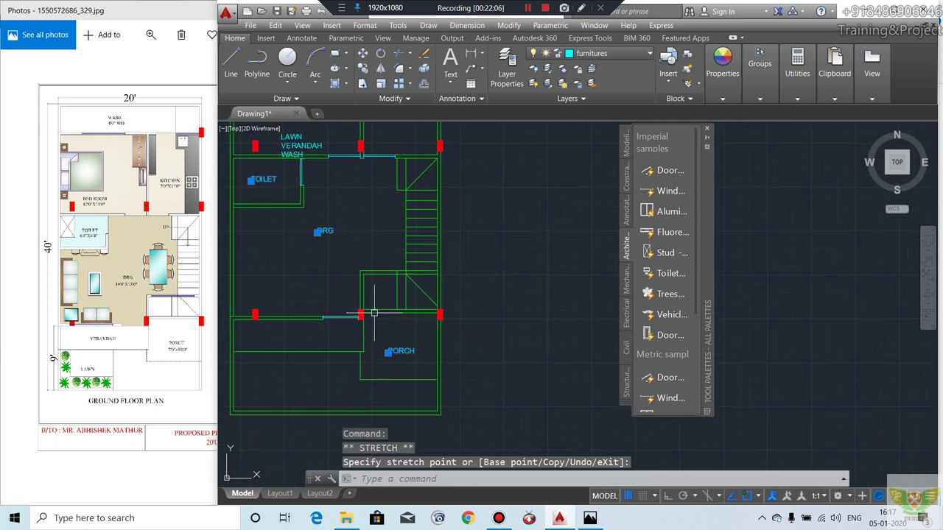
Step: Place VERANDAH inside the verandah and LAWN below it
left_click(299, 148)
left_click(282, 149)
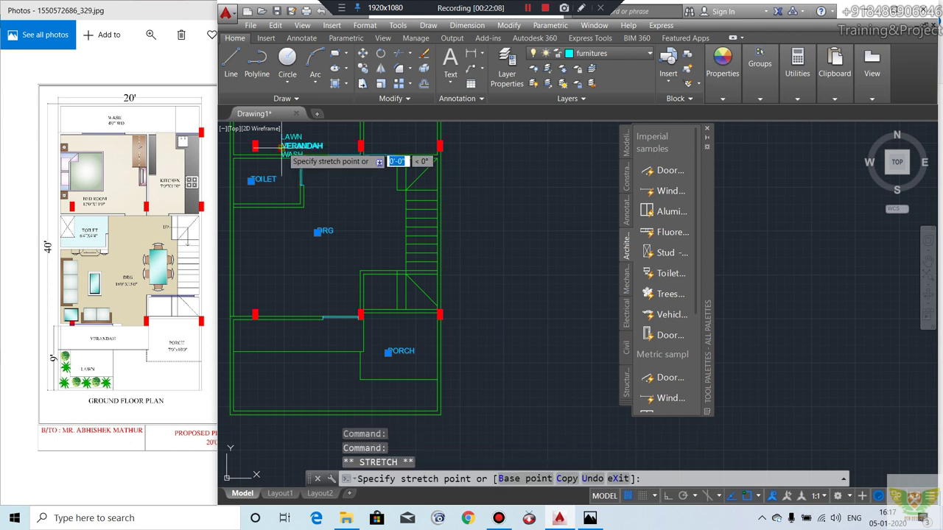
left_click(274, 337)
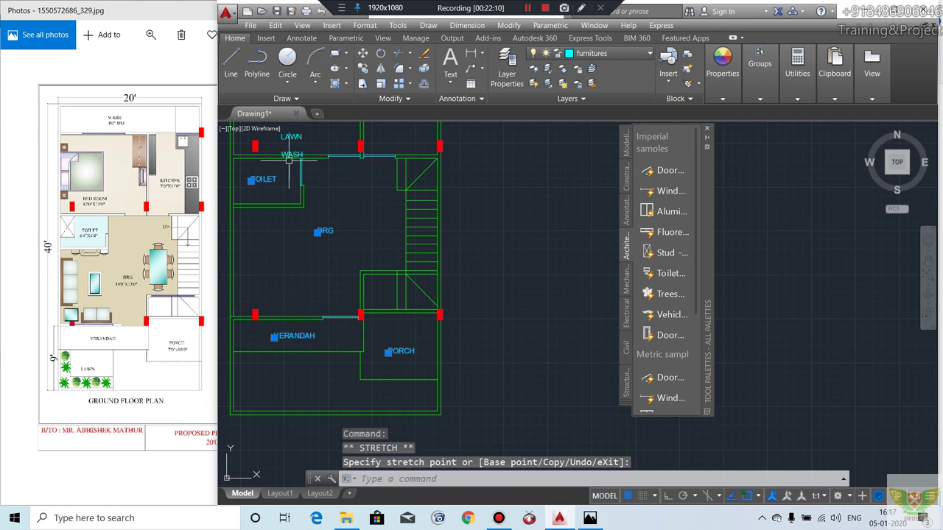
left_click(292, 137)
left_click(281, 139)
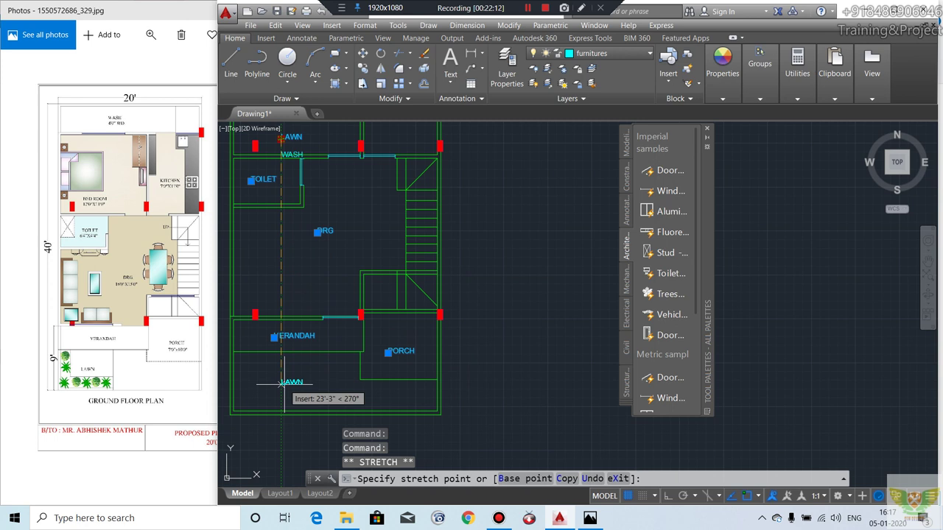
left_click(283, 383)
Step: Move the WASH label above the plan's top wall, then run EXPLODE on the labels
scroll(298, 358, "down", 2)
scroll(295, 193, "up", 1)
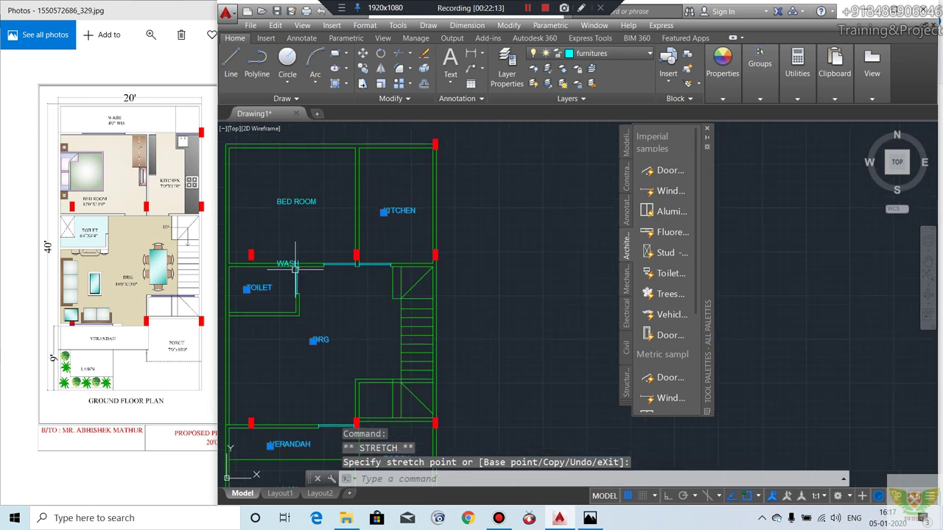
left_click(277, 265)
left_click(277, 265)
middle_click_drag(280, 147, 302, 263)
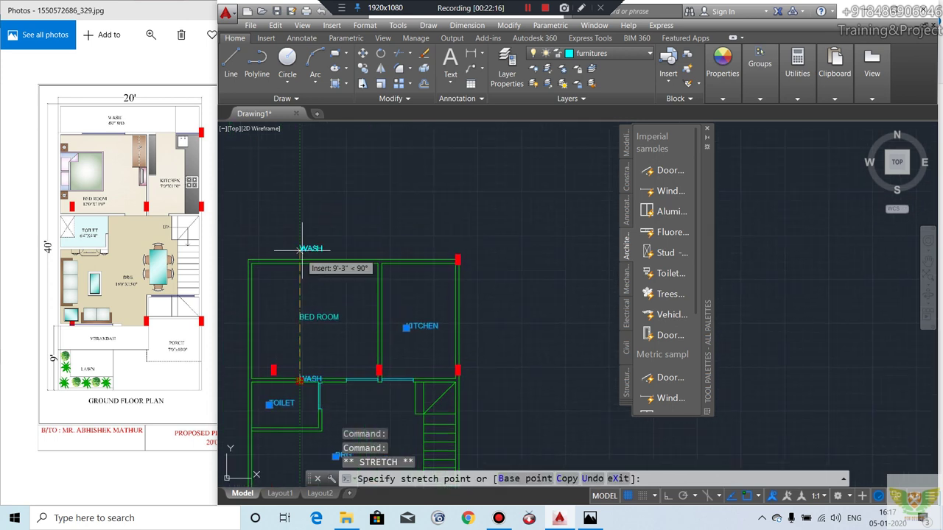
left_click(315, 236)
type("explode")
key("Return")
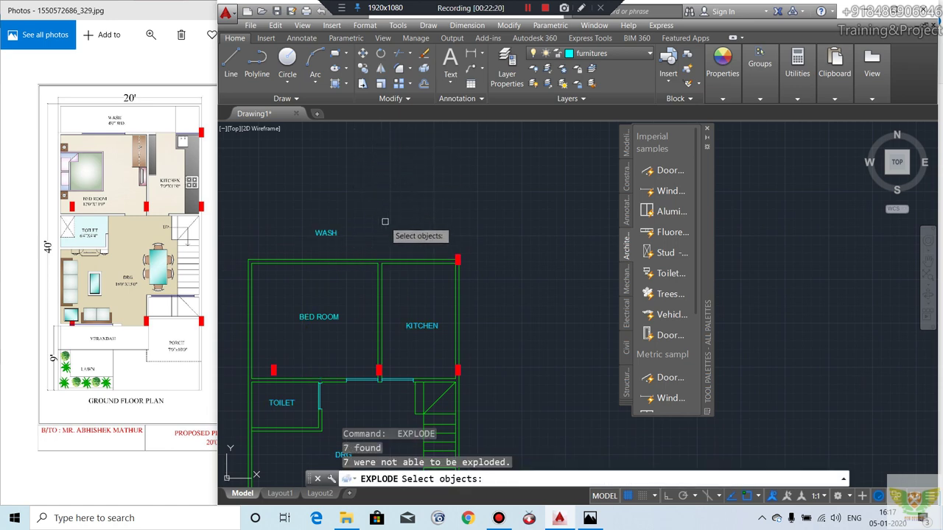
Step: Offset the top wall 4' upward, then offset that copy 4" for the WASH wall
key("Escape")
left_click(422, 85)
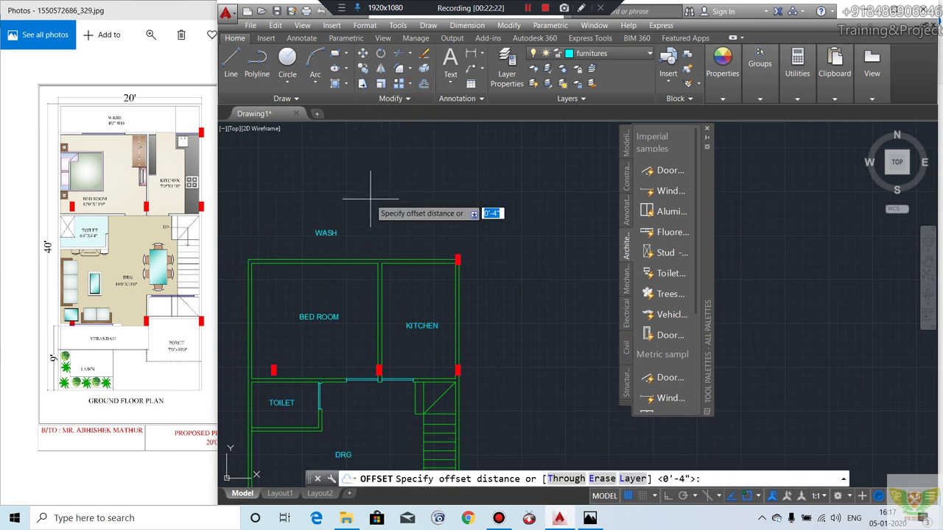
type("4'")
key("Return")
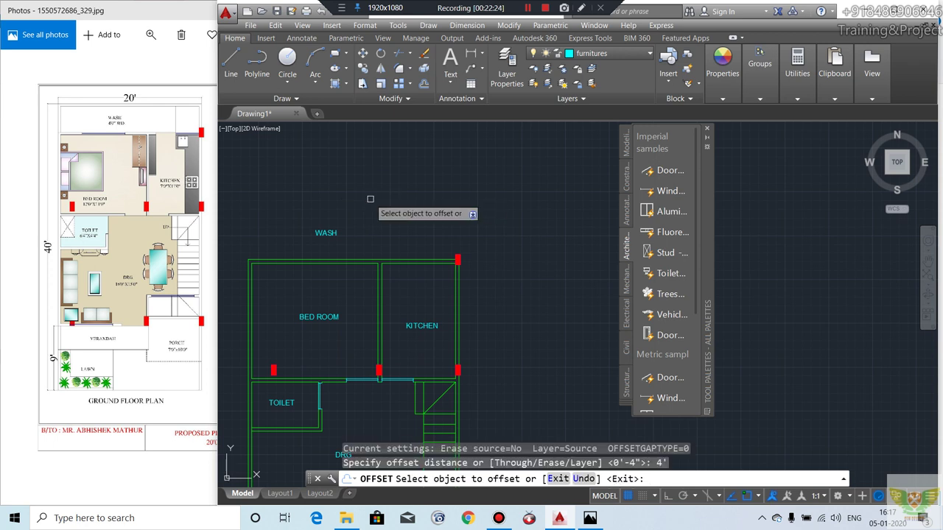
left_click(369, 258)
left_click(377, 215)
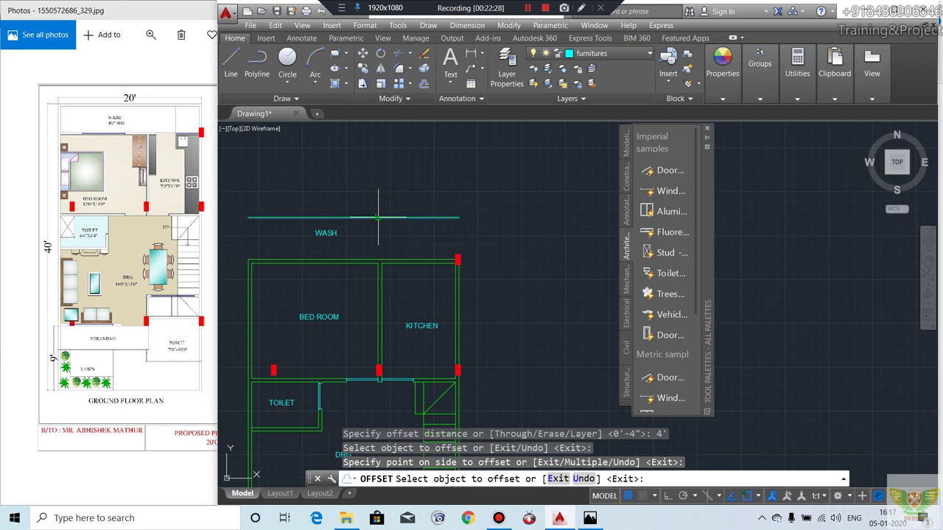
left_click(379, 217)
key("Return")
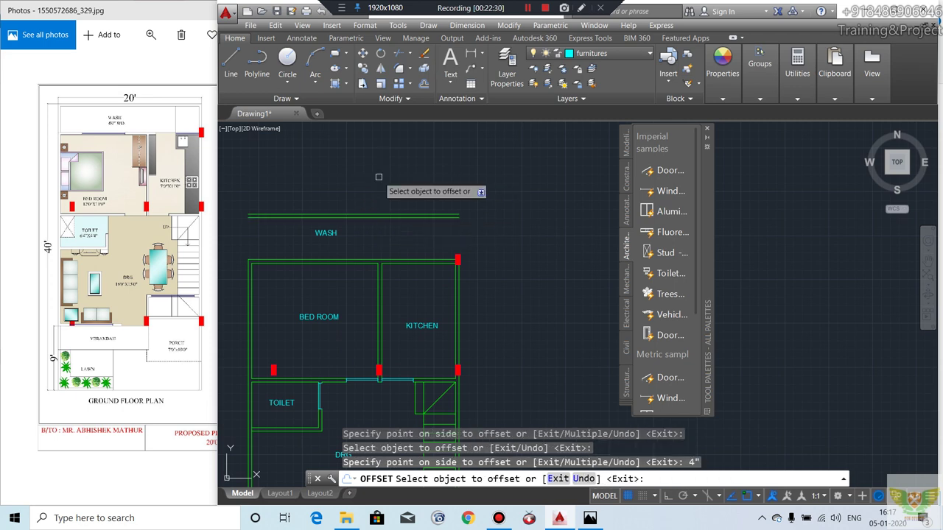
key("Return")
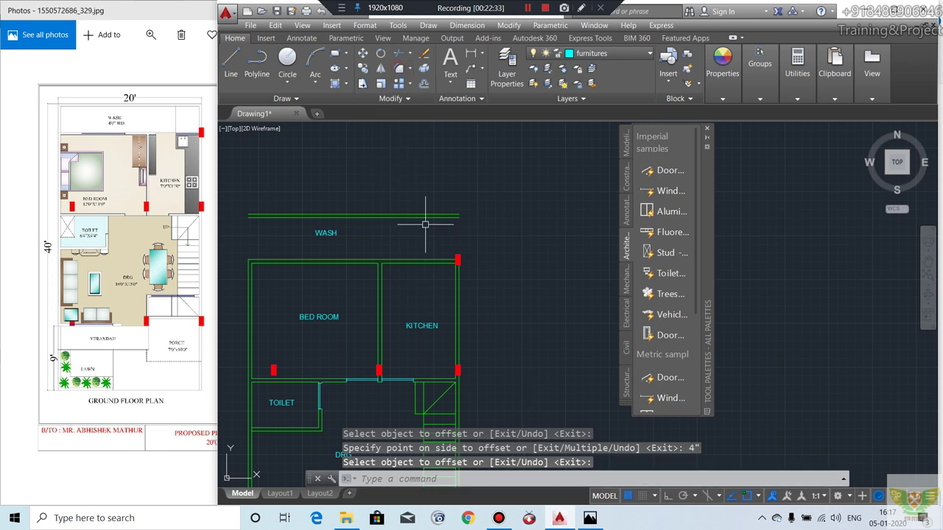
Step: Fillet the top-right WASH wall corners at zero radius using Multiple
left_click(410, 84)
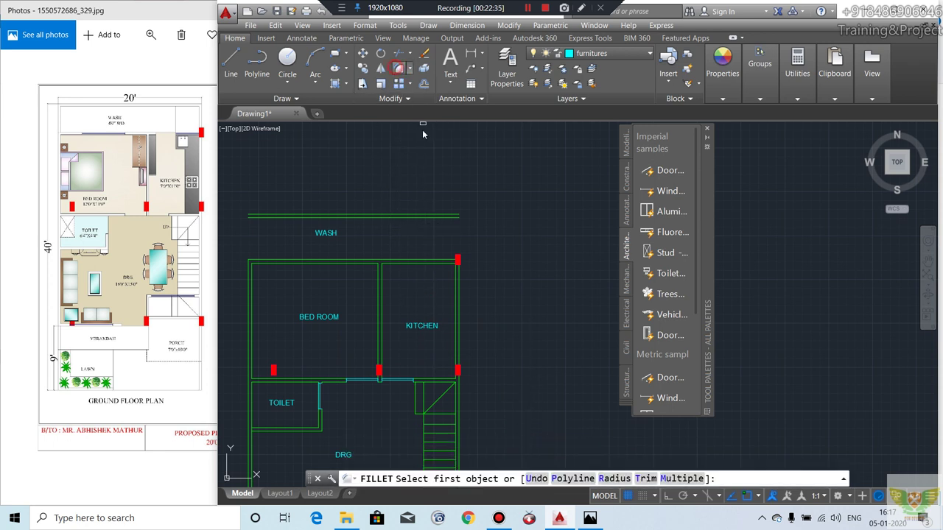
left_click(683, 479)
scroll(448, 211, "up", 2)
left_click(462, 313)
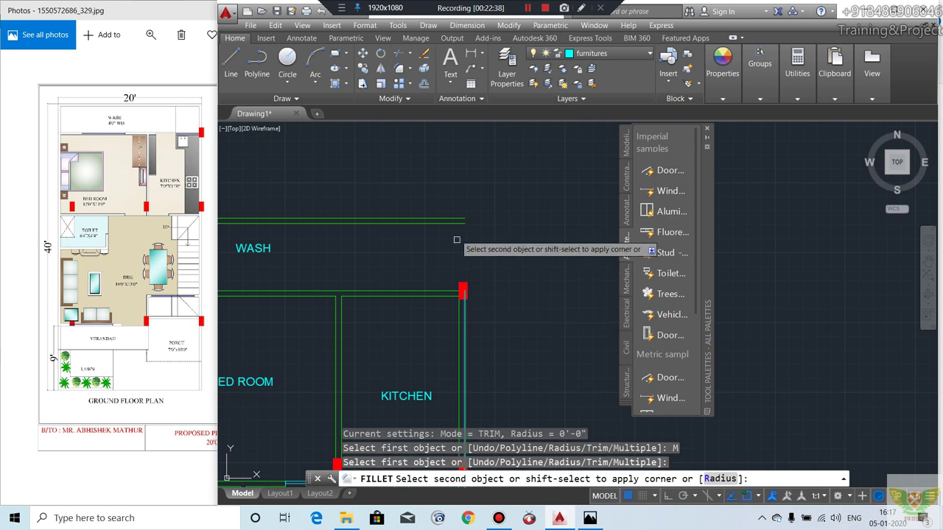
left_click(457, 216)
left_click(462, 296)
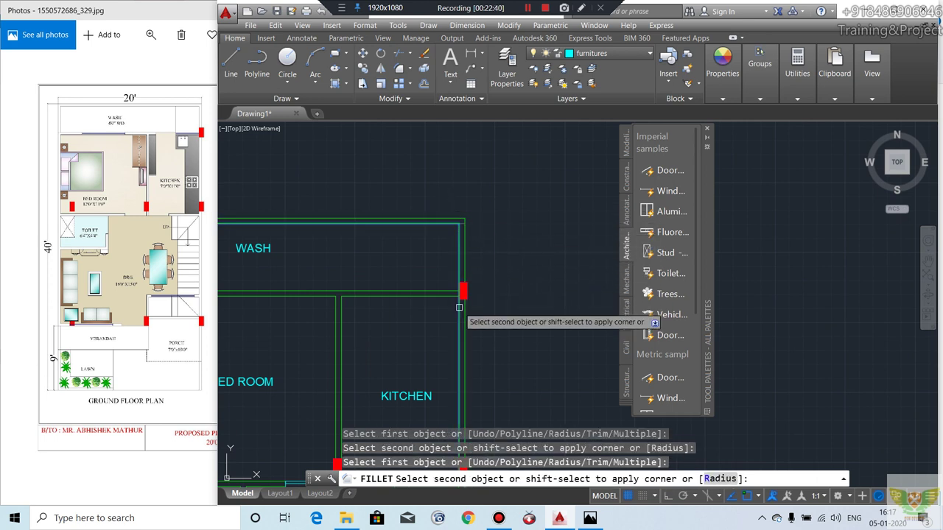
left_click(467, 295)
scroll(434, 289, "down", 3)
scroll(290, 267, "up", 3)
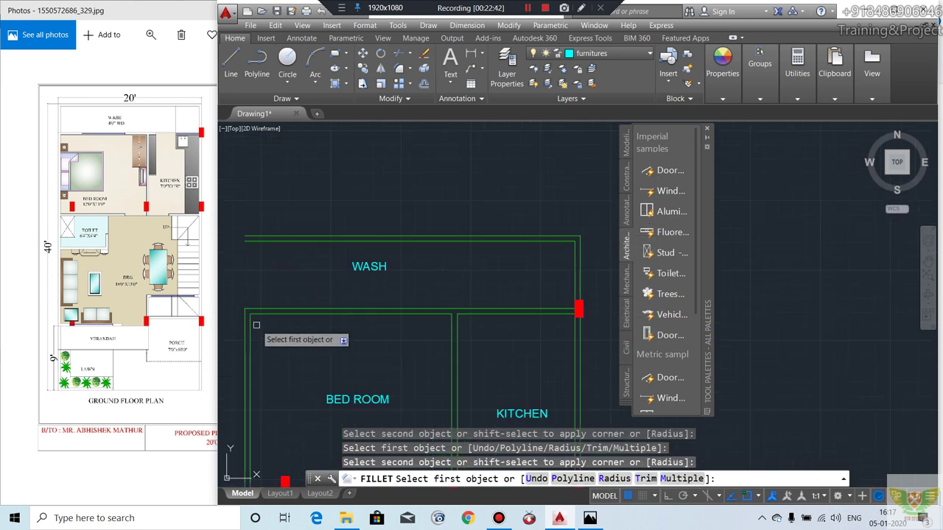
Step: Close the top-left outer and inner wall corners with the same fillet
left_click(242, 319)
left_click(253, 238)
left_click(249, 241)
left_click(250, 322)
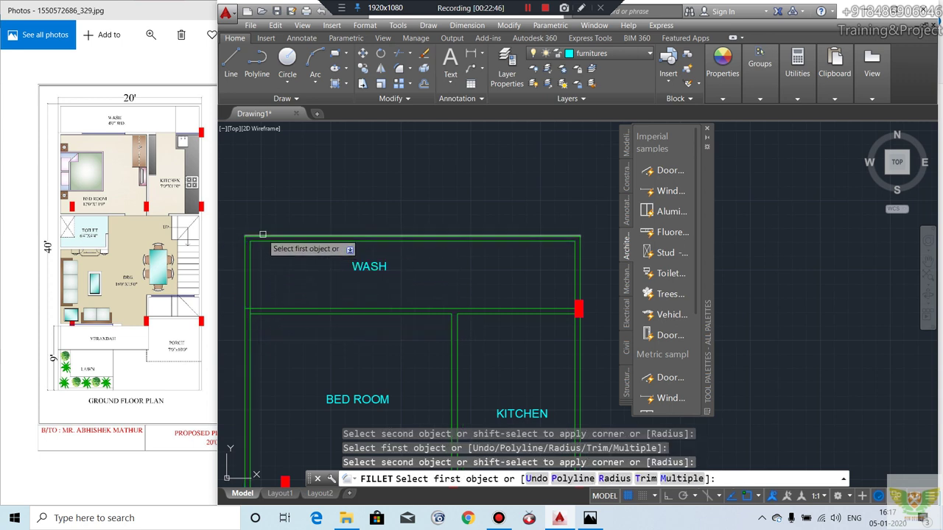
scroll(283, 230, "down", 2)
key("Escape")
Step: Zoom and pan across the plan to check the WASH room at the top
scroll(311, 221, "down", 1)
scroll(329, 246, "down", 1)
middle_click_drag(330, 246, 339, 211)
scroll(337, 208, "up", 3)
scroll(332, 199, "down", 4)
scroll(329, 196, "up", 1)
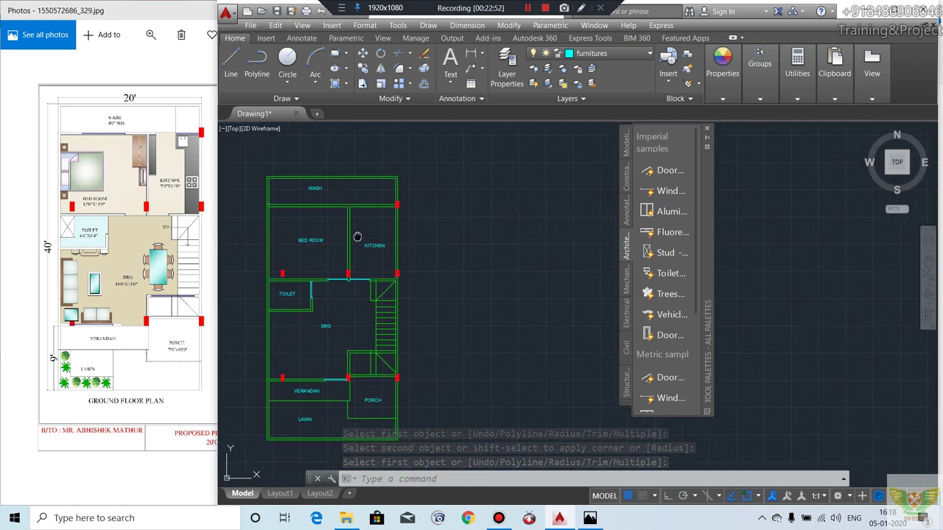
scroll(331, 200, "down", 2)
scroll(343, 220, "up", 2)
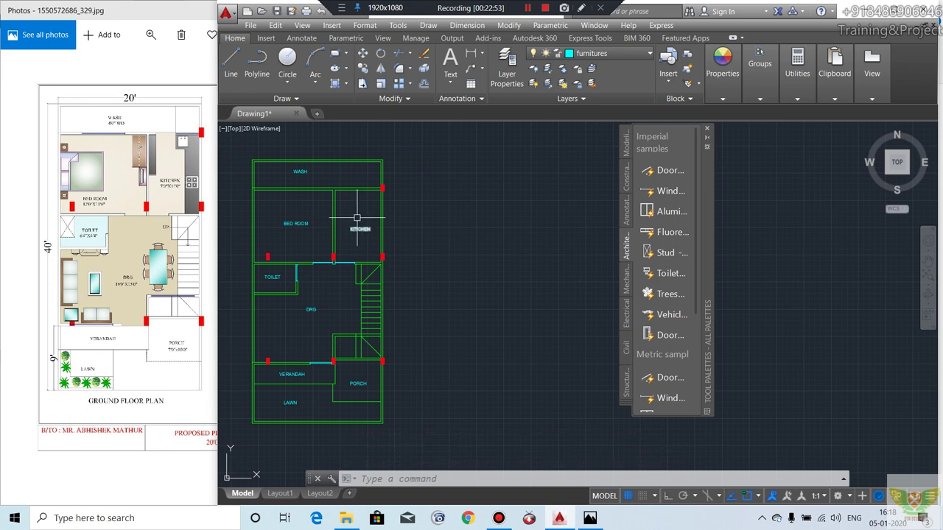
scroll(368, 200, "up", 2)
scroll(368, 185, "up", 2)
scroll(412, 192, "down", 3)
scroll(431, 273, "down", 4)
scroll(331, 265, "up", 3)
scroll(302, 261, "down", 1)
middle_click_drag(301, 261, 340, 292)
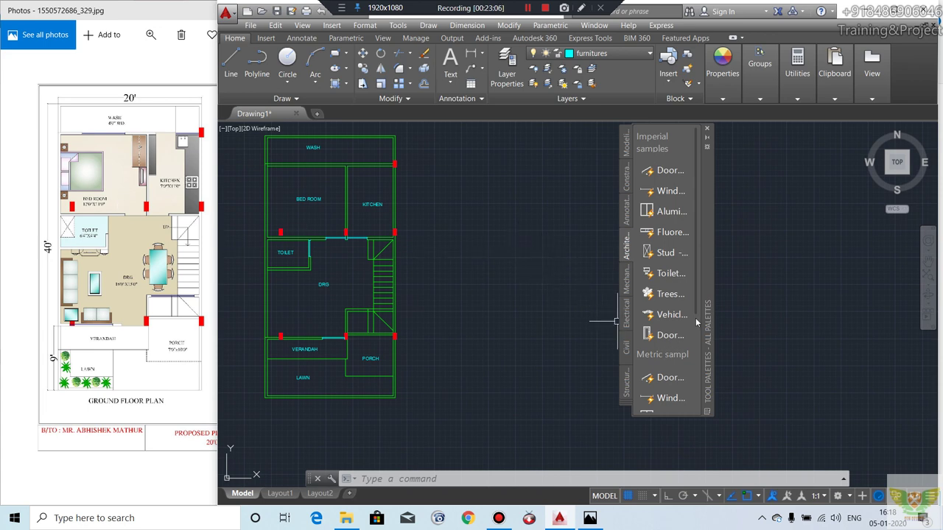
left_click(670, 294)
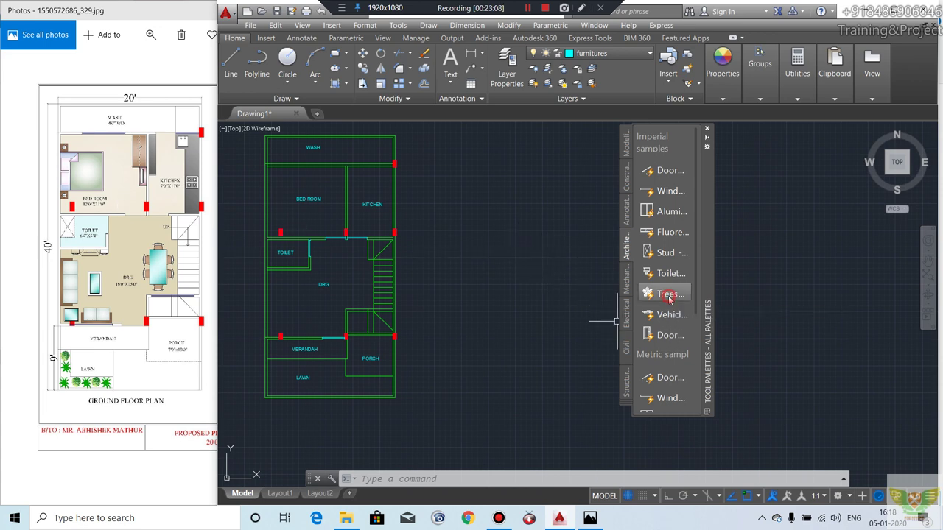
scroll(255, 407, "up", 4)
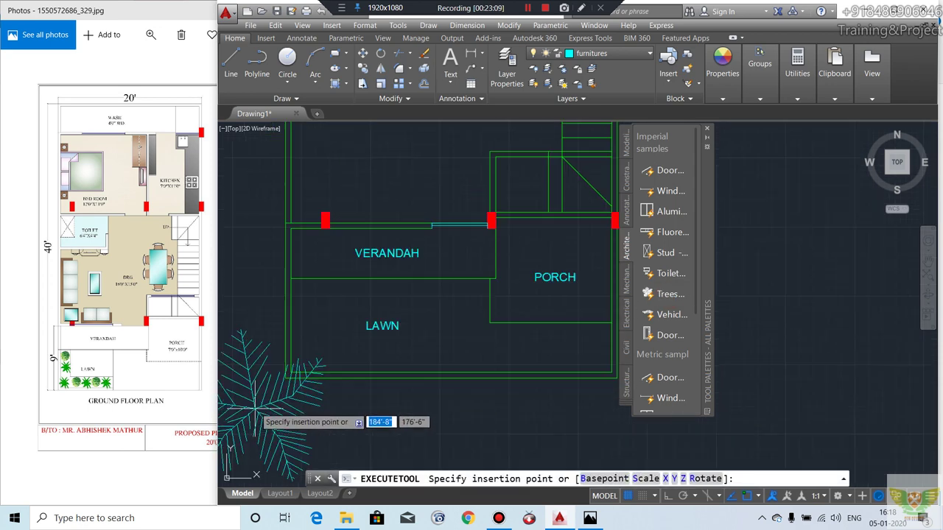
left_click(319, 333)
left_click(324, 322)
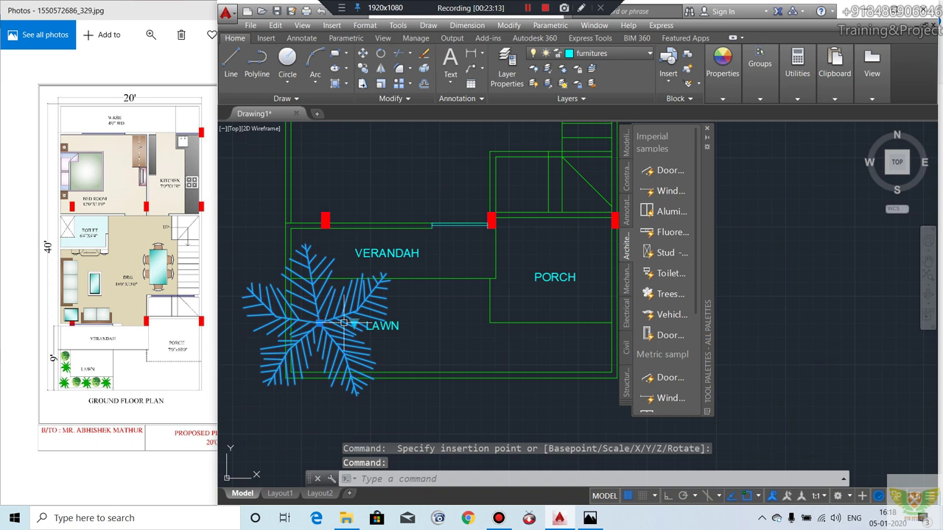
left_click(354, 324)
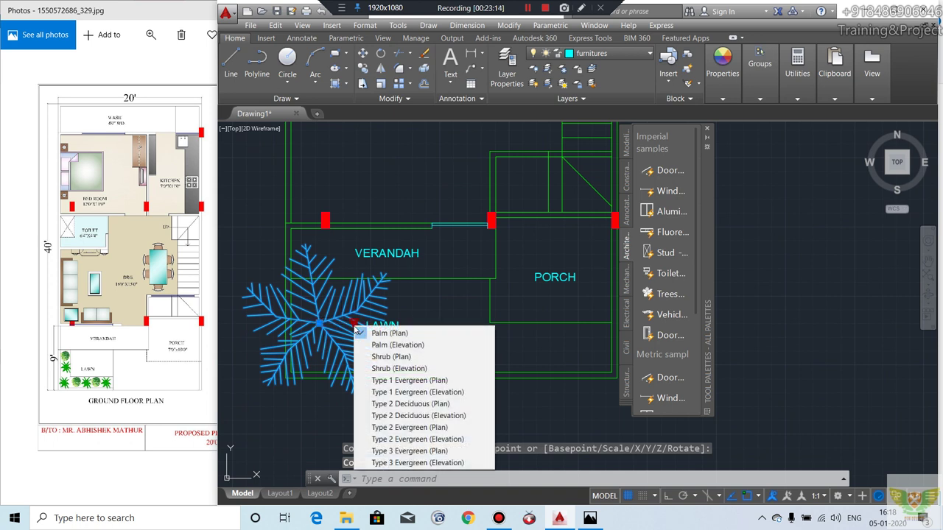
left_click(394, 345)
left_click(354, 322)
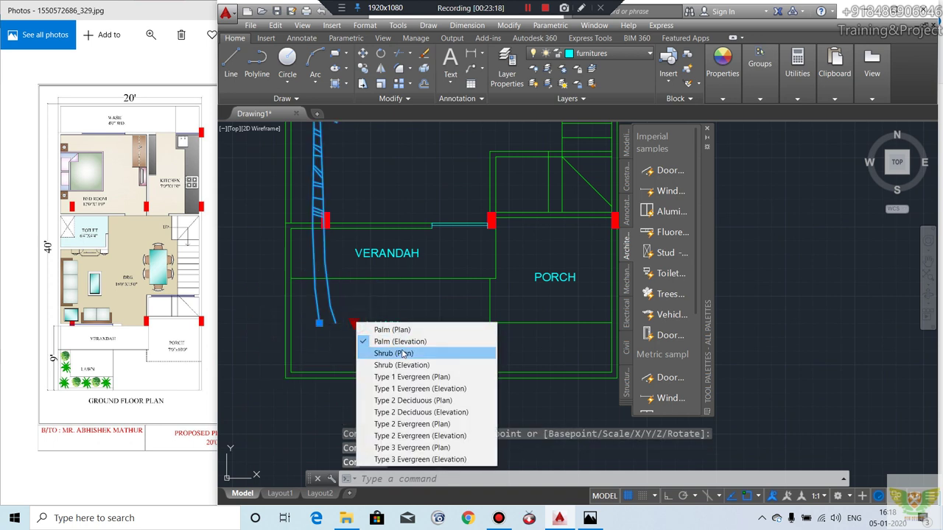
left_click(398, 353)
left_click(353, 325)
left_click(386, 378)
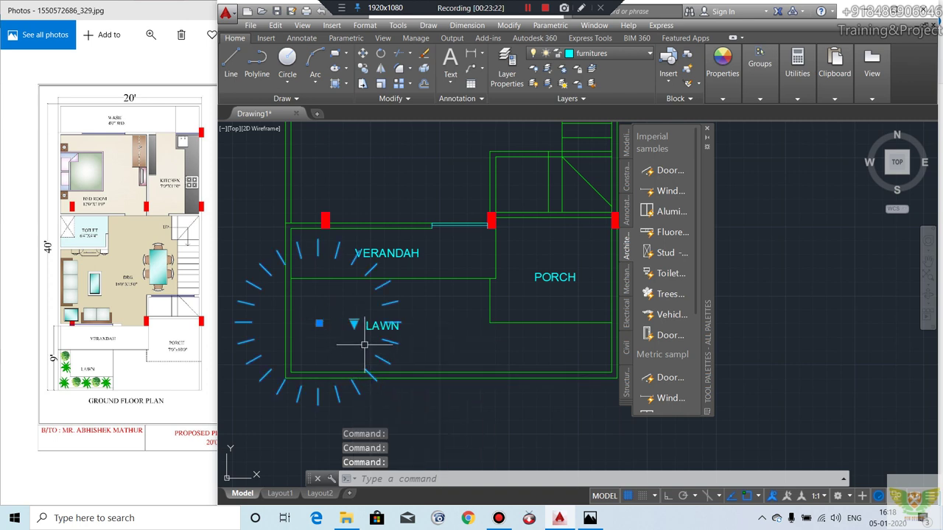
left_click(354, 324)
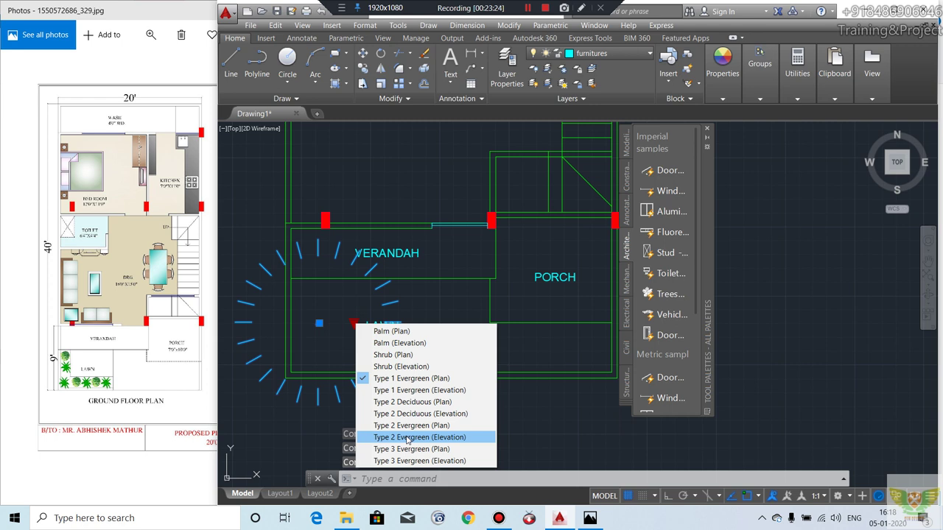
left_click(407, 438)
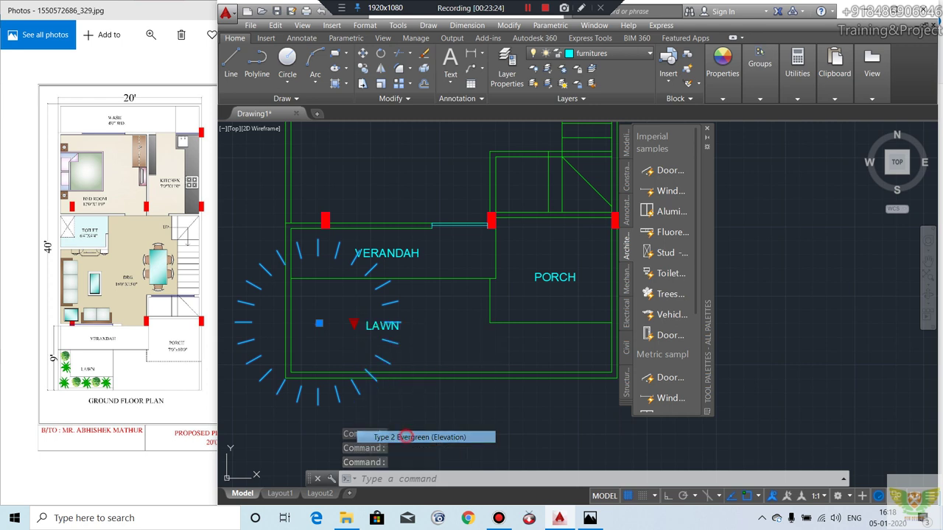
left_click(354, 325)
left_click(383, 357)
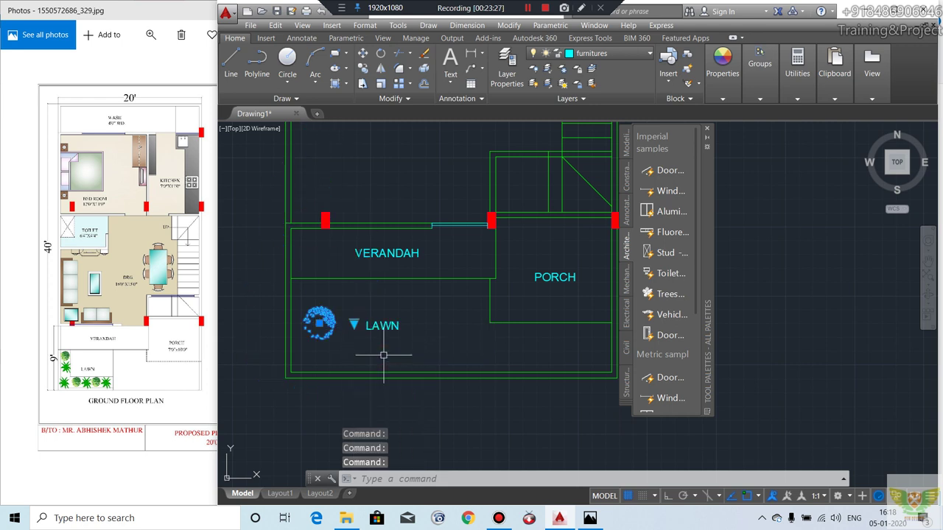
key("Delete")
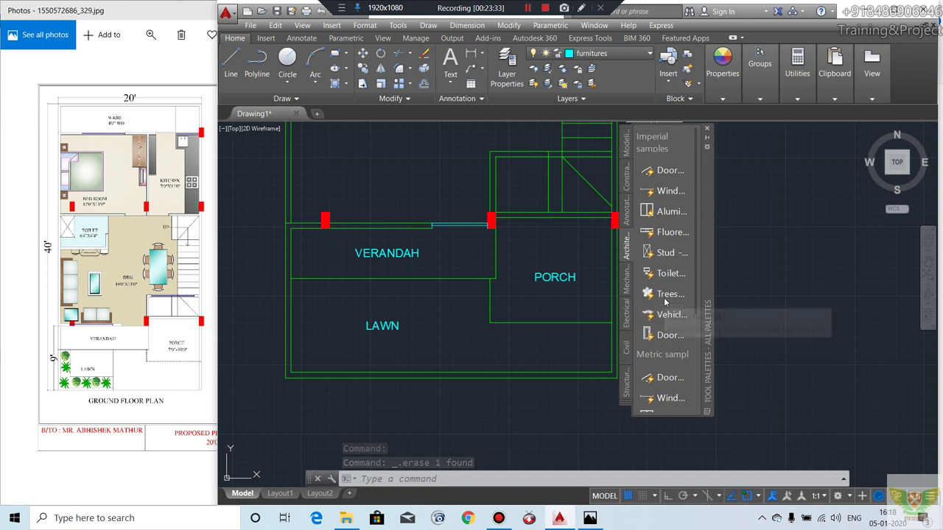
Step: Create a TREES layer with colour 92 and make it the current layer
left_click(610, 54)
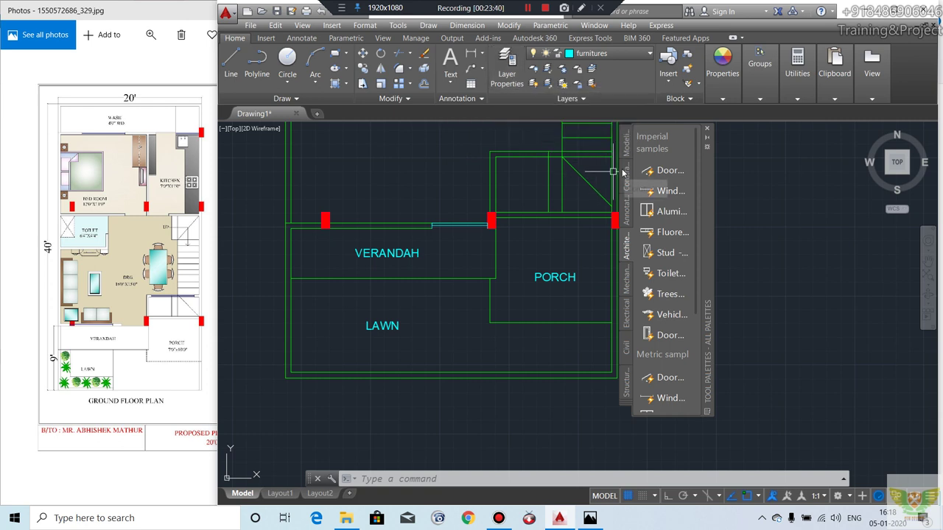
left_click(509, 67)
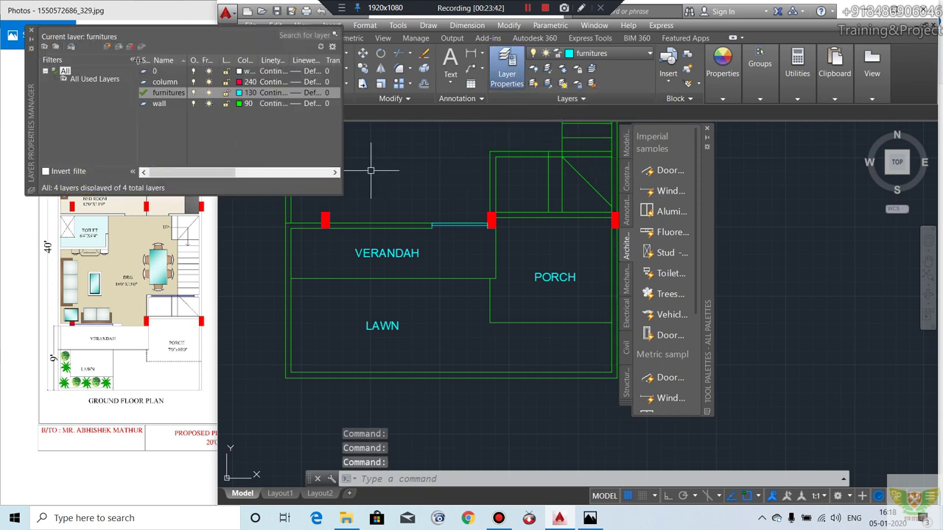
type("TREES")
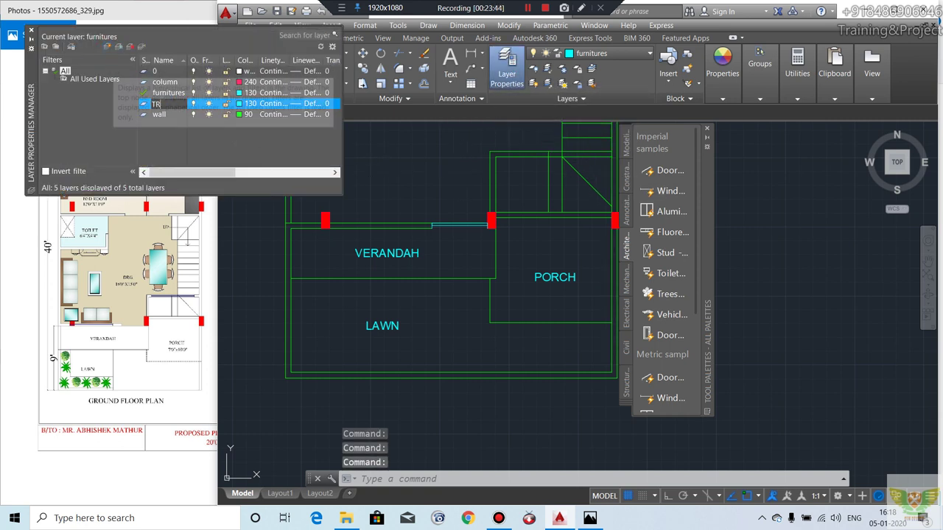
left_click(238, 104)
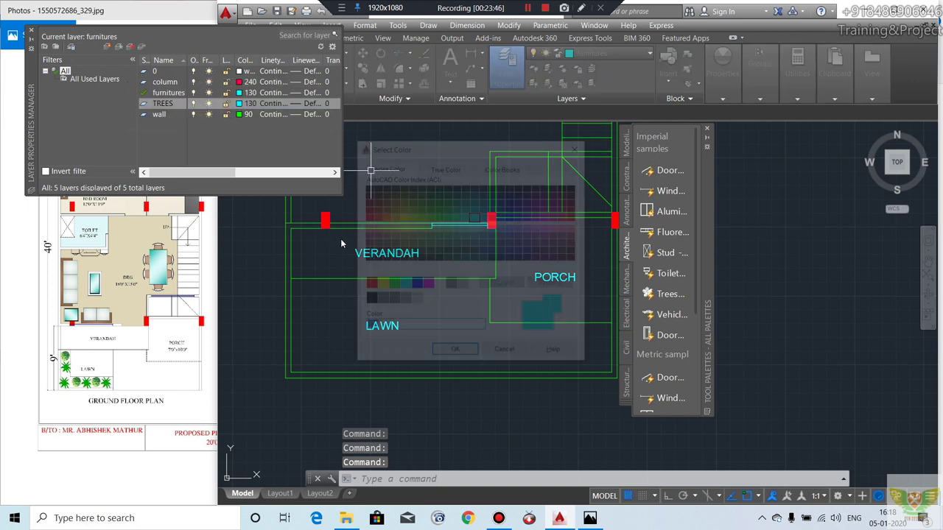
left_click(442, 212)
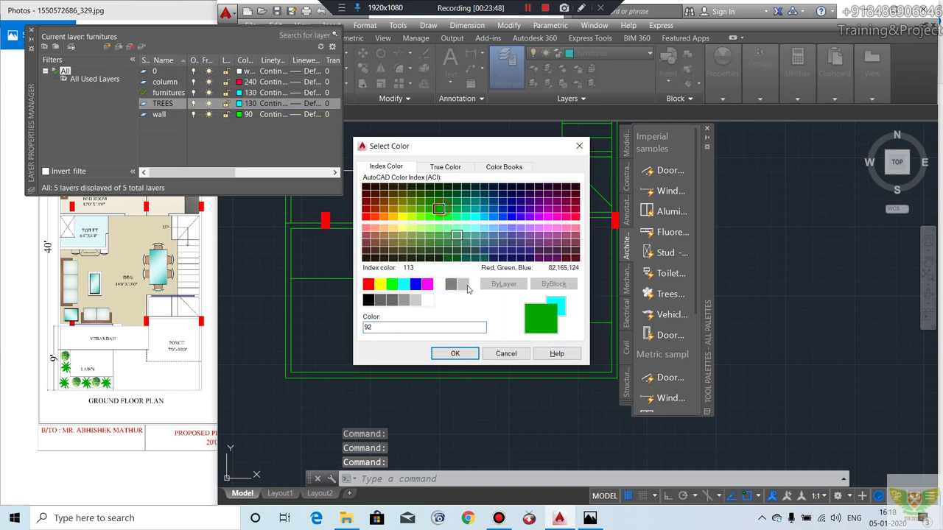
left_click(457, 353)
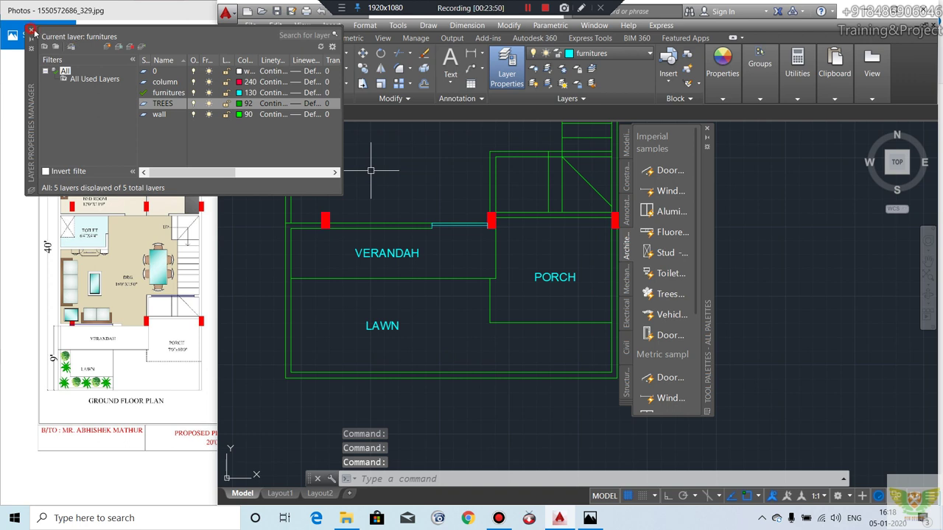
left_click(32, 31)
left_click(604, 53)
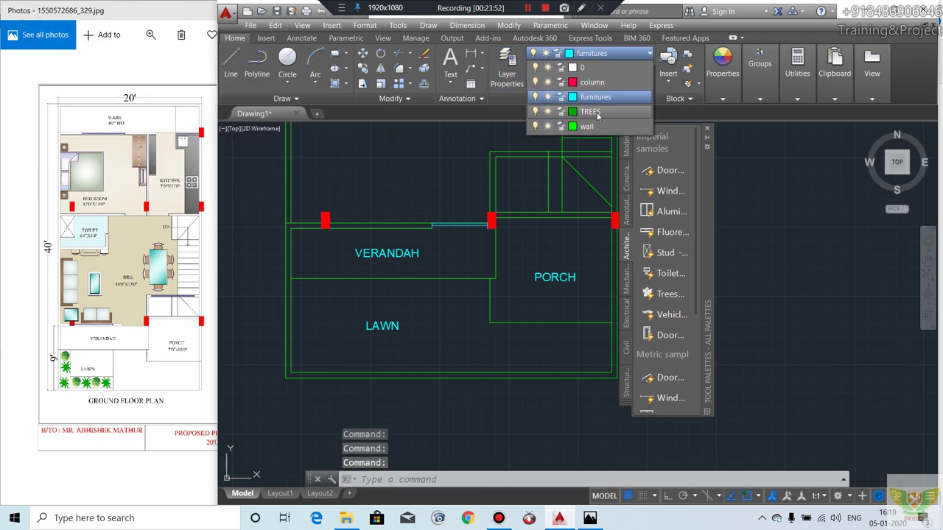
left_click(590, 111)
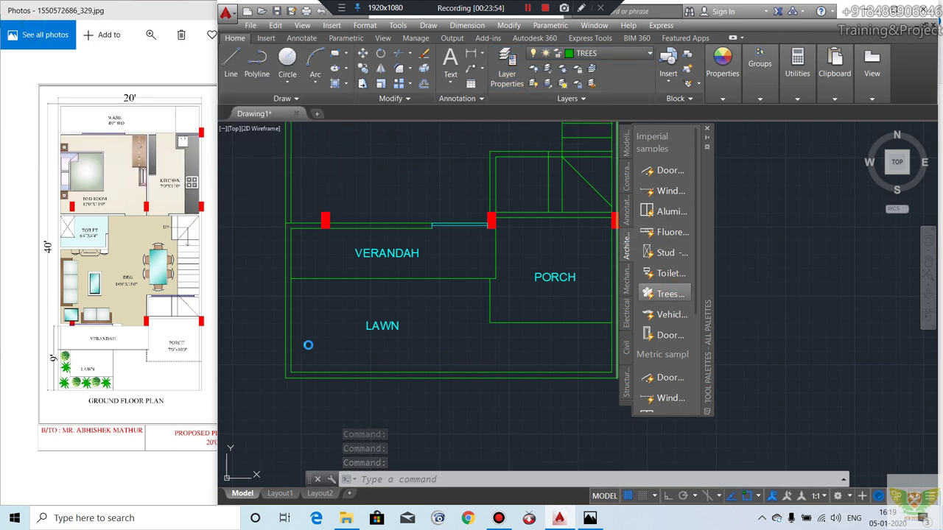
Step: Insert a tree symbol onto the lawn and select it
left_click(666, 294)
scroll(337, 354, "up", 3)
left_click(357, 316)
left_click(351, 316)
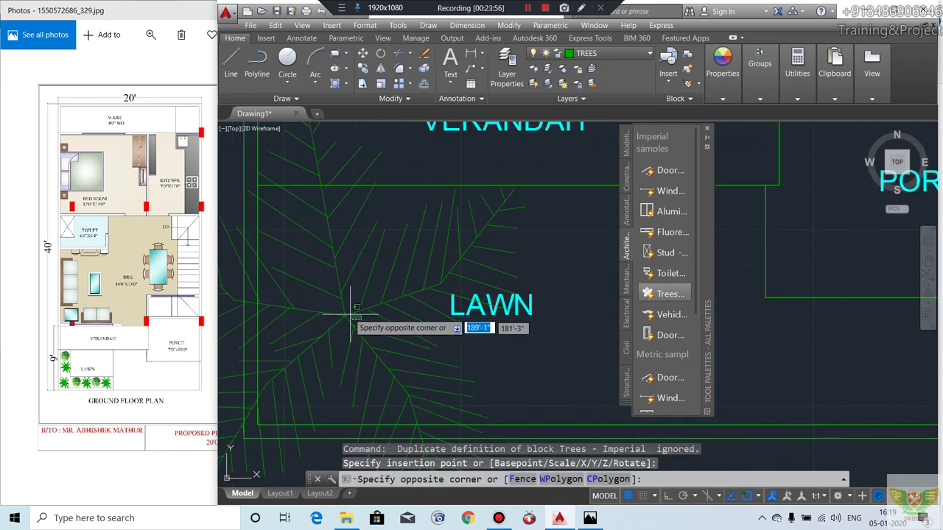
left_click(348, 314)
scroll(383, 300, "down", 2)
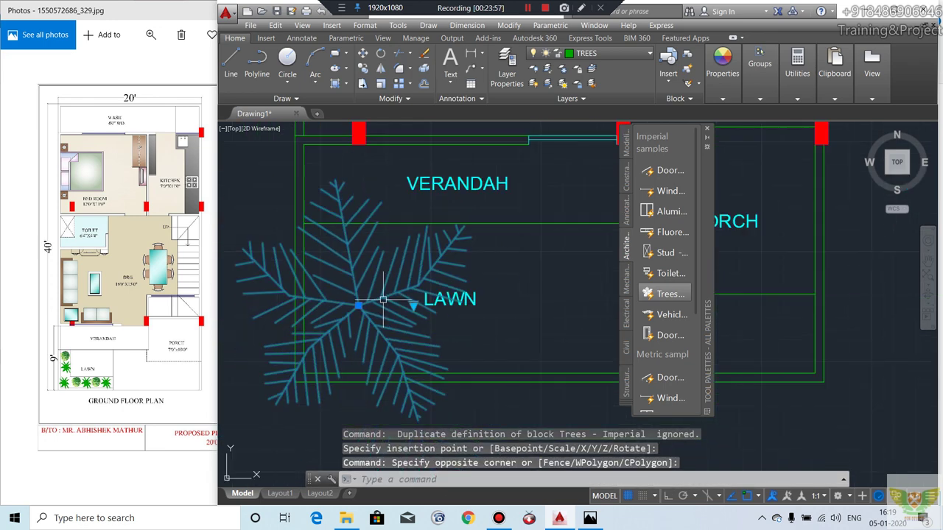
Step: Scale the tree down about its centre using a two-point reference length
type("SC")
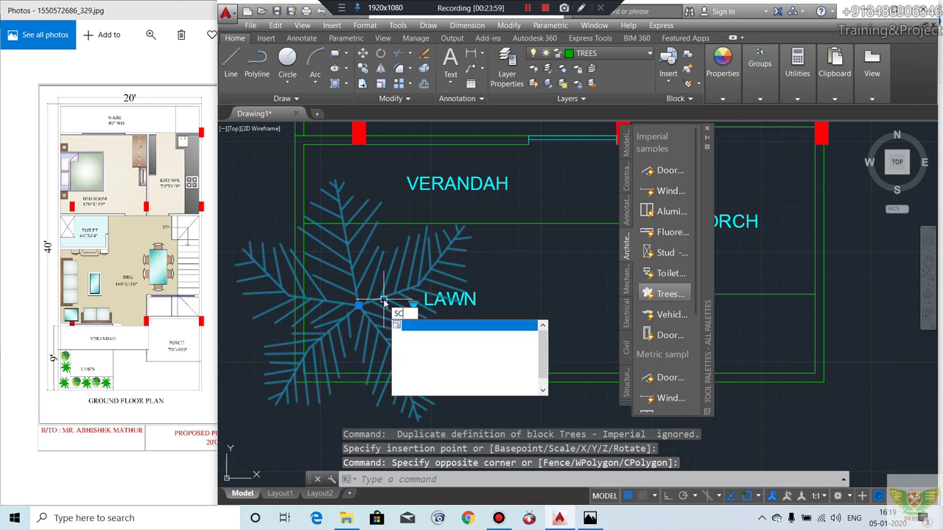
key("Return")
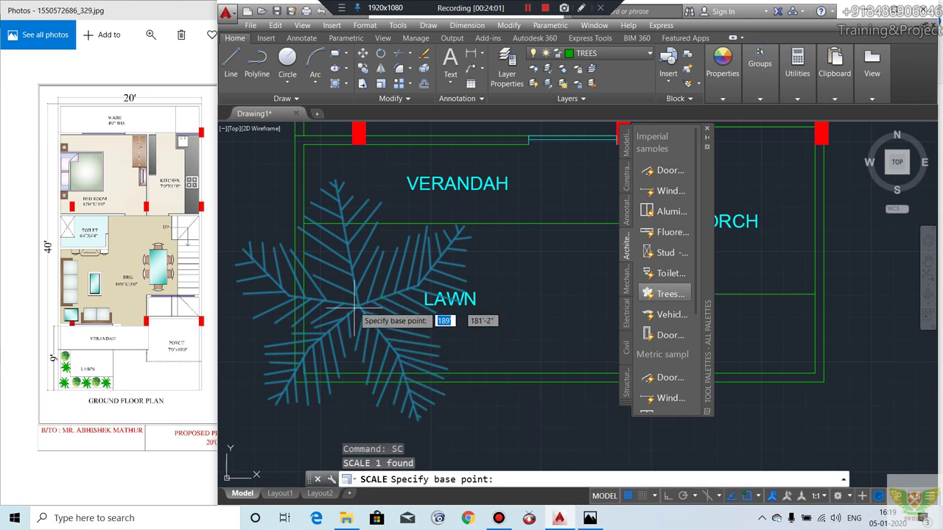
left_click(359, 304)
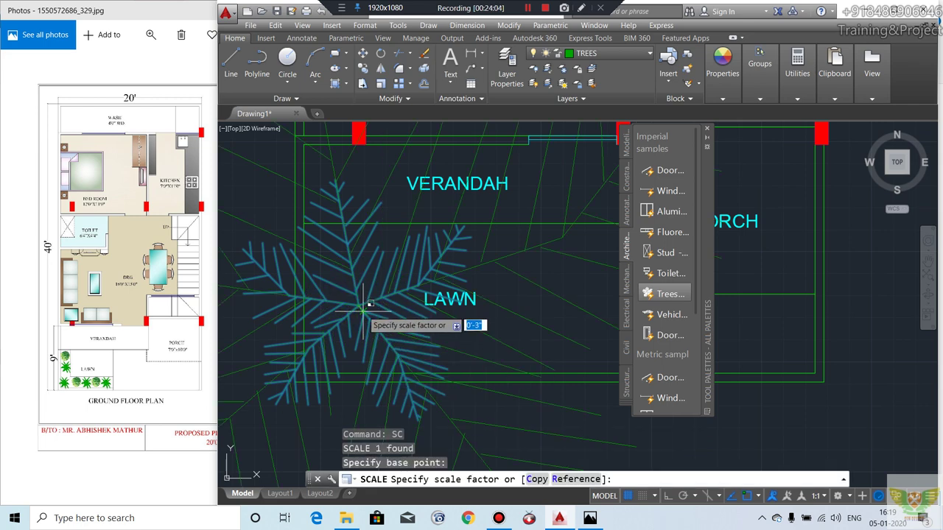
scroll(363, 306, "up", 4)
scroll(373, 298, "down", 2)
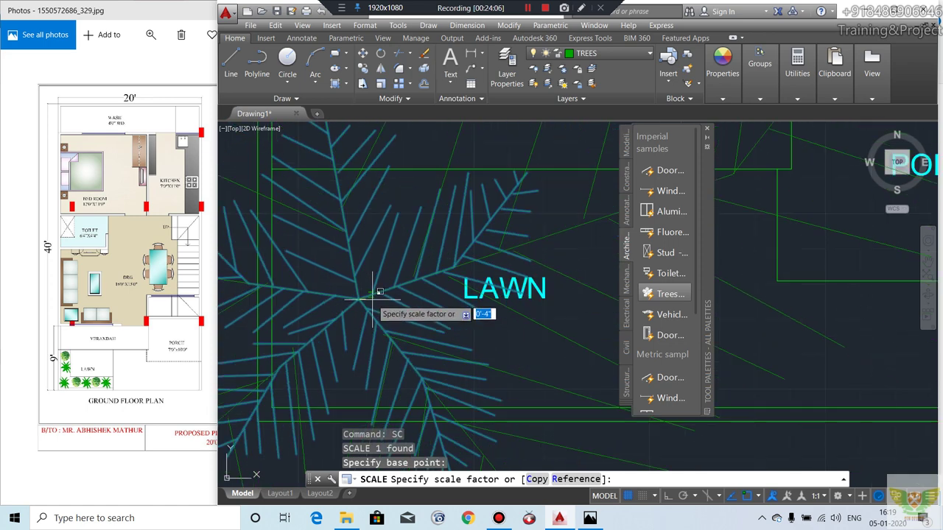
scroll(378, 293, "down", 2)
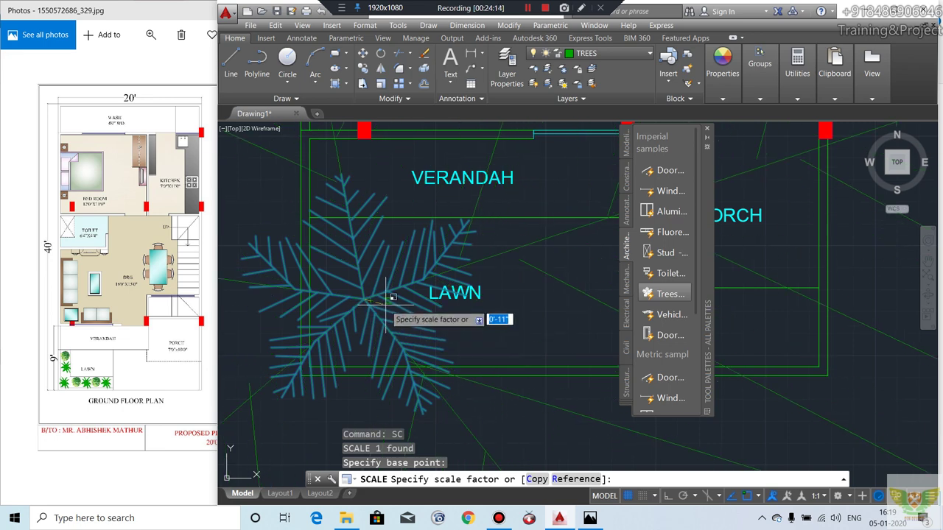
scroll(385, 299, "up", 2)
scroll(385, 299, "up", 2)
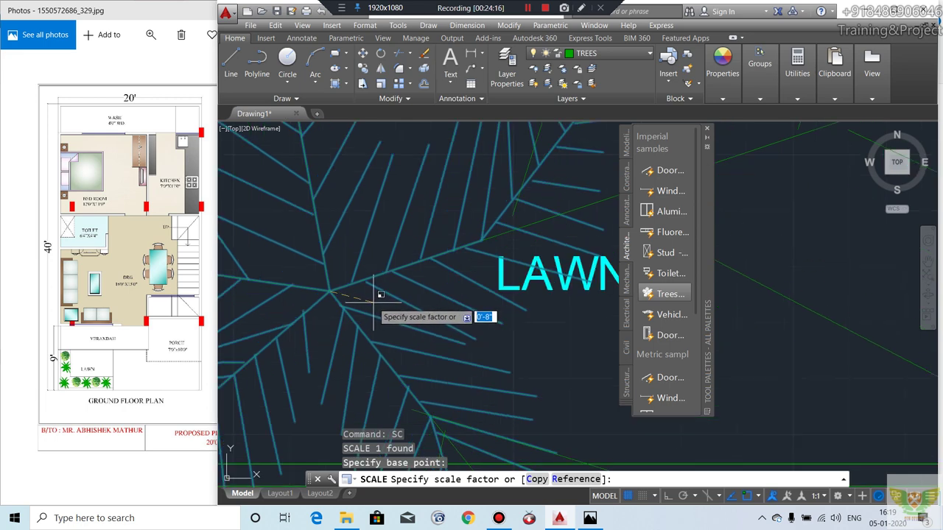
scroll(337, 293, "up", 2)
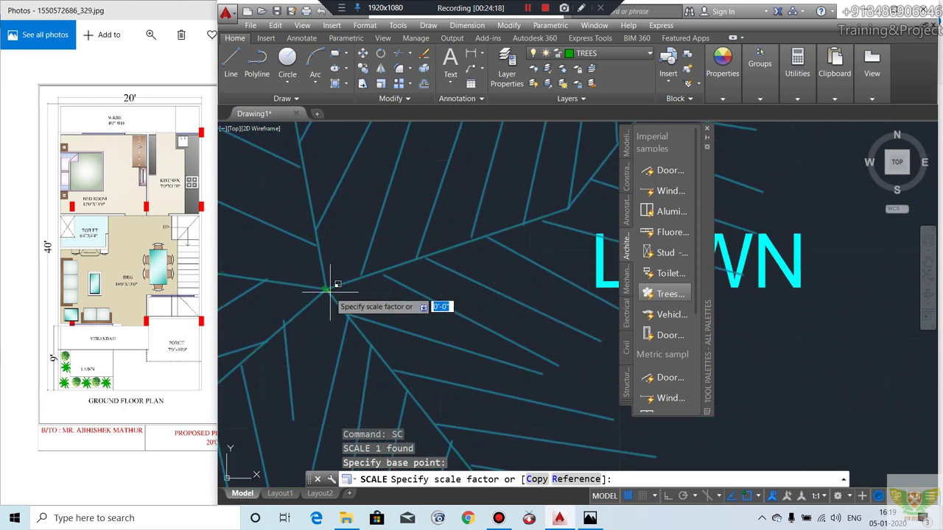
scroll(331, 293, "down", 2)
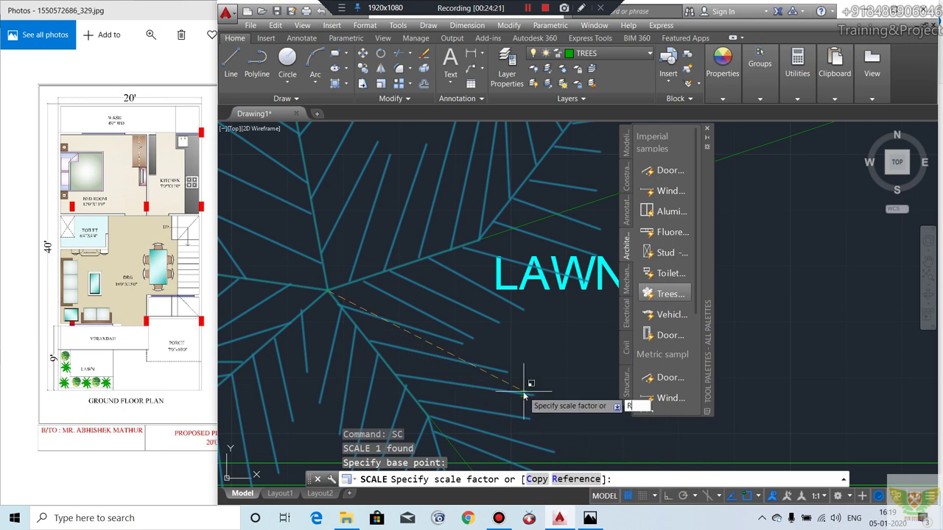
type("R")
key("Return")
left_click(410, 346)
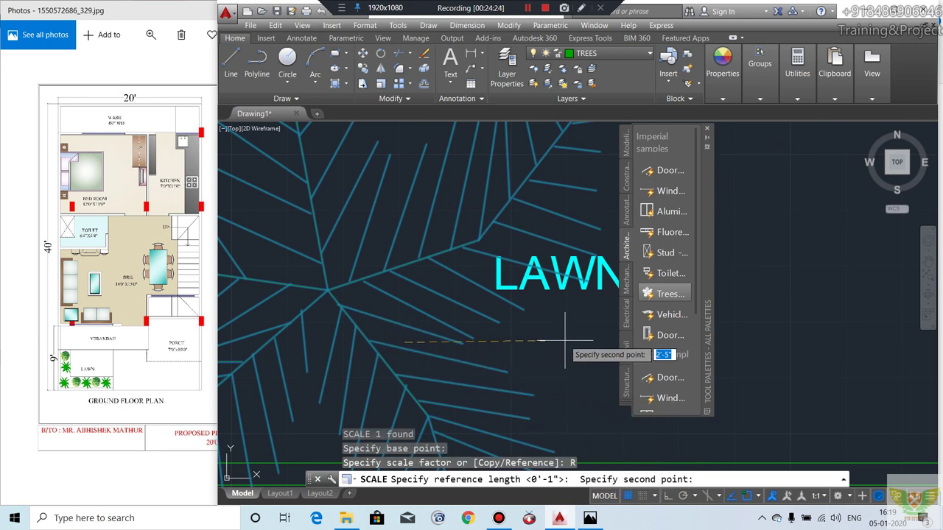
left_click(567, 343)
scroll(410, 327, "down", 4)
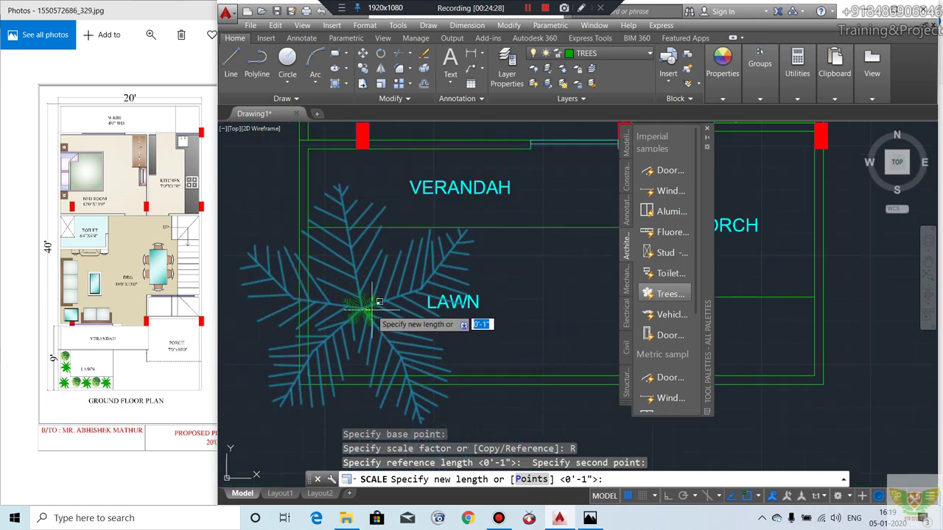
left_click(371, 305)
scroll(369, 306, "up", 3)
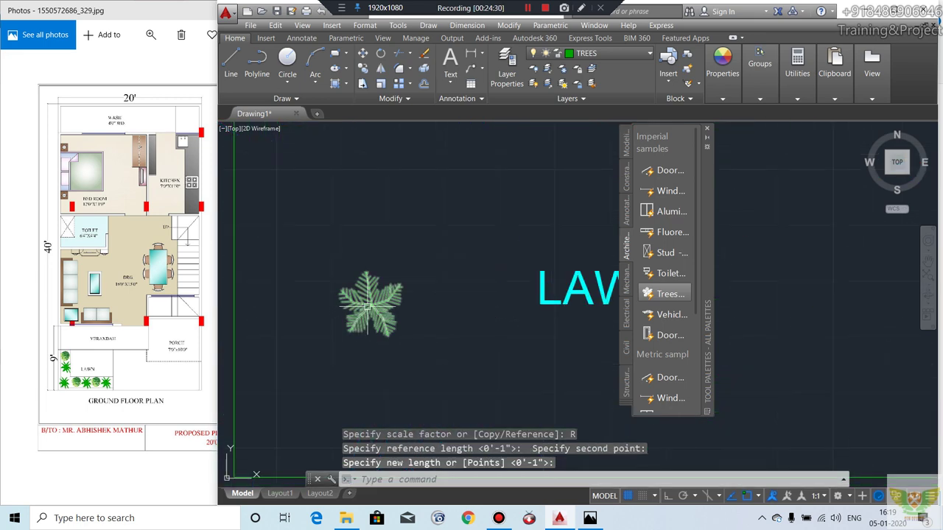
Step: Grip-copy the tree six times along the lawn's left and bottom edges
left_click(368, 306)
left_click(368, 307)
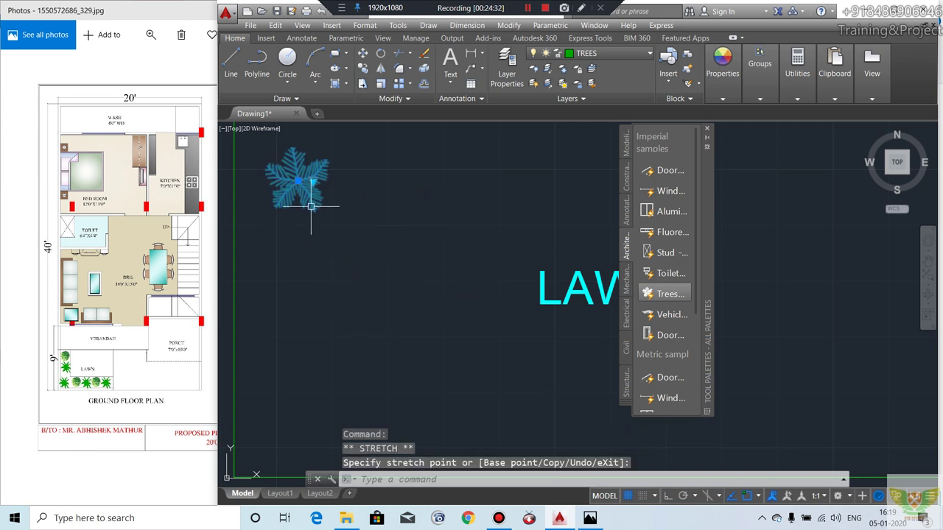
left_click(362, 68)
left_click(305, 176)
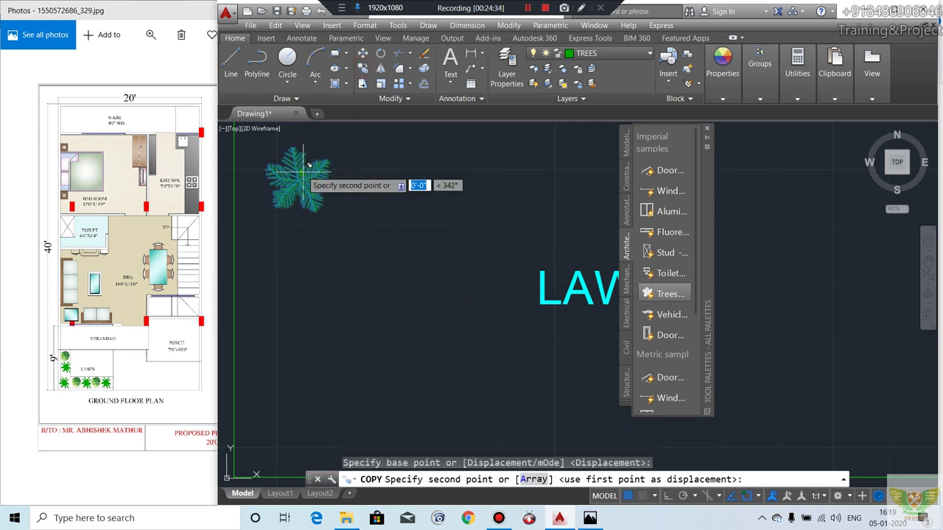
left_click(283, 267)
left_click(317, 355)
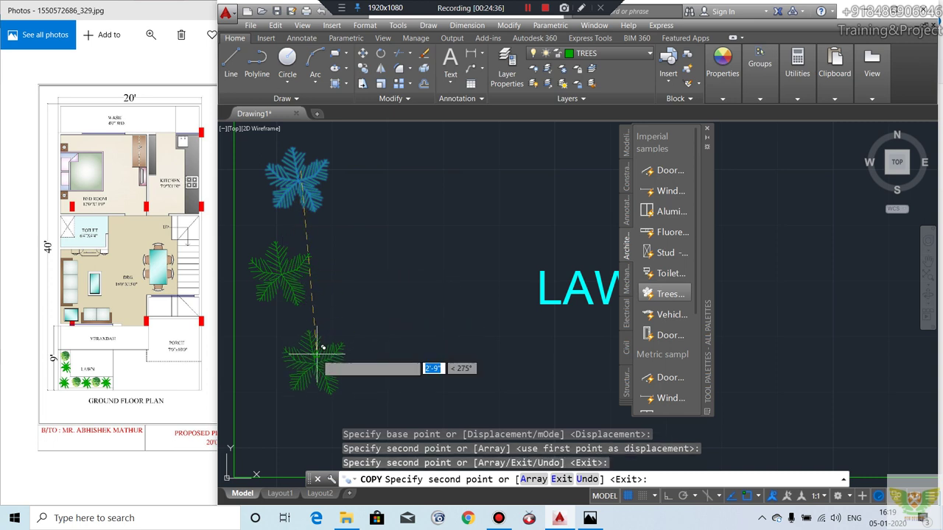
left_click(282, 421)
middle_click_drag(281, 421, 287, 308)
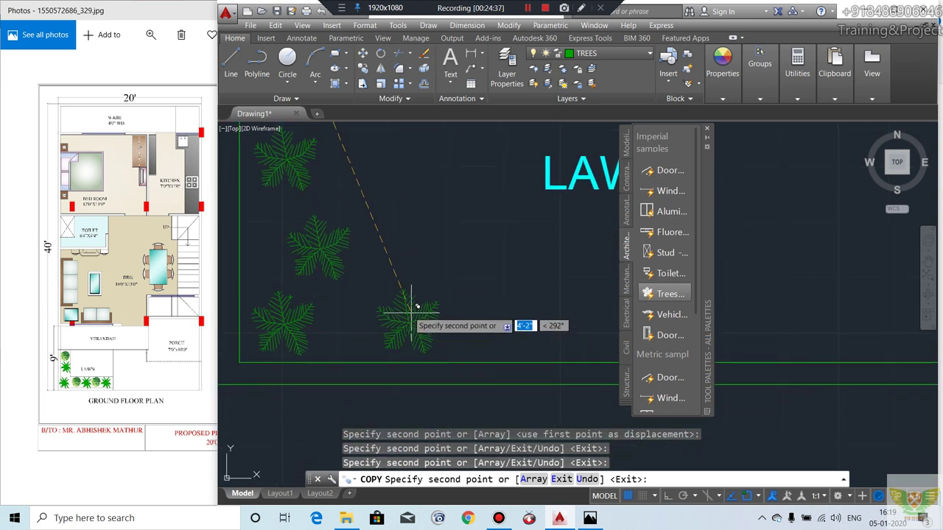
left_click(383, 313)
left_click(469, 270)
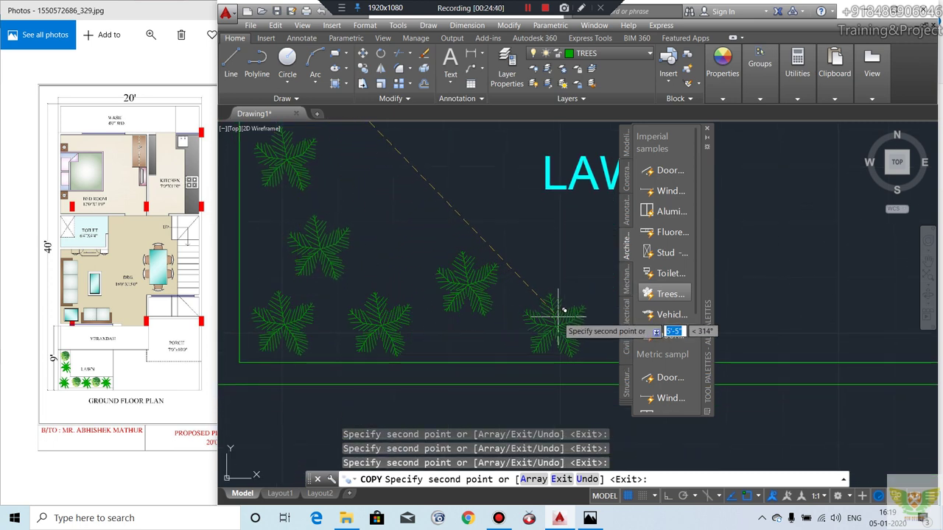
left_click(558, 313)
key("Return")
Step: Switch the middle and bottom-left tree blocks to Shrub (Plan) visibility
left_click(483, 284)
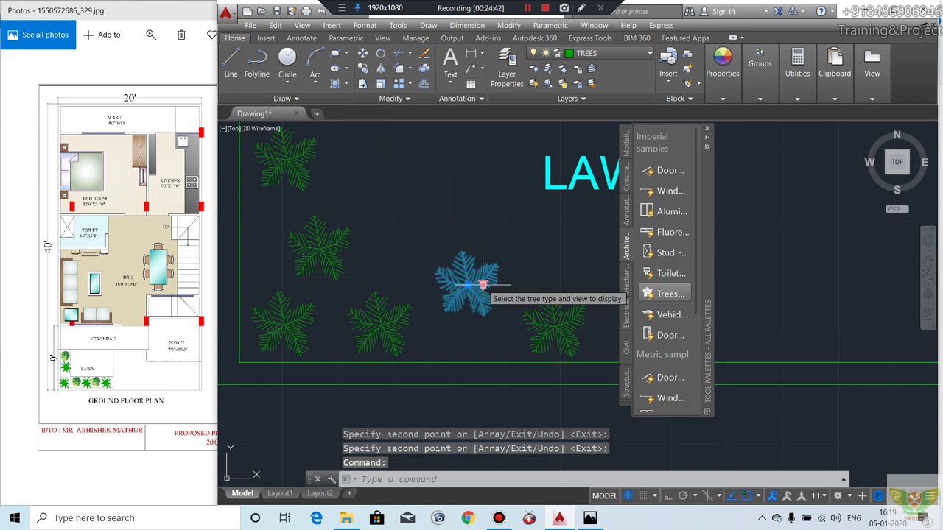
left_click(483, 284)
left_click(532, 316)
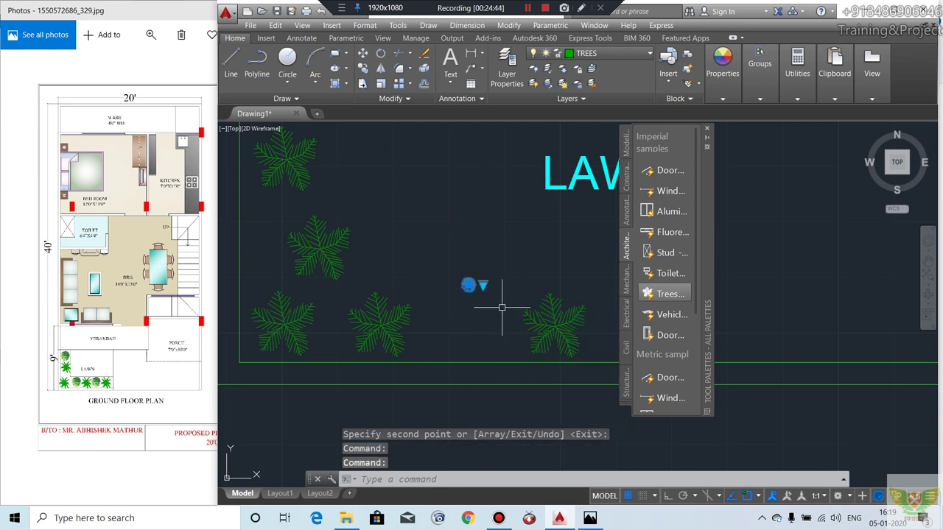
scroll(480, 291, "up", 3)
scroll(476, 293, "down", 3)
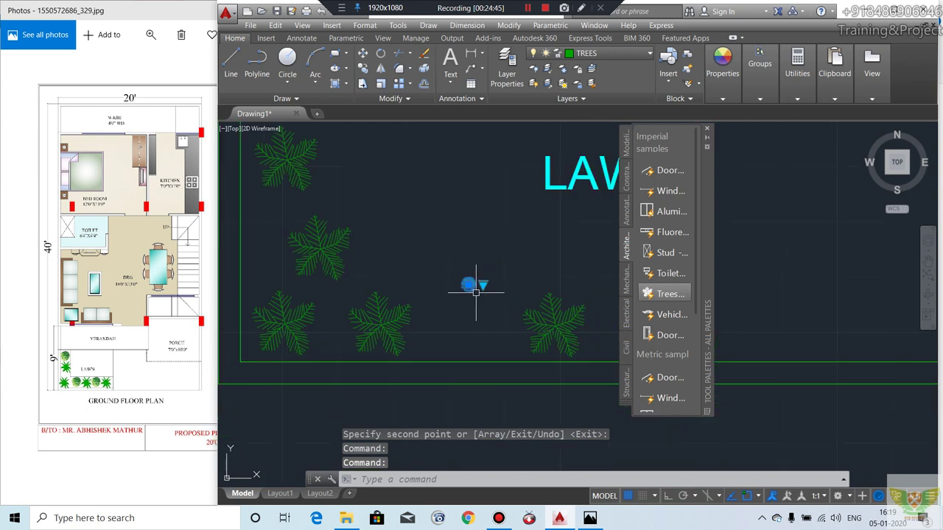
left_click(285, 320)
left_click(300, 324)
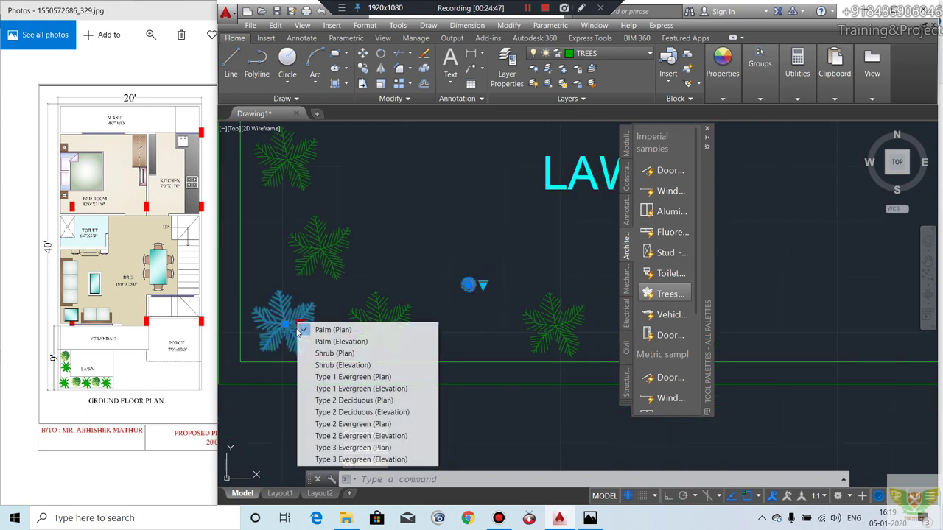
left_click(333, 354)
key("Escape")
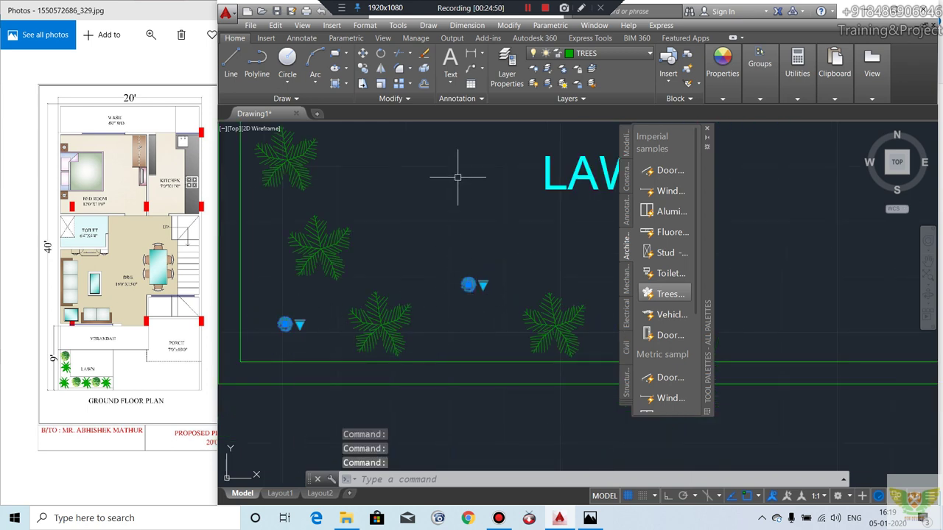
Step: Scale up the bottom-left and middle shrub blocks about their centres
left_click(378, 84)
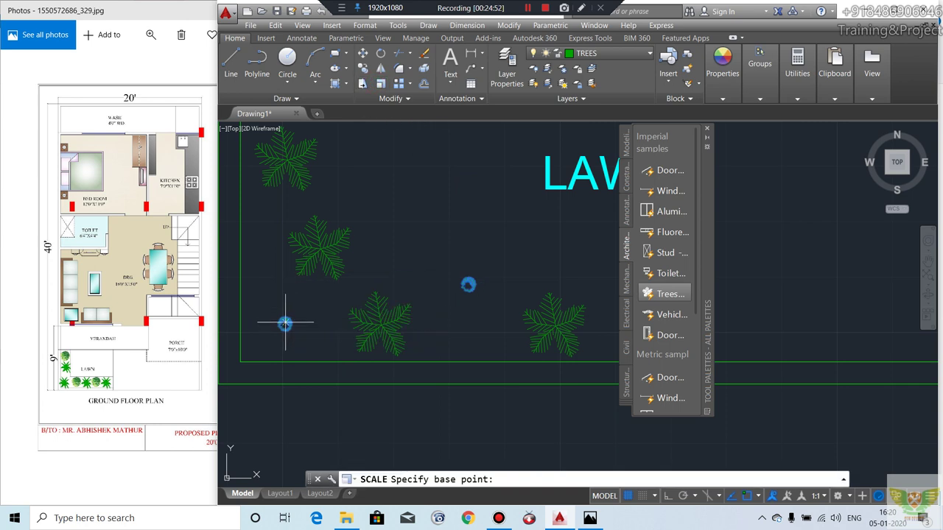
key("Escape")
left_click(381, 84)
left_click(284, 323)
key("Return")
left_click(284, 324)
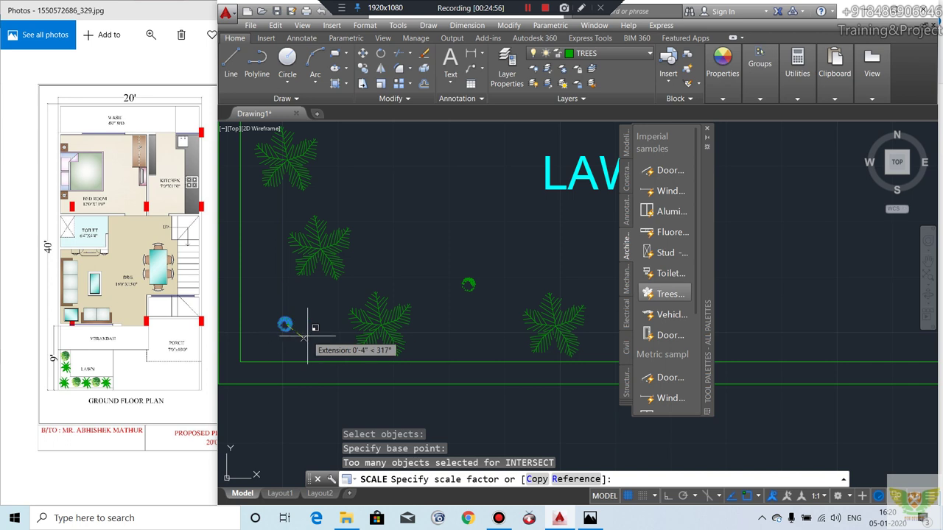
left_click(310, 331)
left_click(457, 286)
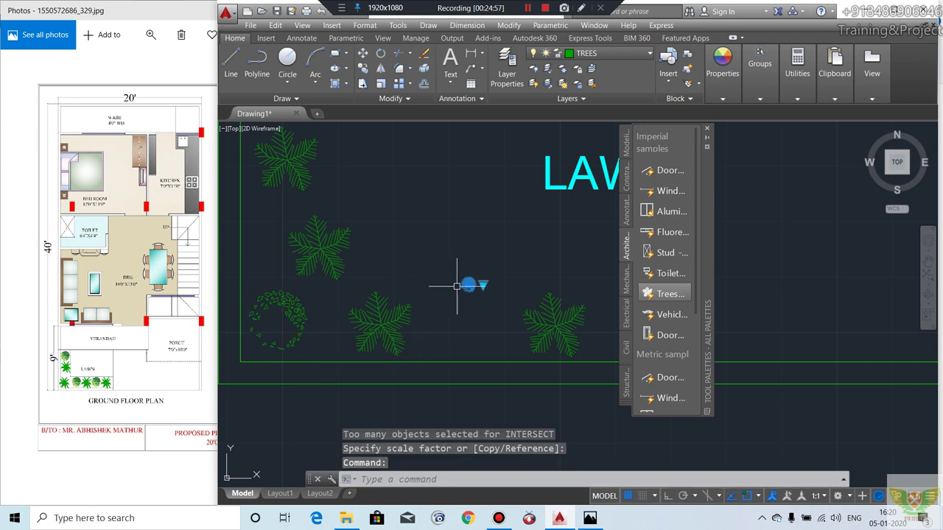
key("Return")
left_click(471, 285)
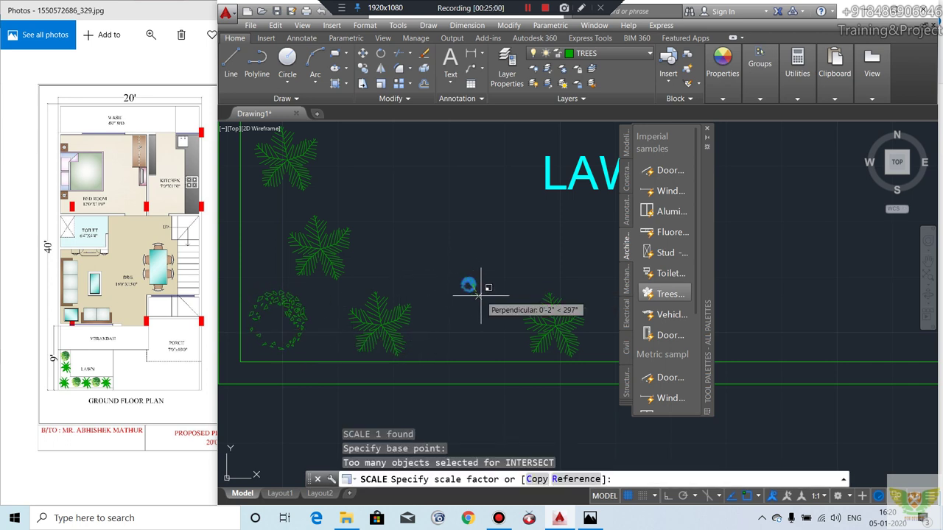
left_click(489, 306)
Step: Pan and zoom out to show the whole ground floor plan
scroll(442, 295, "down", 5)
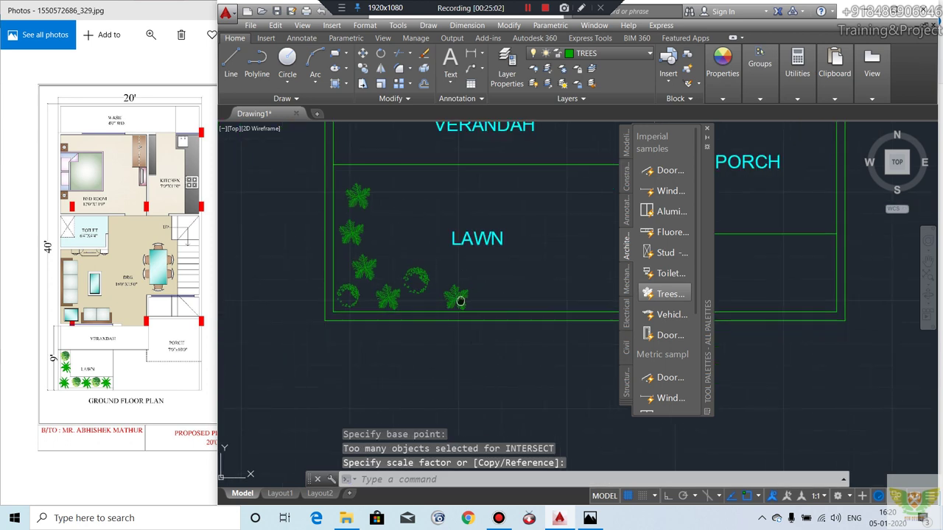
middle_click_drag(457, 297, 350, 359)
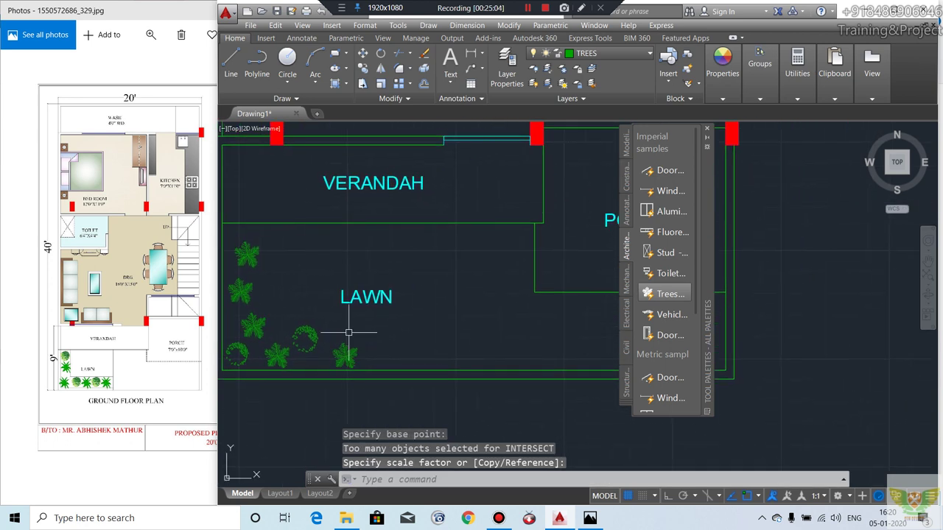
middle_click_drag(332, 275, 358, 266)
scroll(357, 277, "down", 1)
scroll(352, 281, "up", 1)
middle_click_drag(352, 281, 341, 294)
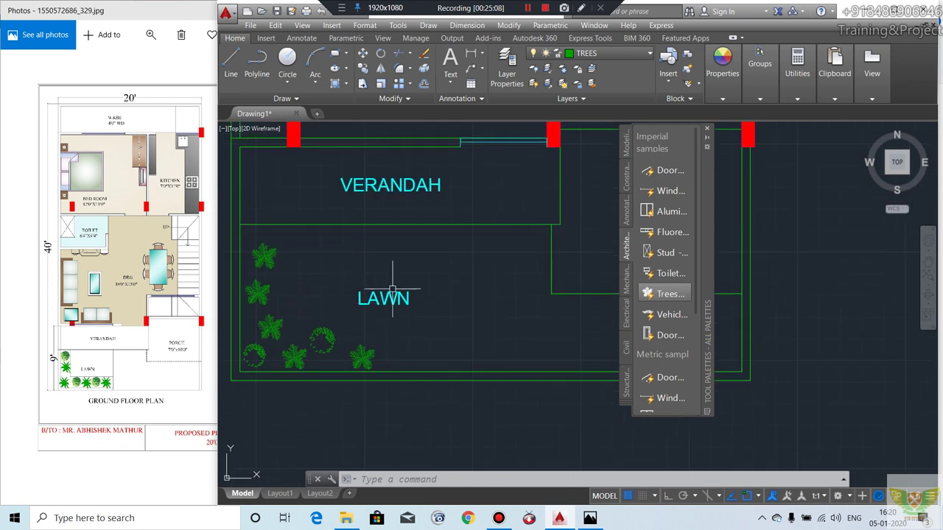
scroll(391, 292, "down", 1)
scroll(375, 274, "down", 1)
middle_click_drag(404, 269, 396, 331)
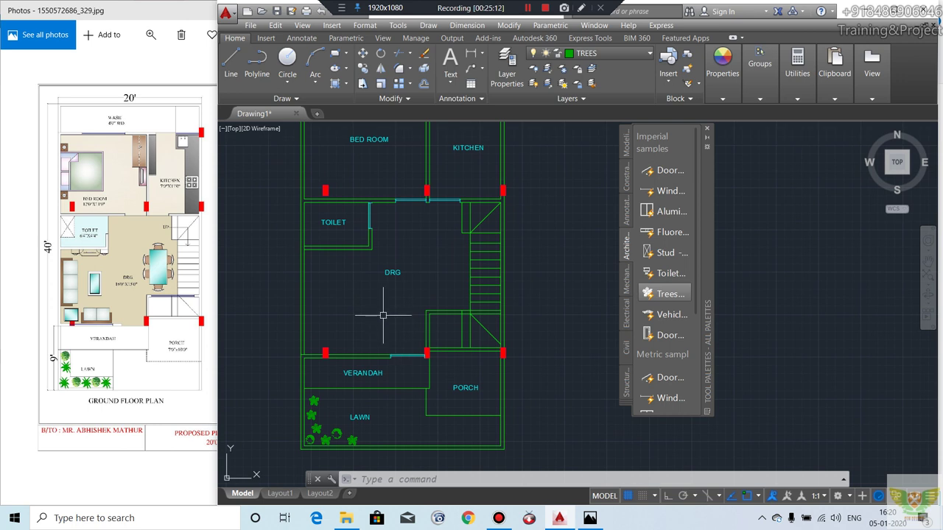
left_click(591, 54)
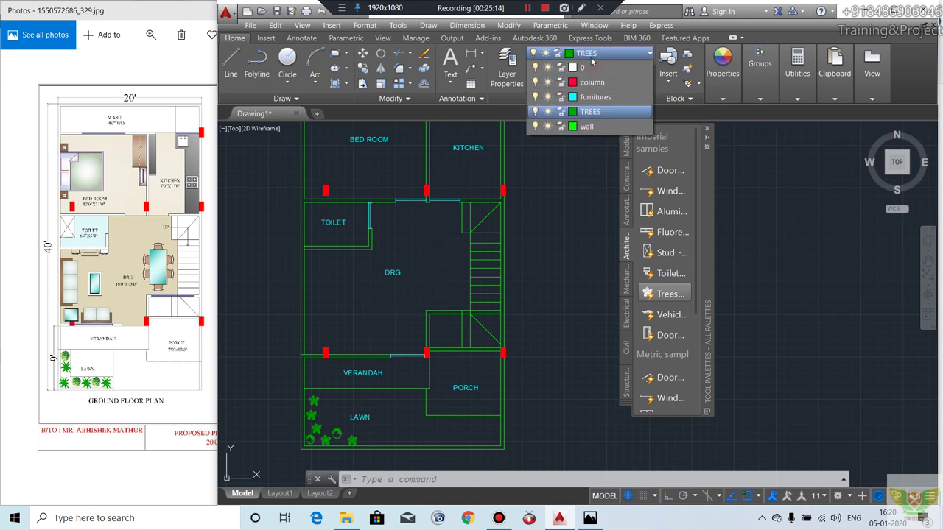
Step: Make furnitures the current layer and insert the Architectural palette's Toilet fixture into the TOILET room
left_click(606, 98)
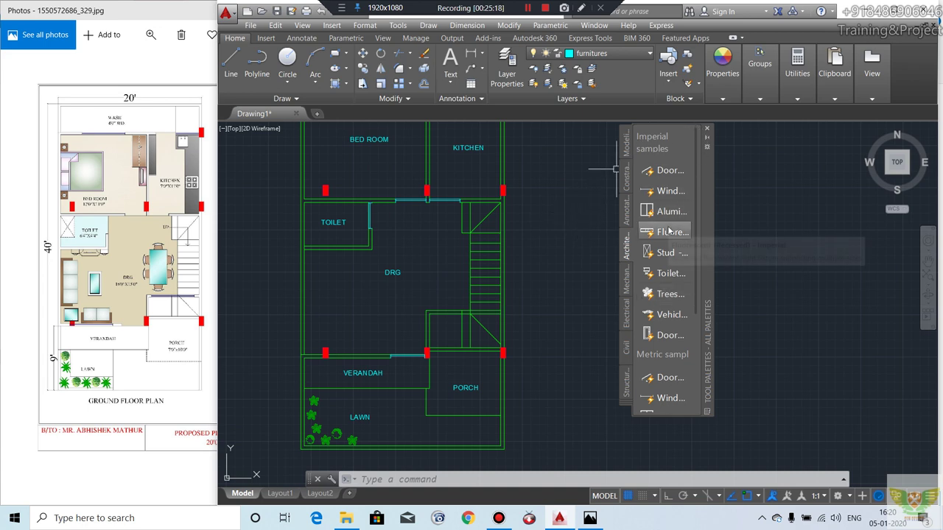
left_click(660, 274)
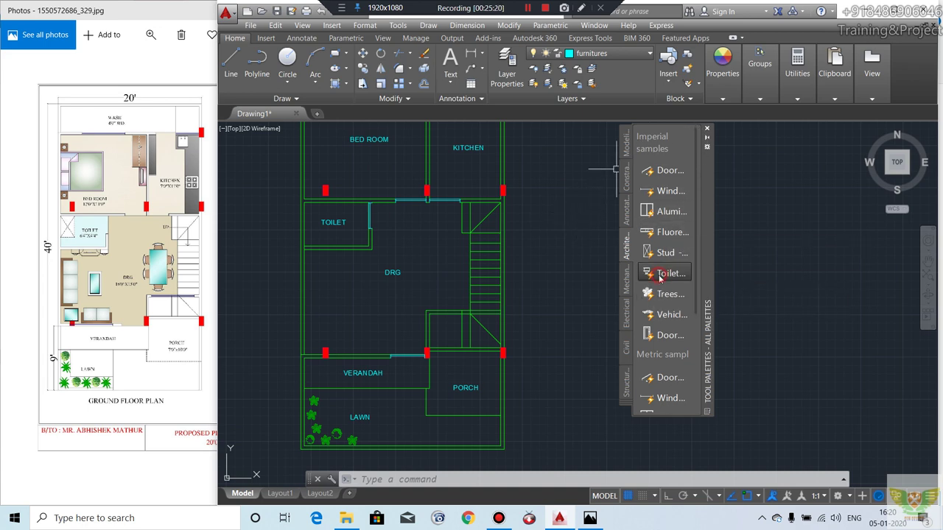
scroll(377, 247, "up", 2)
scroll(379, 309, "up", 2)
scroll(325, 317, "up", 2)
left_click(337, 290)
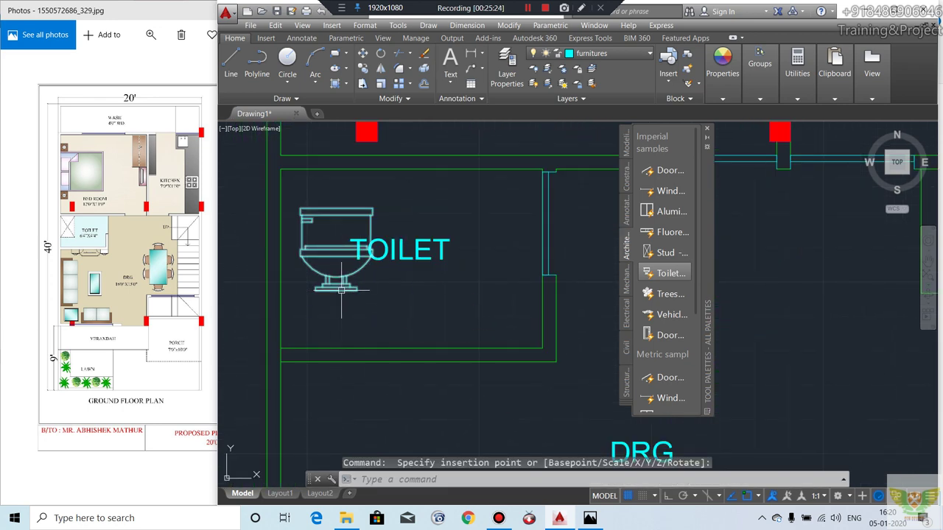
Step: Switch the toilet block to its elongated plan view and give it a first rotation
left_click(284, 308)
left_click(335, 324)
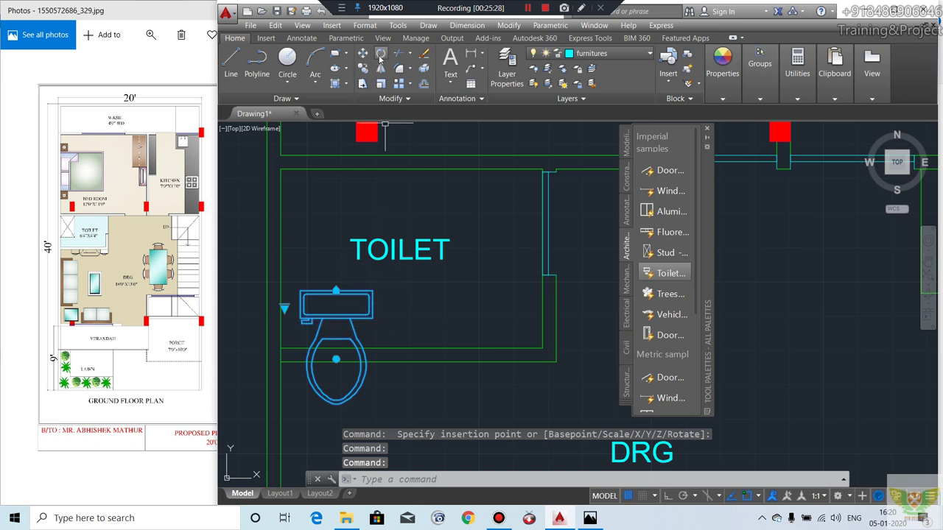
left_click(380, 53)
left_click(336, 291)
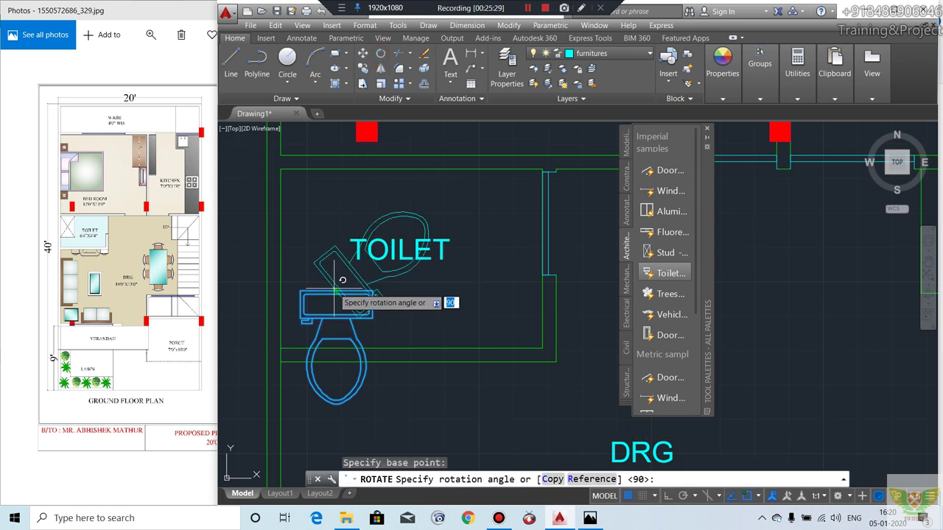
left_click(344, 247)
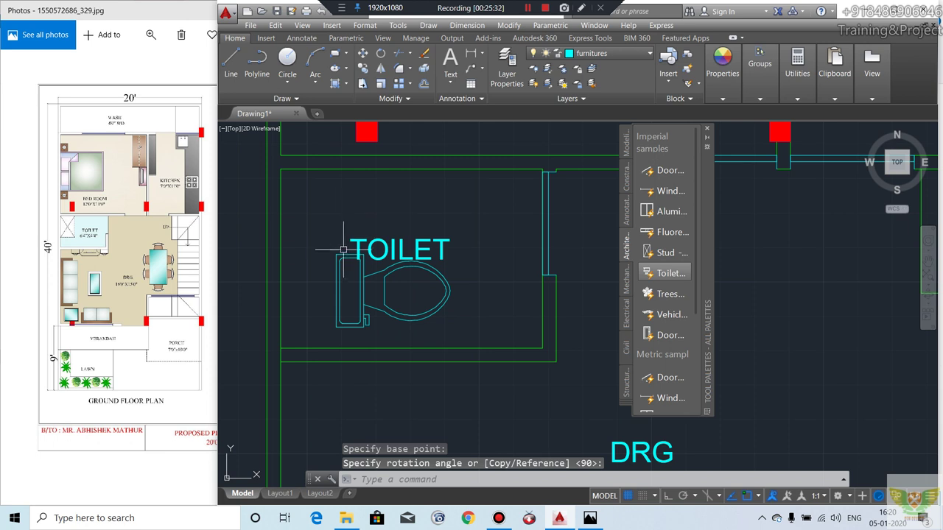
left_click(338, 278)
left_click(336, 291)
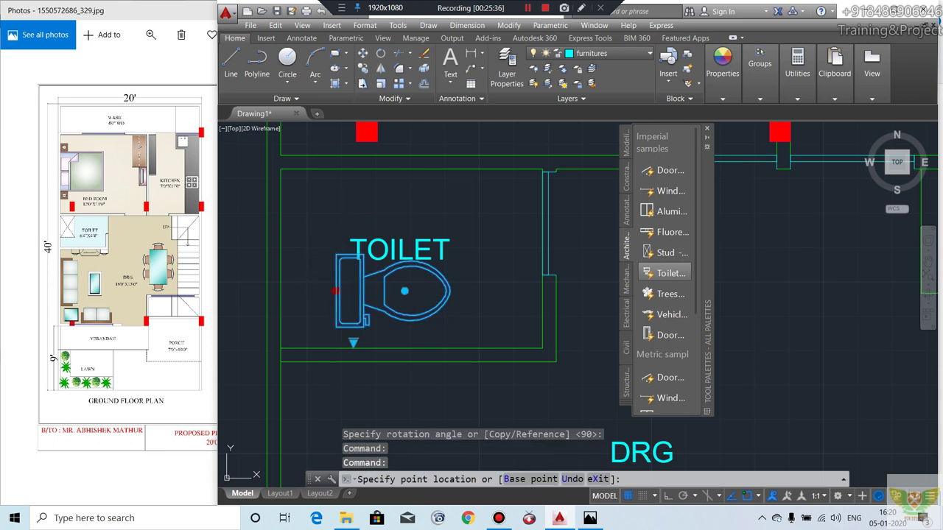
key("Escape")
Step: Rotate the toilet 90° upright and move it against the TOILET room's bottom wall
type("o")
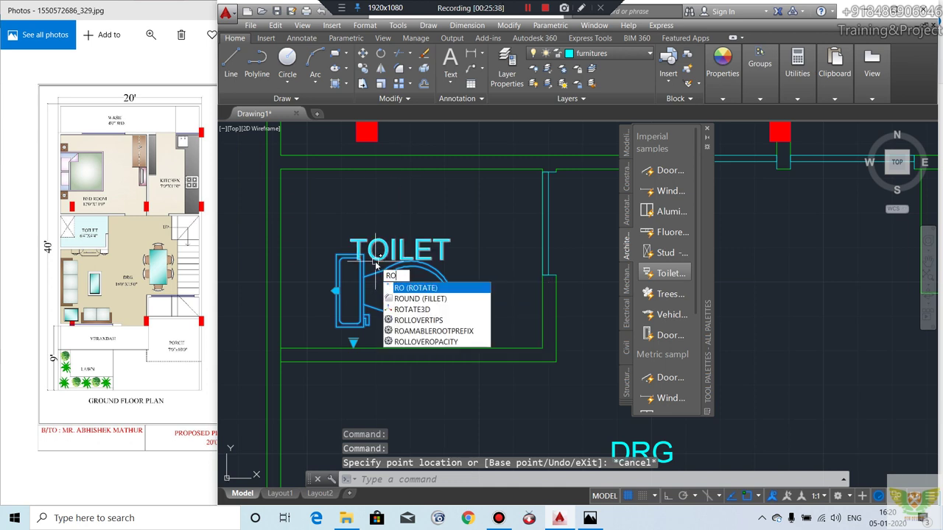
key("Return")
left_click(336, 291)
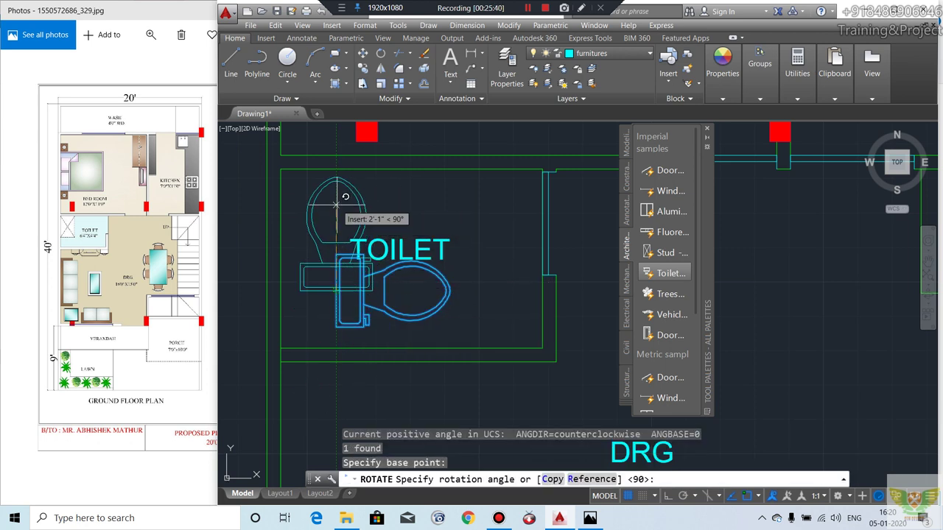
left_click(340, 255)
left_click(324, 274)
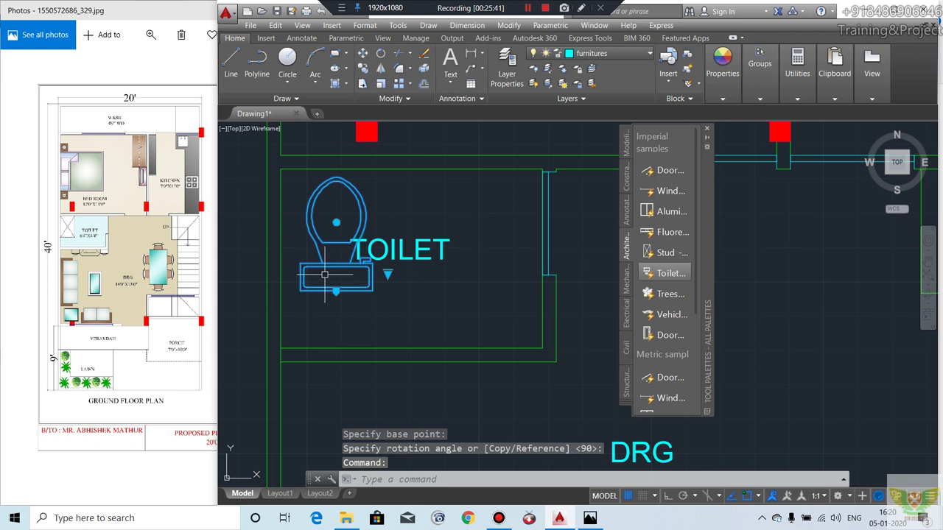
left_click(336, 291)
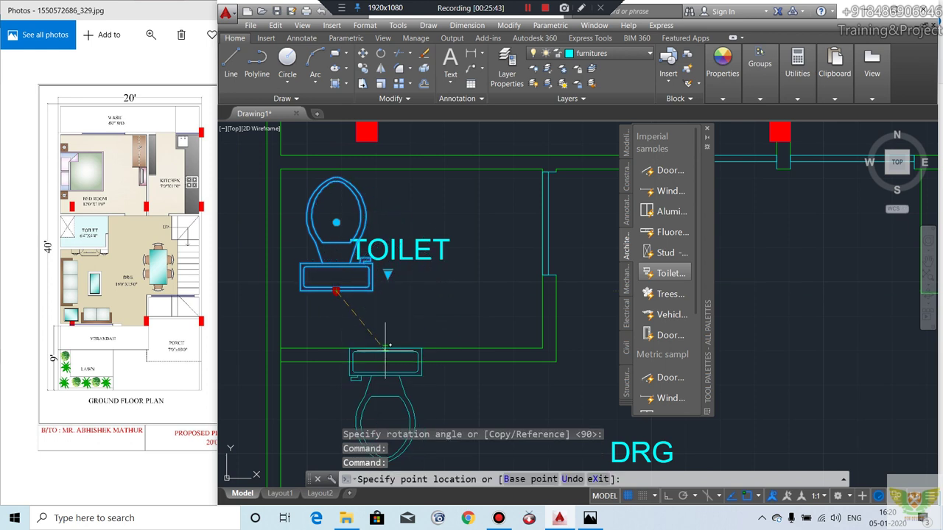
left_click(385, 341)
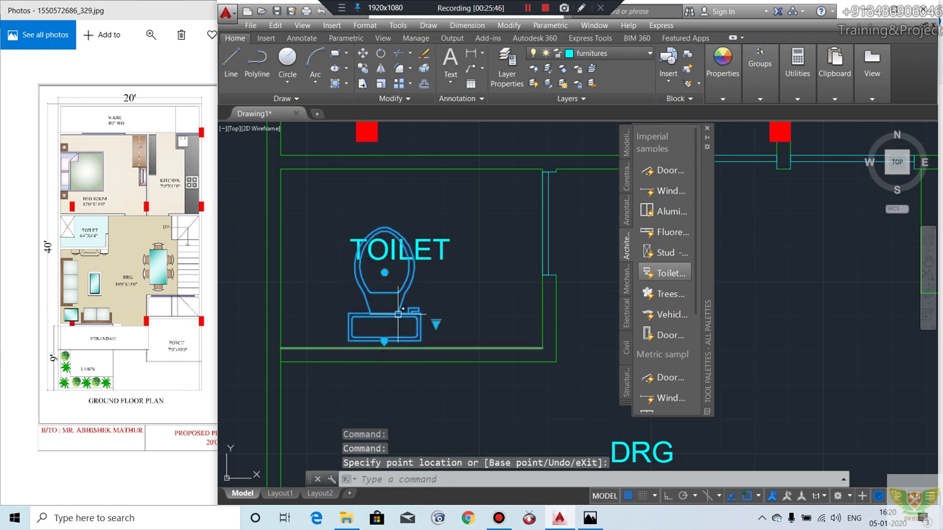
Step: Scale the toilet down by reference length so it fits the room
type("Sc")
key("Return")
left_click(384, 341)
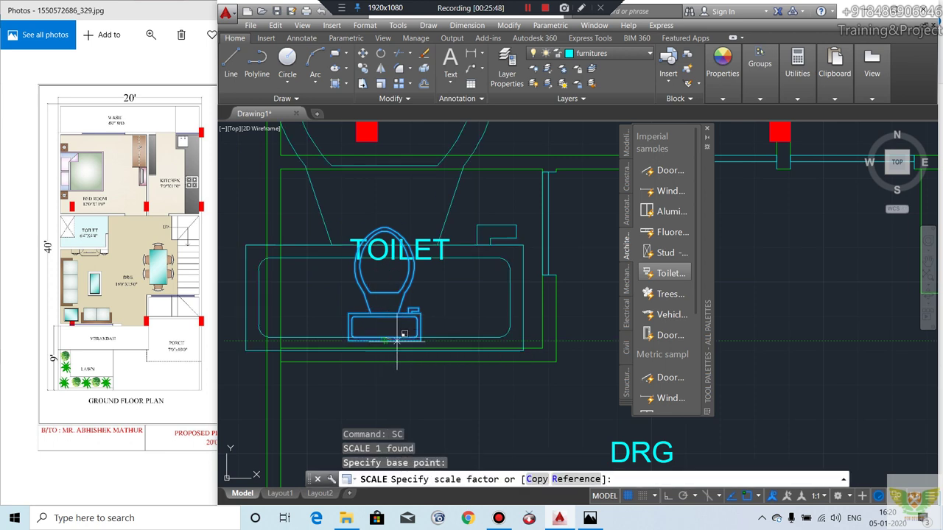
type("R")
key("Return")
left_click(420, 313)
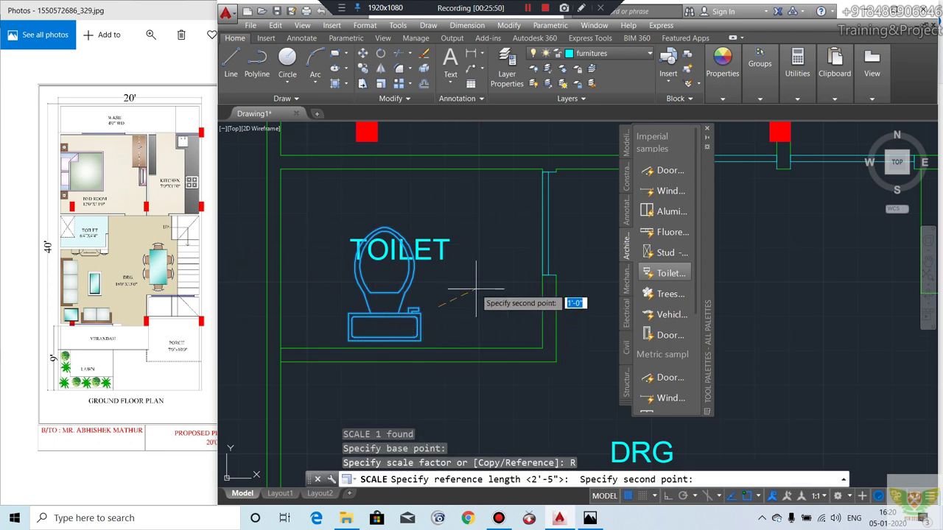
left_click(416, 328)
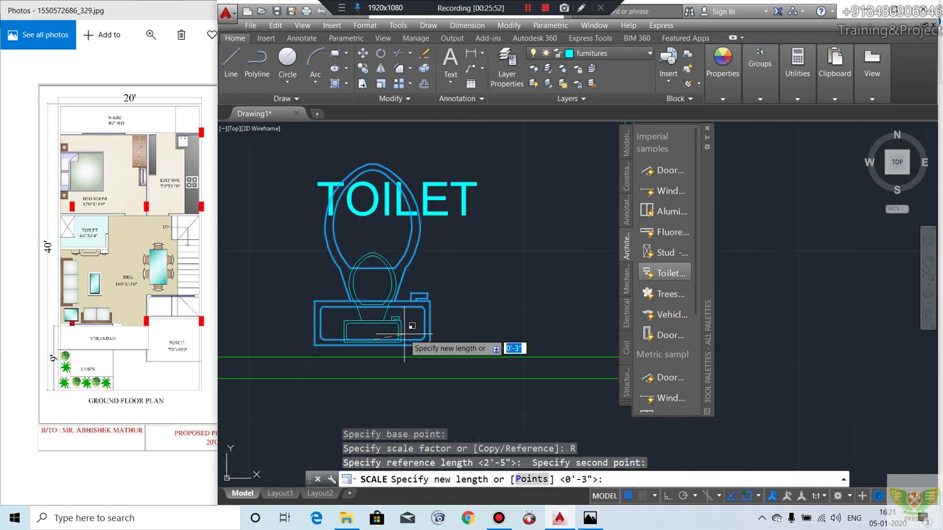
left_click(406, 304)
scroll(406, 304, "down", 1)
scroll(331, 269, "up", 1)
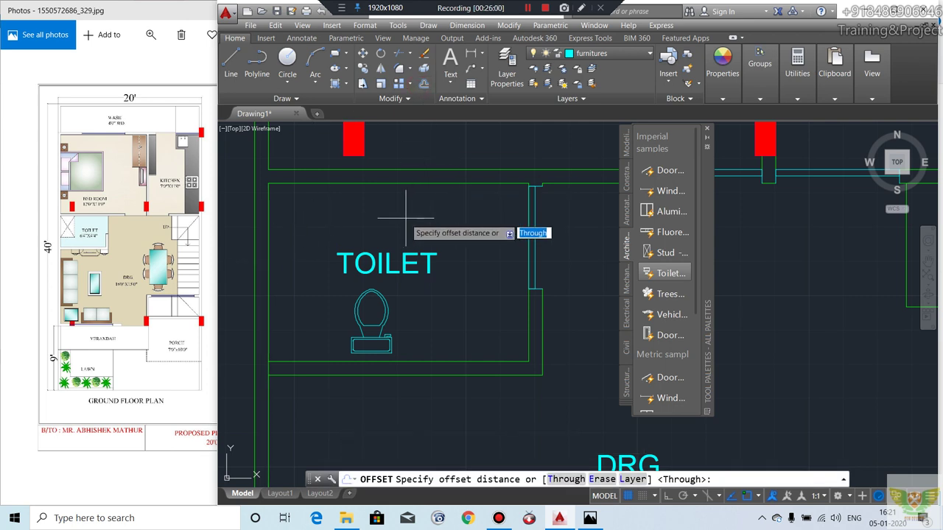
Step: Draw a 1.5' by 2' rectangle and move it into the TOILET room's top-left corner
scroll(379, 216, "up", 1)
scroll(330, 229, "up", 1)
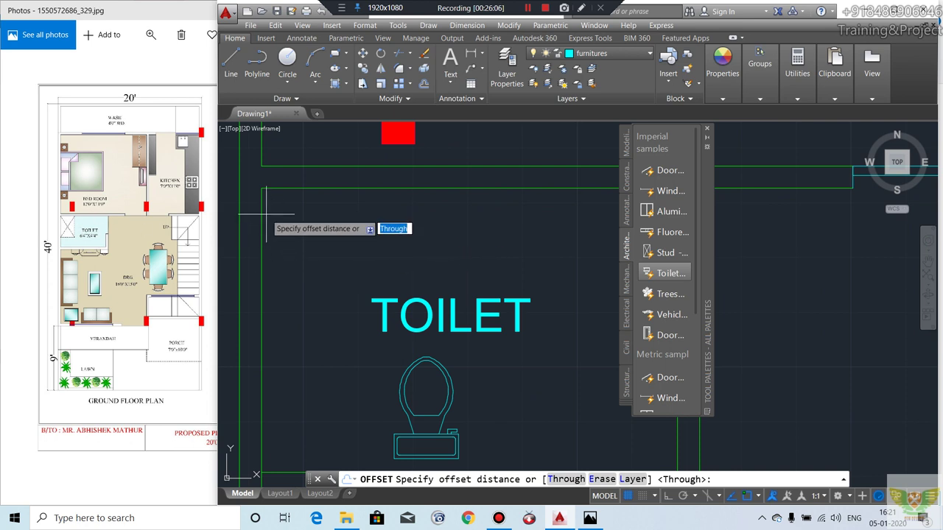
left_click(336, 55)
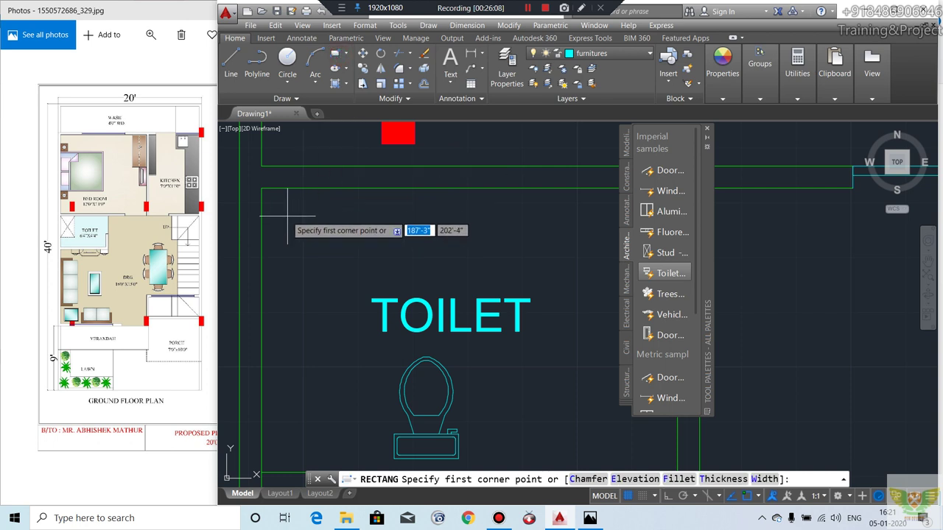
left_click(262, 189)
type("1.5")
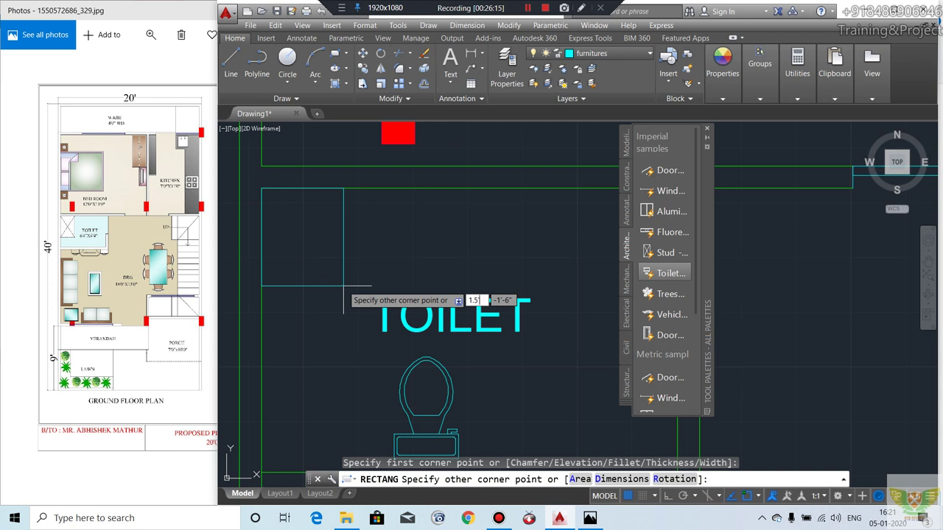
type("'")
key("Return")
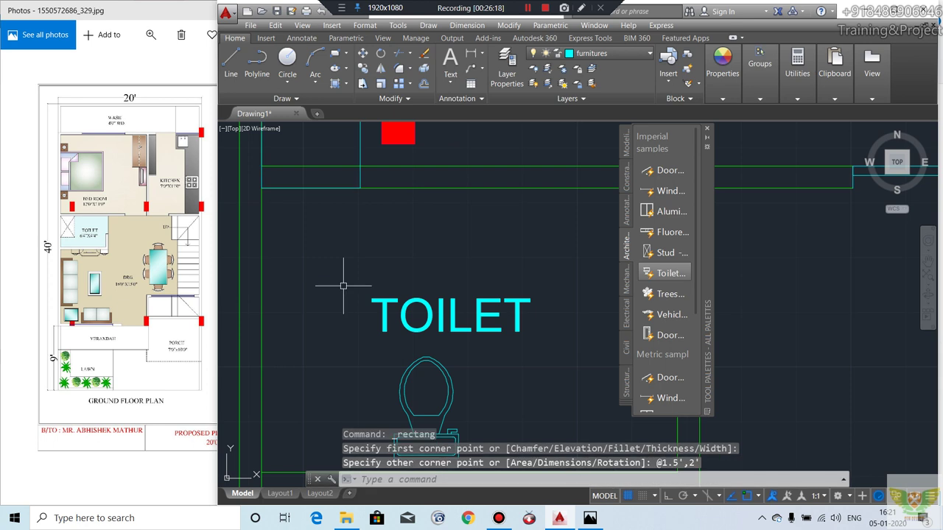
scroll(343, 285, "down", 2)
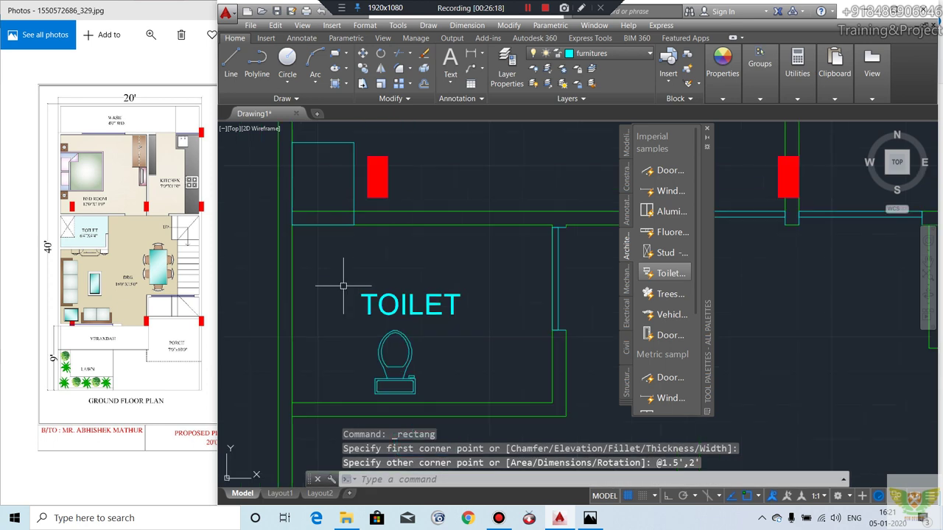
left_click(346, 142)
type("m")
key("Return")
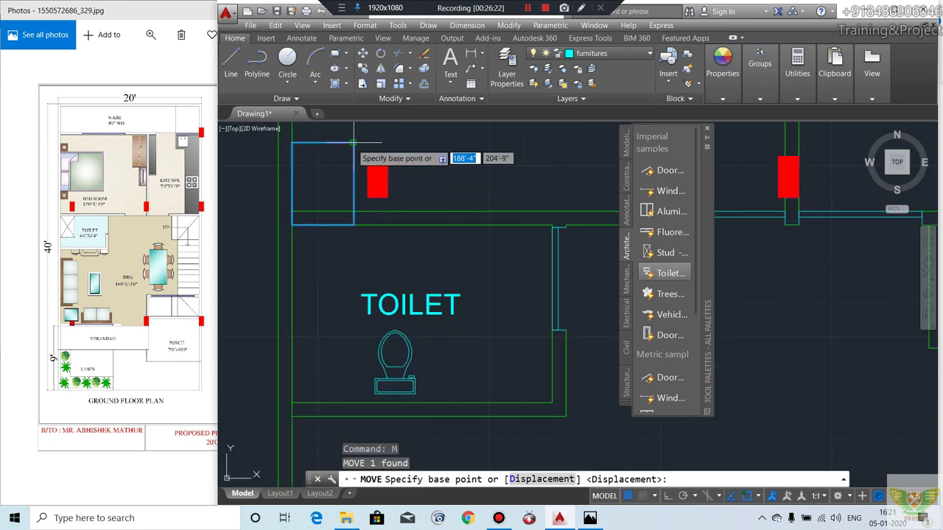
left_click(353, 143)
left_click(362, 216)
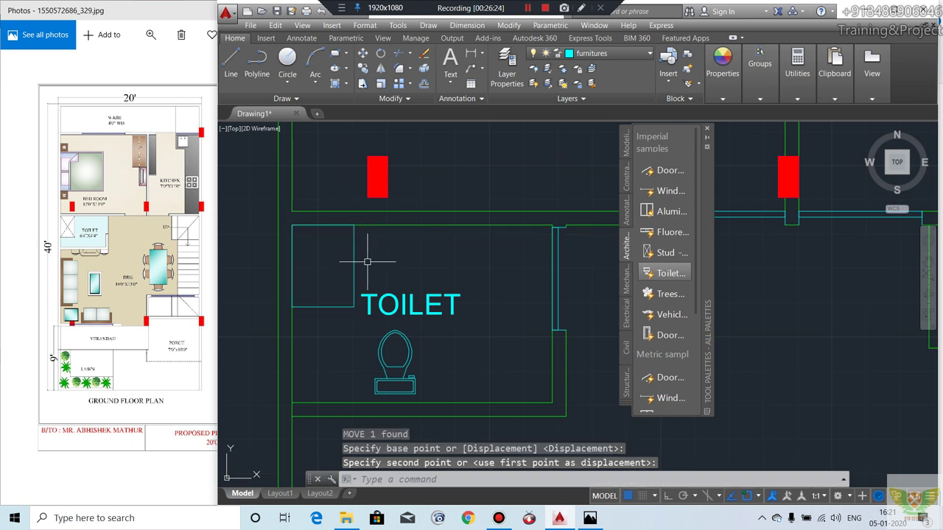
Step: Draw two diagonal lines corner to corner, forming an X across the rectangle
left_click(233, 81)
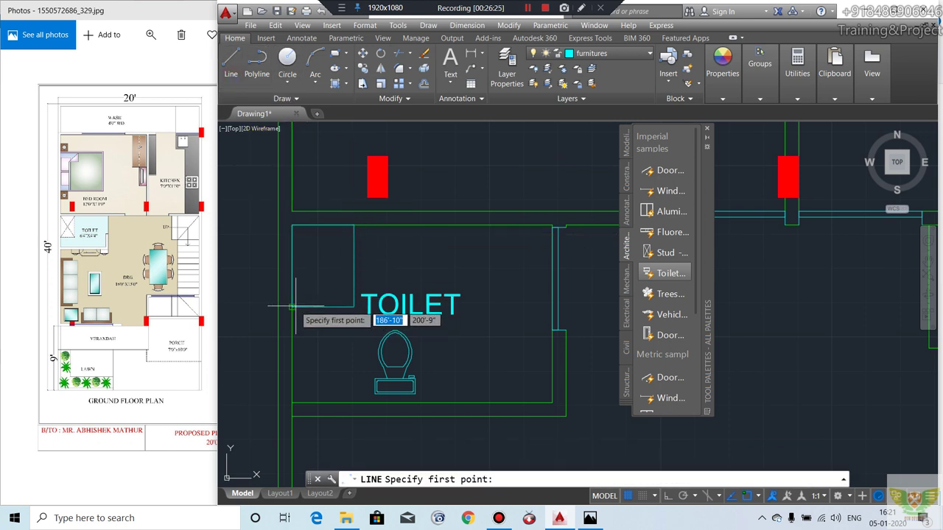
left_click(292, 307)
left_click(354, 226)
key("Return")
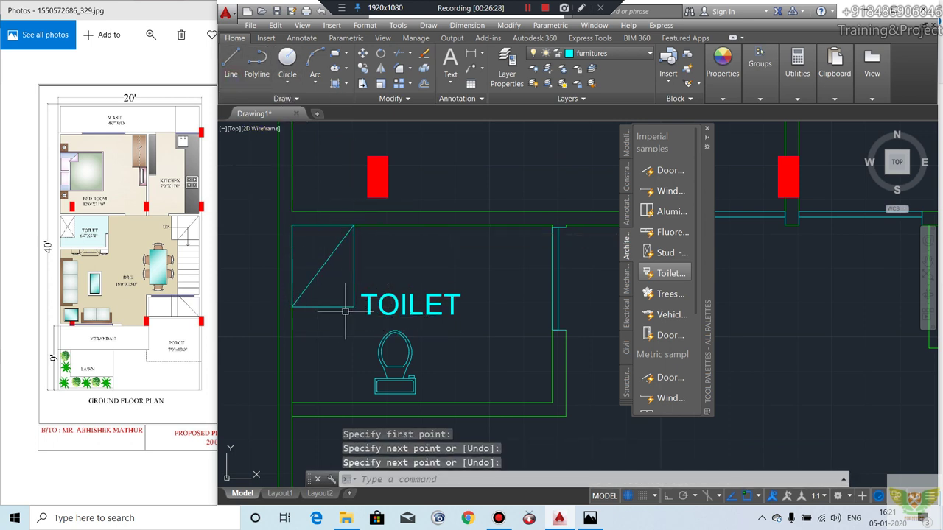
key("Return")
left_click(353, 306)
left_click(293, 226)
key("Return")
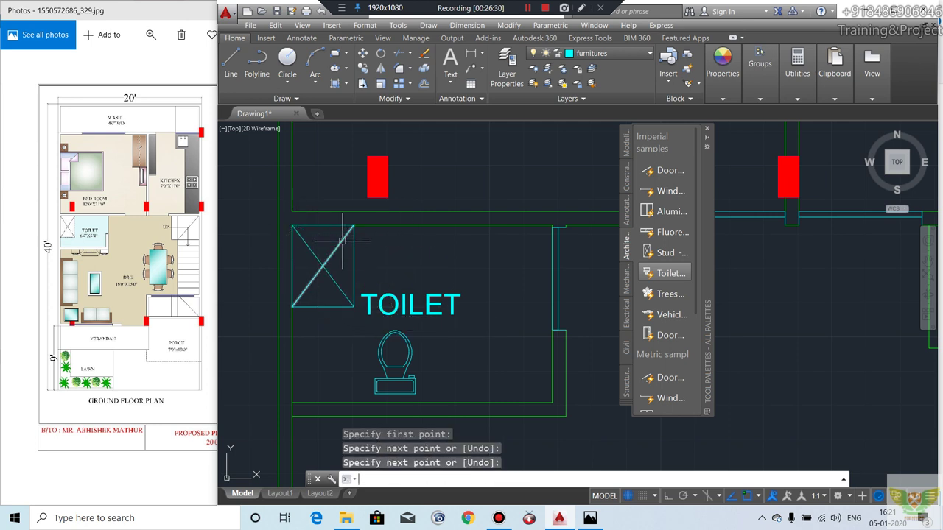
scroll(339, 282, "up", 2)
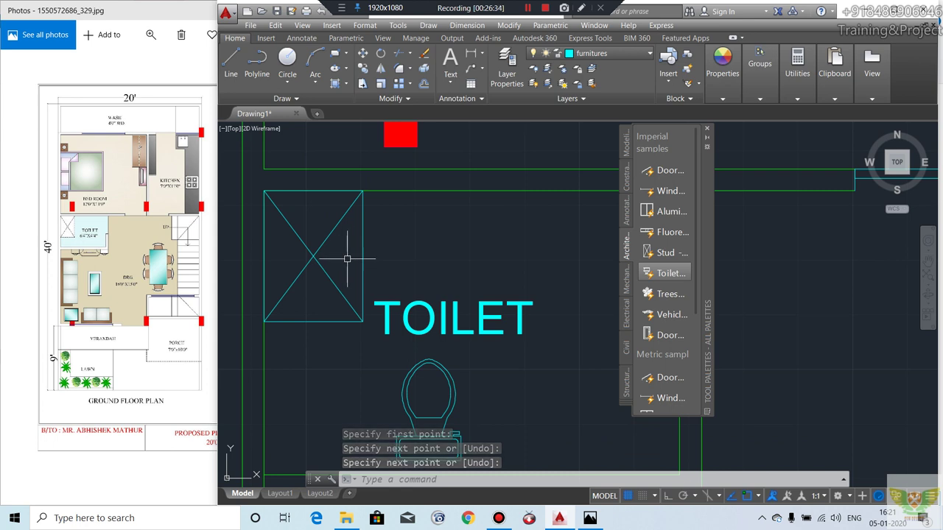
scroll(352, 257, "down", 2)
scroll(354, 259, "down", 1)
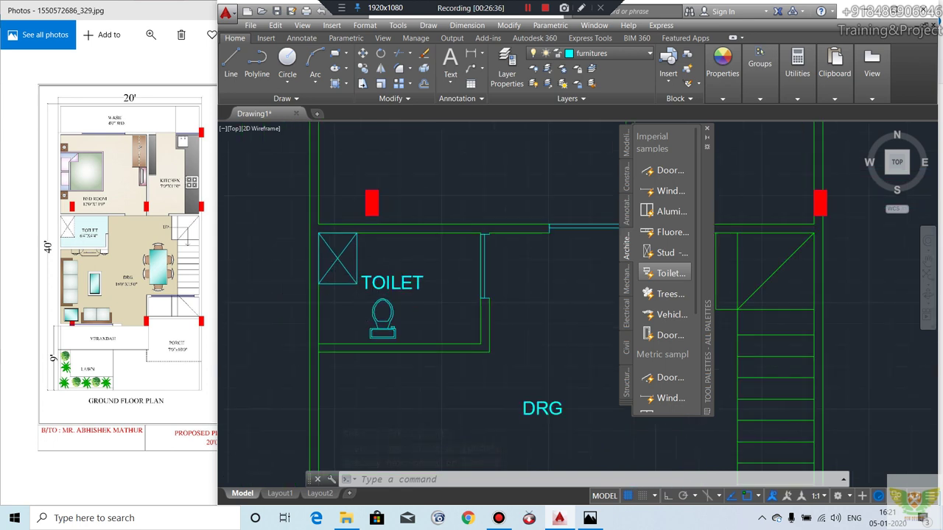
scroll(346, 309, "up", 1)
scroll(402, 346, "up", 1)
Step: Cancel the toilet grip edit, zoom out, close Tool Palettes, and open DesignCenter
left_click(402, 346)
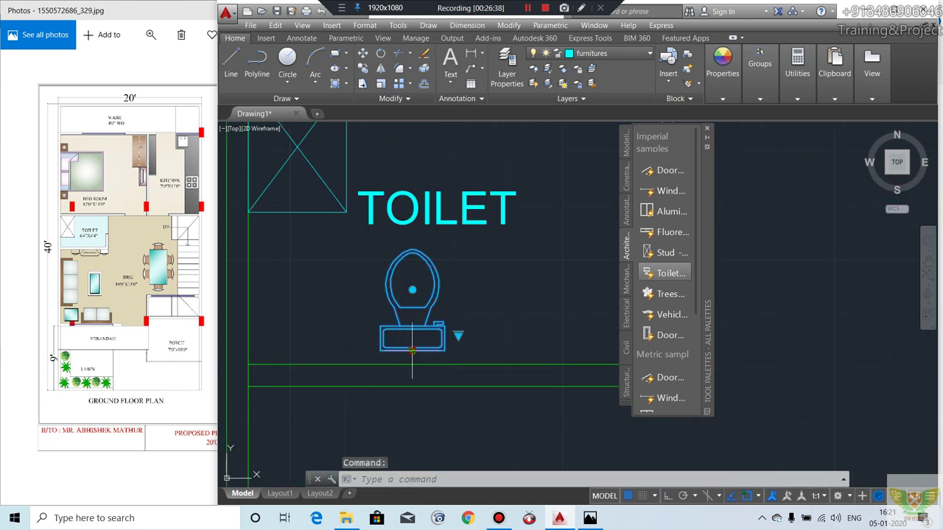
left_click(412, 351)
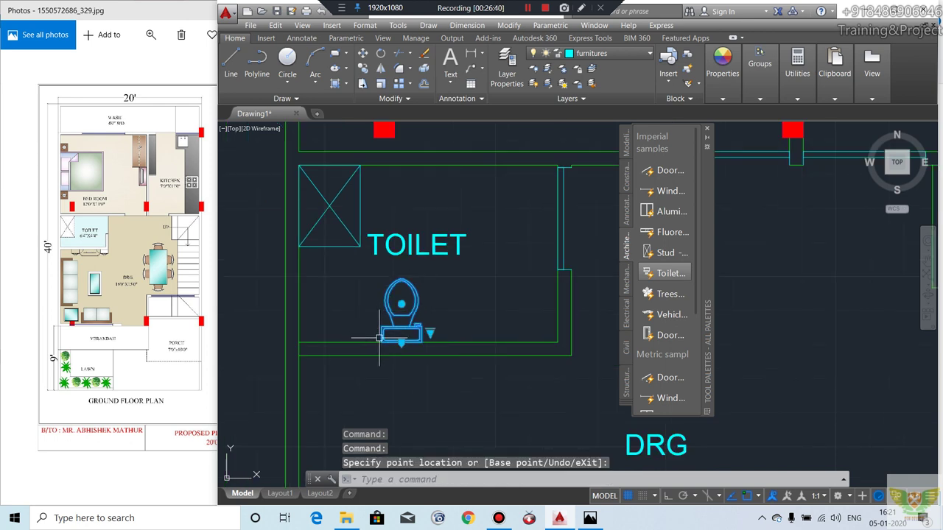
key("Escape")
scroll(374, 332, "down", 2)
scroll(324, 328, "down", 2)
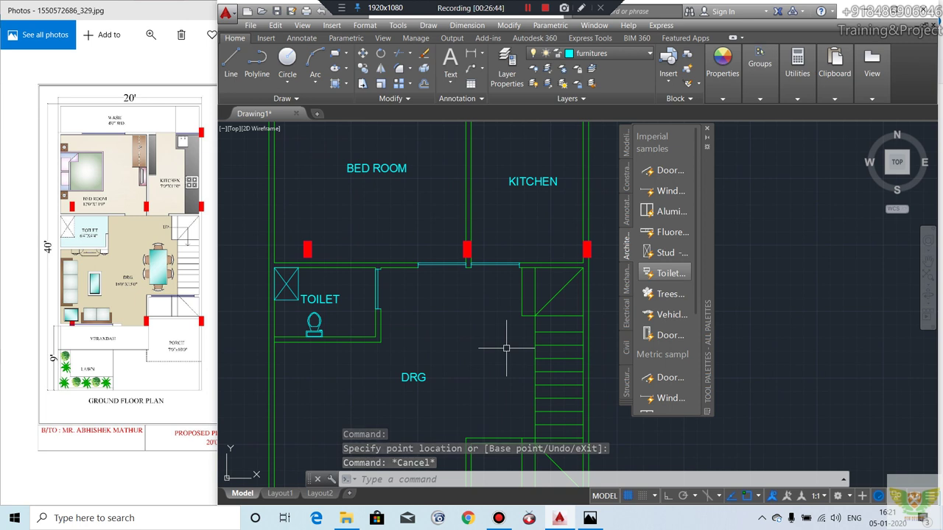
left_click(706, 129)
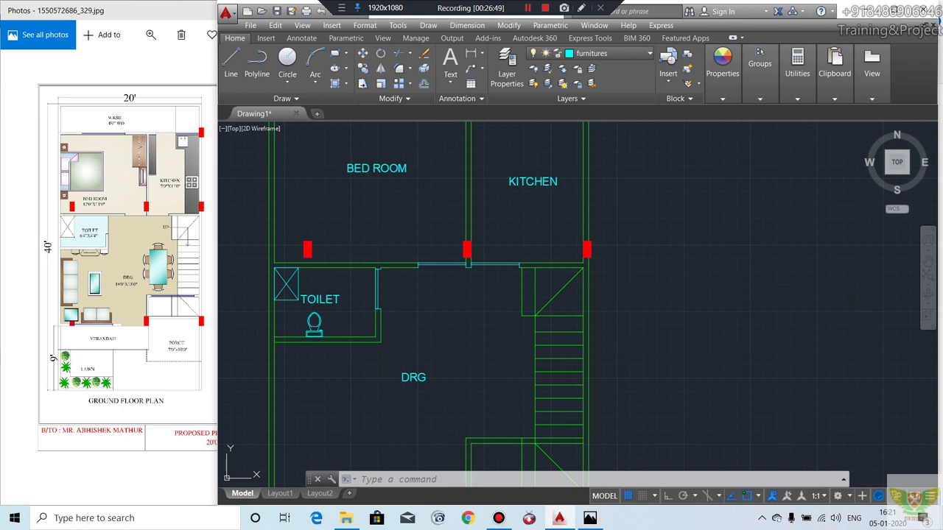
key("Return")
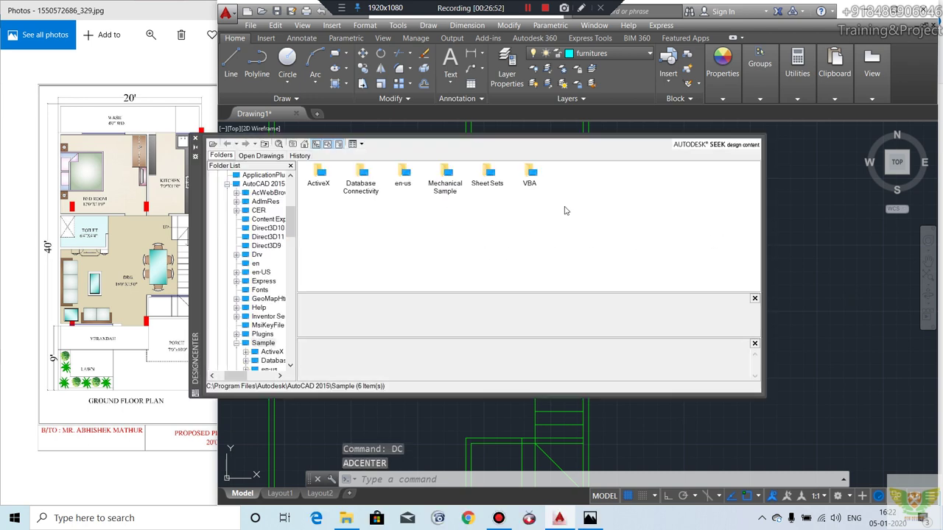
Step: Browse DesignCenter's sample folders to the Blocks of Home - Space Planner.dwg
double_click(411, 176)
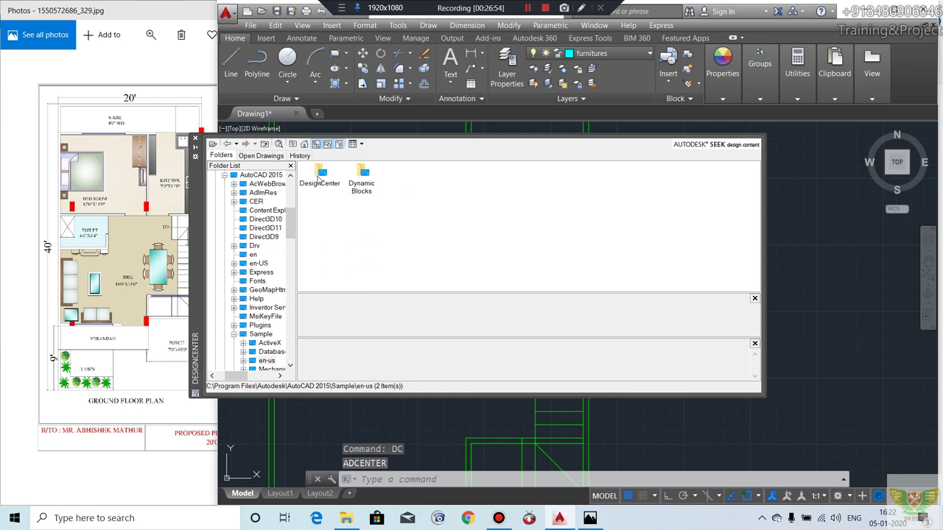
double_click(320, 176)
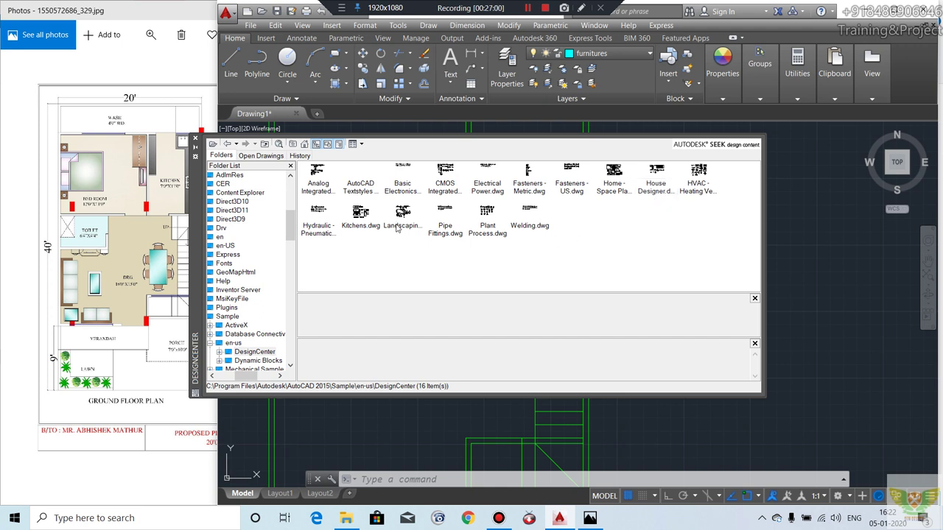
double_click(613, 175)
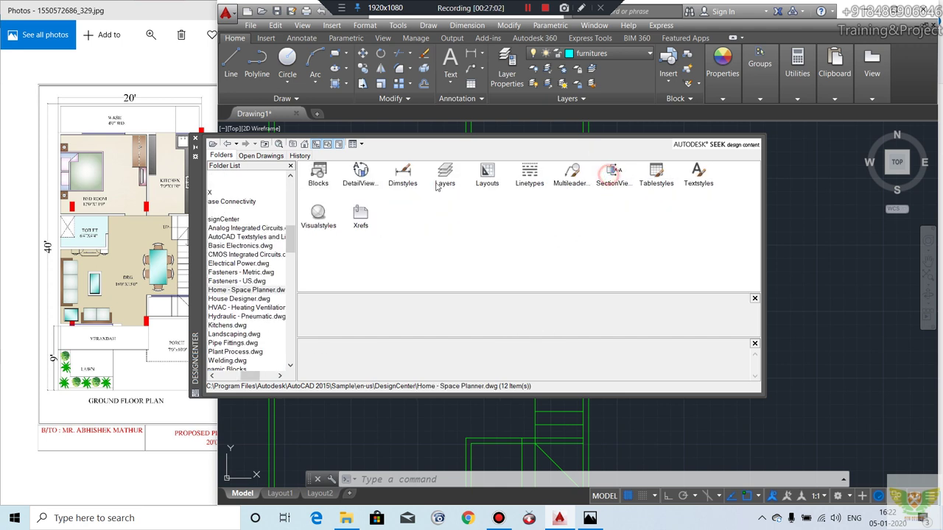
double_click(326, 174)
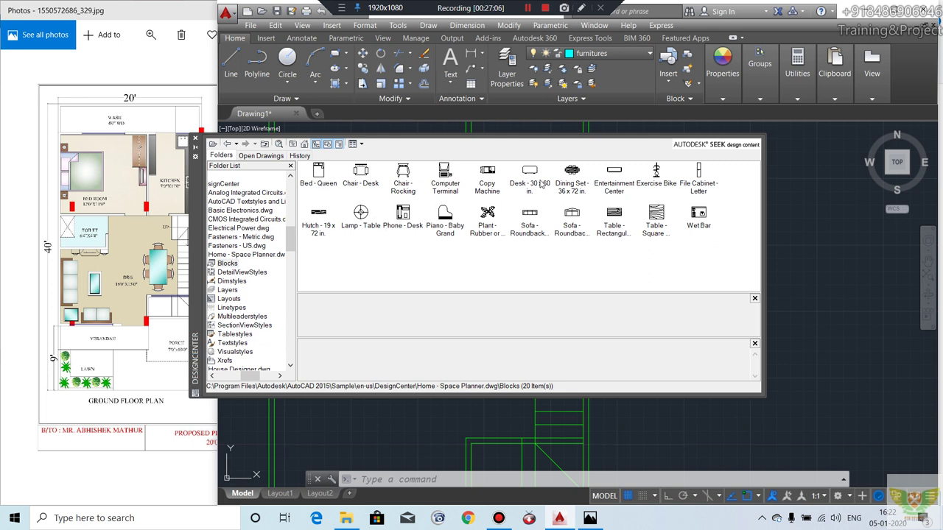
Step: Drag Dining Set, Bed - Queen, Sofa - Roundback, Loveseat and Table - Square into the drawing, then close DesignCenter
left_click_drag(564, 174, 835, 252)
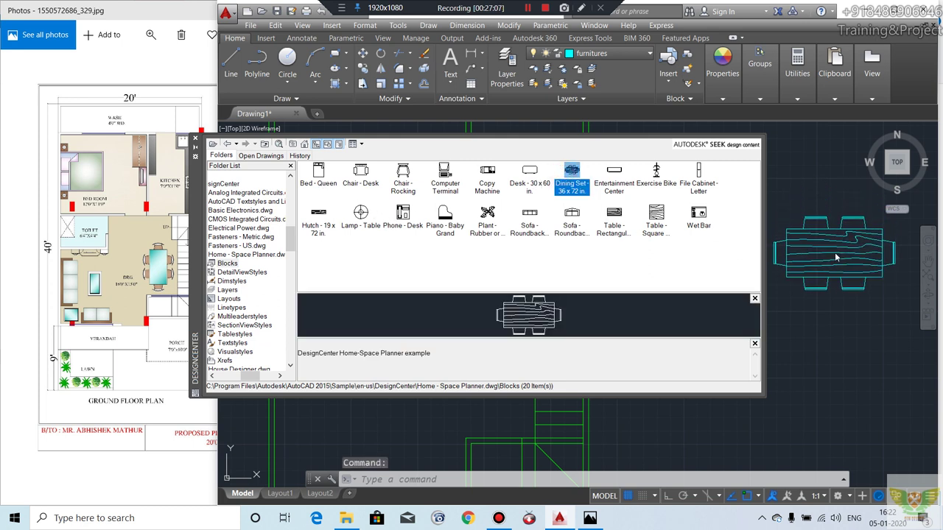
left_click_drag(319, 183, 870, 410)
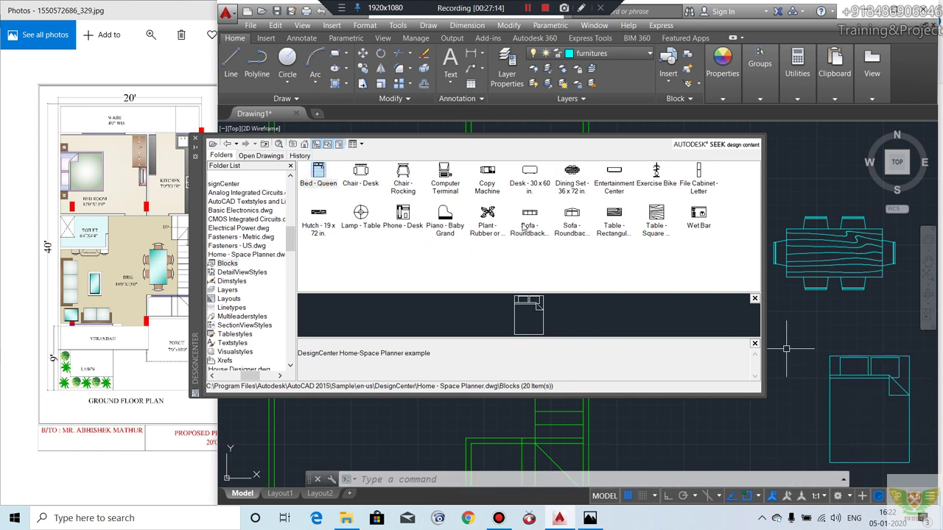
left_click_drag(525, 226, 695, 413)
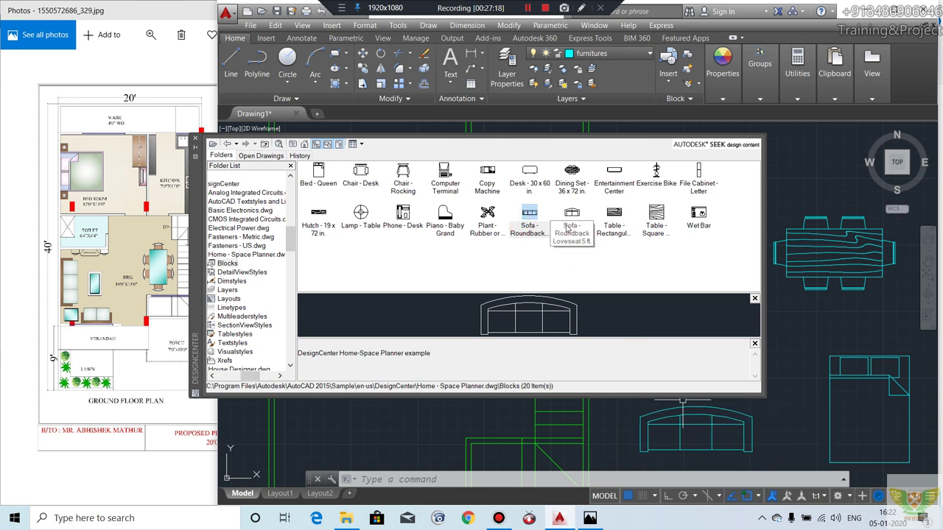
left_click_drag(569, 230, 742, 405)
left_click_drag(580, 267, 491, 231)
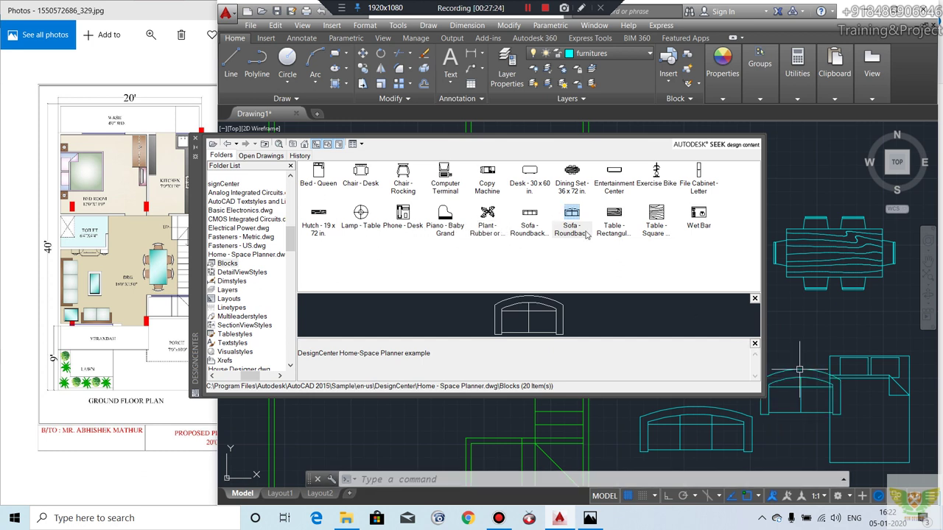
left_click_drag(648, 229, 803, 296)
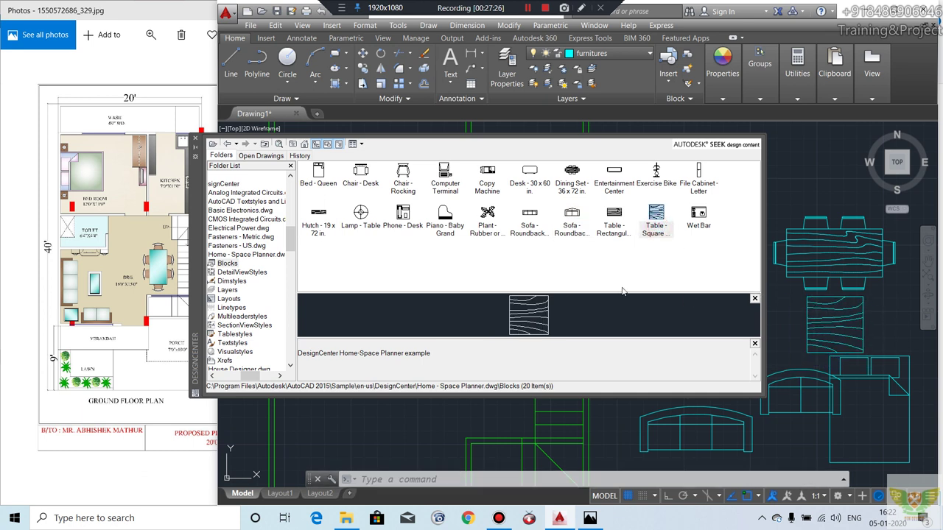
left_click(196, 141)
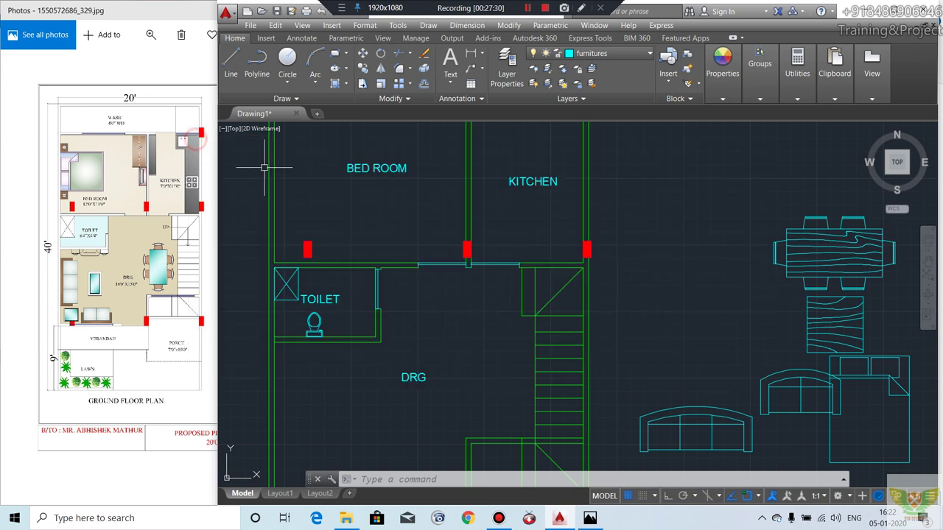
Step: Rotate the dining set 90° using Ortho
scroll(652, 290, "down", 1)
scroll(678, 297, "down", 1)
scroll(678, 297, "down", 1)
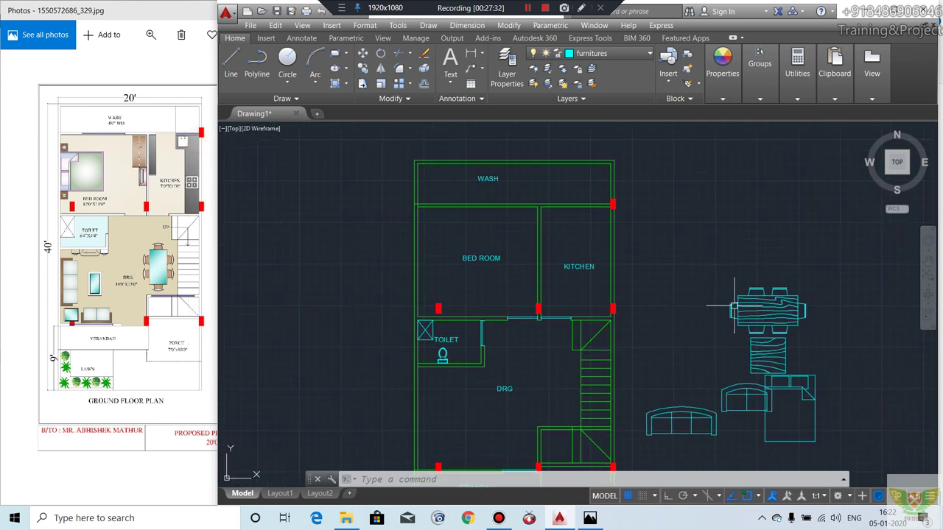
left_click(776, 309)
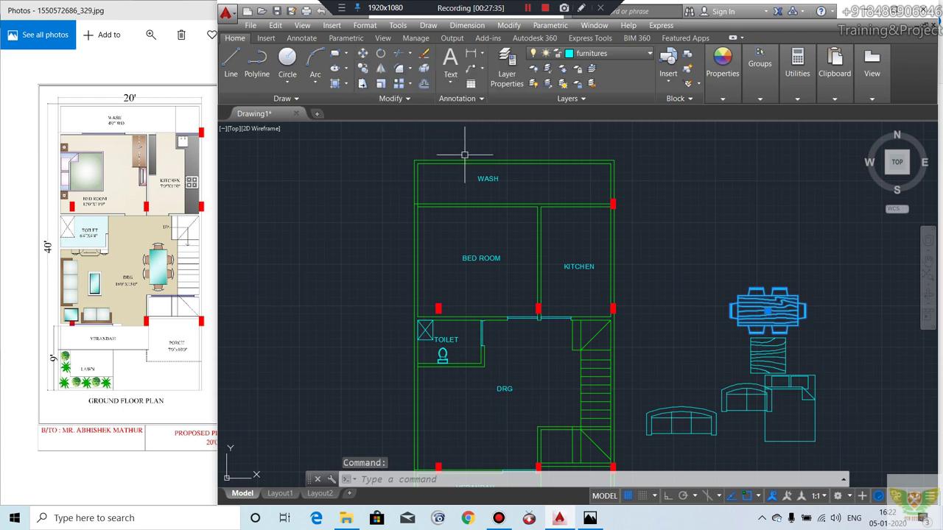
type("Ro")
key("Return")
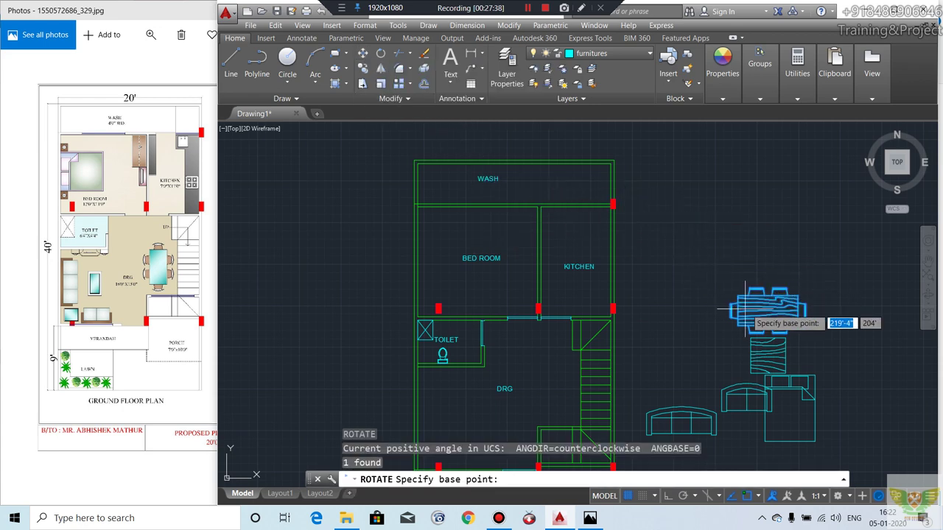
left_click(768, 303)
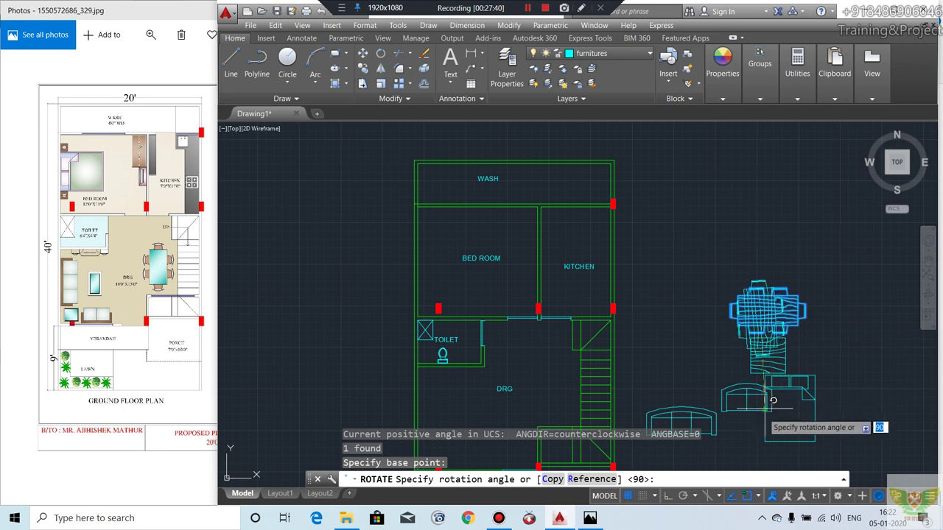
left_click(668, 497)
left_click(727, 212)
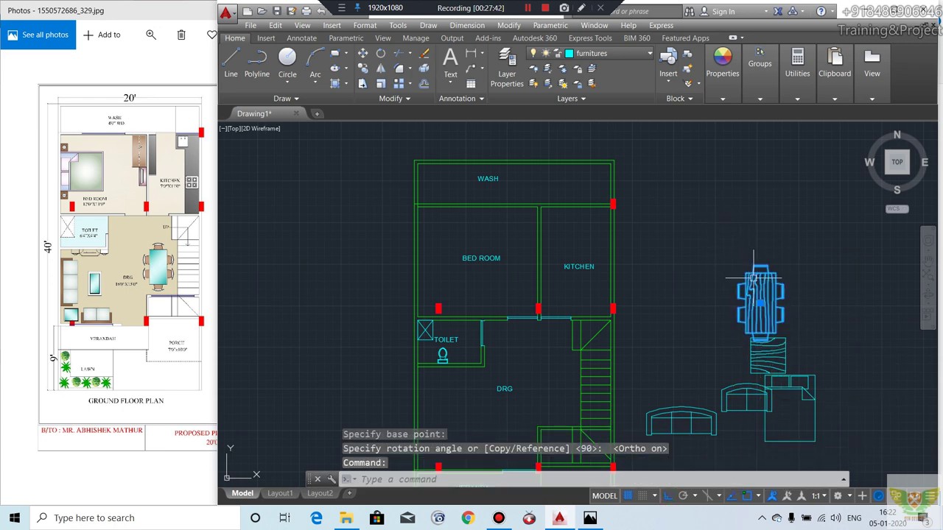
Step: Move the dining set into the DRG room
left_click(766, 304)
left_click(669, 496)
scroll(529, 404, "up", 2)
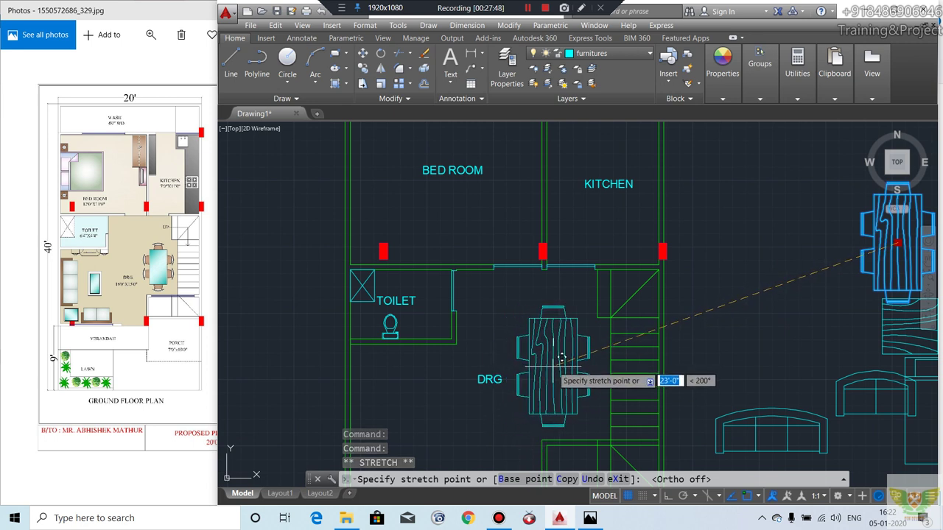
left_click(557, 357)
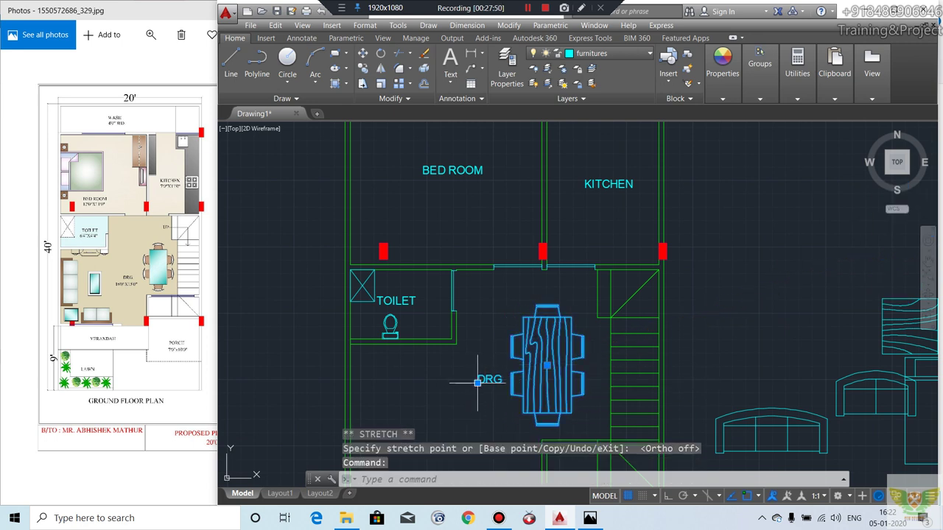
left_click(478, 382)
middle_click_drag(480, 389, 392, 346)
key("Escape")
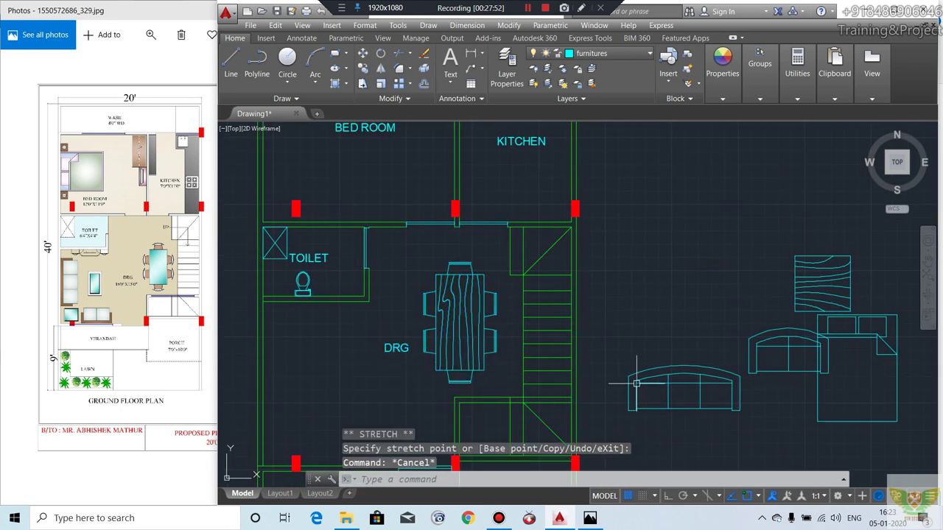
Step: Rotate the roundback sofa 90° and place it against the DRG room's west wall
left_click(632, 386)
type("ro")
key("Return")
left_click(686, 365)
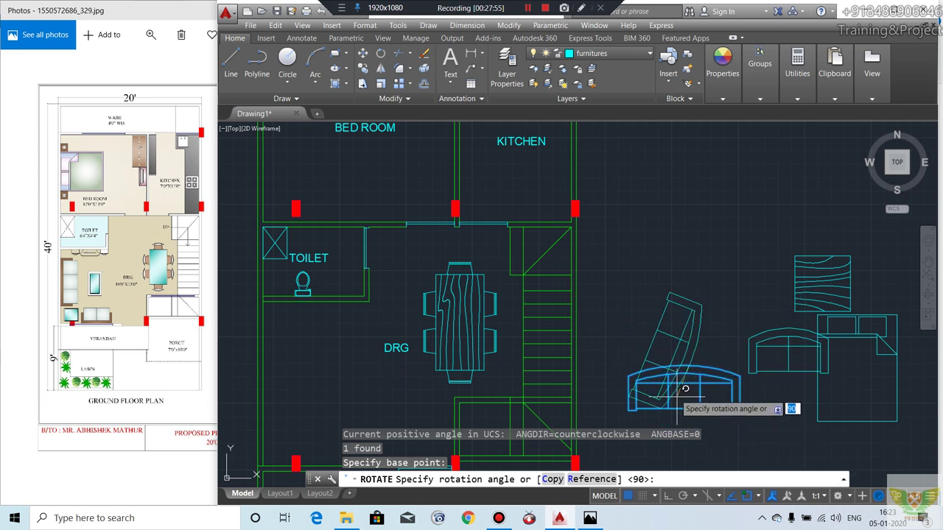
key("F8")
left_click(649, 261)
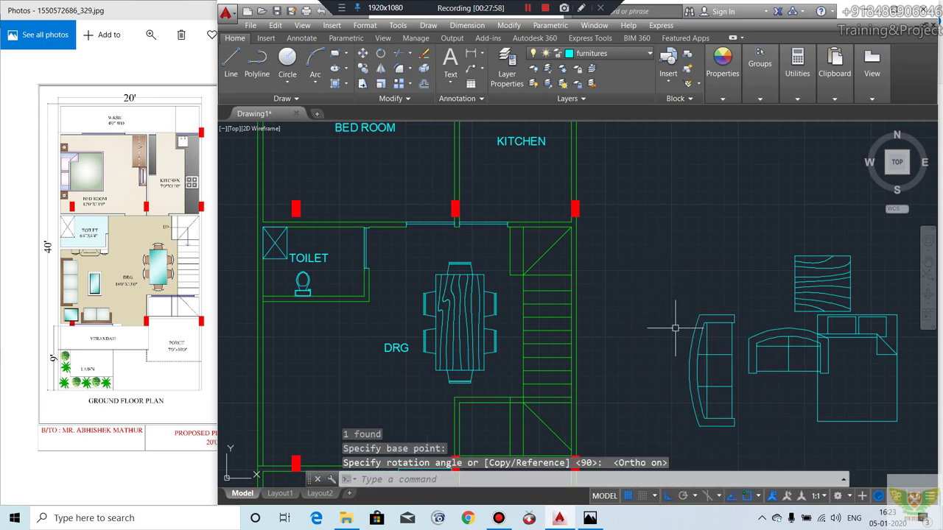
left_click(689, 370)
middle_click_drag(513, 379, 537, 275)
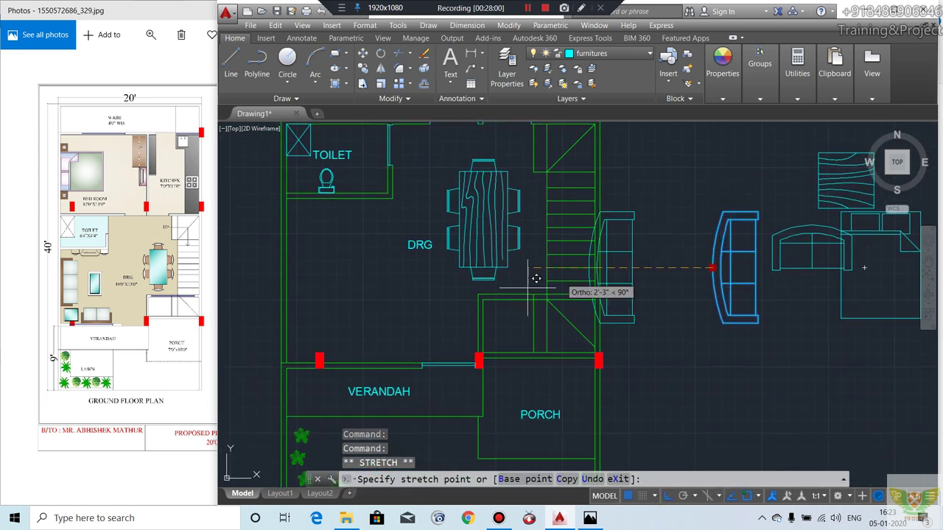
left_click(662, 495)
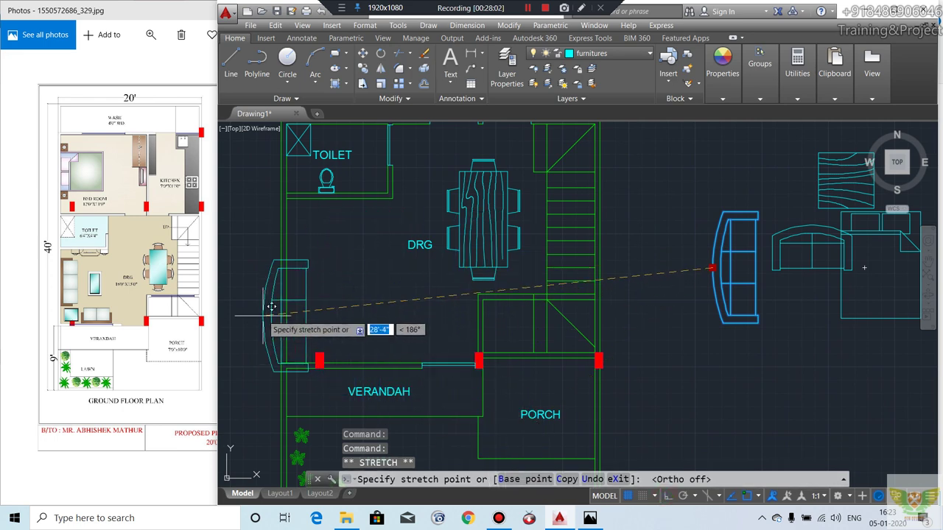
left_click(285, 276)
key("Escape")
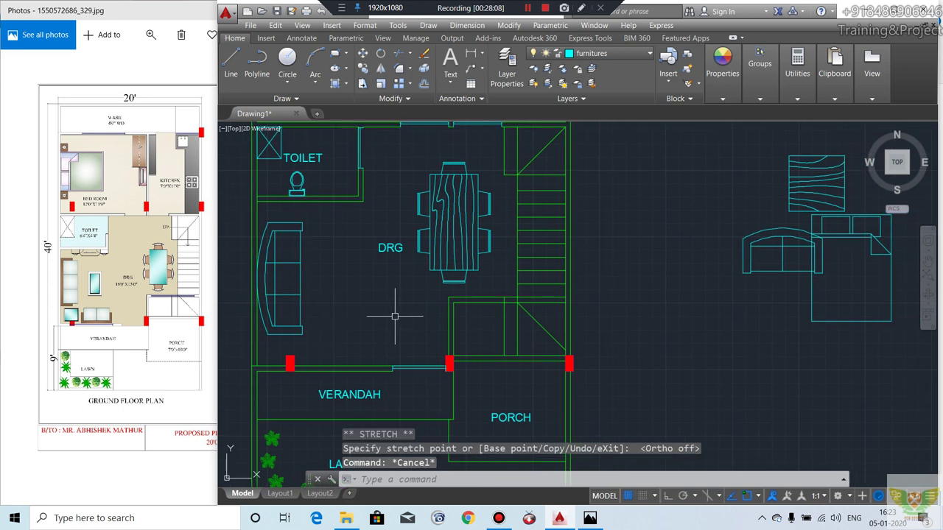
scroll(416, 295, "down", 2)
Step: Turn the loveseat around and place it at the bottom of the DRG room
left_click(632, 258)
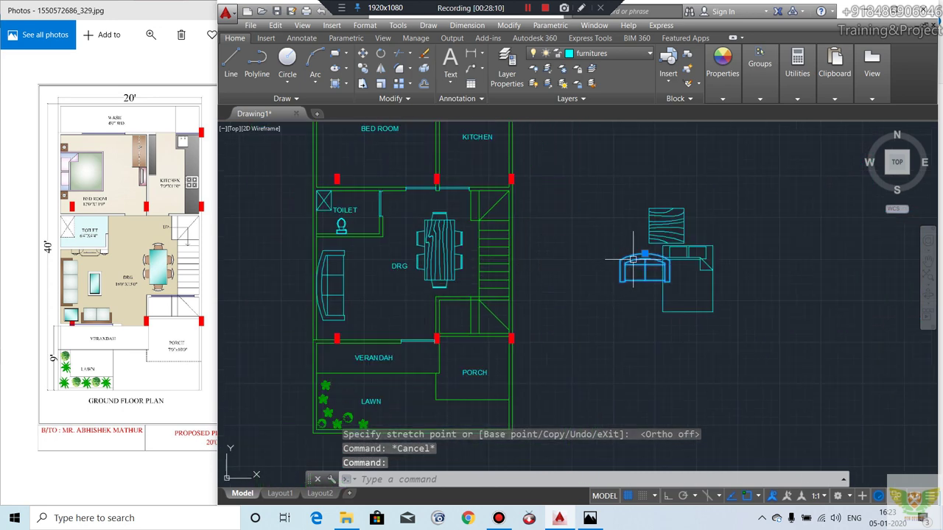
scroll(648, 251, "up", 4)
type("o")
key("Return")
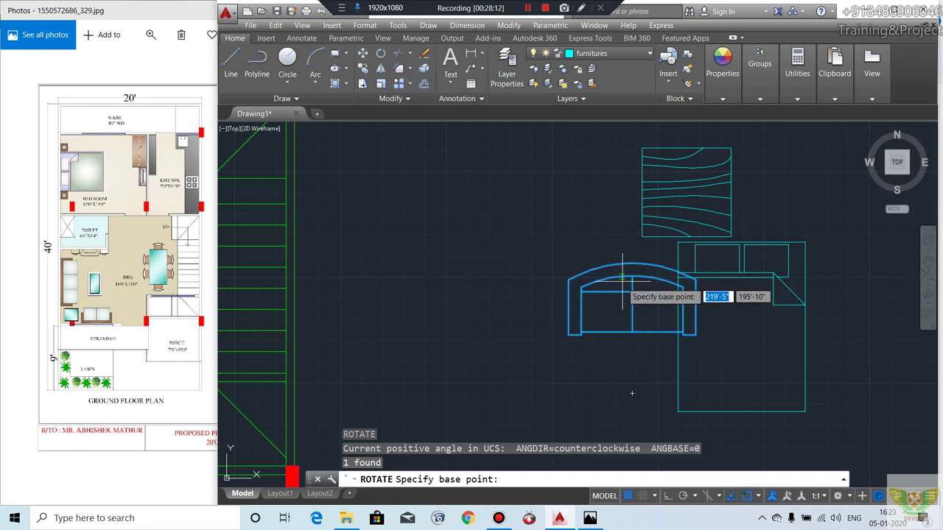
left_click(631, 391)
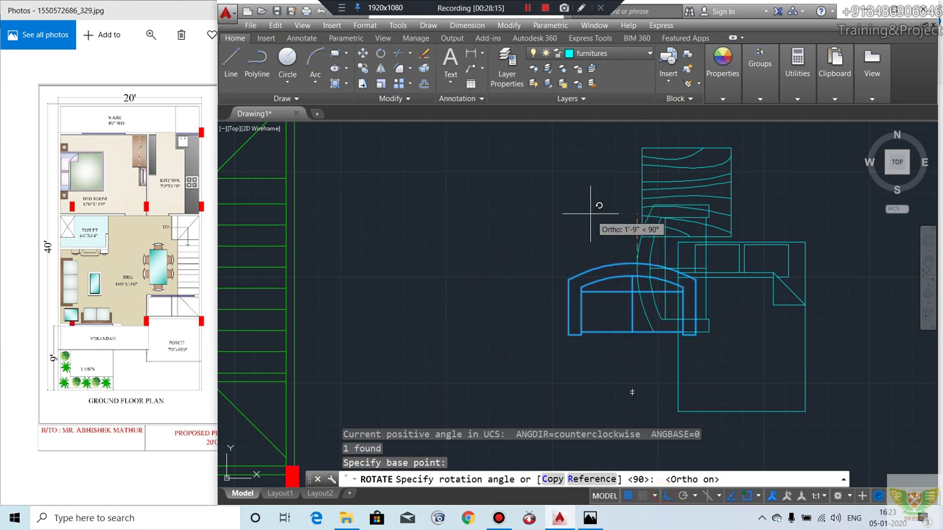
left_click(506, 261)
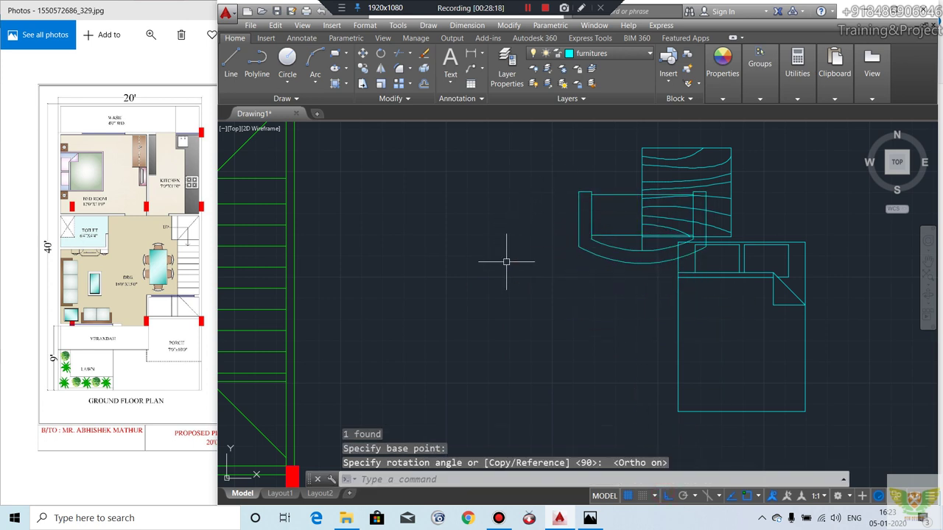
left_click(605, 255)
left_click(642, 263)
scroll(361, 387, "down", 2)
middle_click_drag(310, 369, 500, 347)
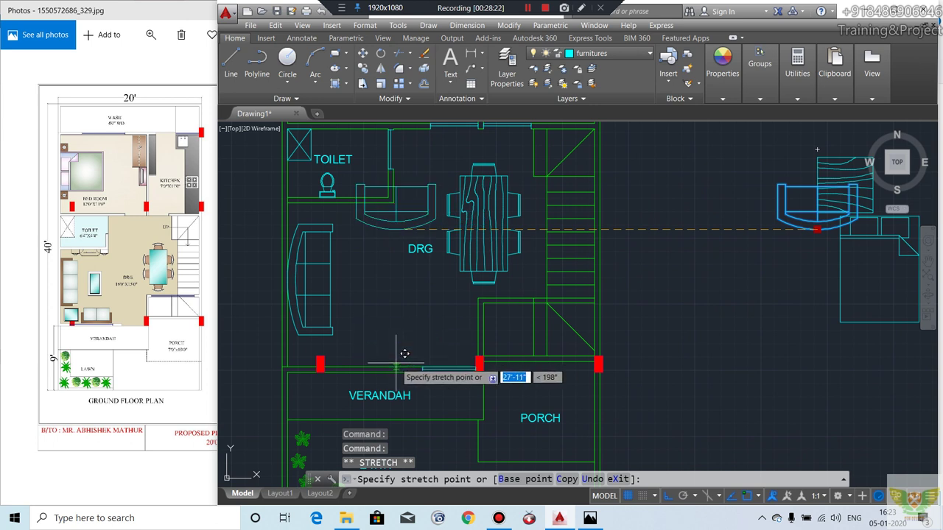
left_click(405, 354)
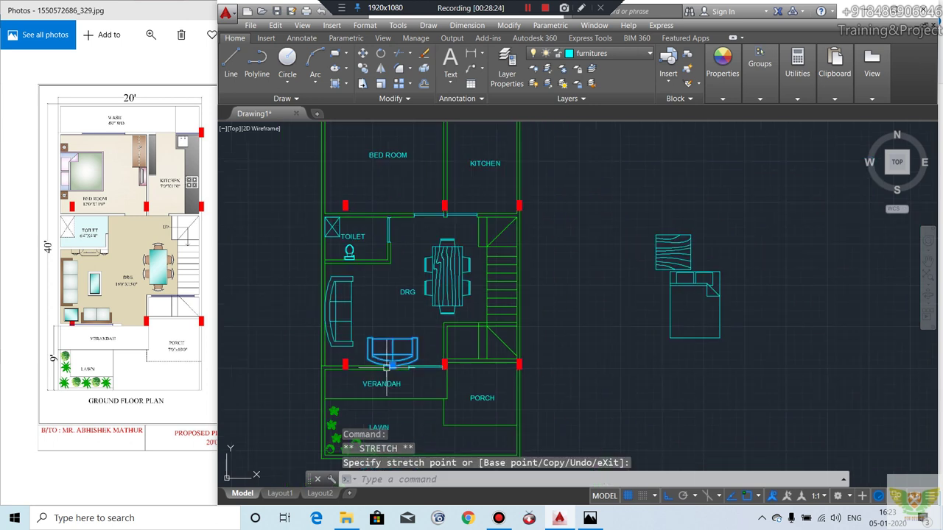
scroll(388, 363, "down", 2)
key("Escape")
left_click(657, 258)
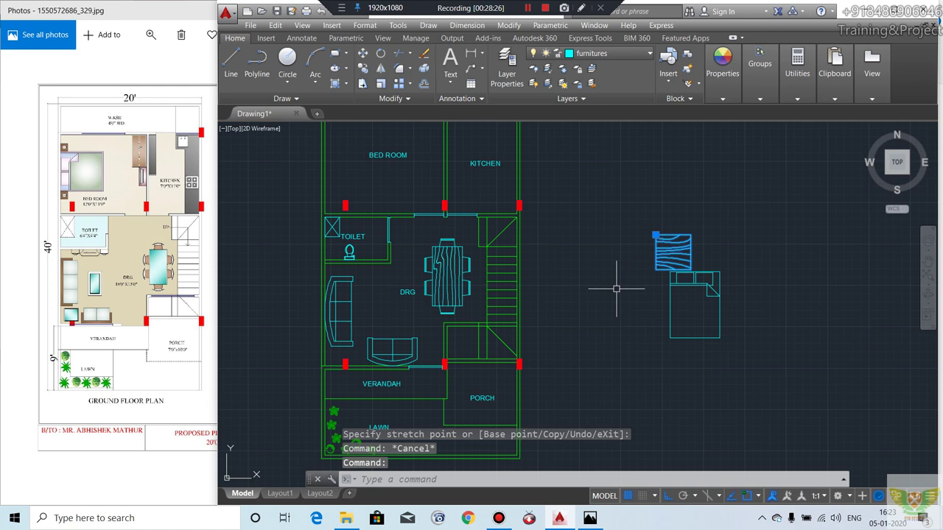
Step: Finish scaling the square table with the Reference option, picking a vertical reference length
type("Sc")
key("Return")
left_click(672, 251)
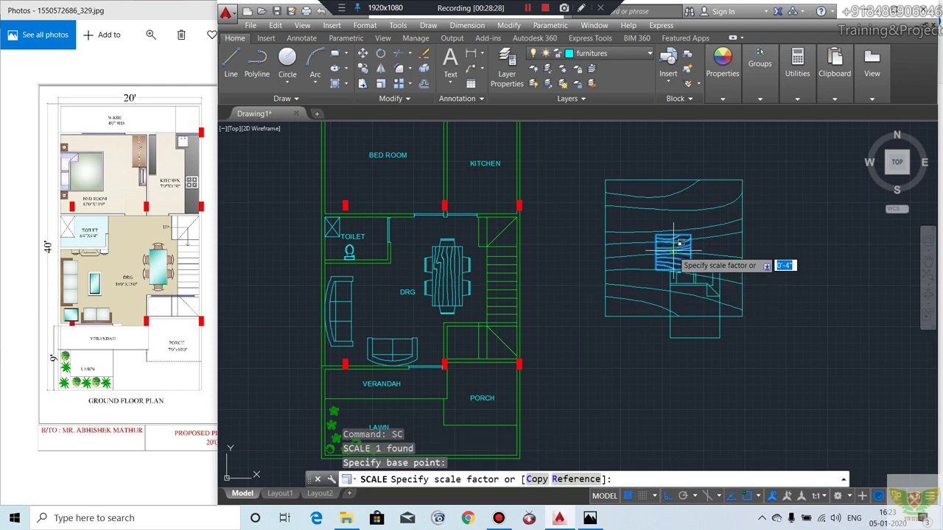
type("r")
key("Return")
left_click(675, 270)
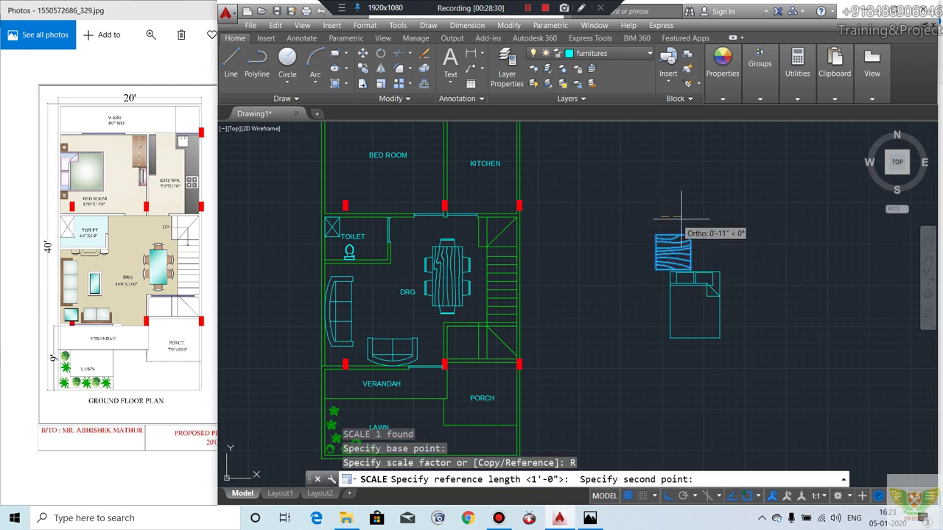
left_click(675, 236)
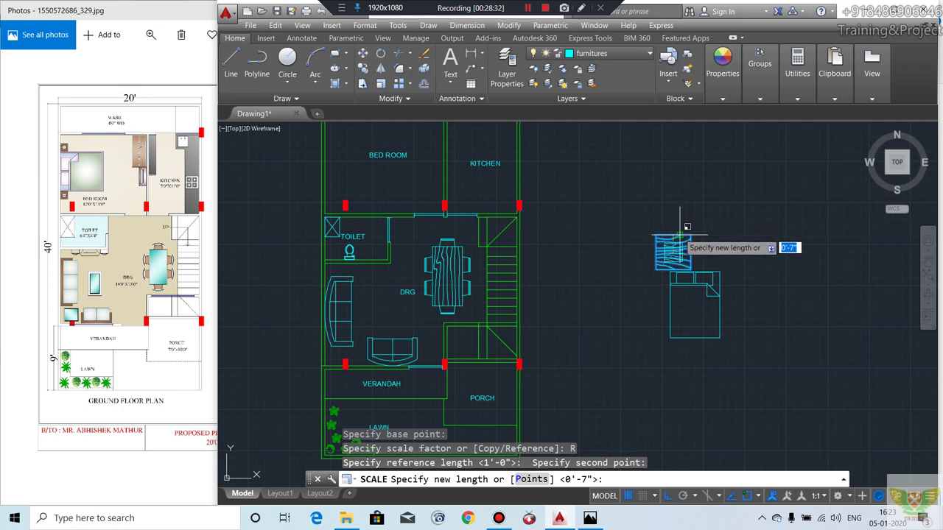
scroll(674, 250, "up", 4)
scroll(673, 244, "up", 3)
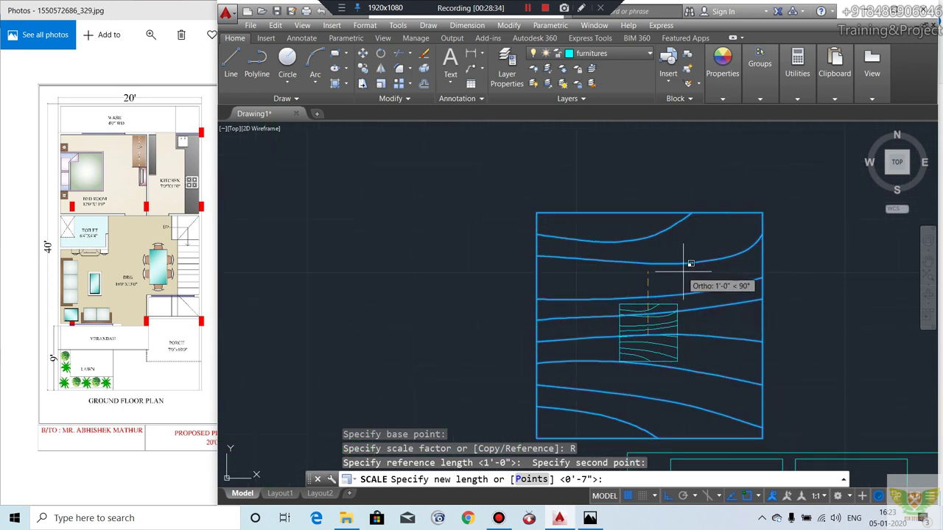
key("Return")
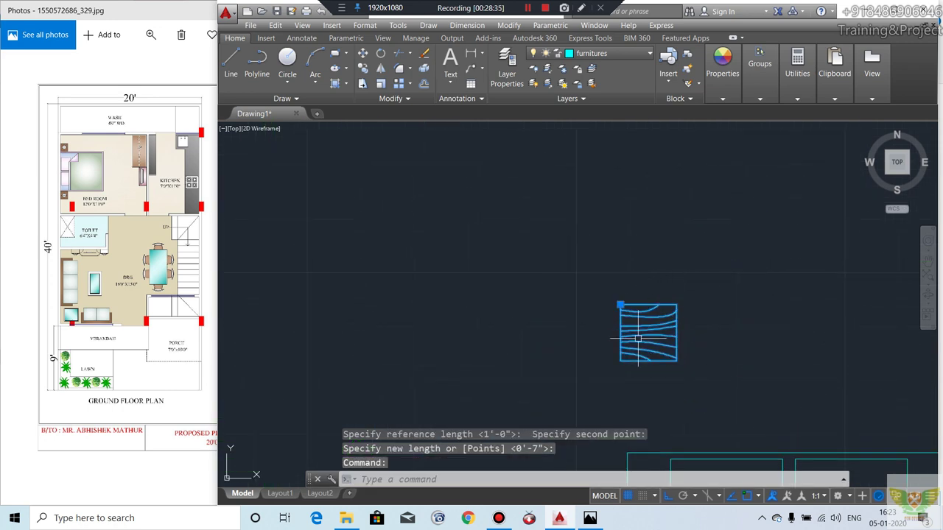
type("M")
Step: Move the wardrobe block into the drawing room's lower-left corner beside the verandah
key("Return")
left_click(676, 333)
scroll(669, 309, "down", 3)
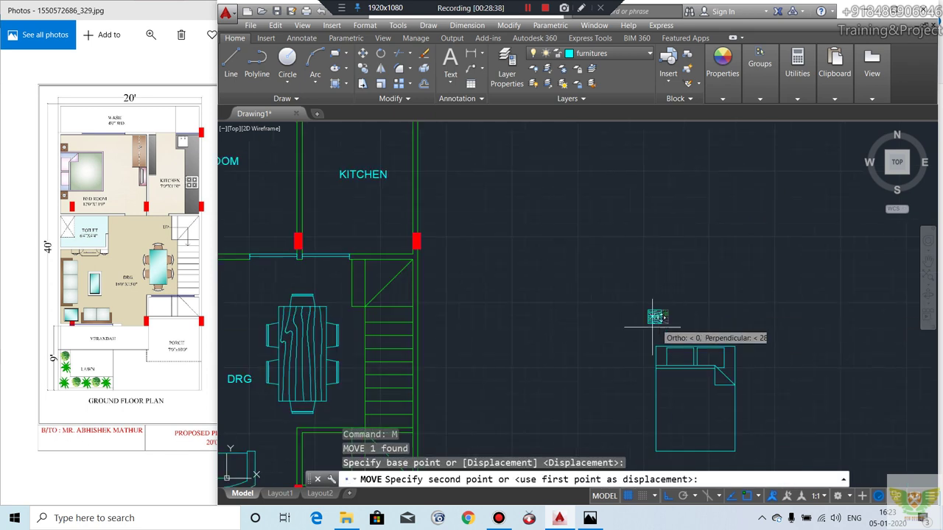
middle_click_drag(434, 451, 601, 440)
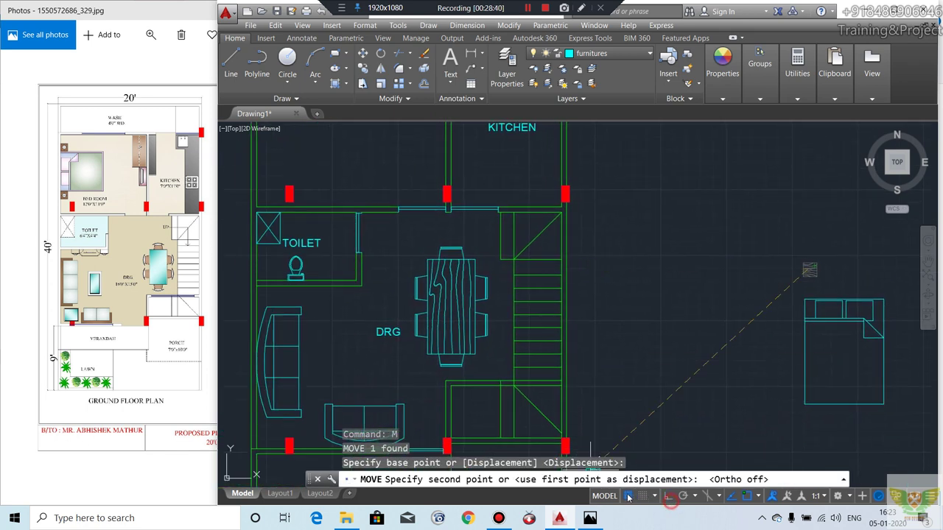
scroll(276, 442, "up", 2)
scroll(354, 398, "up", 2)
scroll(374, 377, "up", 2)
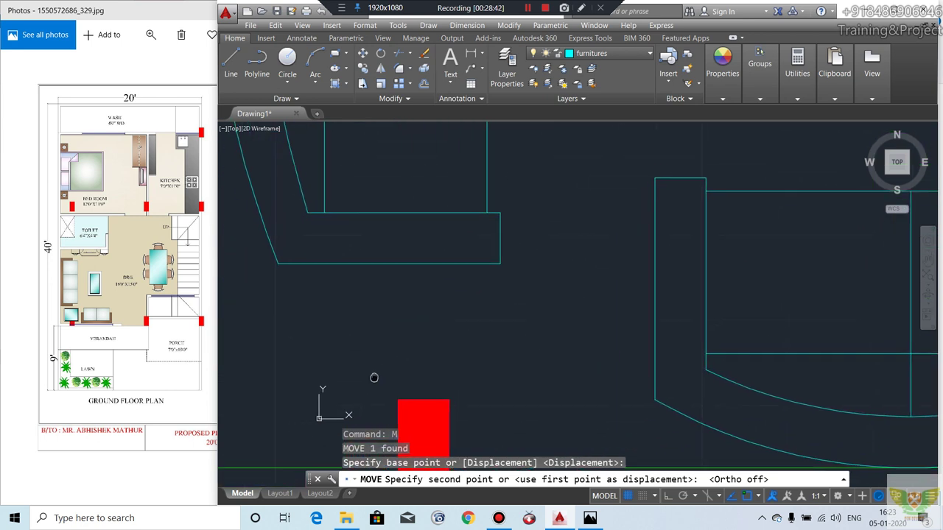
left_click(321, 348)
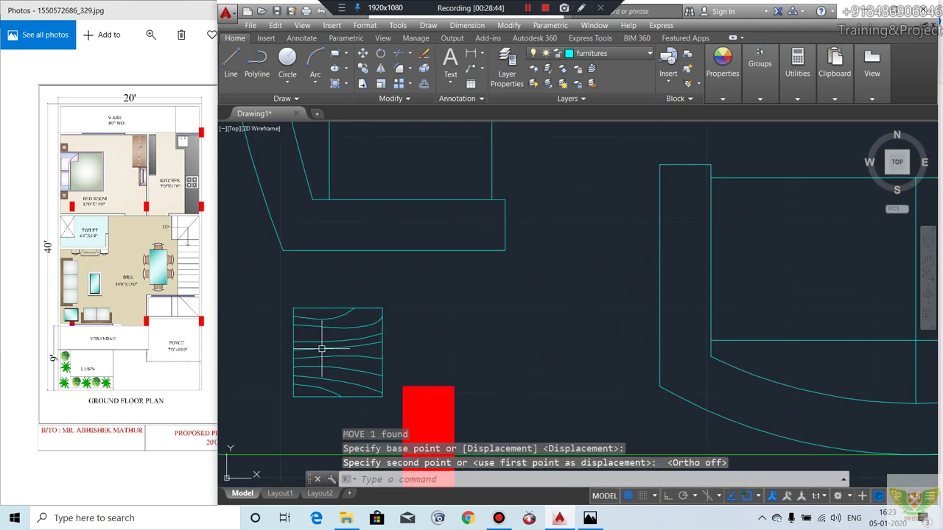
Step: Scale the wardrobe by reference so its length becomes 1'-0"
left_click(299, 360)
type("sc")
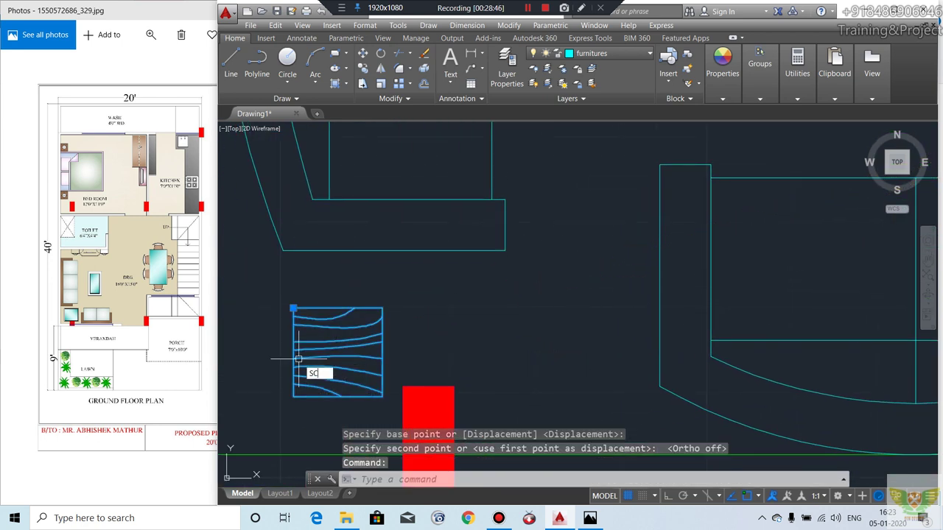
key("Return")
left_click(335, 357)
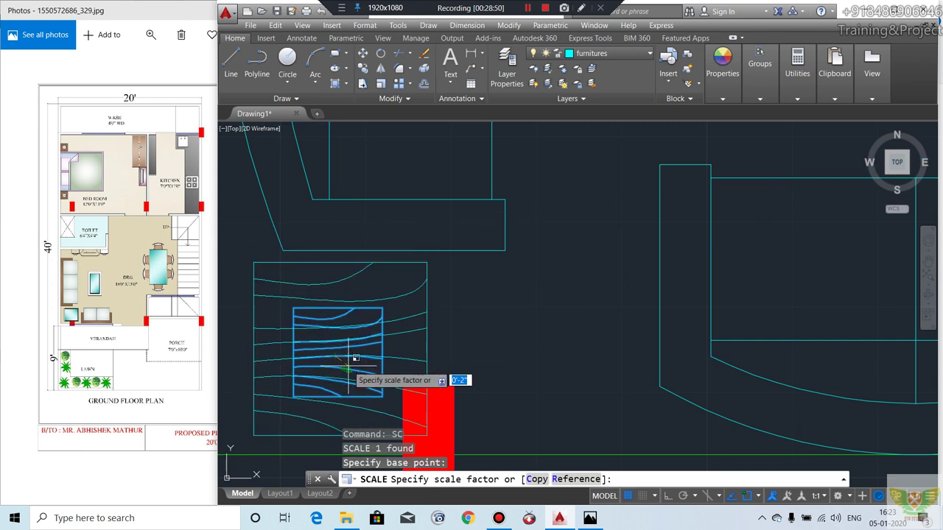
key("Return")
left_click(383, 308)
left_click(294, 308)
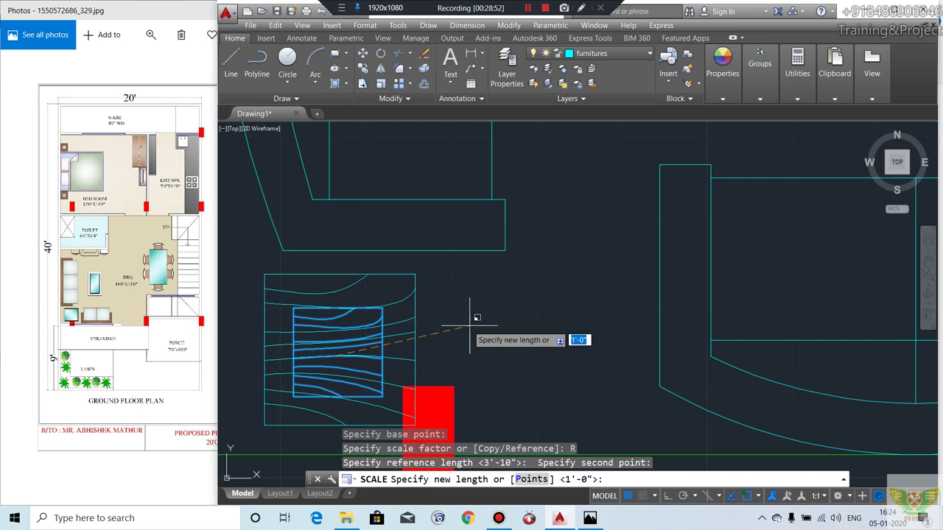
key("Return")
scroll(442, 320, "down", 3)
scroll(339, 339, "down", 3)
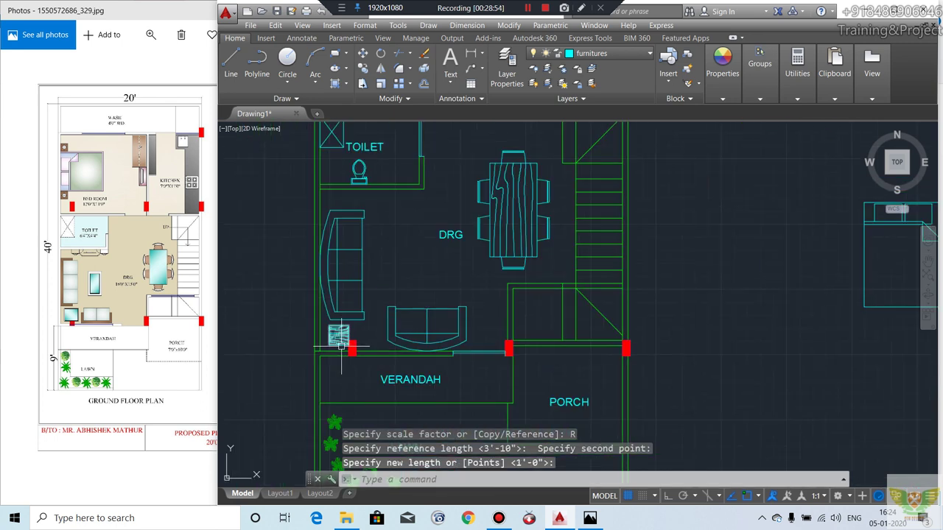
scroll(341, 344, "down", 2)
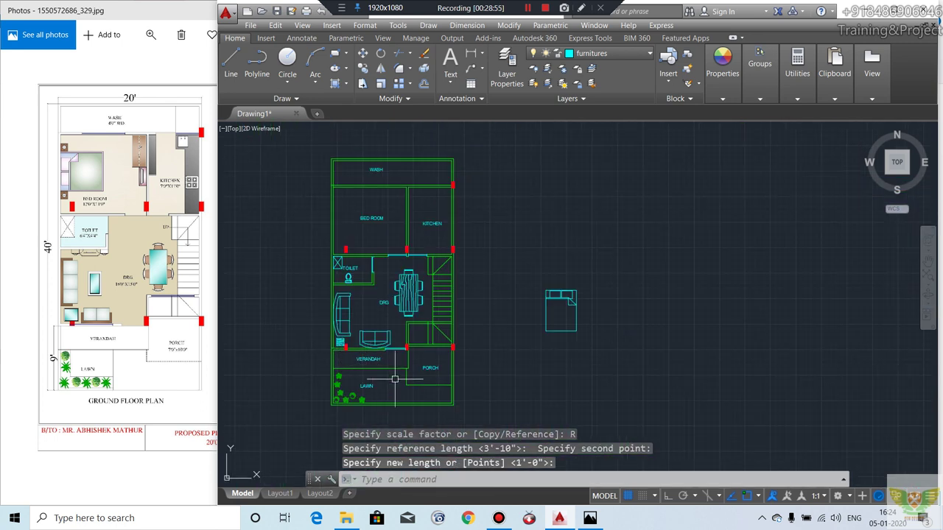
mouse_move(495, 343)
middle_mouse_down()
mouse_move(477, 345)
mouse_move(474, 381)
middle_mouse_up()
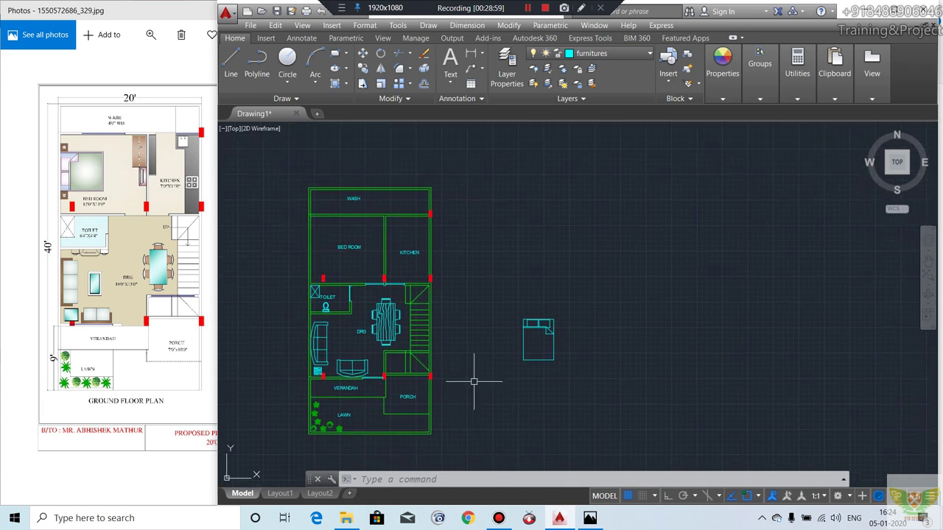
Step: Rotate the bed block 90° about its corner with grid and Ortho on
left_click(544, 321)
left_click(380, 55)
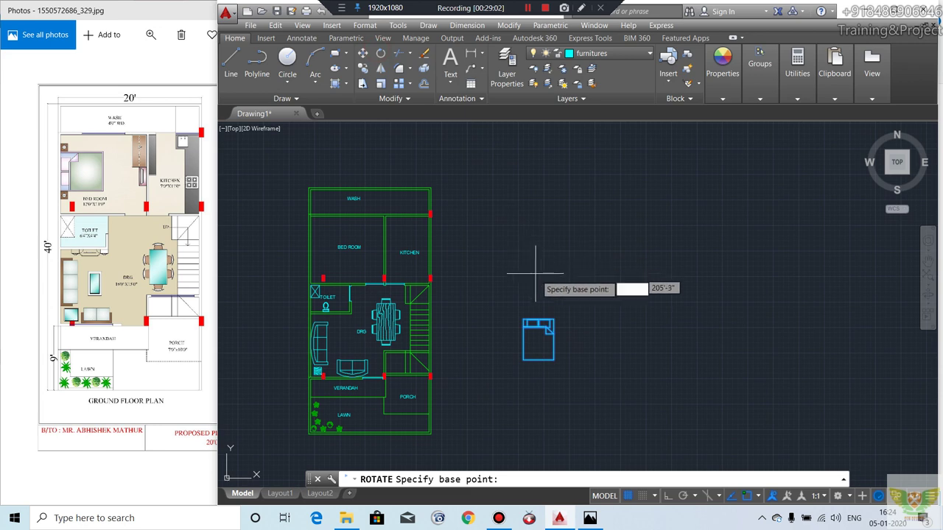
left_click(549, 319)
left_click(629, 496)
left_click(666, 496)
left_click(558, 263)
Step: With Ortho off, move the bed against the bedroom's left wall
left_click(558, 332)
left_click(552, 344)
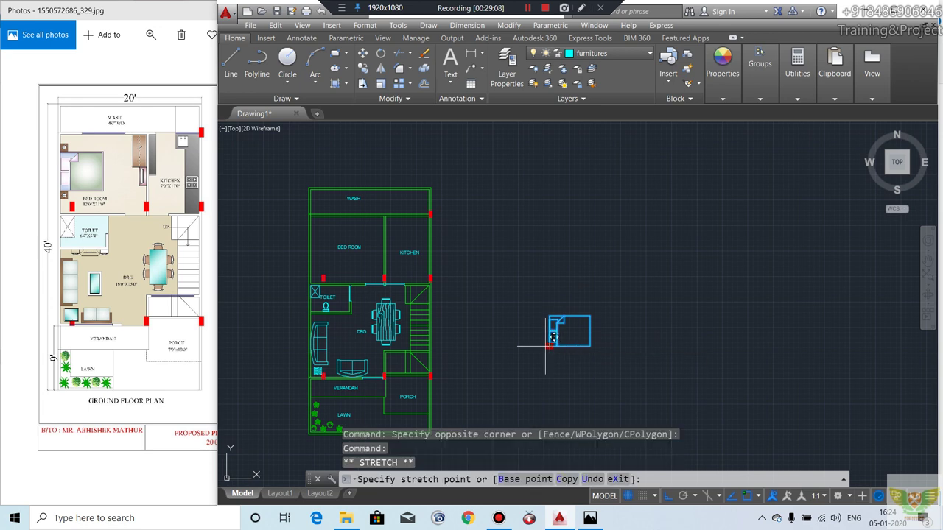
left_click(668, 497)
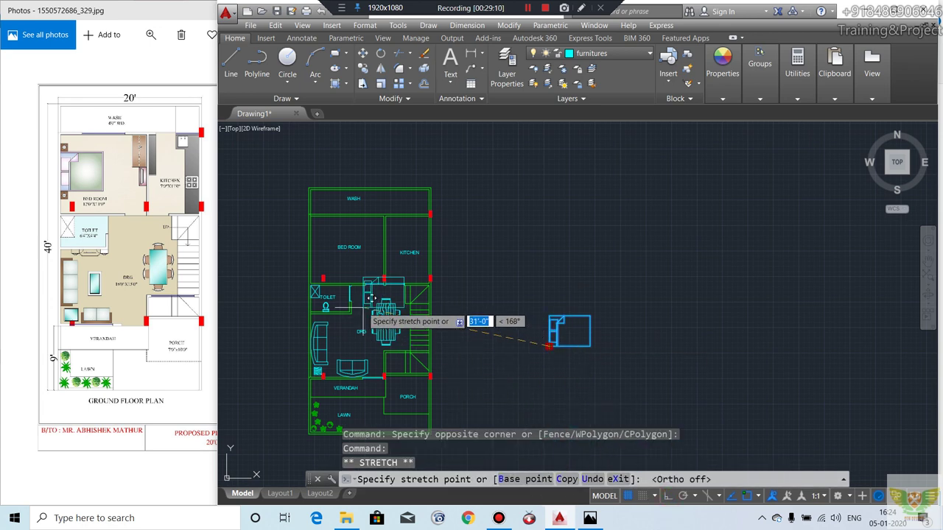
scroll(457, 269, "up", 2)
scroll(423, 274, "up", 2)
middle_click_drag(424, 274, 423, 332)
scroll(326, 317, "down", 2)
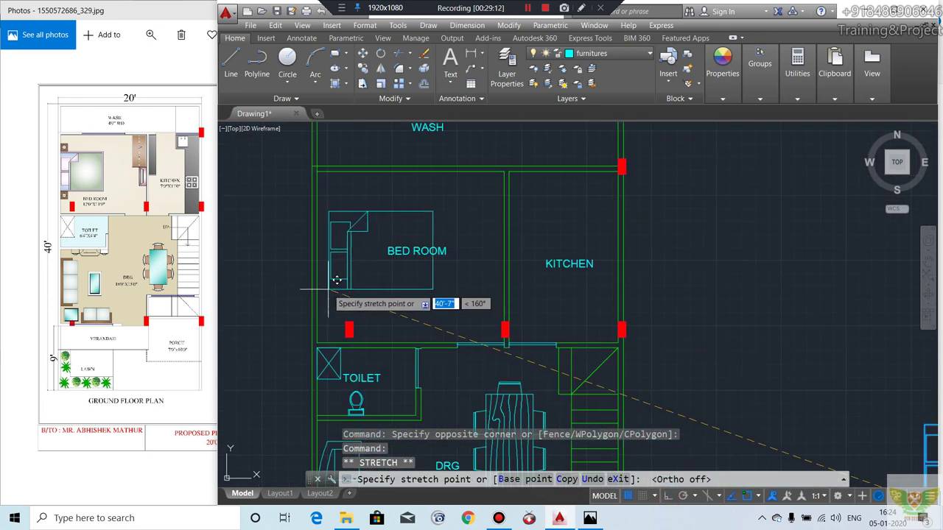
scroll(324, 299, "up", 2)
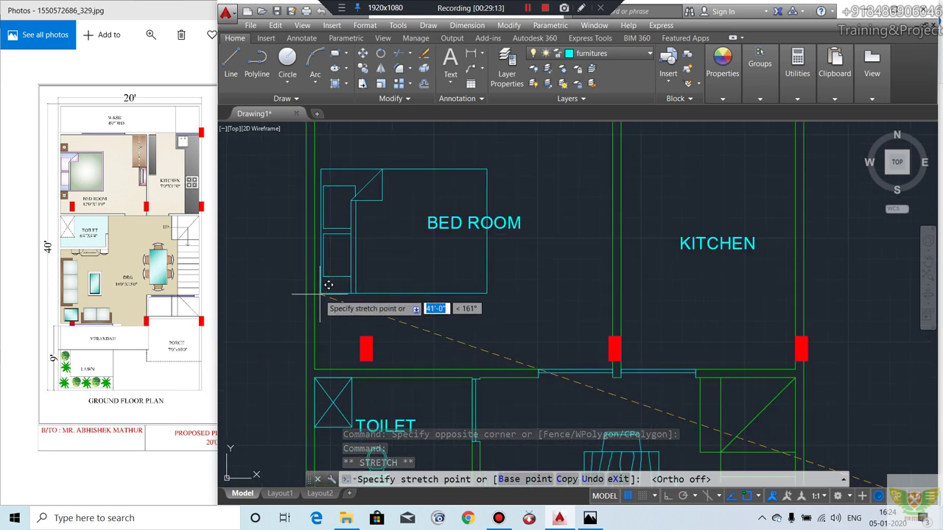
left_click(314, 294)
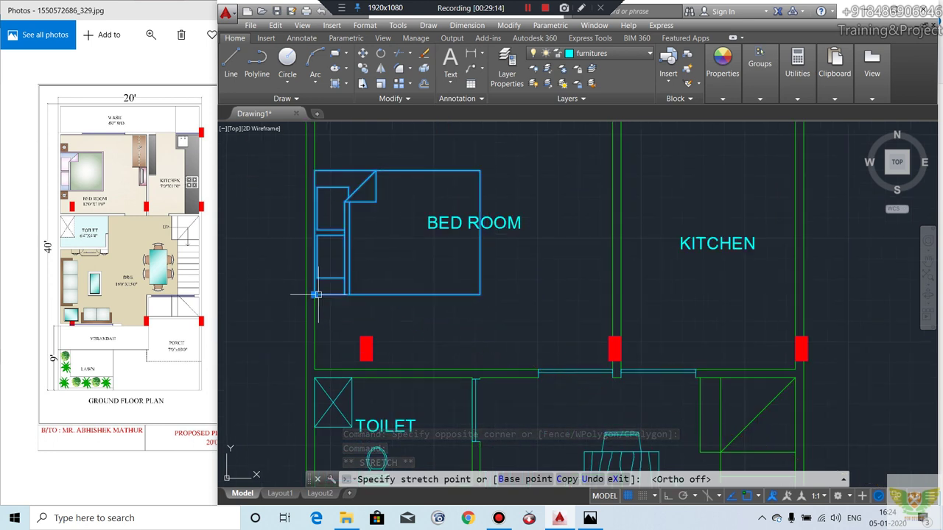
key("Escape")
Step: Shift the BED ROOM label to the right and recentre the plan
left_click(510, 221)
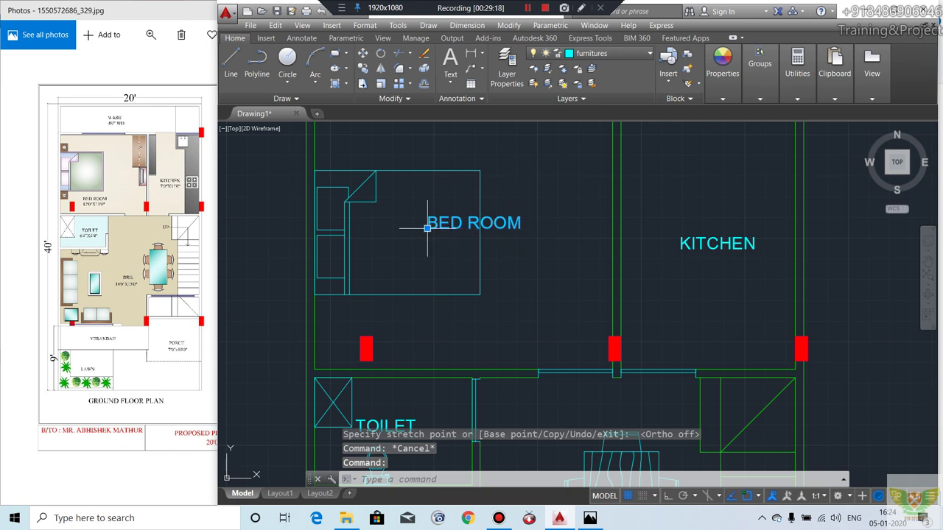
left_click(428, 228)
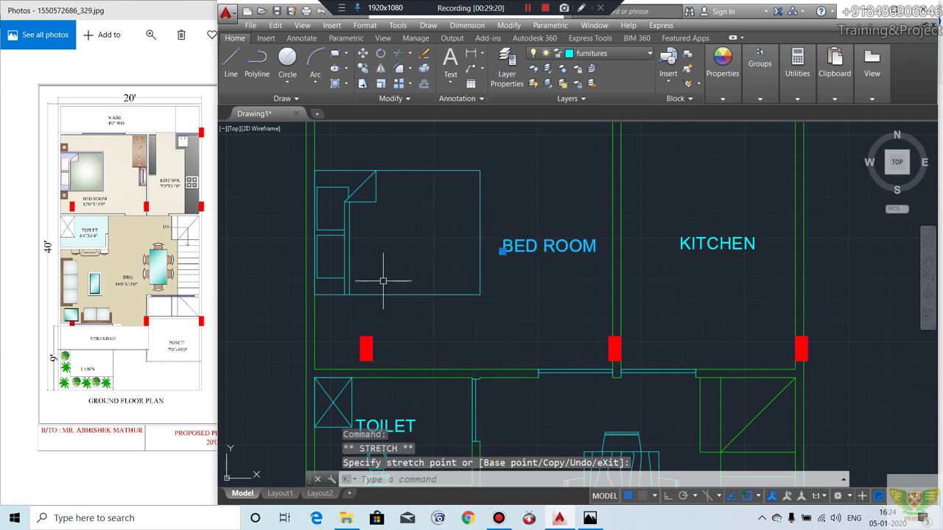
scroll(324, 286, "down", 2)
scroll(335, 288, "down", 2)
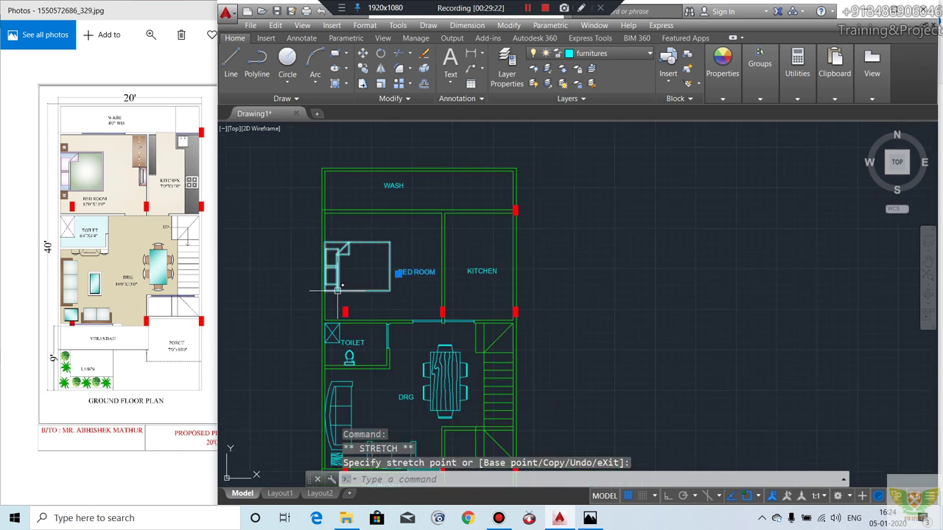
scroll(350, 293, "down", 2)
scroll(369, 300, "down", 2)
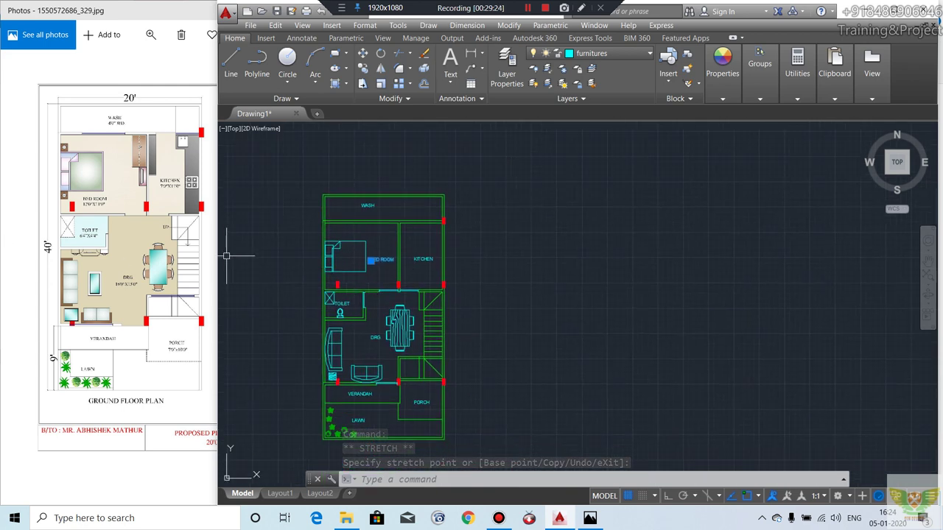
middle_click_drag(398, 301, 380, 253)
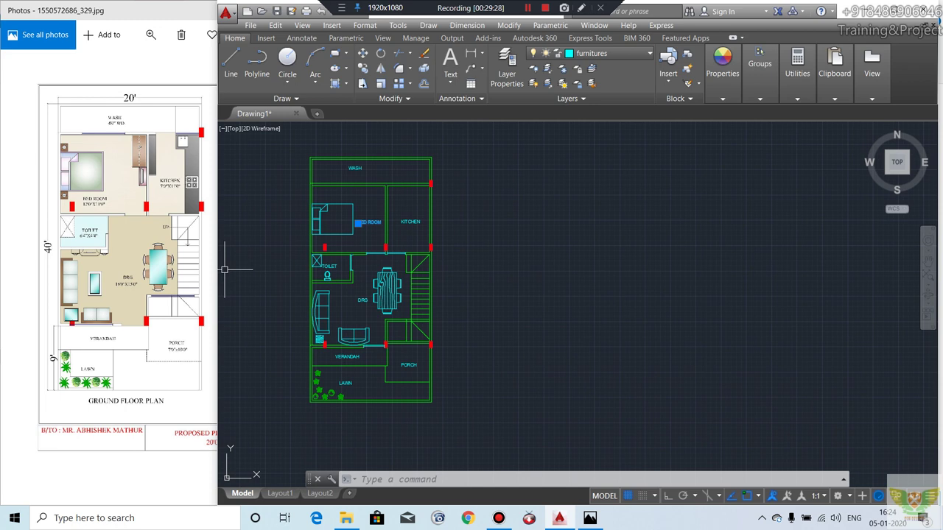
scroll(387, 315, "up", 2)
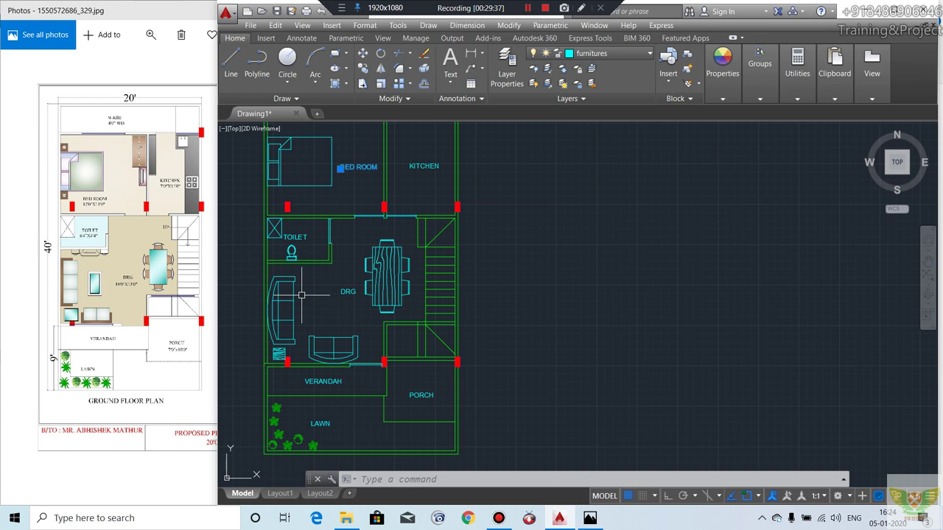
Step: Start a gradient fill with both colours grey 147,149,152 and fill the drawing room floor
type("GD")
key("Return")
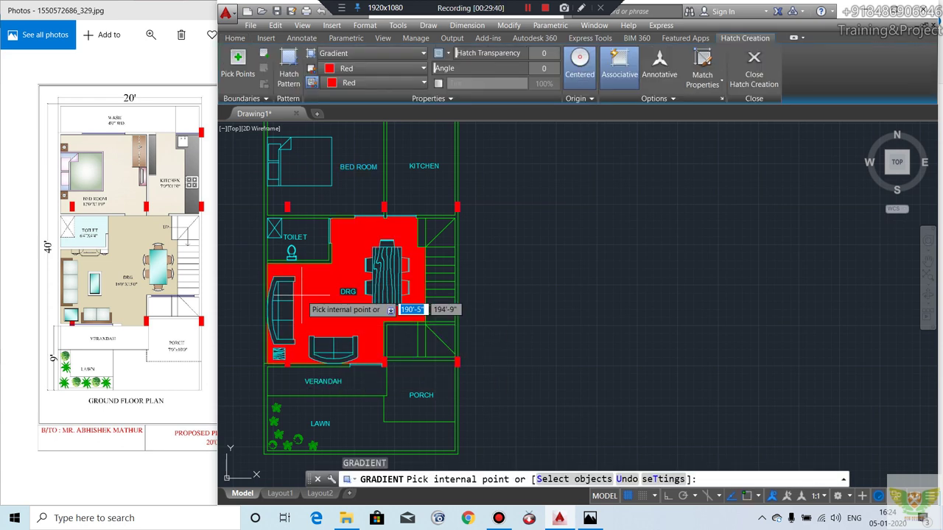
left_click(379, 68)
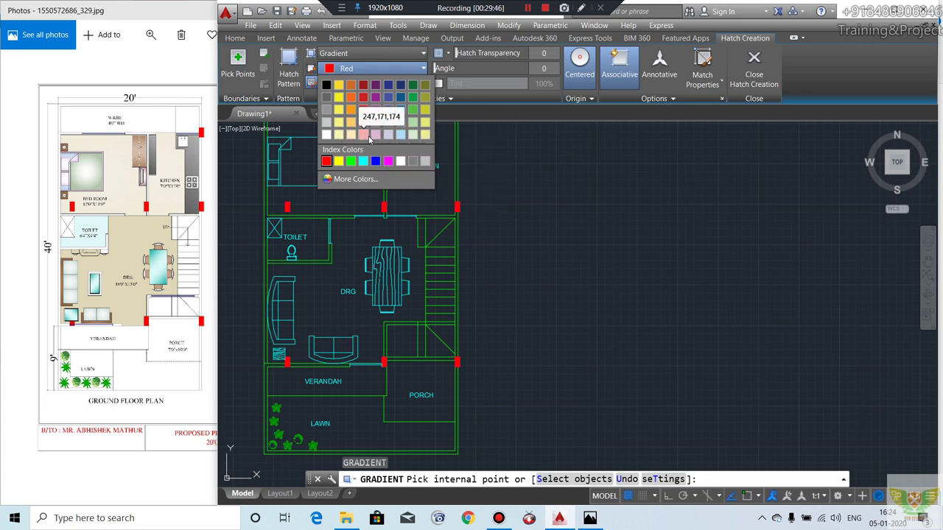
left_click(326, 109)
left_click(336, 84)
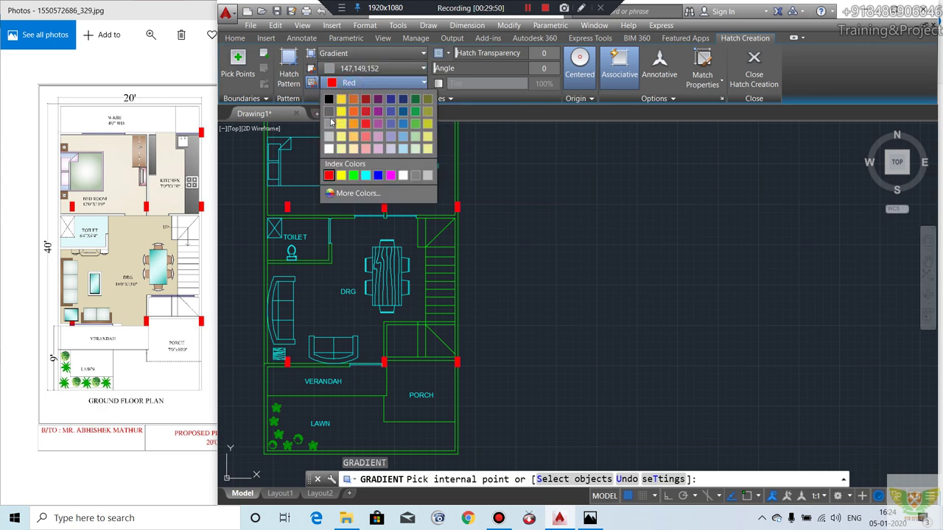
left_click(329, 118)
left_click(336, 313)
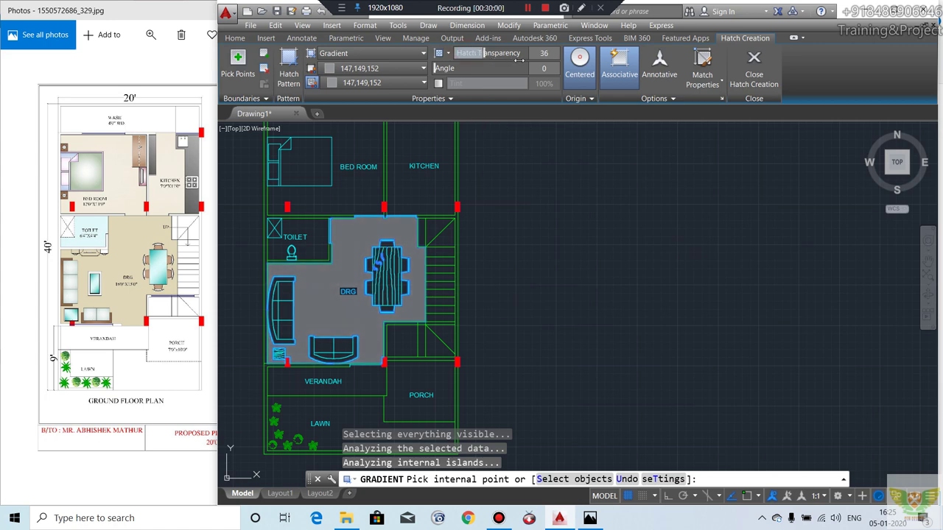
Step: Finish the gradient fill and zoom out to show the whole plan from WASH to LAWN
middle_click_drag(498, 183, 520, 234)
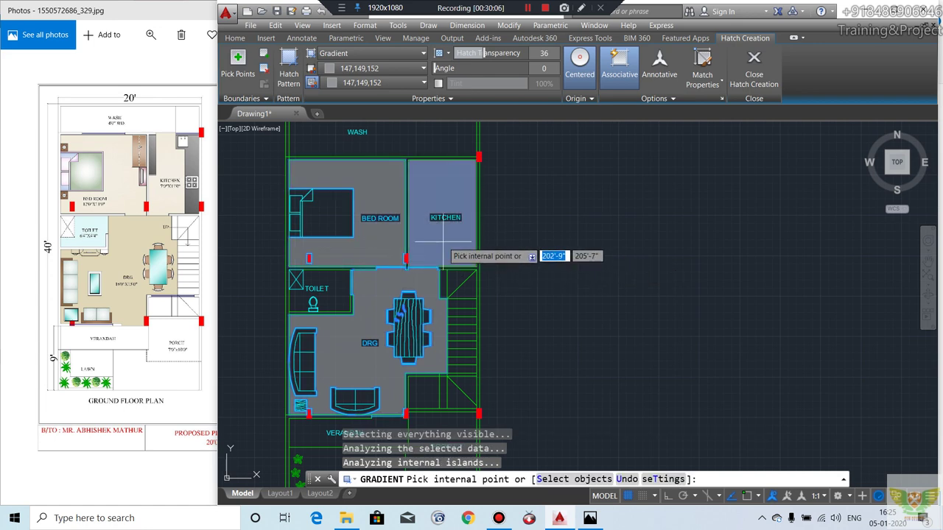
middle_click_drag(541, 267, 512, 193)
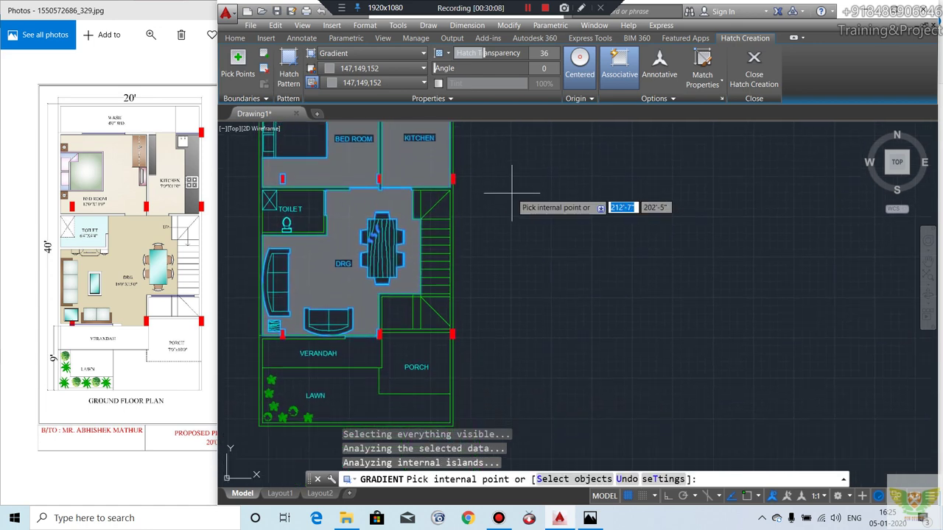
key("Escape")
scroll(537, 258, "down", 3)
scroll(424, 226, "up", 5)
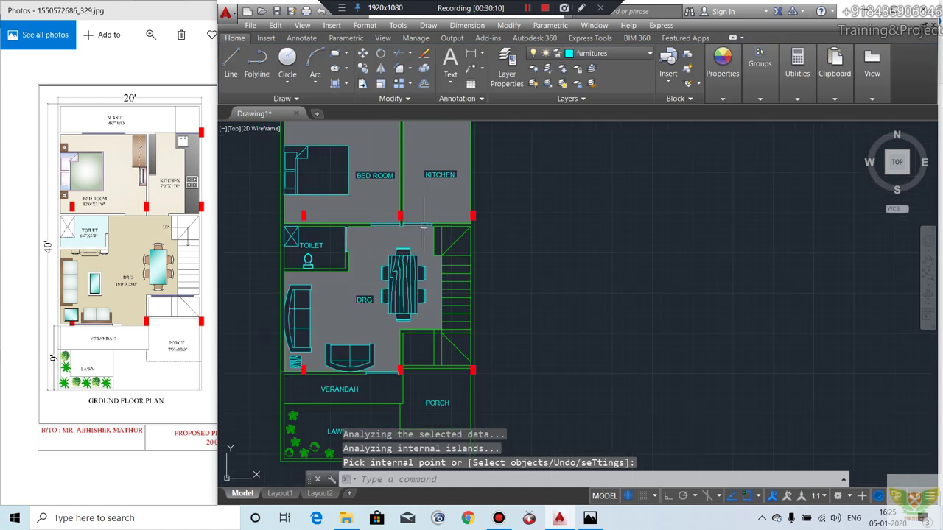
middle_click_drag(550, 207, 526, 257)
mouse_move(518, 225)
middle_mouse_down()
mouse_move(528, 235)
mouse_move(475, 202)
middle_mouse_up()
middle_click_drag(467, 272, 494, 246)
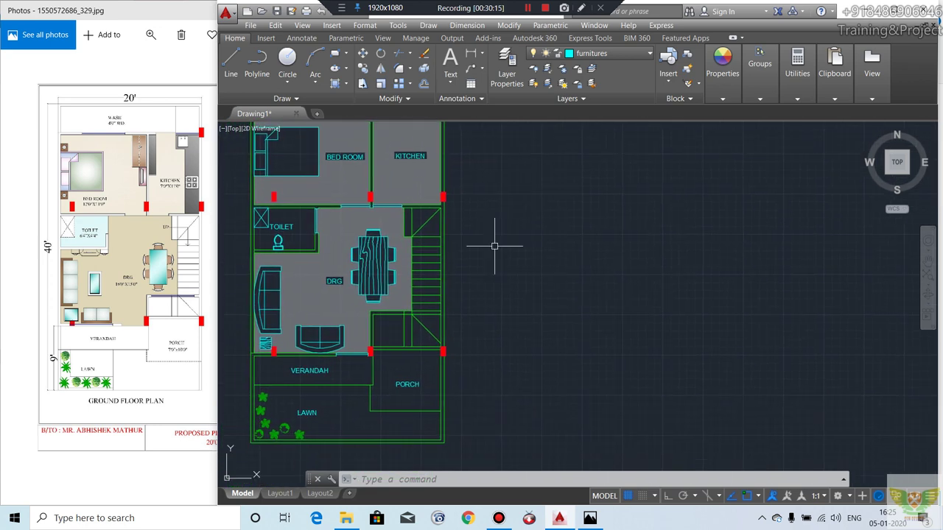
scroll(465, 299, "down", 1)
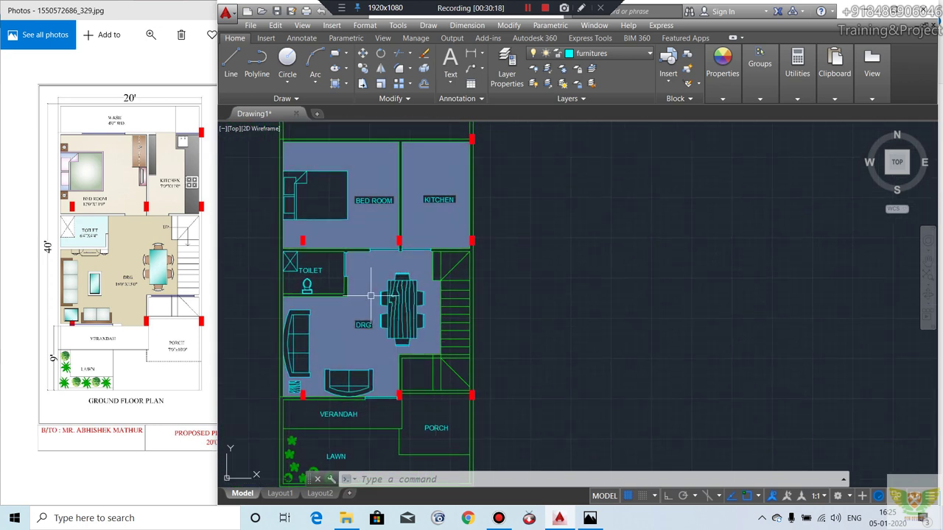
scroll(388, 277, "down", 1)
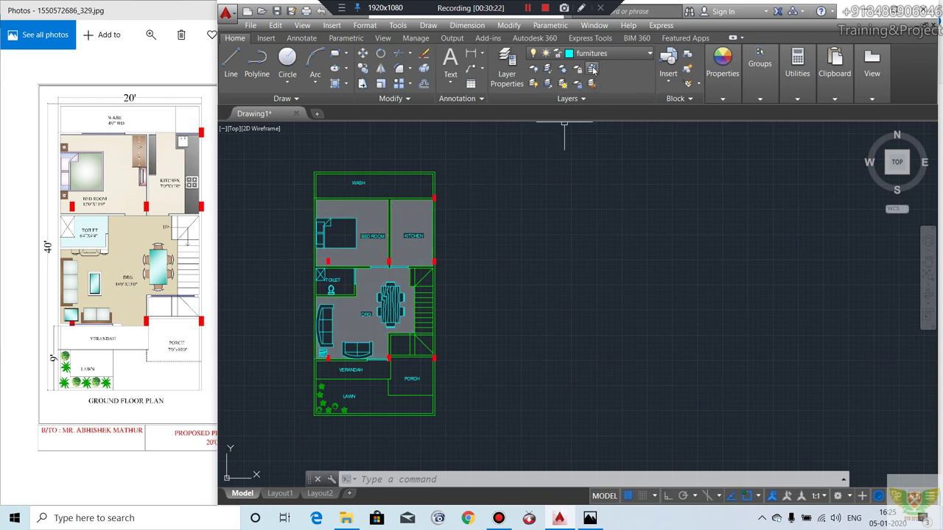
Step: Toggle the column layer off and back on in the Layers list
left_click(593, 54)
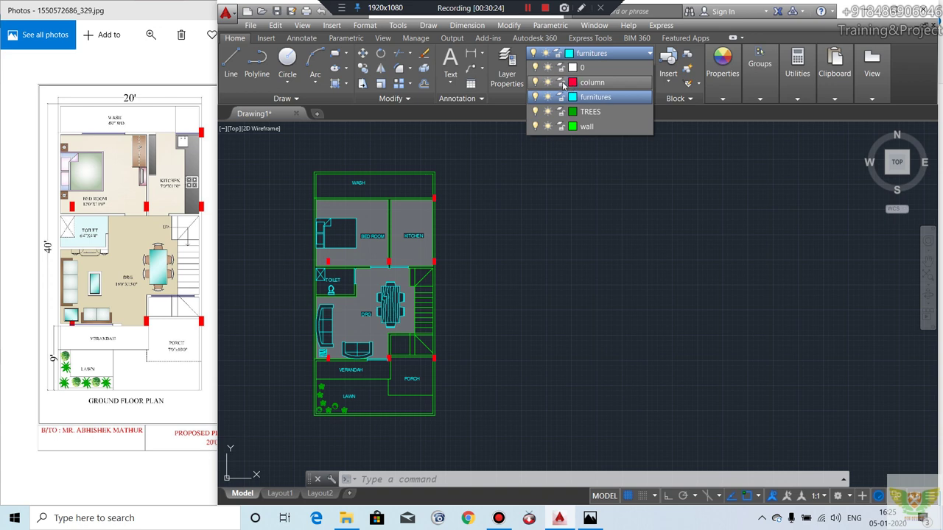
left_click(536, 82)
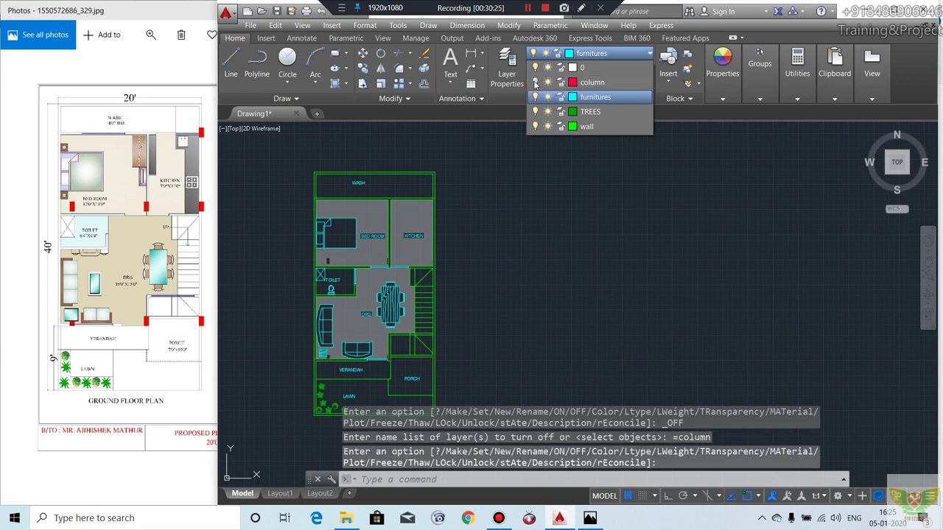
left_click(535, 82)
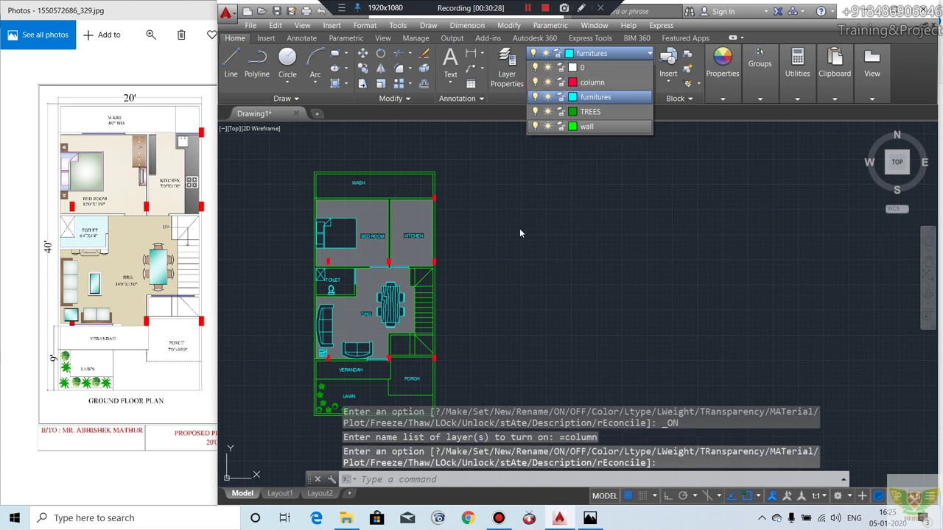
middle_click_drag(523, 254, 515, 241)
Step: Add a vertical linear dimension (484) from the plan's top-left to bottom-left corner
left_click(471, 54)
scroll(317, 155, "up", 4)
left_click(288, 165)
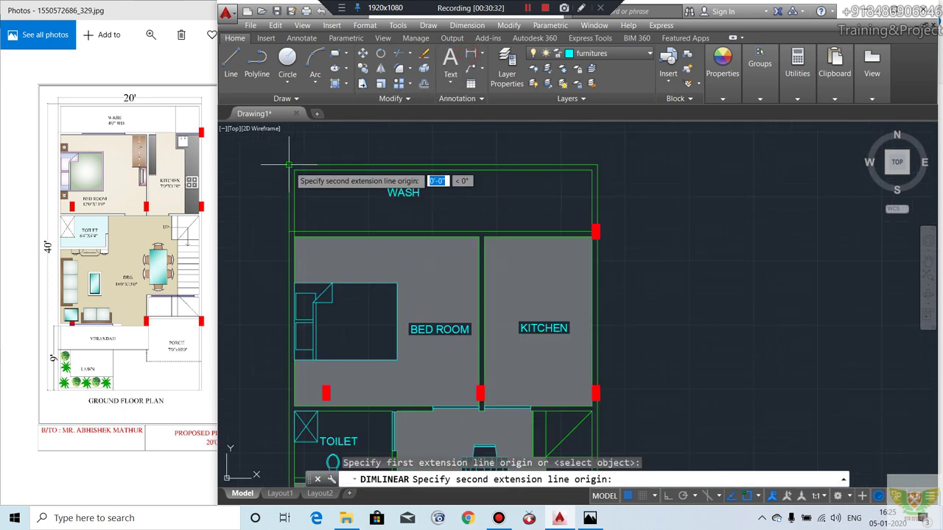
scroll(289, 165, "down", 4)
scroll(291, 398, "up", 2)
scroll(291, 399, "up", 2)
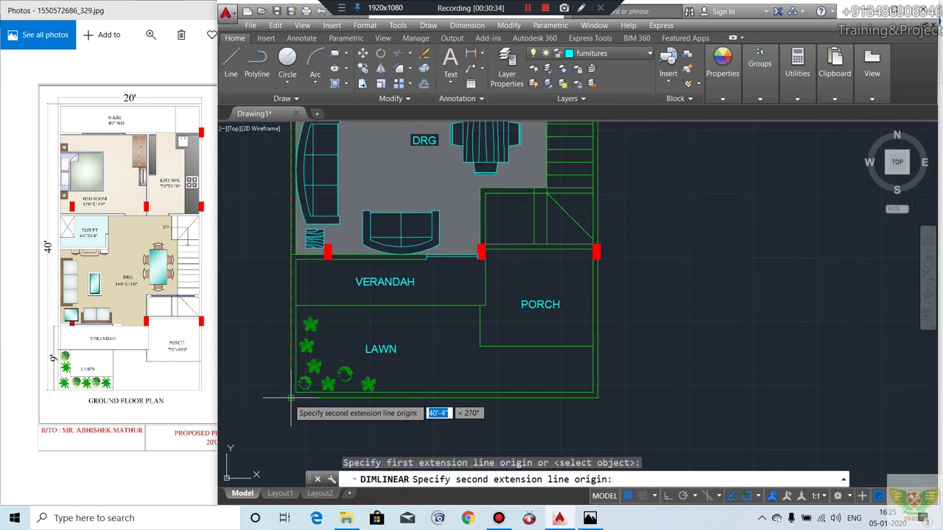
left_click(291, 399)
left_click(257, 248)
middle_click_drag(257, 248, 319, 332)
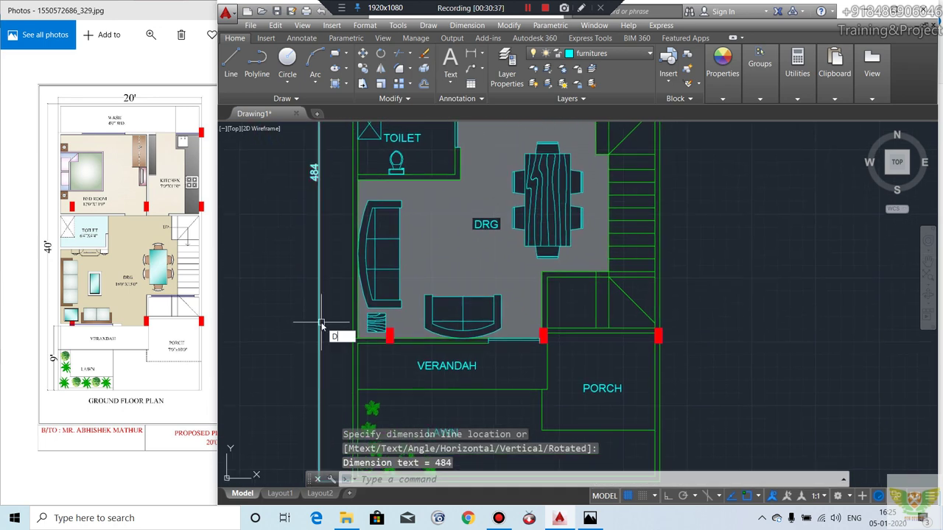
type("d")
key("Return")
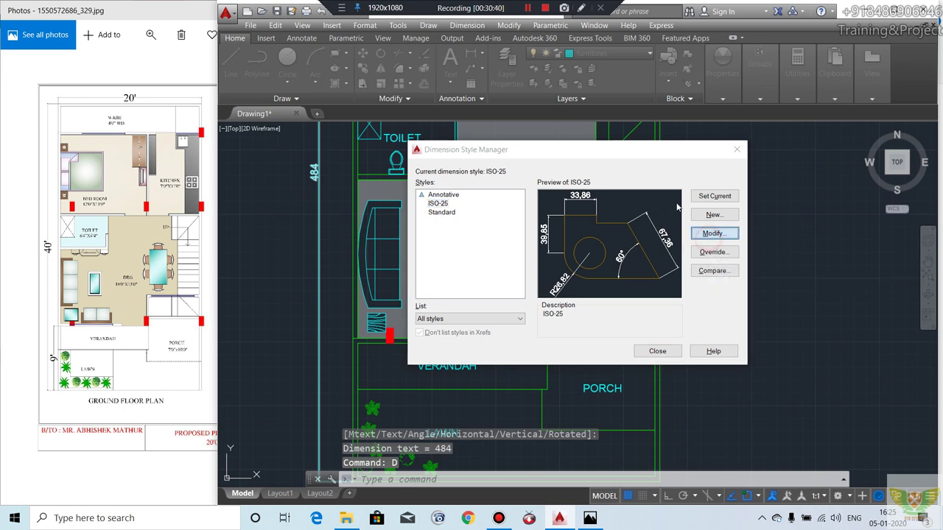
Step: Set ISO-25 primary units to Architectural format with 0'-0" precision
left_click(713, 233)
left_click(450, 124)
left_click(420, 149)
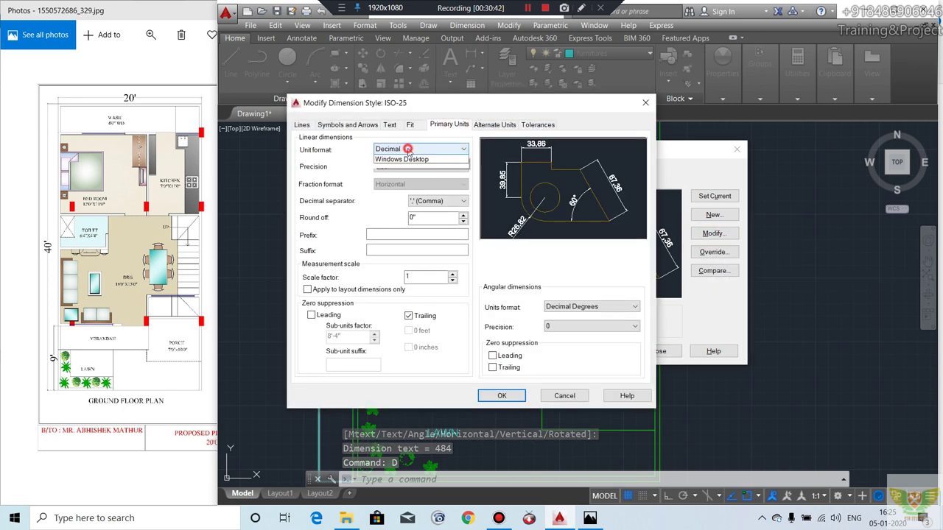
left_click(392, 182)
left_click(398, 167)
left_click(392, 176)
left_click(501, 394)
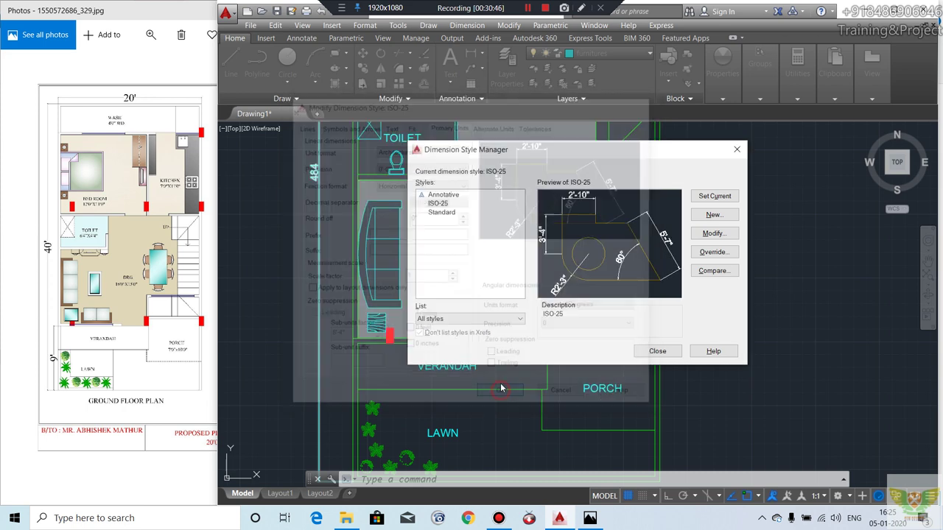
left_click(652, 352)
Step: Inspect the left overall dimension, now reading 40', leaving it unchanged
scroll(411, 334, "down", 4)
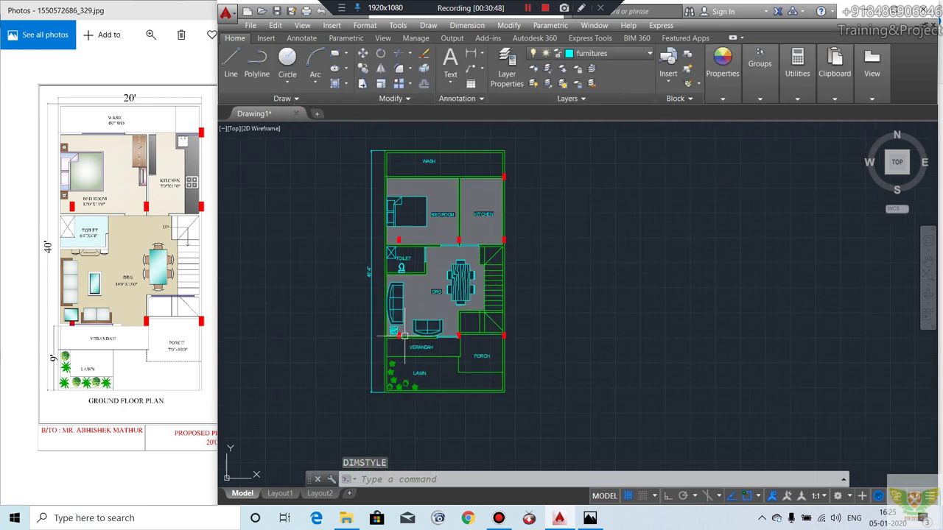
middle_click_drag(432, 260, 395, 262)
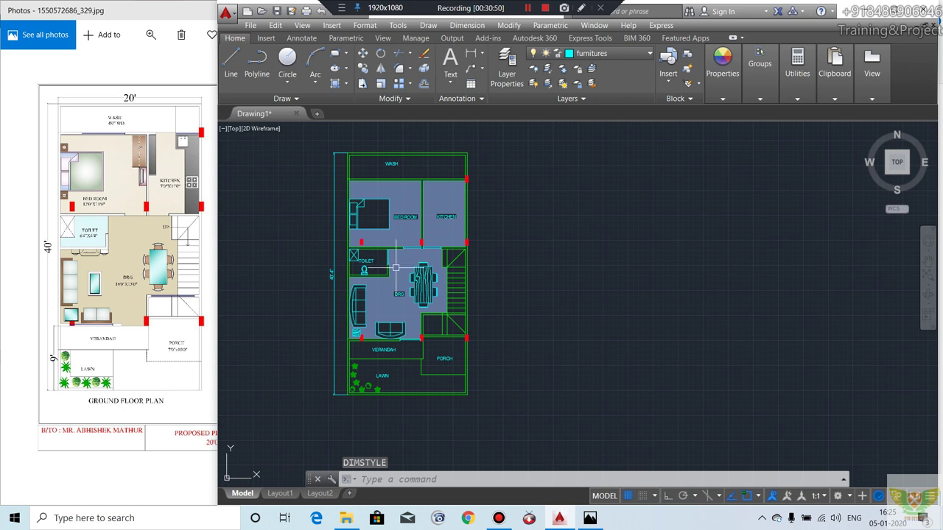
scroll(332, 385, "up", 4)
left_click(319, 379)
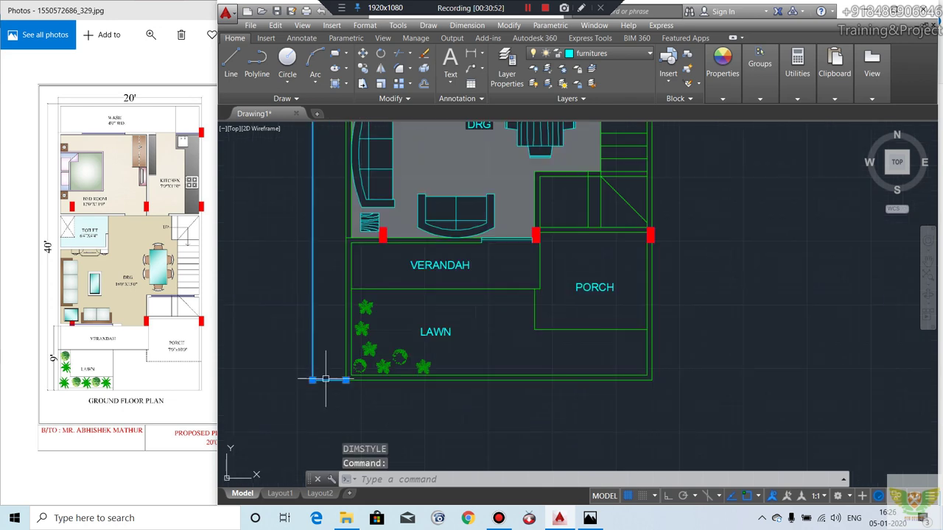
scroll(336, 388, "up", 3)
left_click(361, 367)
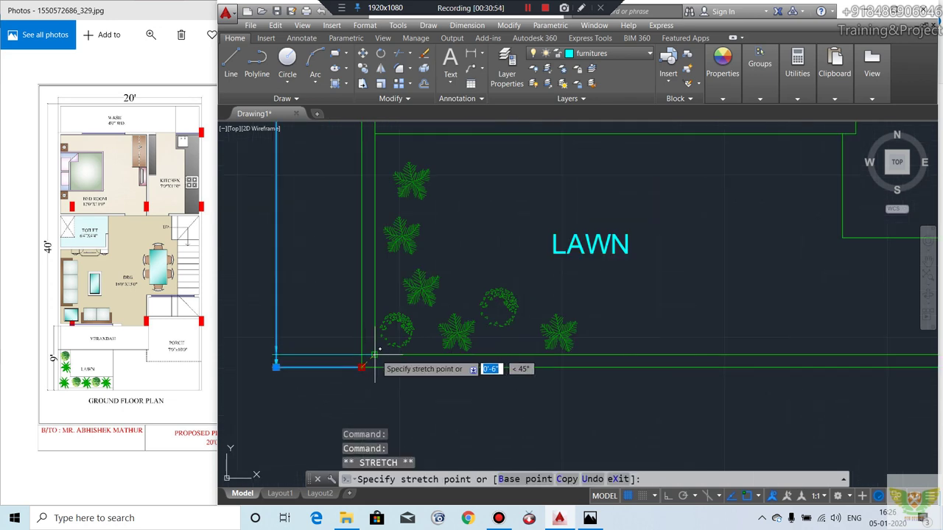
scroll(326, 383, "down", 5)
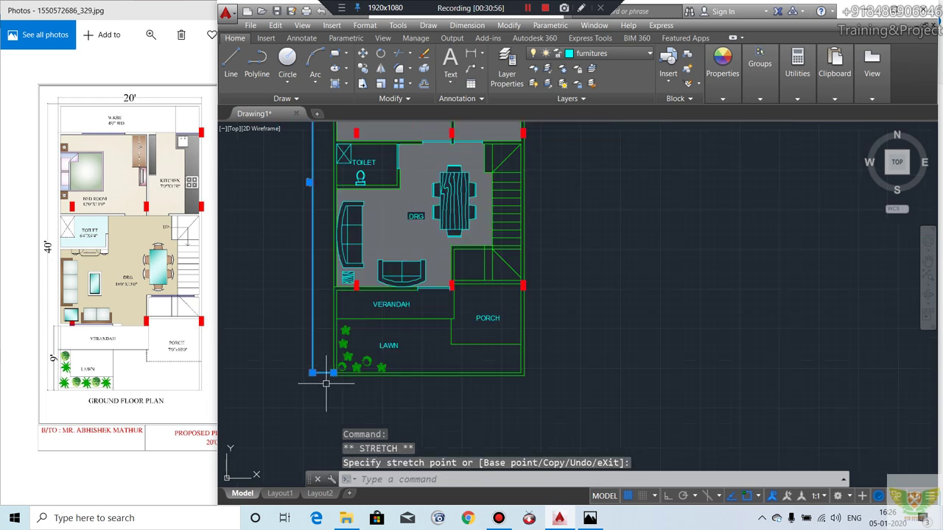
scroll(326, 383, "down", 1)
key("Escape")
scroll(321, 309, "up", 2)
scroll(319, 269, "up", 2)
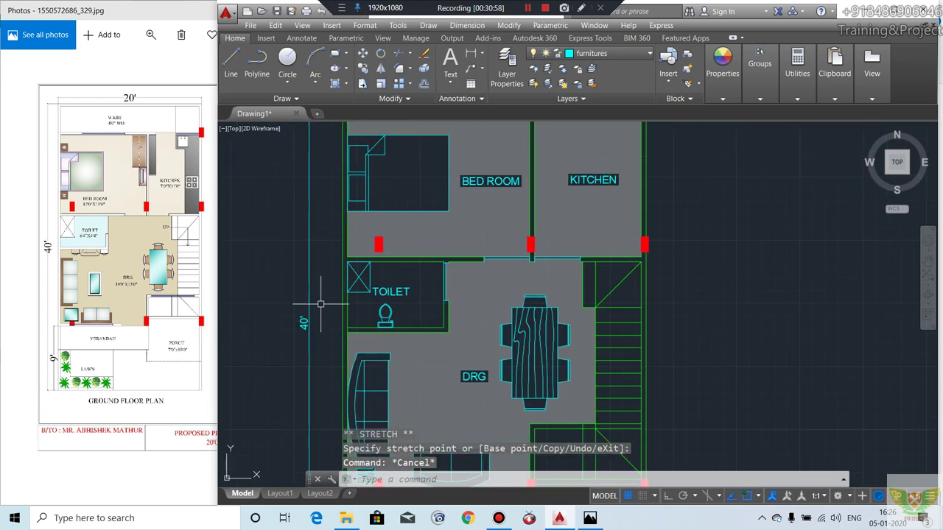
scroll(318, 313, "down", 4)
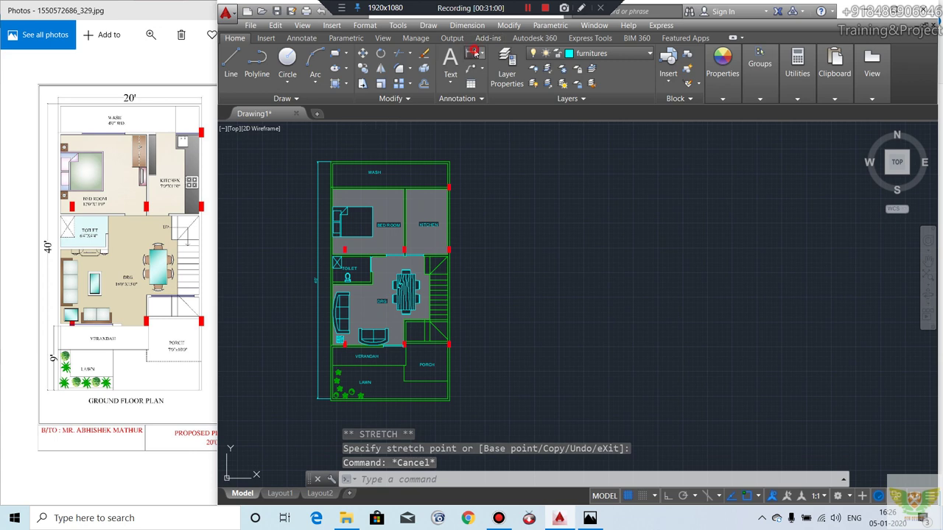
Step: Try a verandah-to-lawn linear dimension and cancel the unwanted 8'-8" result
left_click(475, 53)
scroll(330, 389, "up", 3)
scroll(332, 328, "up", 3)
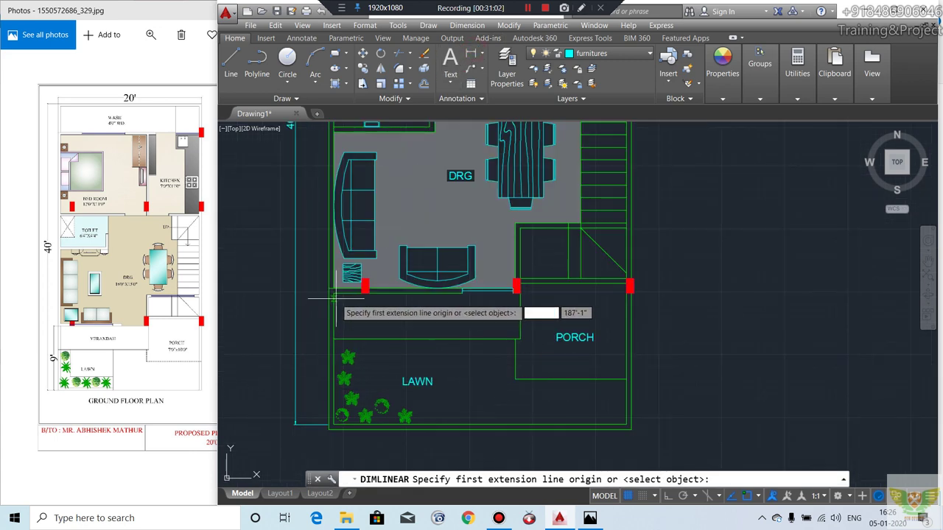
left_click(334, 293)
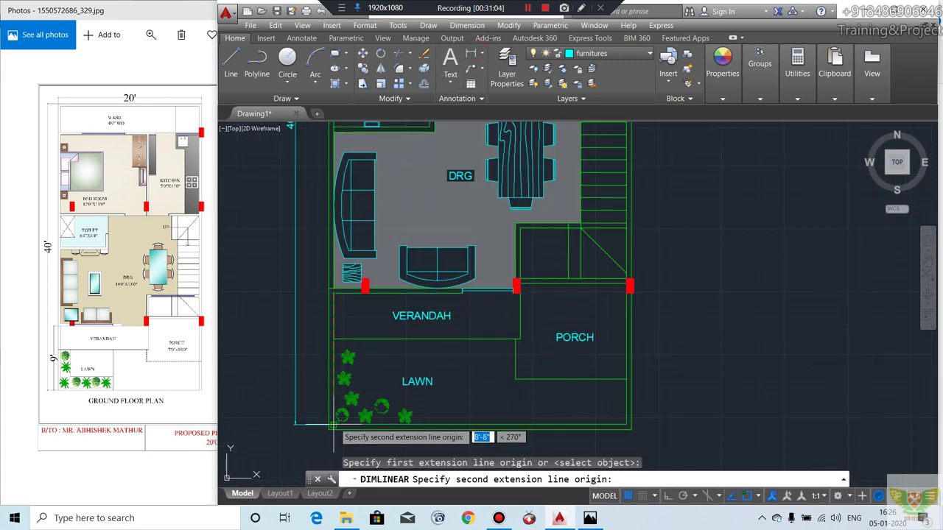
left_click(333, 424)
middle_click_drag(313, 372, 308, 358)
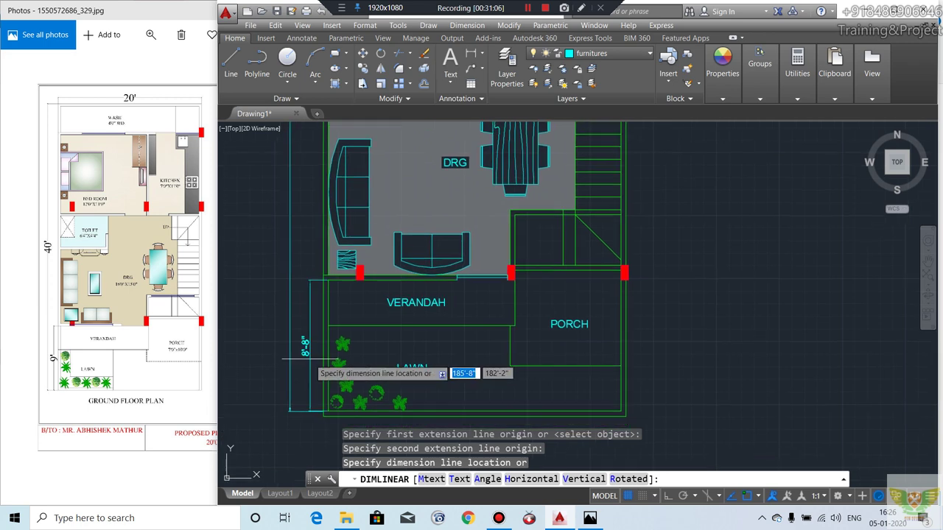
key("Escape")
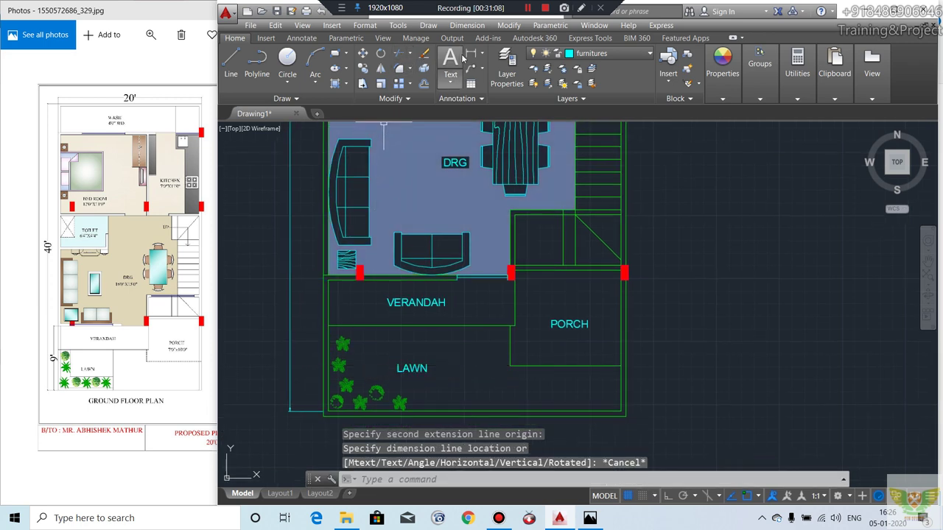
Step: Add a 9' vertical dimension from the lawn's corner to the verandah's corner
left_click(470, 54)
scroll(361, 276, "up", 2)
scroll(363, 277, "down", 1)
scroll(337, 368, "down", 1)
left_click(333, 381)
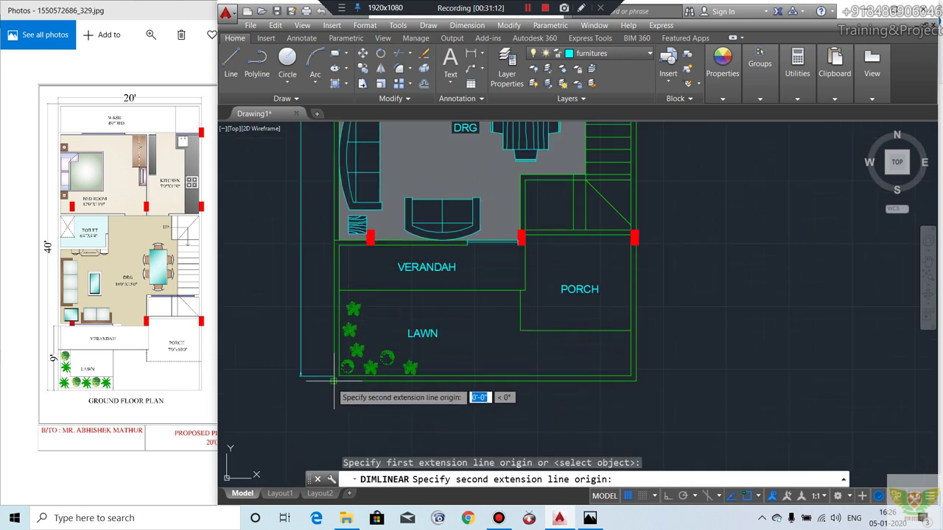
left_click(338, 243)
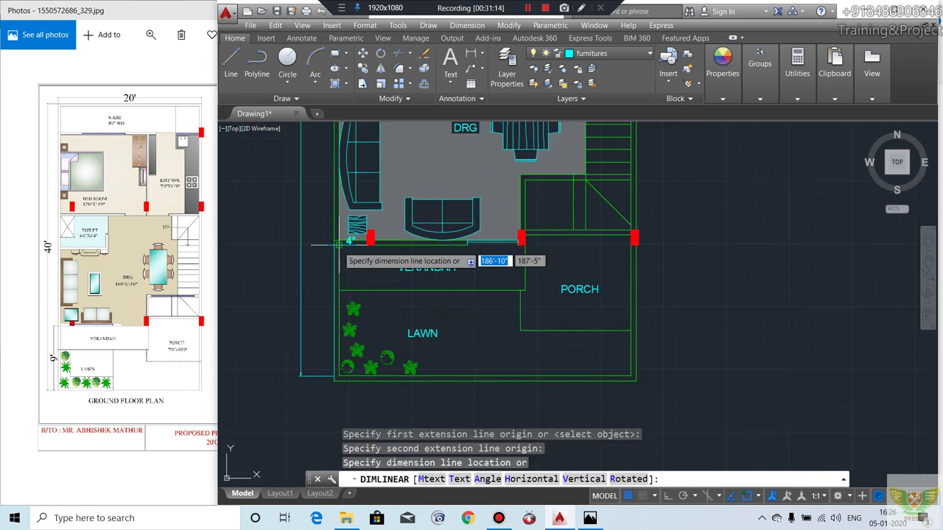
left_click(320, 268)
scroll(317, 376, "down", 1)
scroll(317, 376, "down", 1)
scroll(317, 376, "down", 1)
scroll(317, 375, "down", 1)
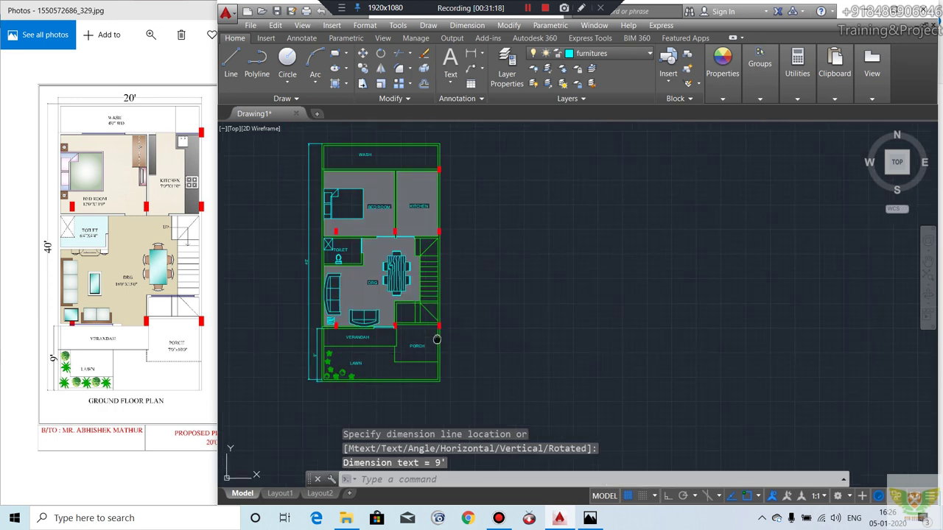
middle_click_drag(436, 339, 434, 389)
Step: Add a 20' dimension across the top of the plan between its top corners
left_click(471, 53)
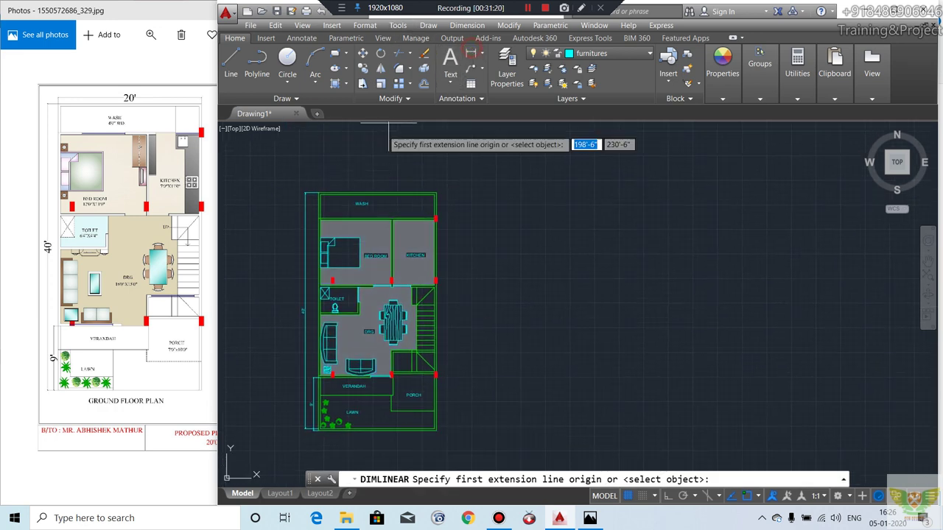
scroll(361, 156, "up", 2)
left_click(295, 215)
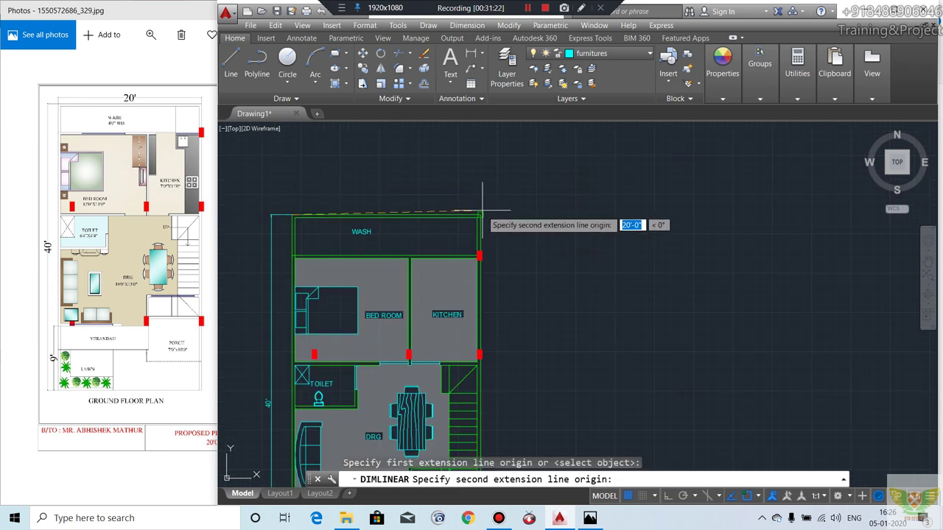
left_click(482, 213)
left_click(438, 200)
scroll(436, 165, "down", 2)
middle_click_drag(495, 208, 451, 196)
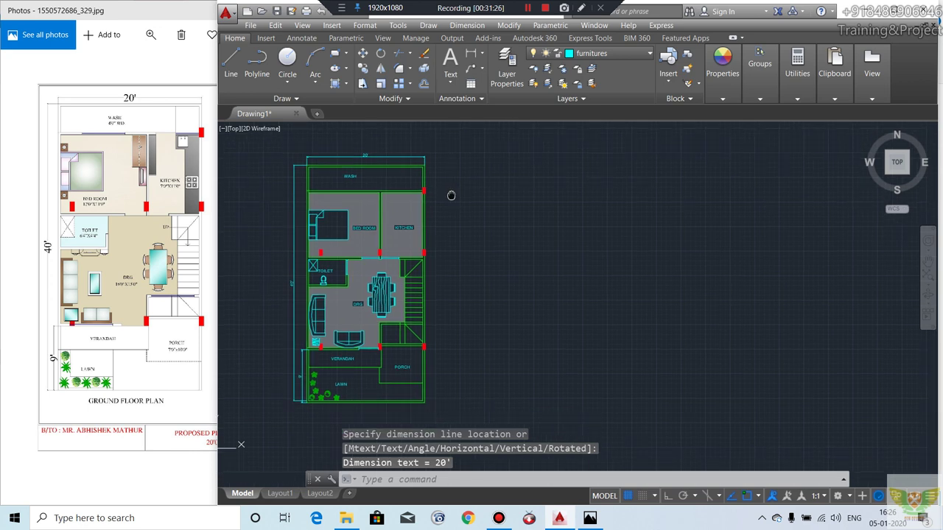
scroll(427, 207, "up", 4)
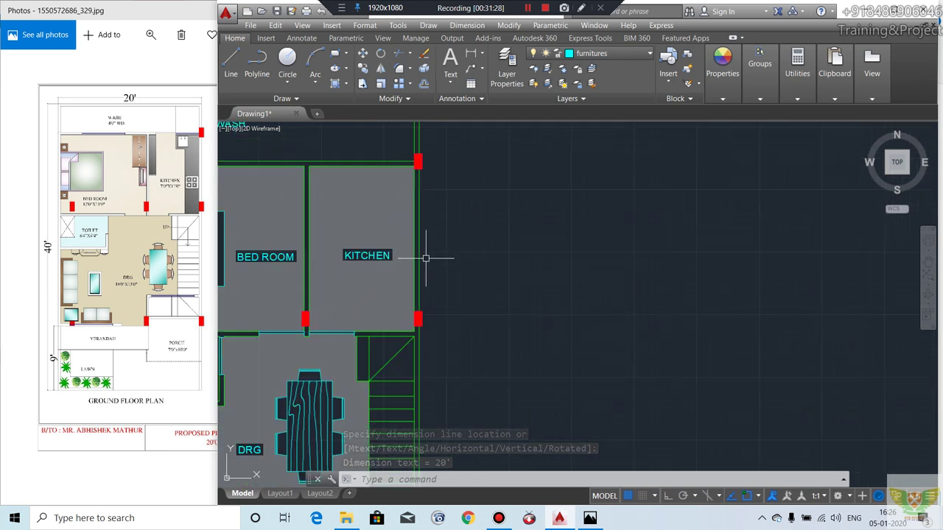
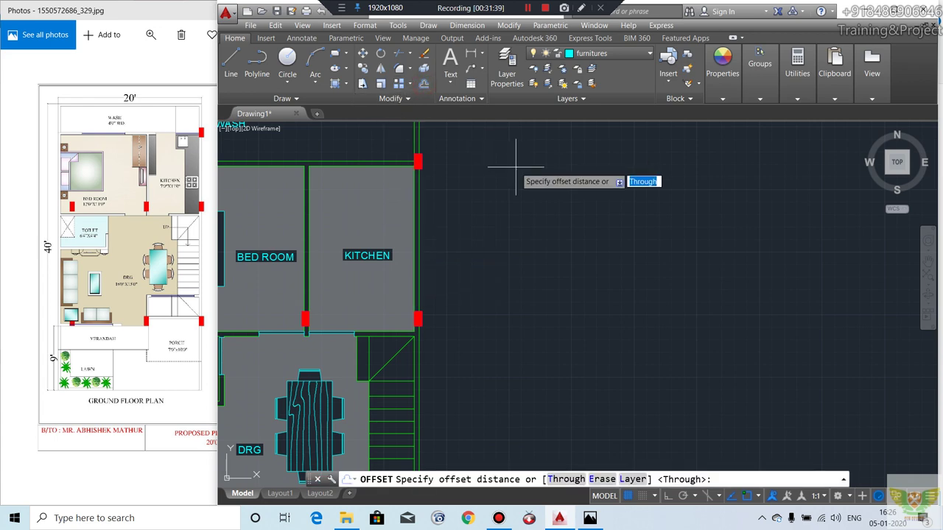
Step: Offset the kitchen's right and top wall lines 2' inward as counter guides
type("'")
key("Return")
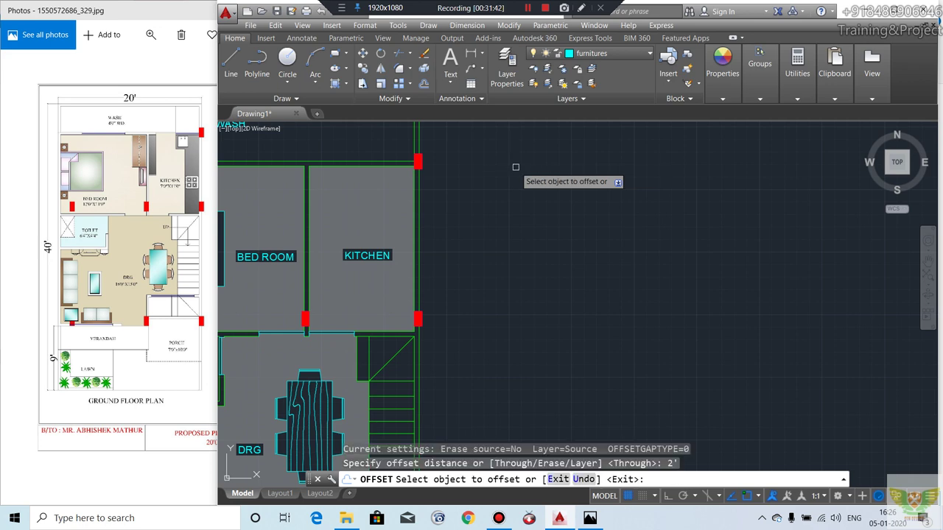
left_click(418, 235)
left_click(396, 219)
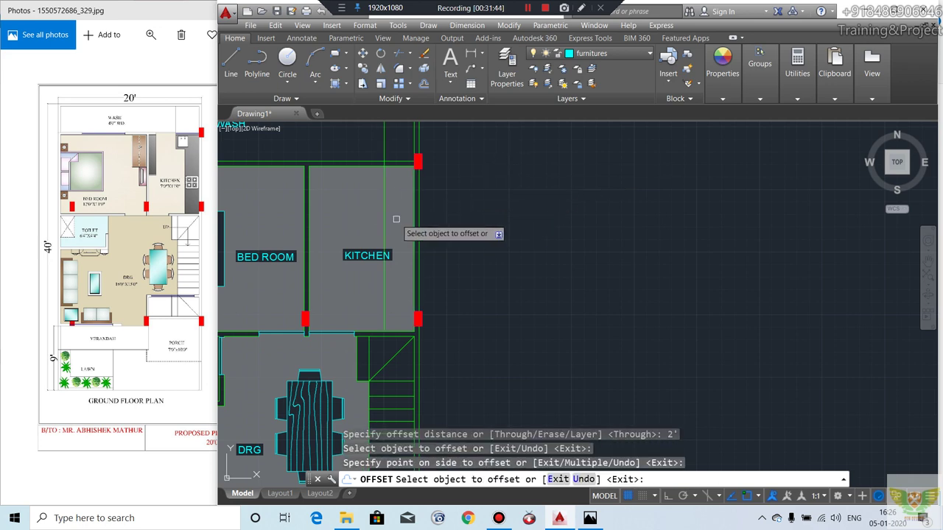
left_click(397, 166)
left_click(397, 185)
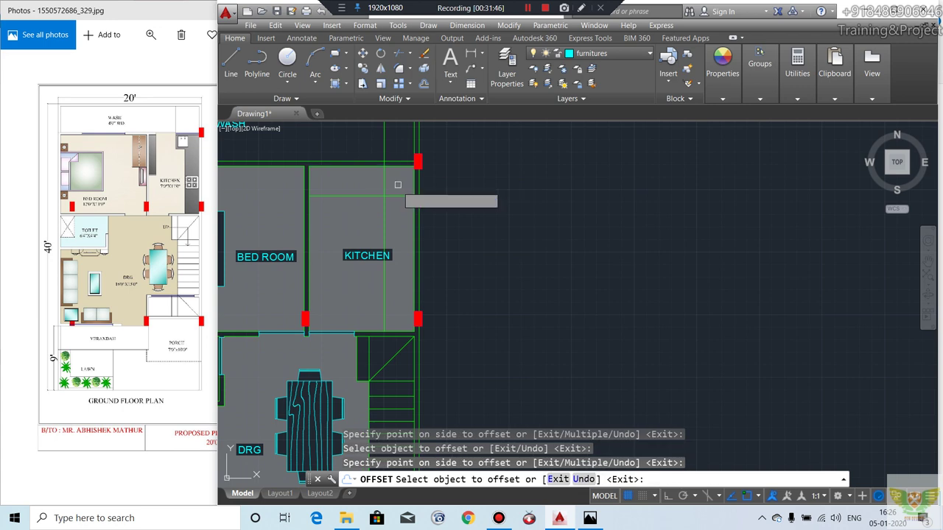
scroll(383, 188, "up", 2)
left_click(377, 202)
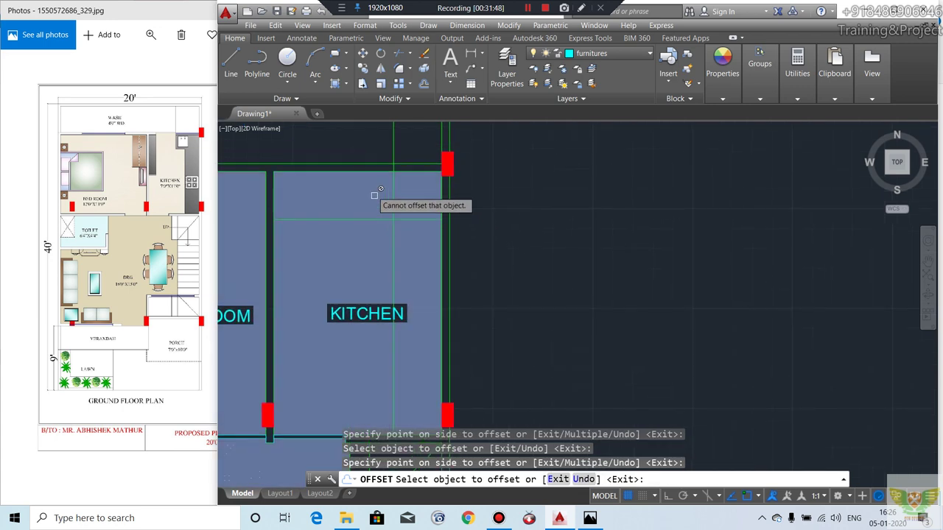
Step: Draw a vertical line from the offset counter line up to the top wall
left_click(231, 62)
left_click(358, 219)
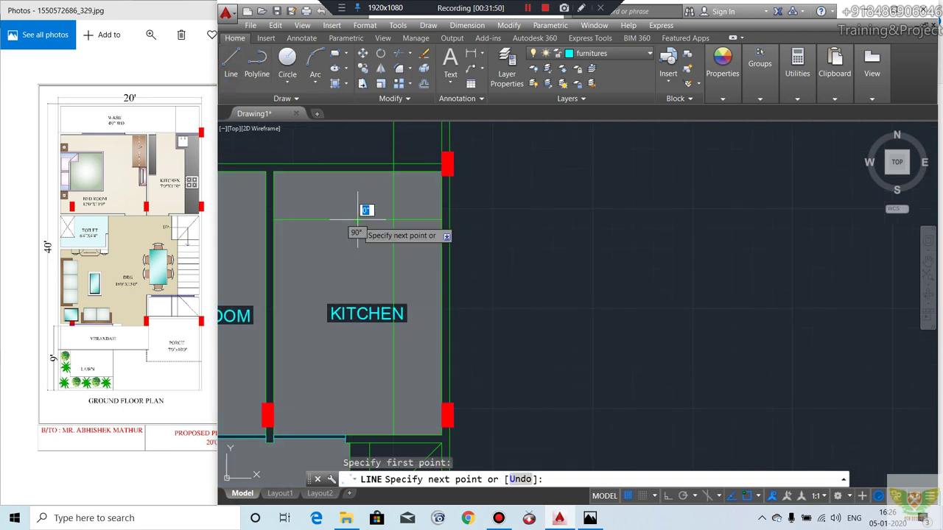
left_click(358, 172)
key("Return")
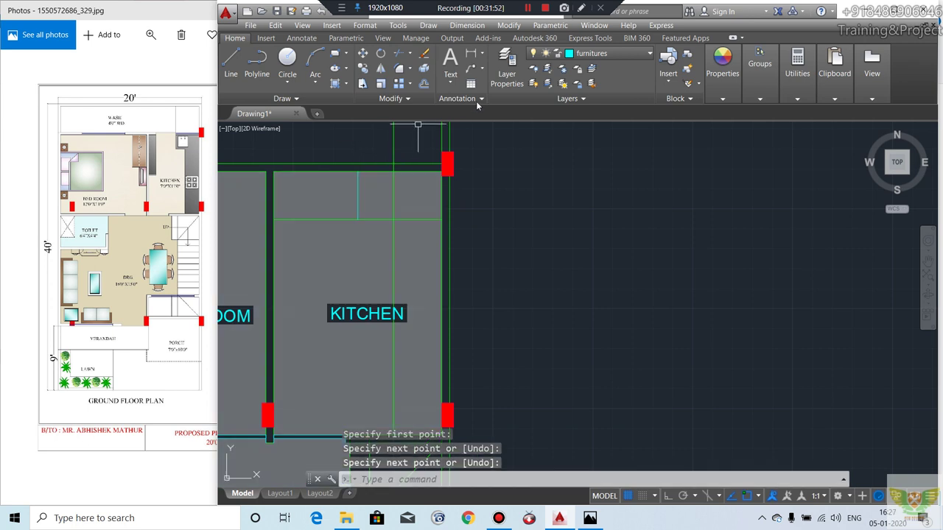
left_click(714, 76)
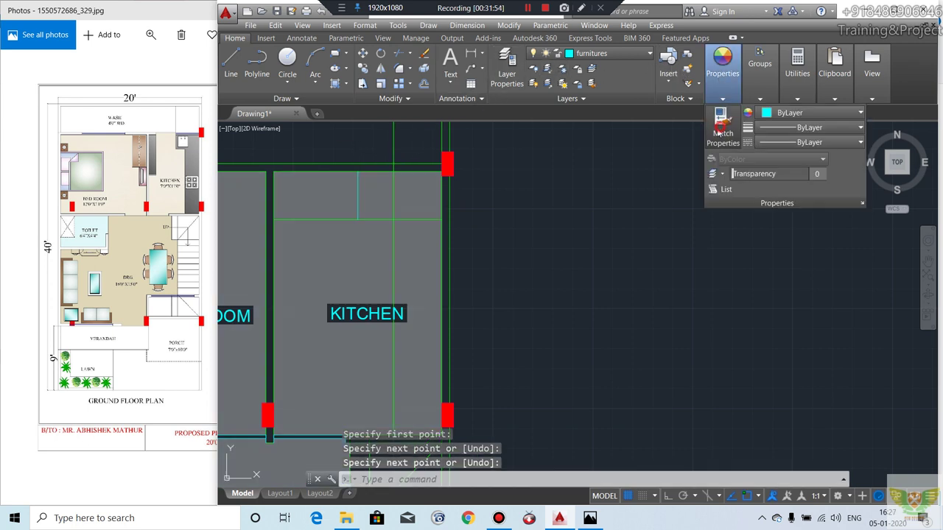
left_click(720, 74)
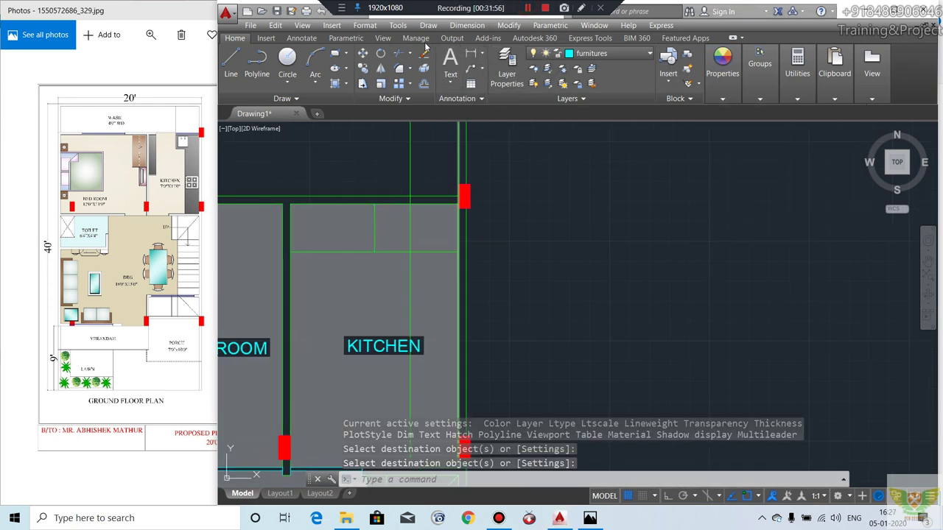
key("Return")
key("Return")
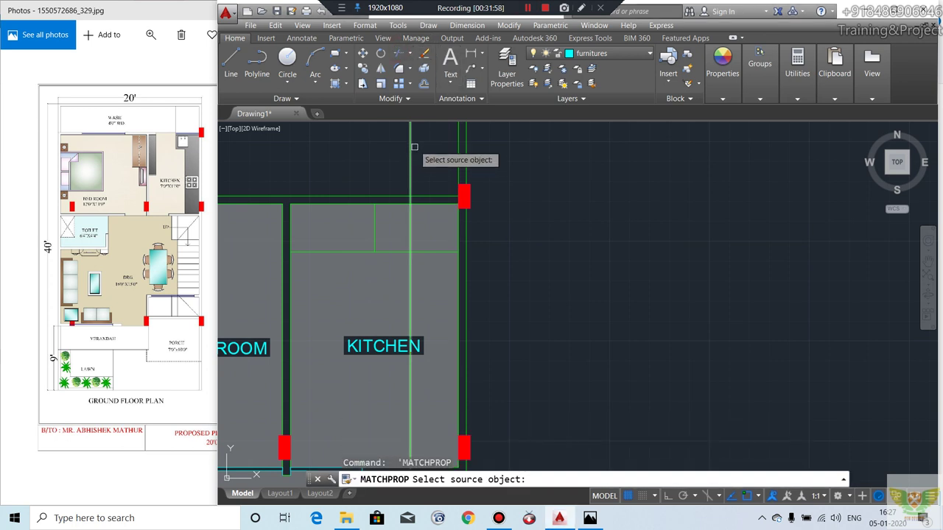
Step: Trim the extra vertical segment in the kitchen, then undo that trim
type("tr")
key("Return")
key("Return")
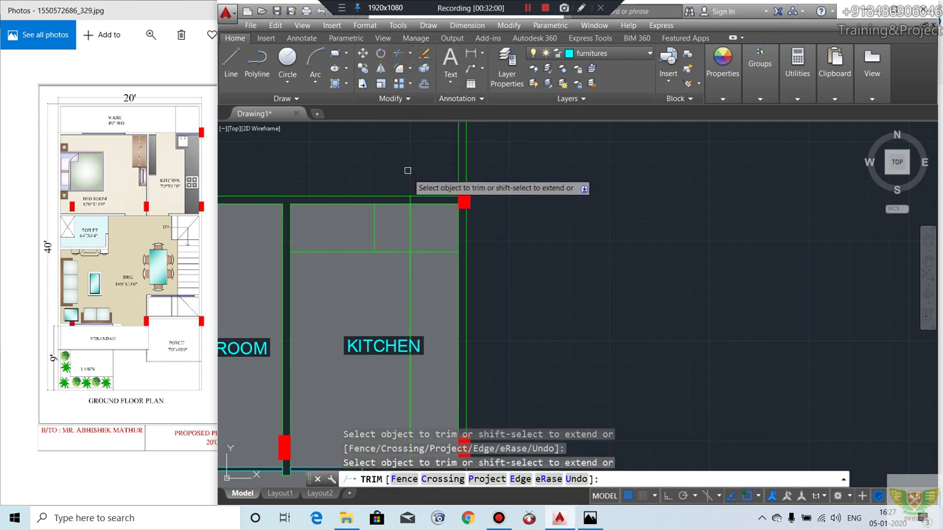
scroll(409, 199, "up", 3)
left_click(413, 213)
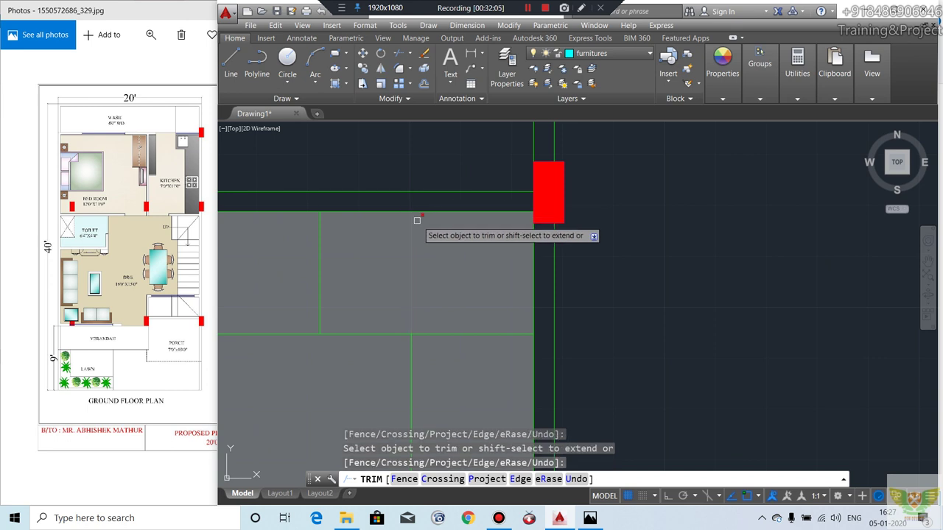
scroll(389, 179, "down", 2)
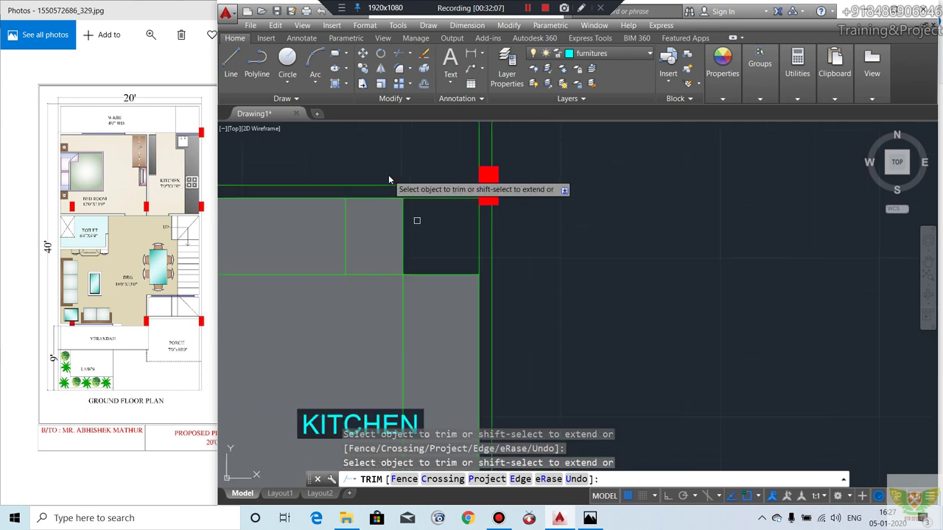
scroll(420, 214, "down", 2)
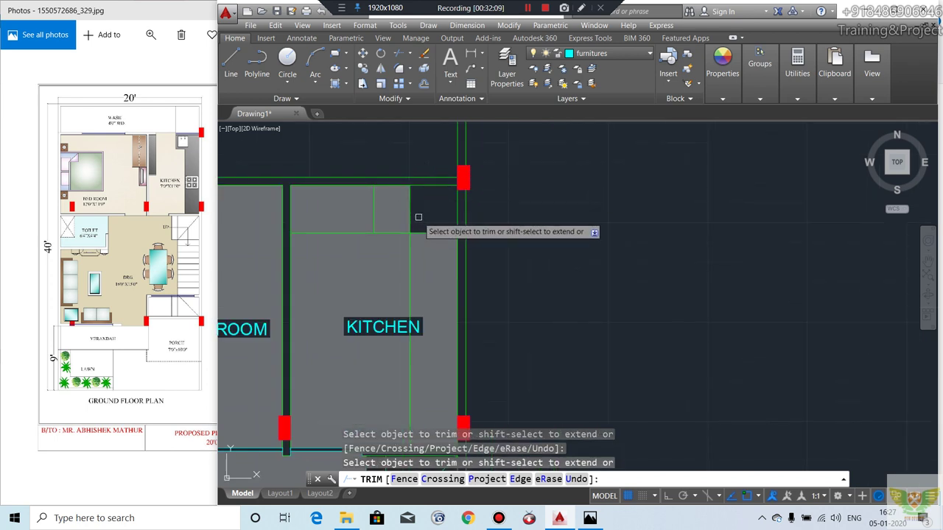
key("Escape")
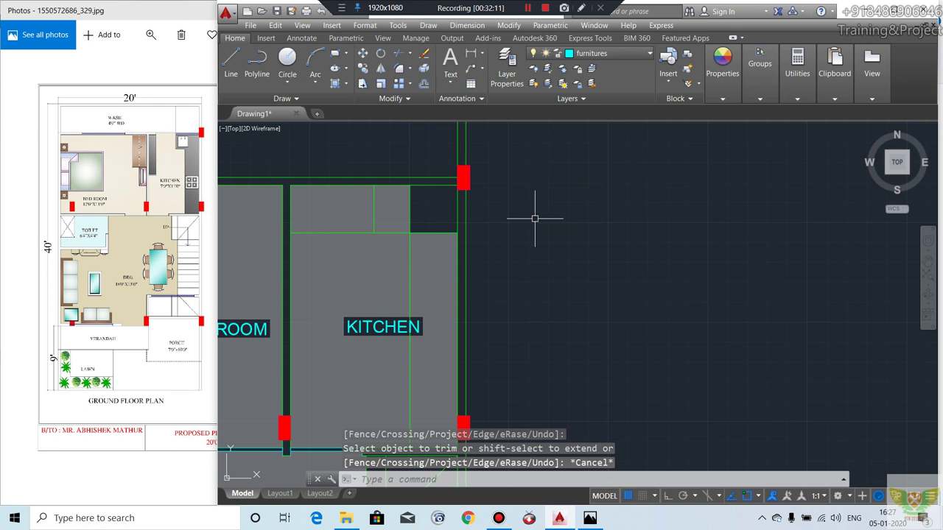
key("ctrl+z")
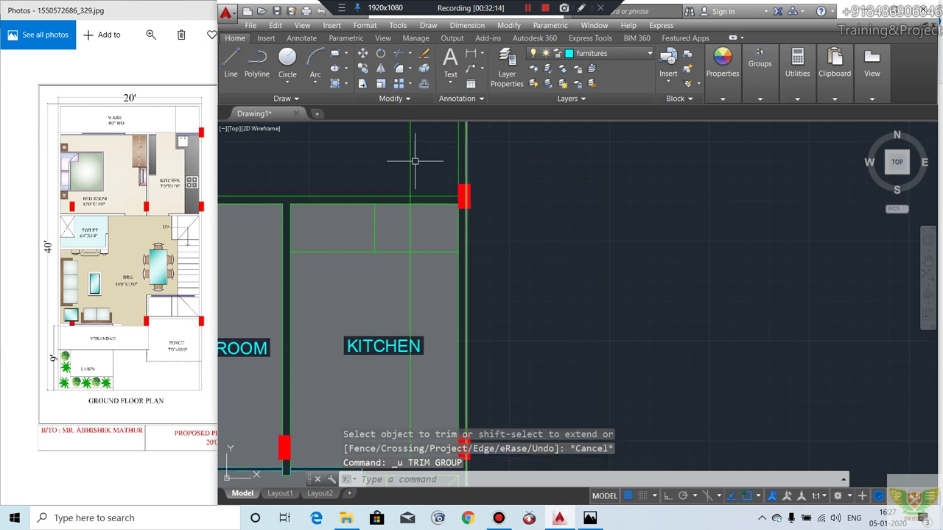
Step: Grip-stretch a vertical counter line's end to the counter edge
left_click(411, 160)
scroll(419, 192, "down", 3)
scroll(412, 180, "up", 3)
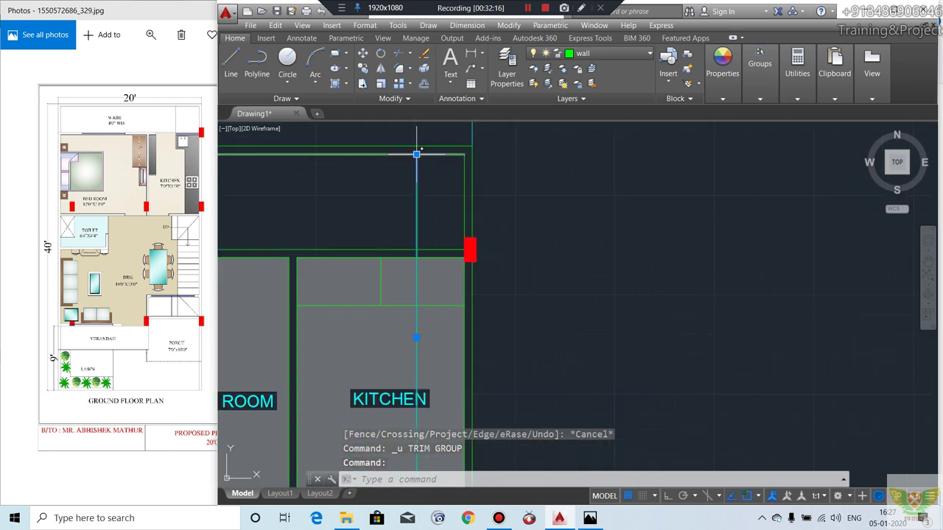
left_click(417, 153)
scroll(405, 251, "down", 2)
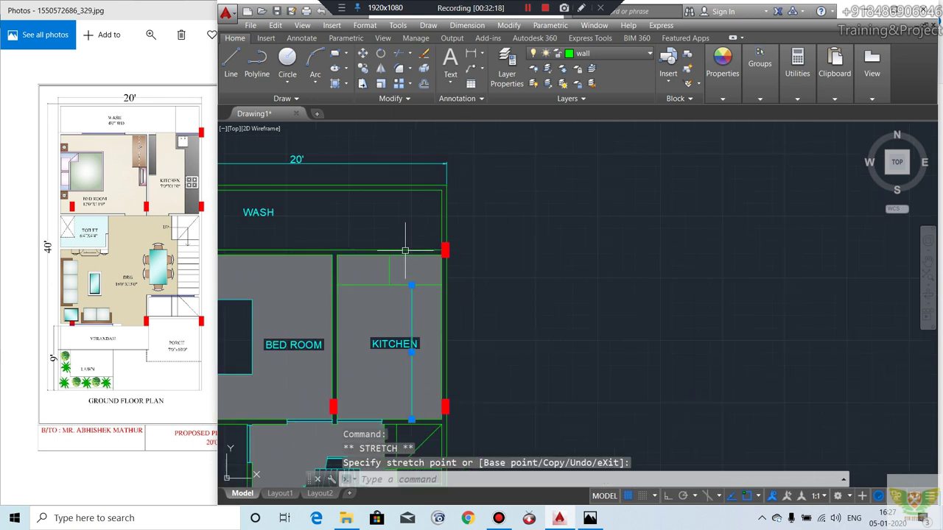
middle_click_drag(379, 298, 378, 269)
scroll(379, 270, "up", 2)
left_click(328, 250)
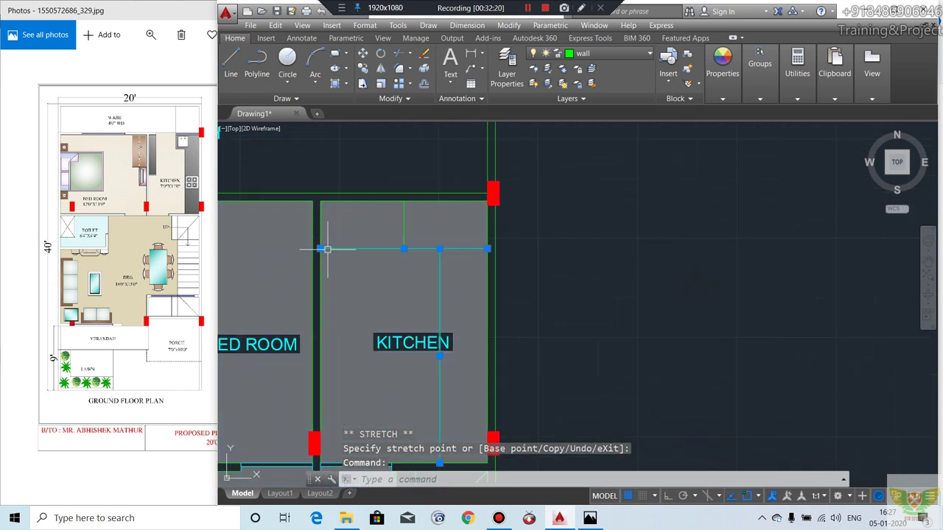
left_click(320, 249)
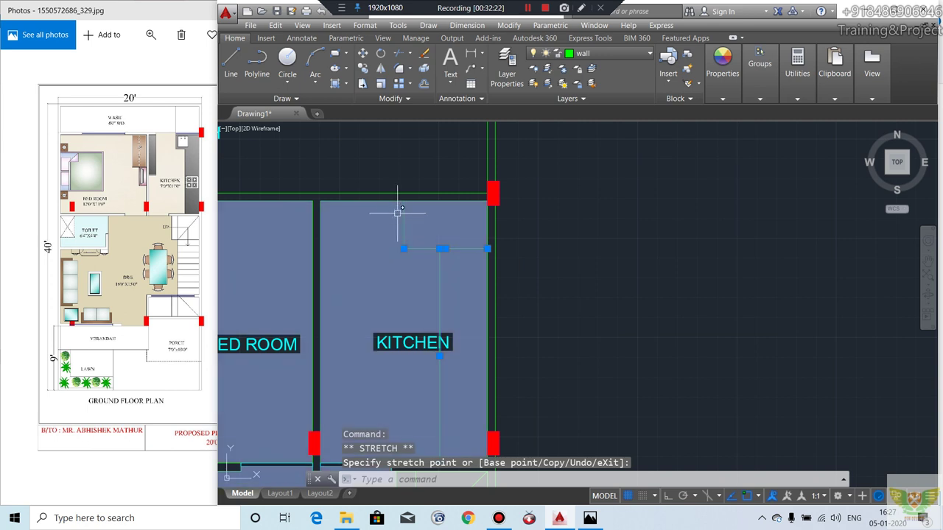
scroll(427, 219, "down", 3)
key("Escape")
scroll(442, 221, "up", 2)
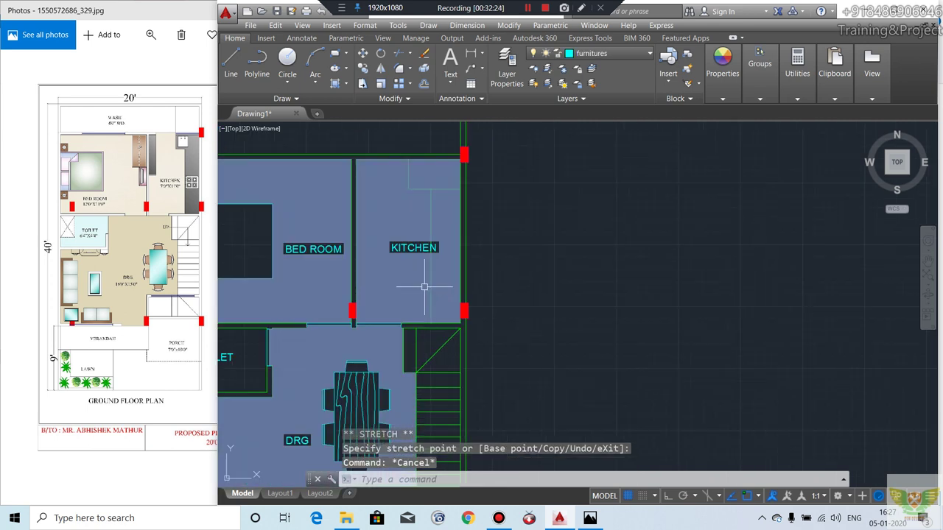
scroll(442, 189, "up", 2)
middle_click_drag(444, 185, 439, 202)
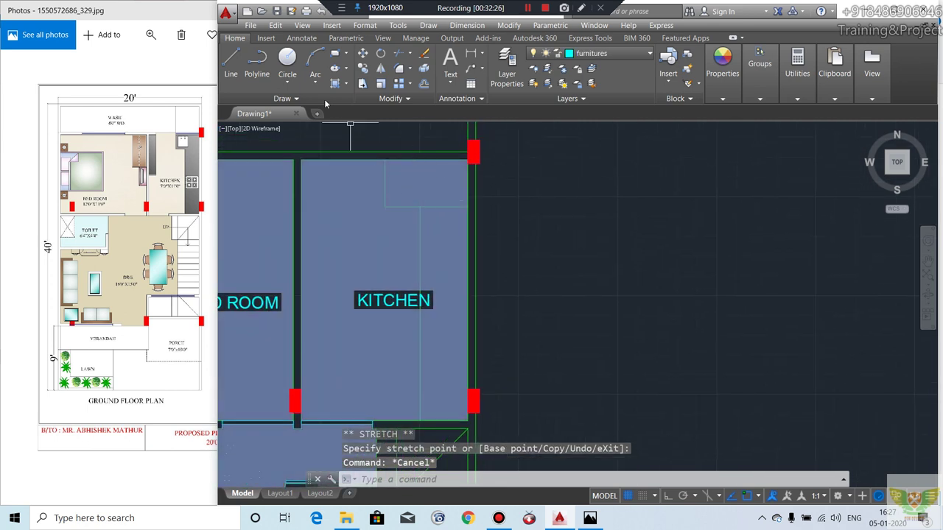
Step: Try a dark grey-to-grey gradient fill on the kitchen counter, then cancel it
left_click(335, 85)
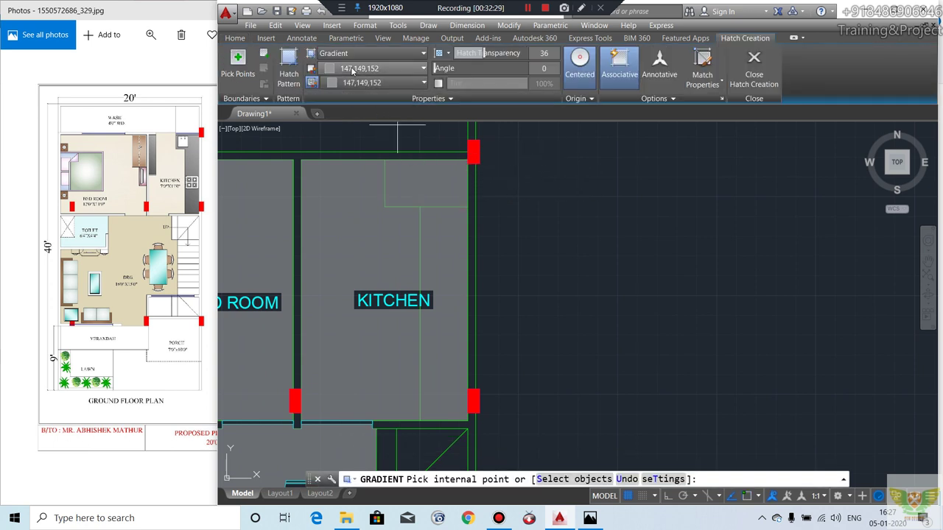
left_click(372, 67)
left_click(326, 97)
left_click(424, 83)
left_click(326, 111)
left_click(392, 199)
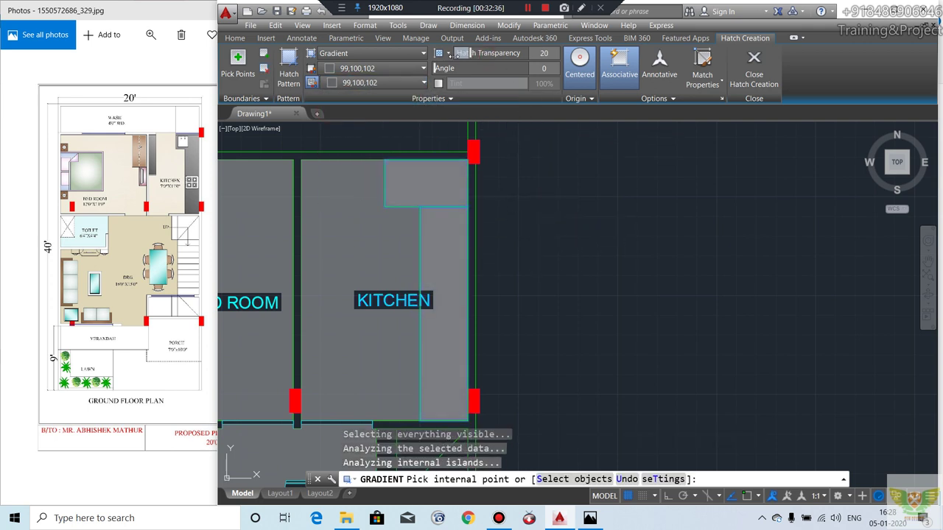
scroll(457, 213, "down", 2)
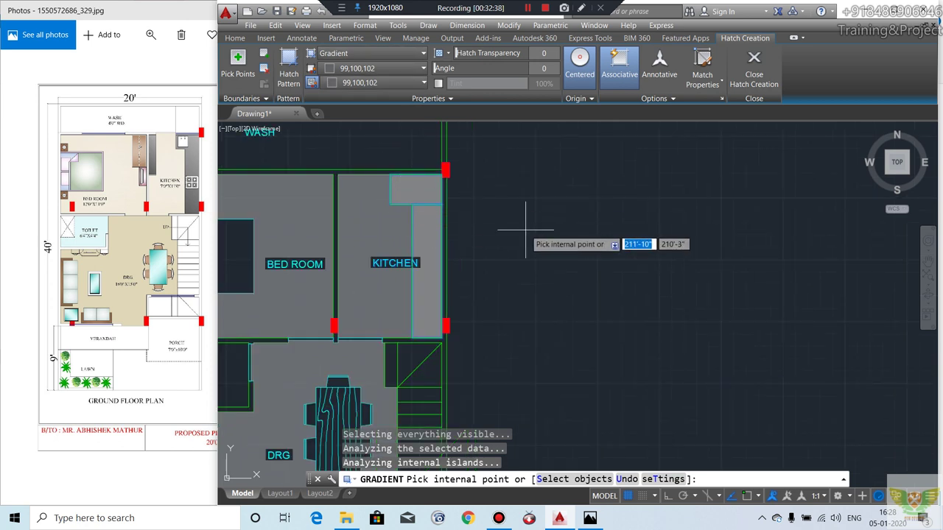
key("Escape")
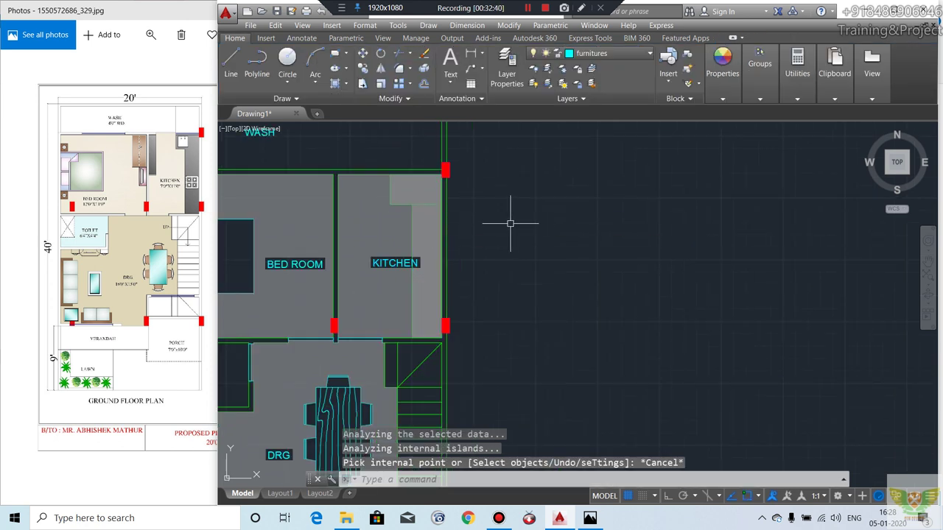
Step: Set the floor gradient's first colour to pink 221,179,212
scroll(442, 195, "up", 2)
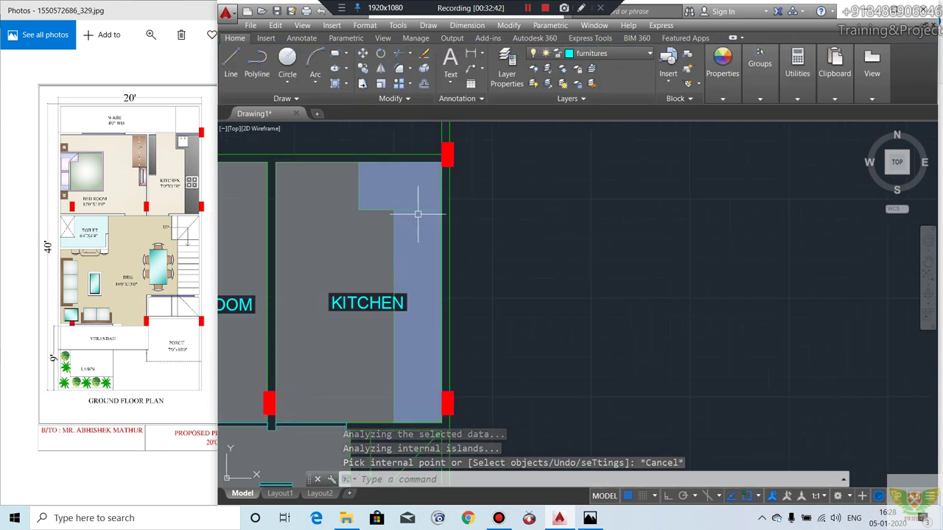
scroll(490, 219, "down", 3)
left_click(433, 235)
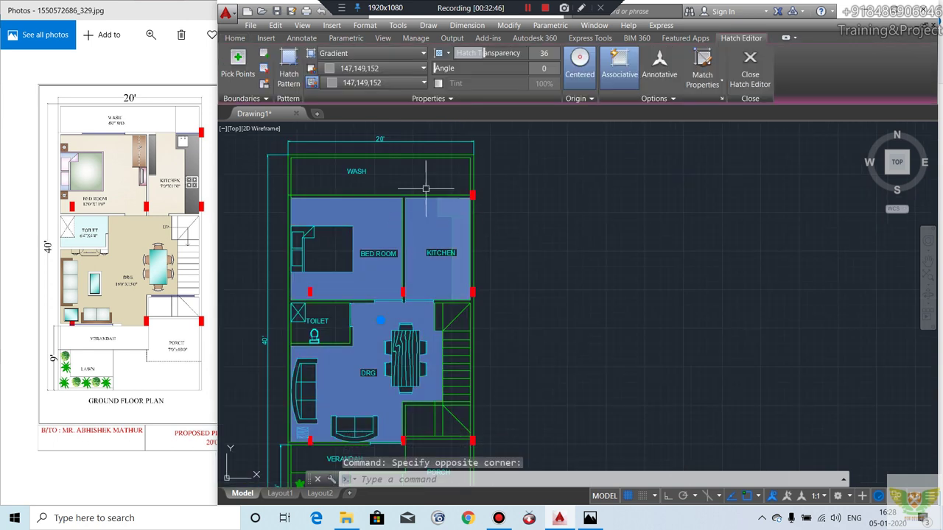
left_click(380, 69)
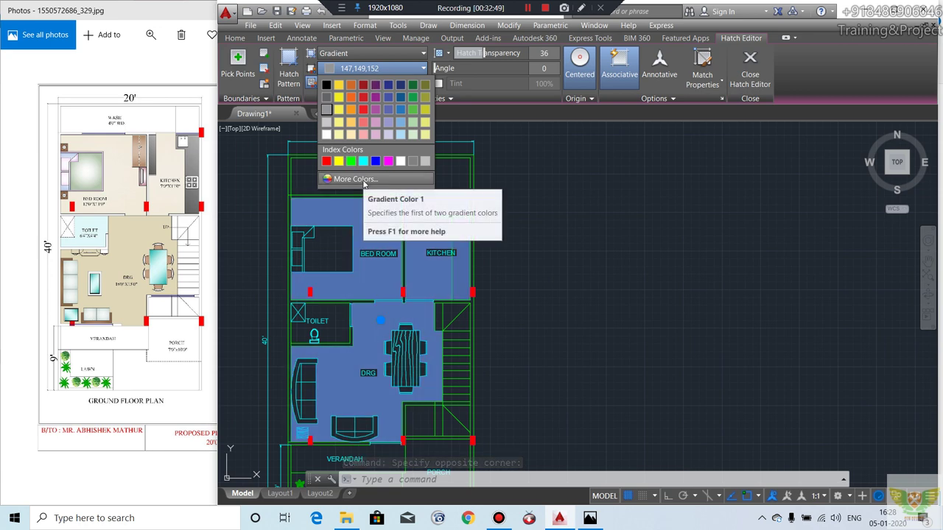
left_click(376, 121)
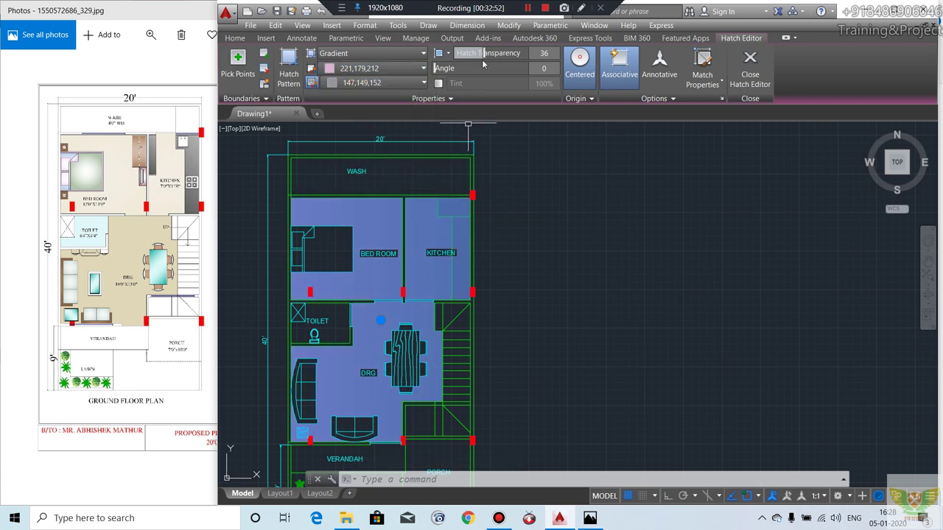
left_click(525, 206)
key("Escape")
scroll(479, 218, "up", 2)
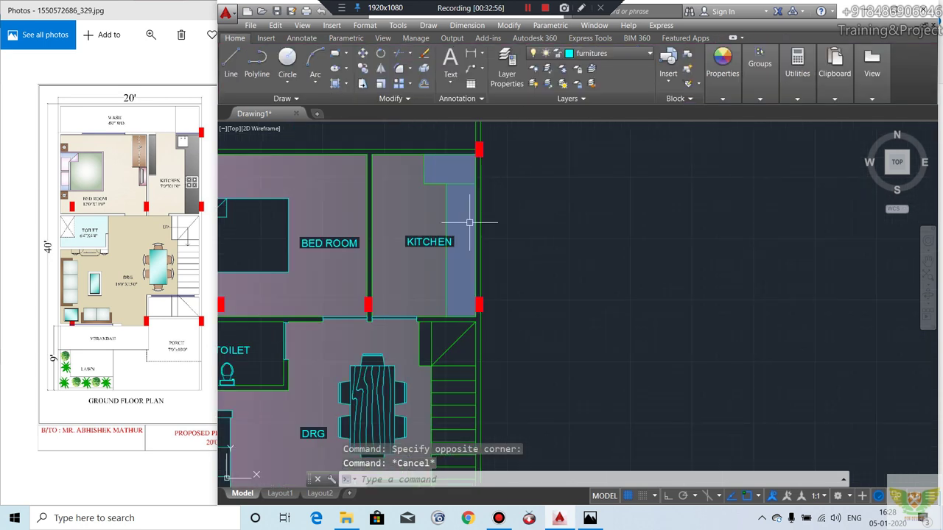
Step: Give the counter gradient colours black and grey 147,149,152
left_click(472, 236)
left_click(445, 186)
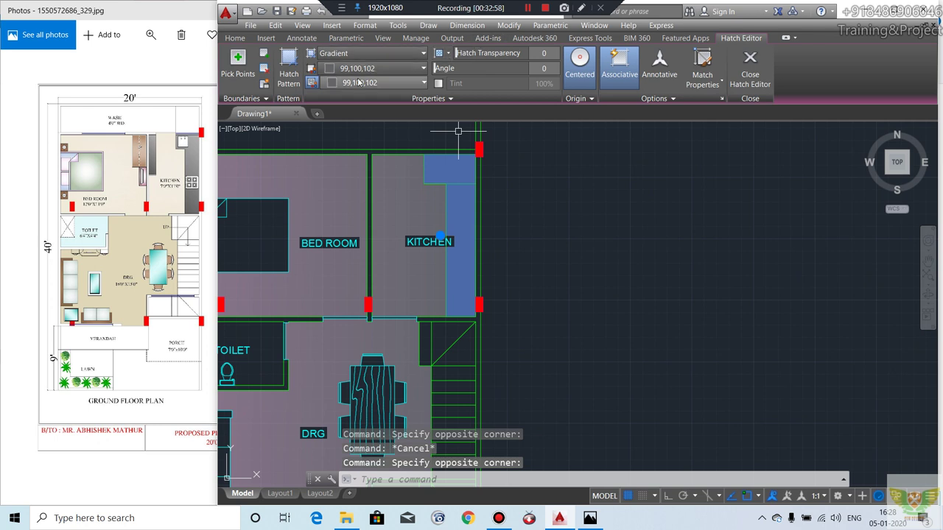
left_click(413, 68)
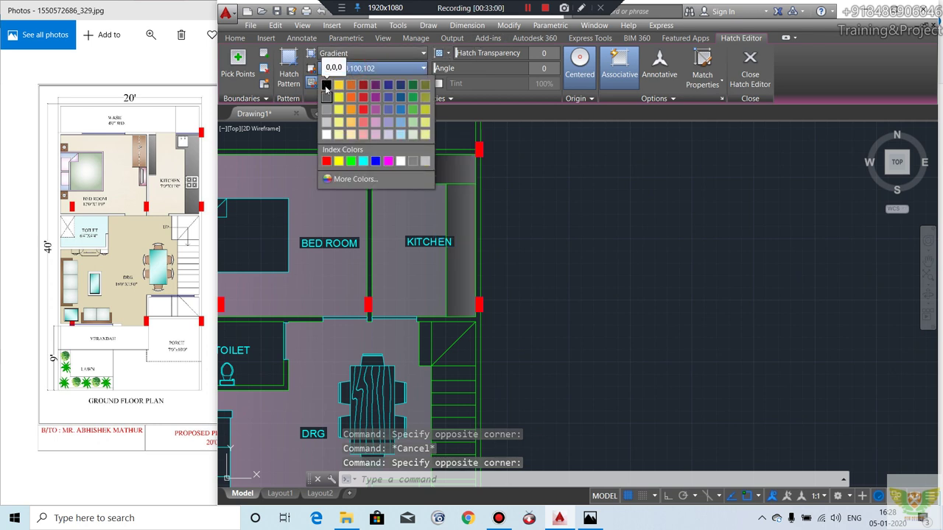
left_click(327, 86)
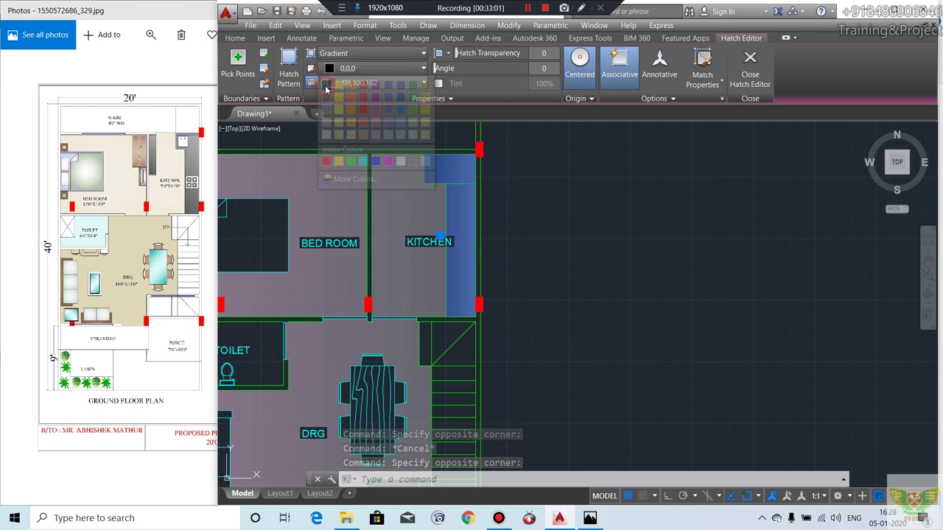
left_click(365, 82)
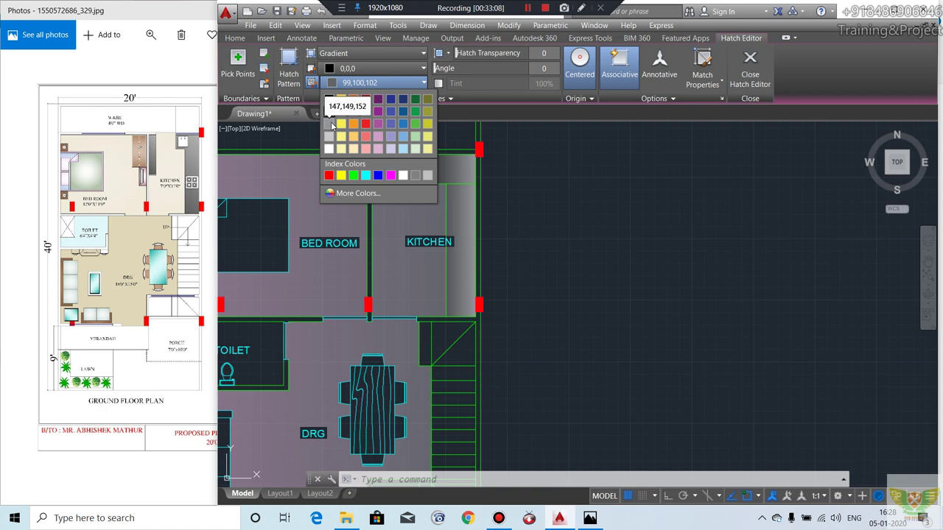
left_click(332, 129)
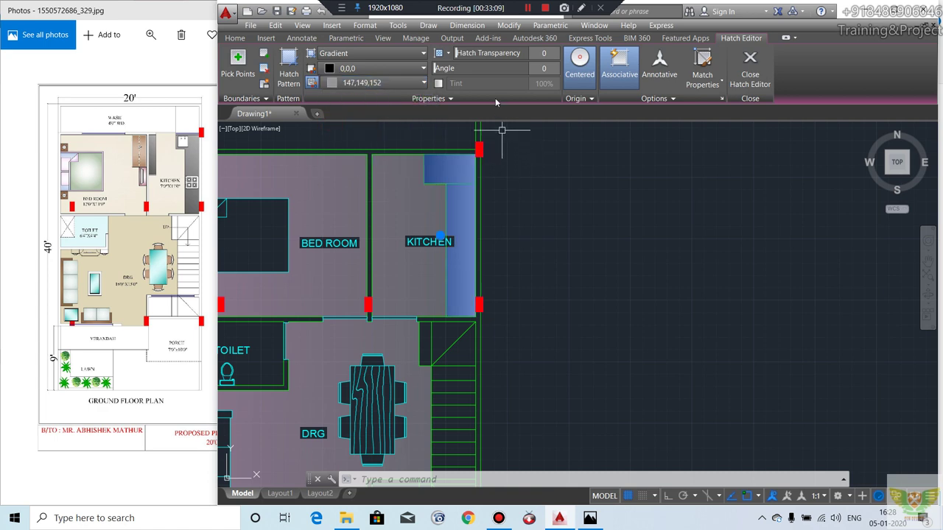
left_click(512, 171)
key("Escape")
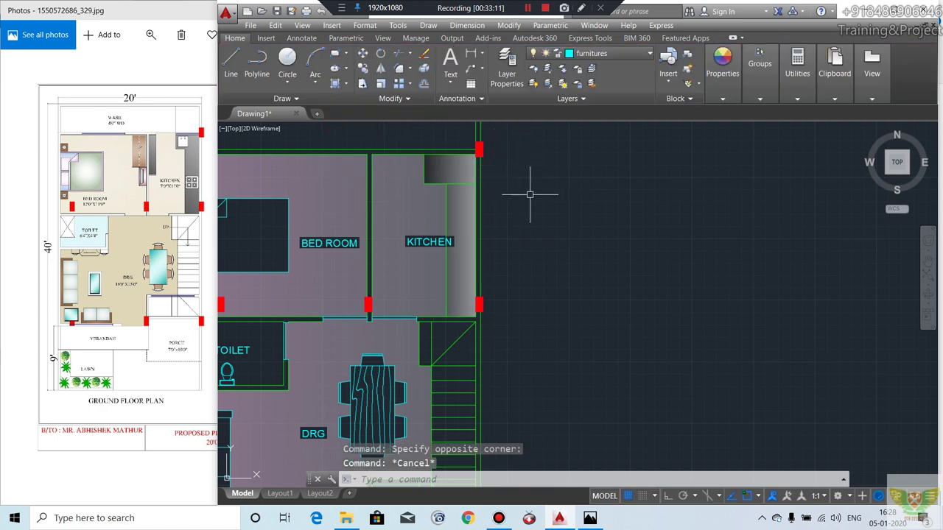
Step: Darken the counter gradient's second colour to 99,100,102
left_click(488, 184)
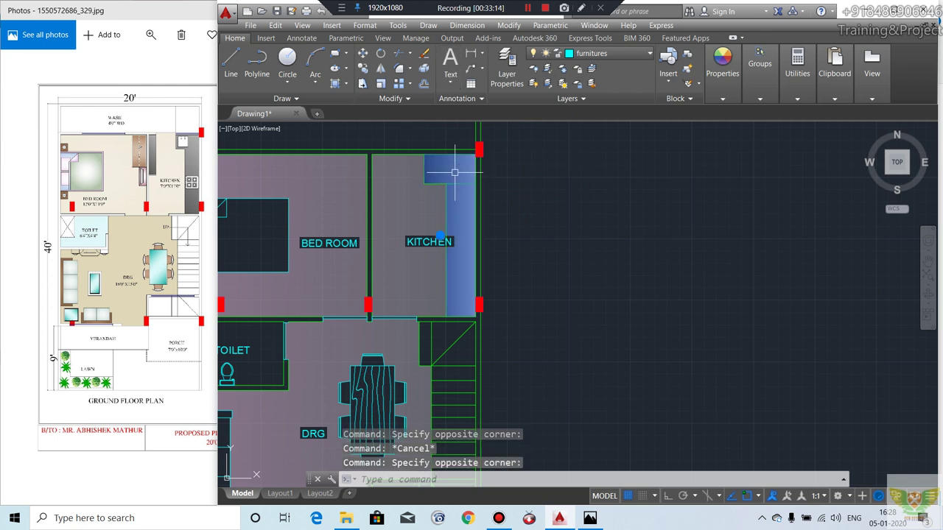
left_click(442, 173)
left_click(354, 84)
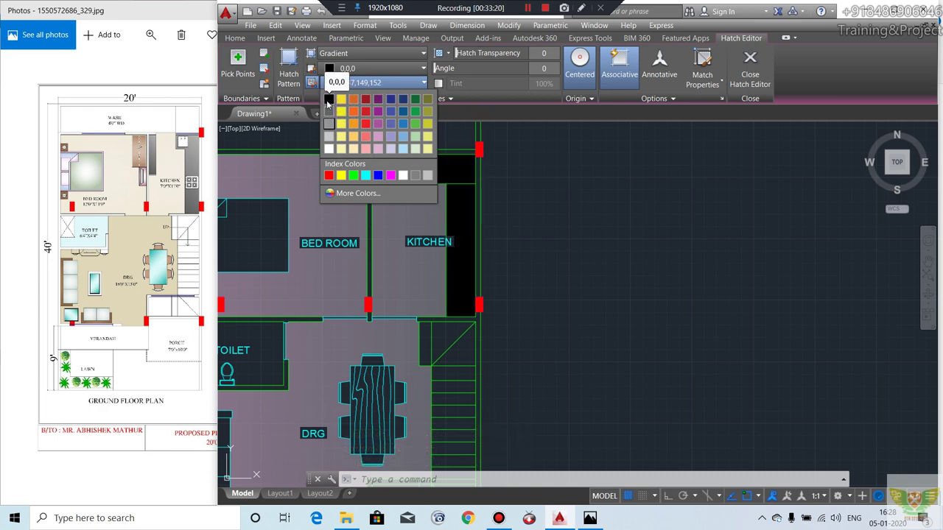
left_click(330, 112)
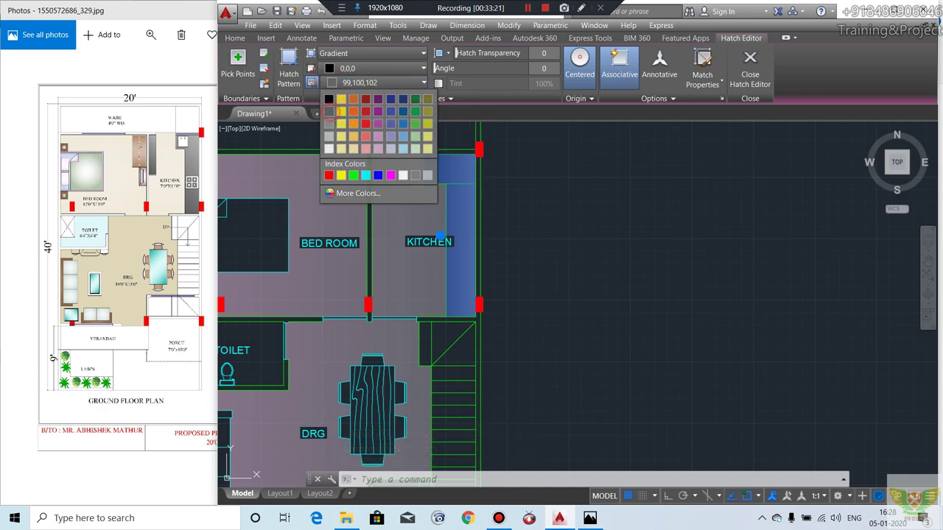
left_click(597, 213)
key("Escape")
Step: Set the floor gradient's second colour to pale yellow 248,246,176
left_click(421, 208)
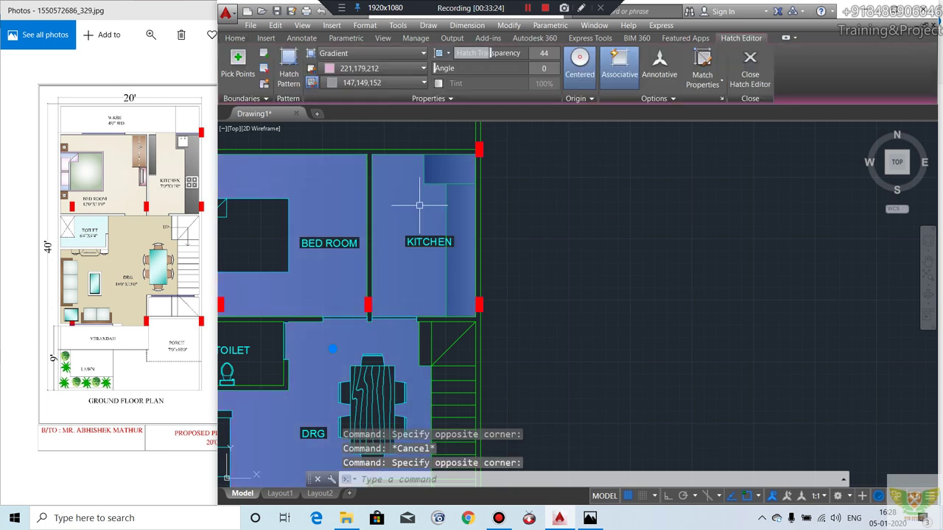
left_click(351, 84)
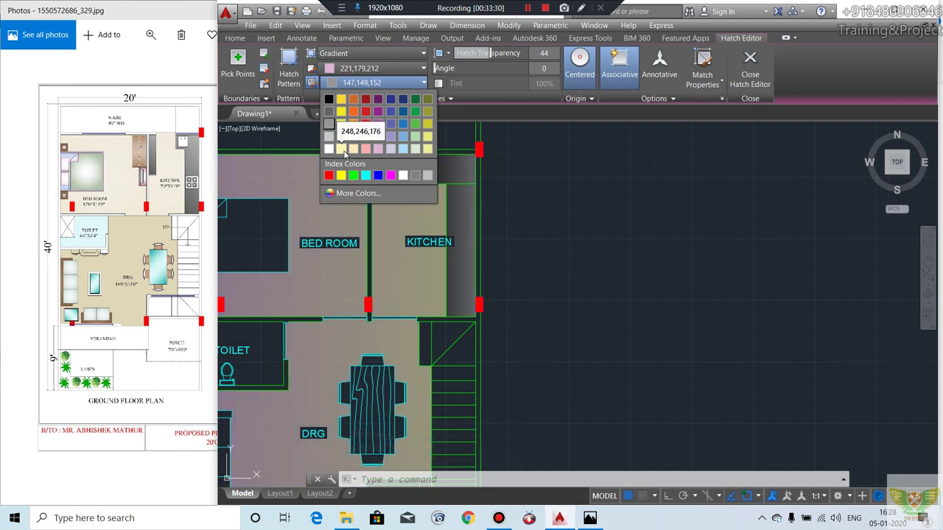
left_click(345, 152)
scroll(529, 223, "down", 2)
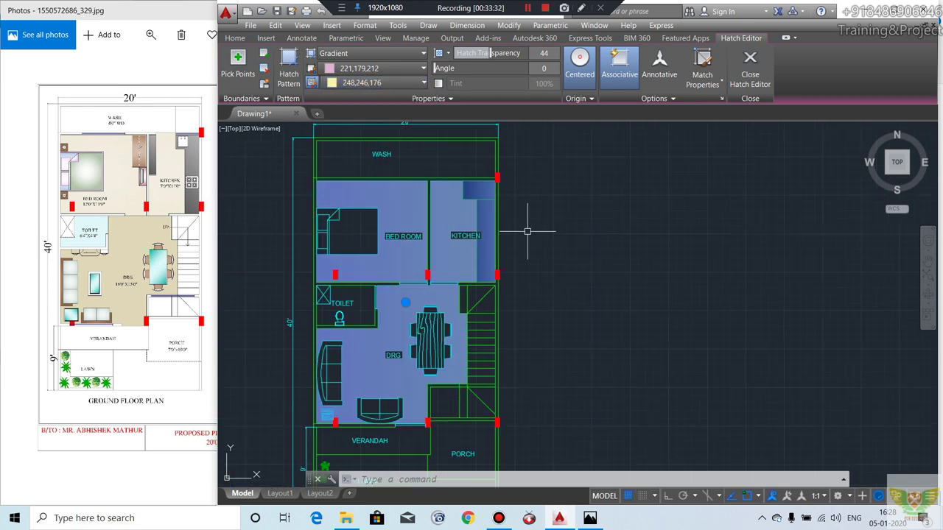
key("Escape")
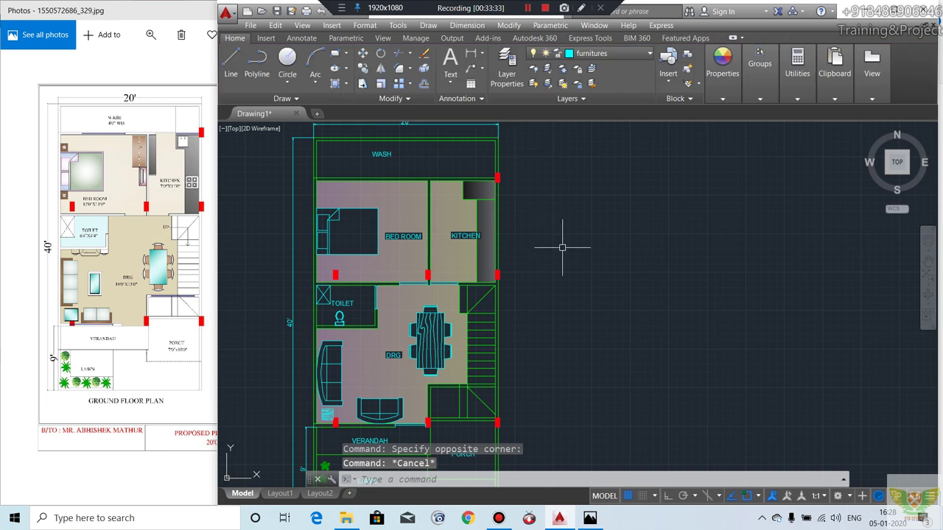
scroll(544, 221, "down", 2)
middle_click_drag(553, 360, 540, 343)
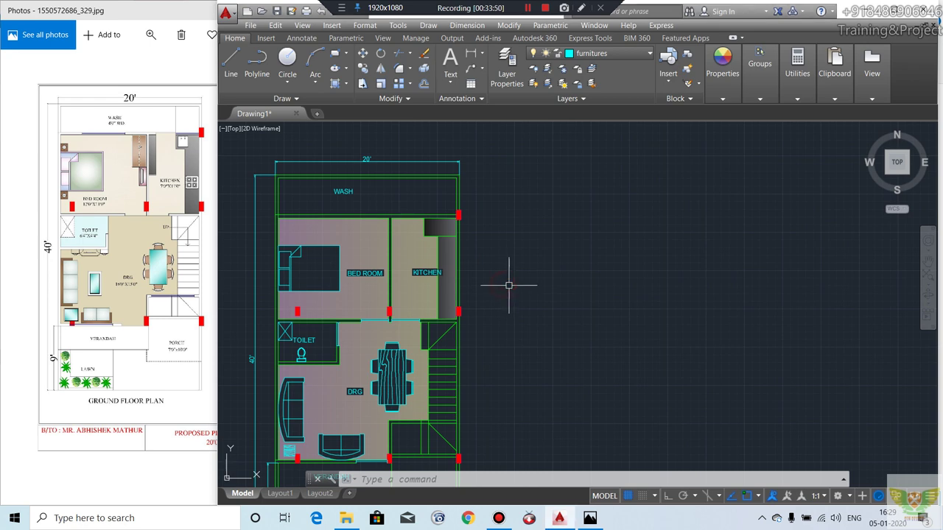
scroll(512, 301, "down", 3)
scroll(475, 278, "up", 2)
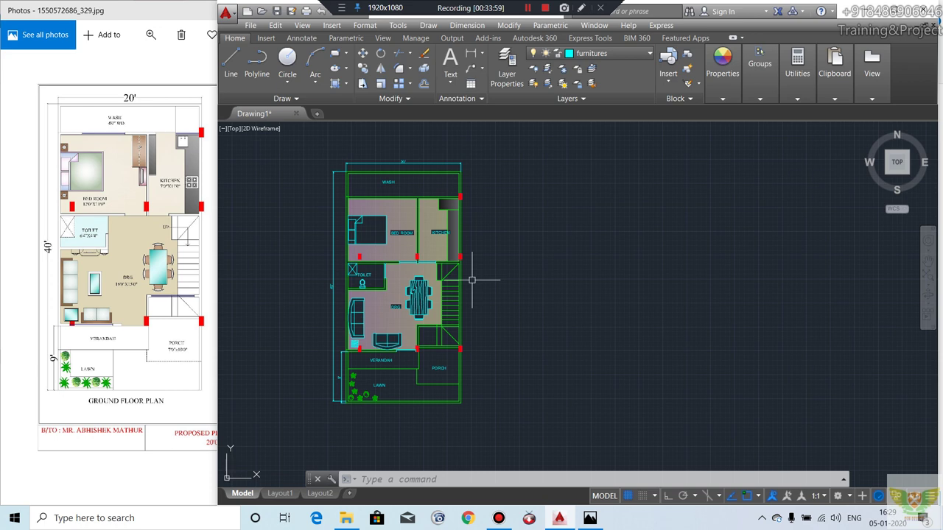
scroll(488, 263, "up", 1)
scroll(398, 228, "up", 1)
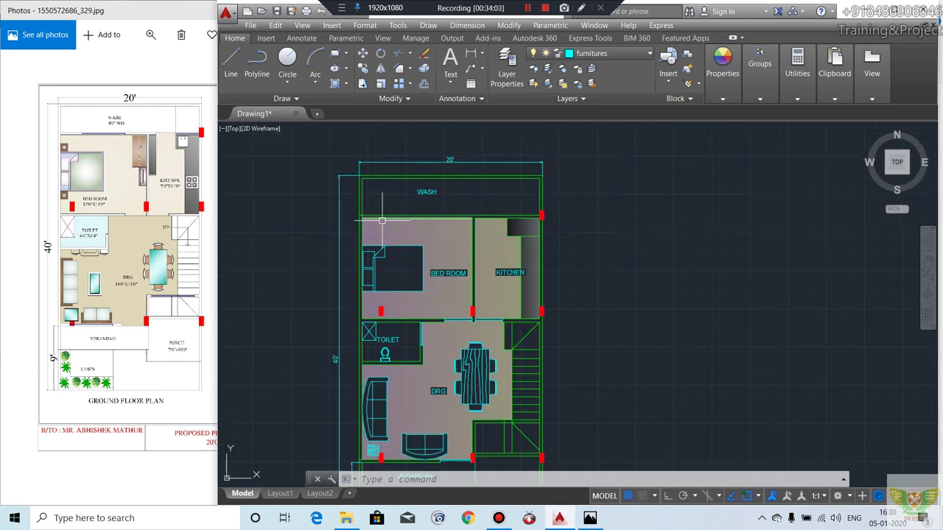